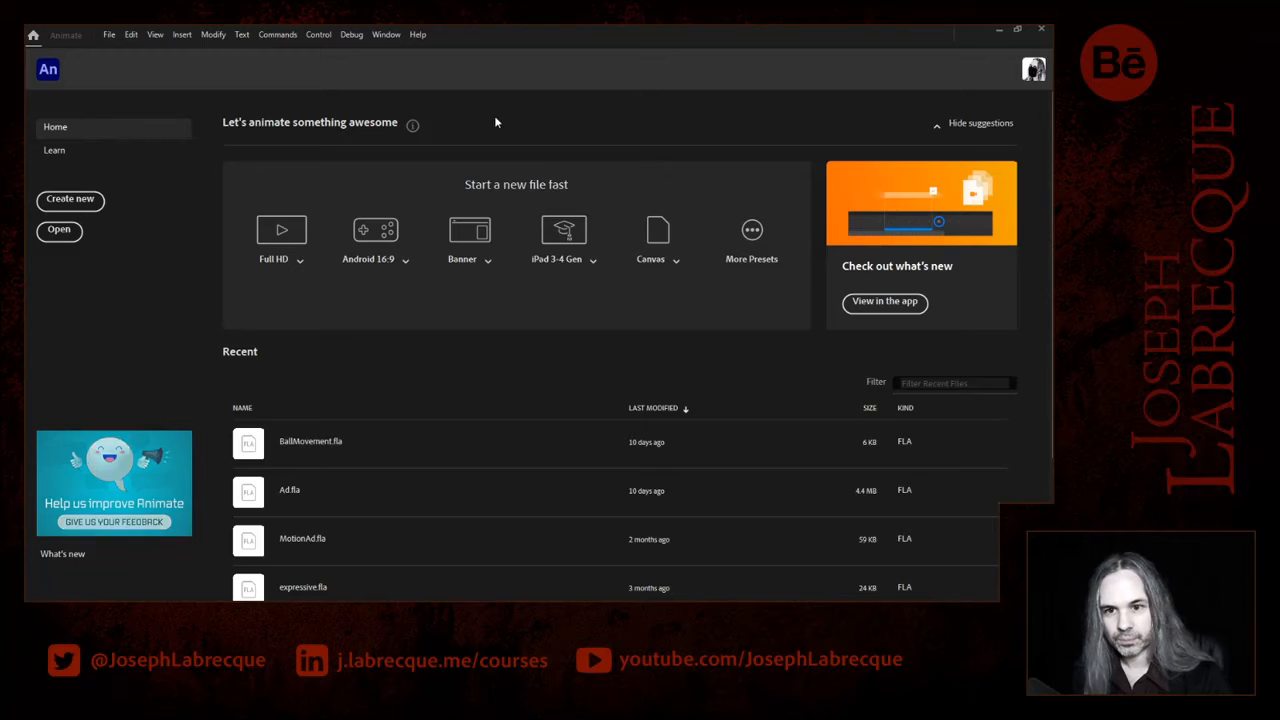
# - Create a new 1280 × 720 document at 30 fps and enlarge the timeline area below the stage
pyautogui.click(299, 263)
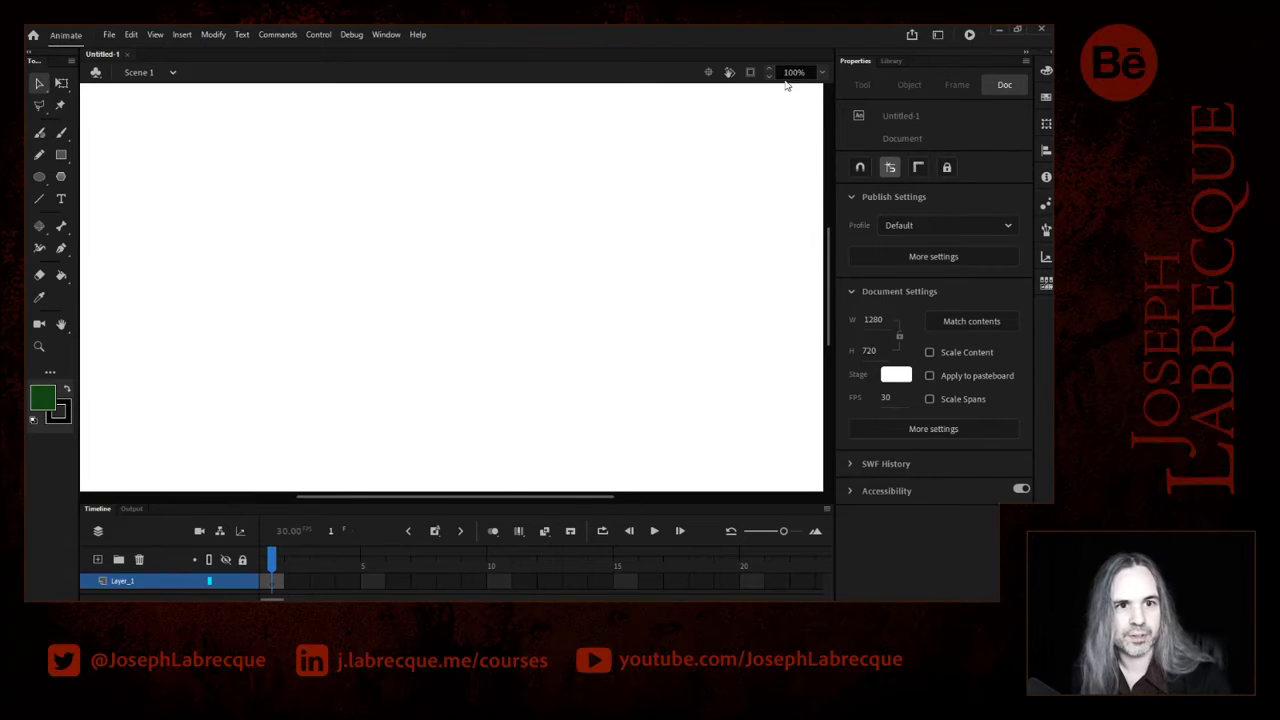
pyautogui.click(820, 75)
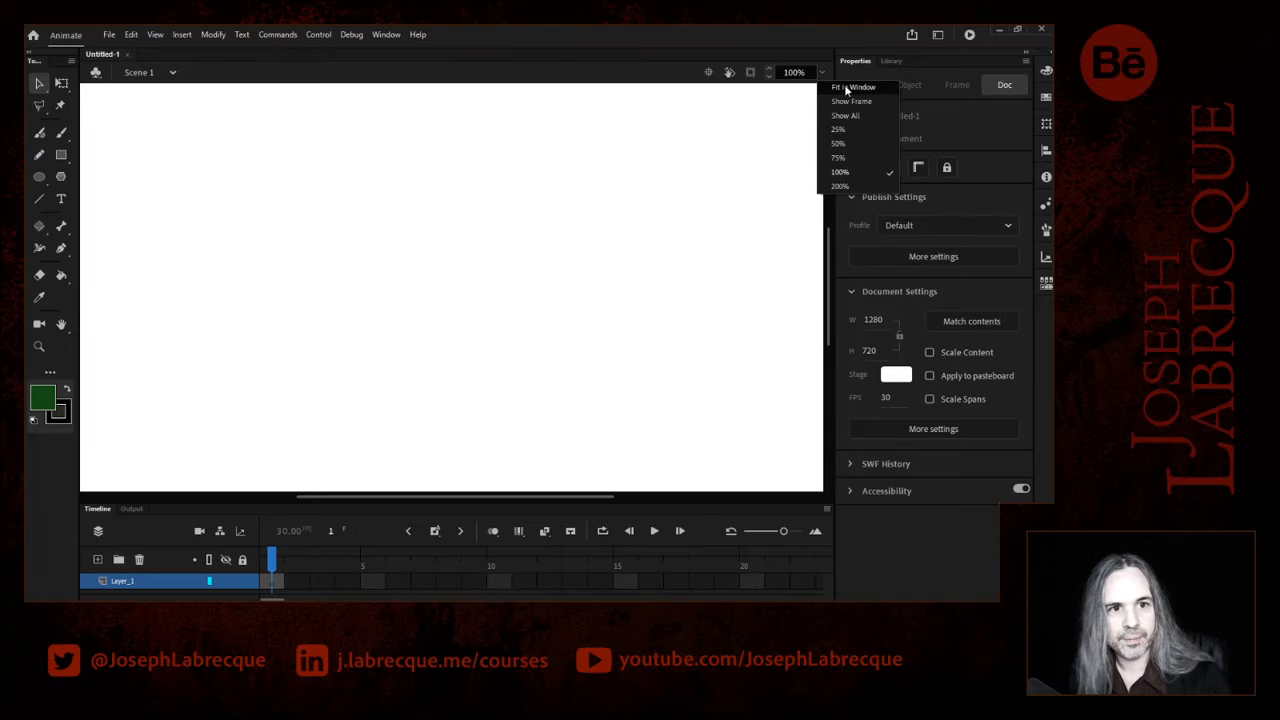
pyautogui.click(844, 87)
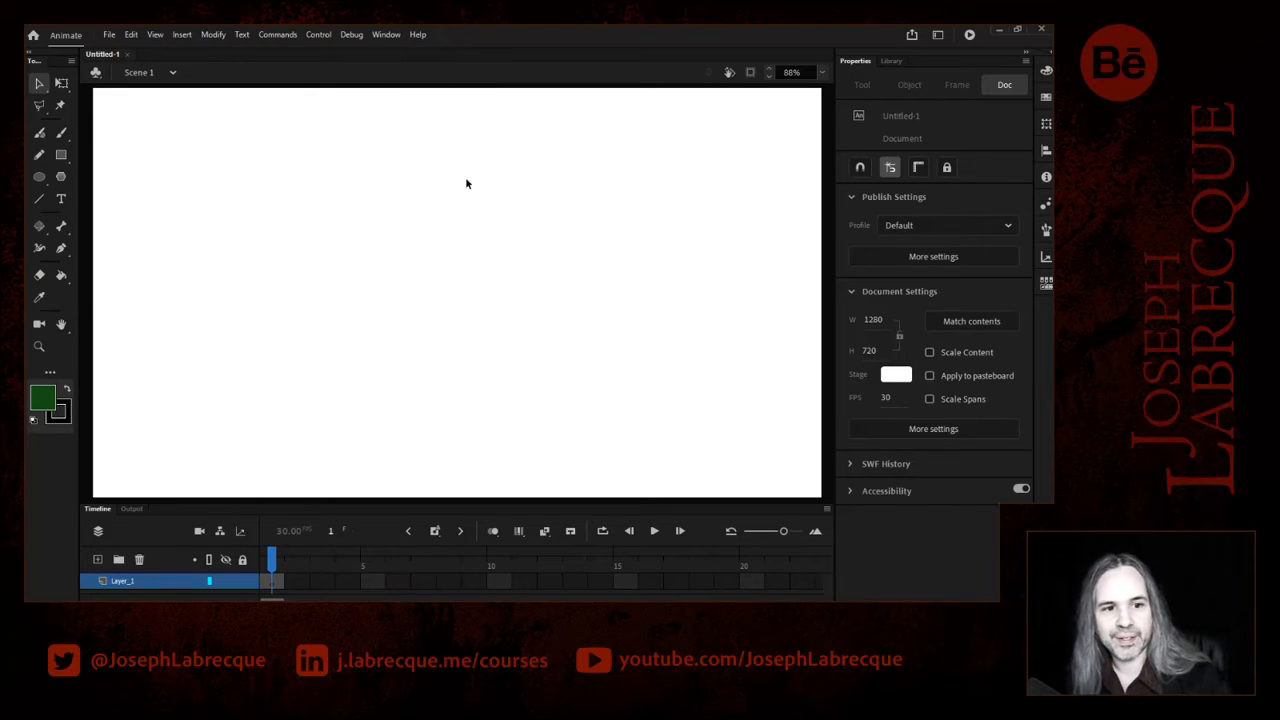
pyautogui.moveTo(380, 508); pyautogui.dragTo(386, 447)
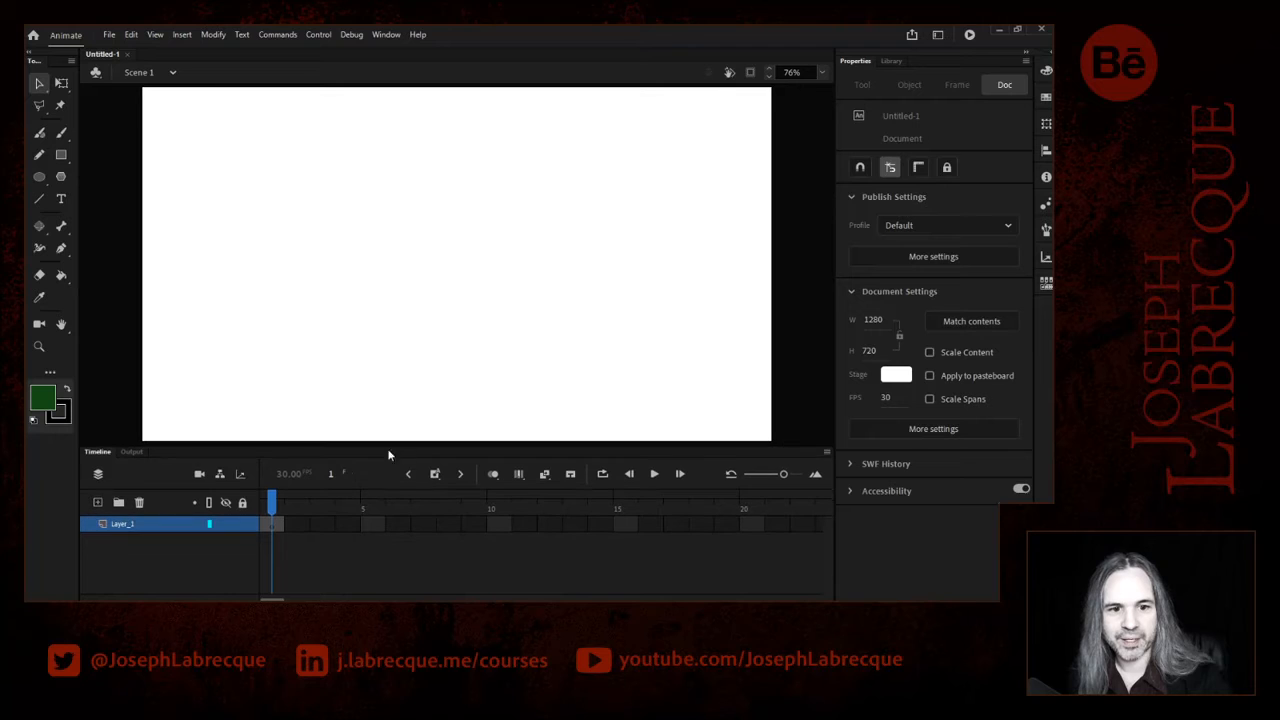
pyautogui.moveTo(783, 477); pyautogui.dragTo(771, 477)
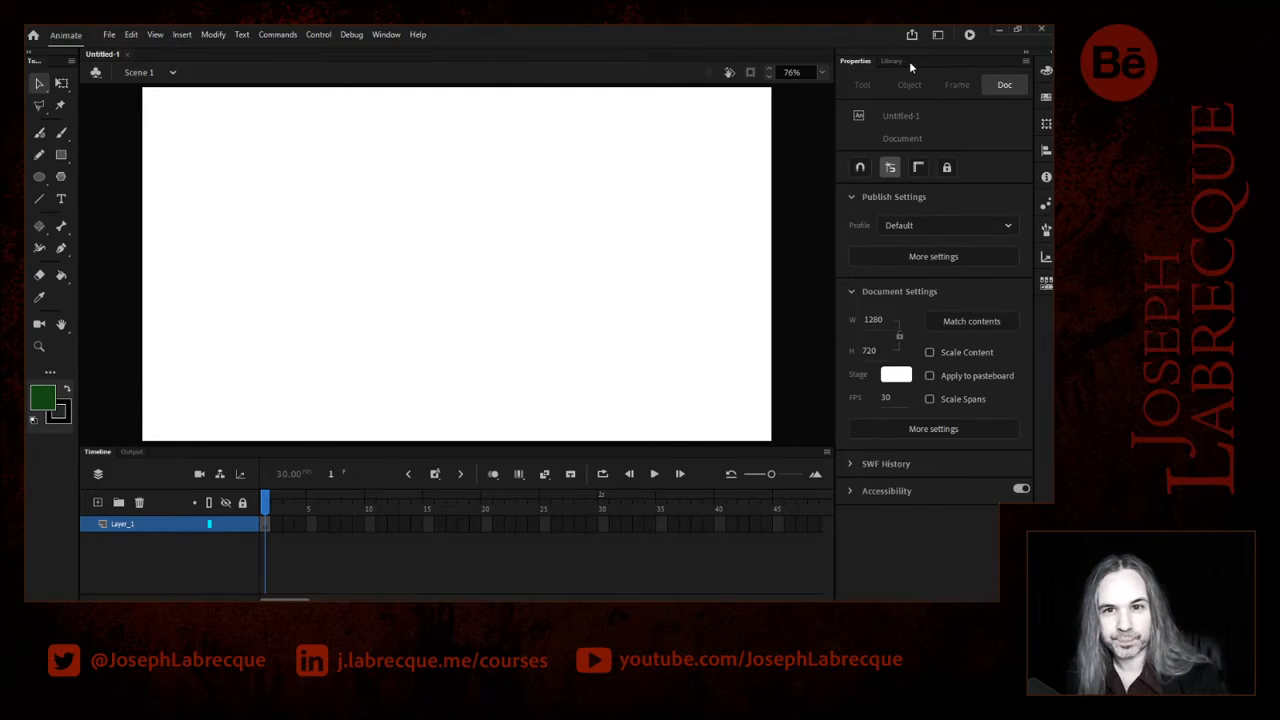
# - Open the Assets panel and dock it with Properties and Library
pyautogui.click(386, 35)
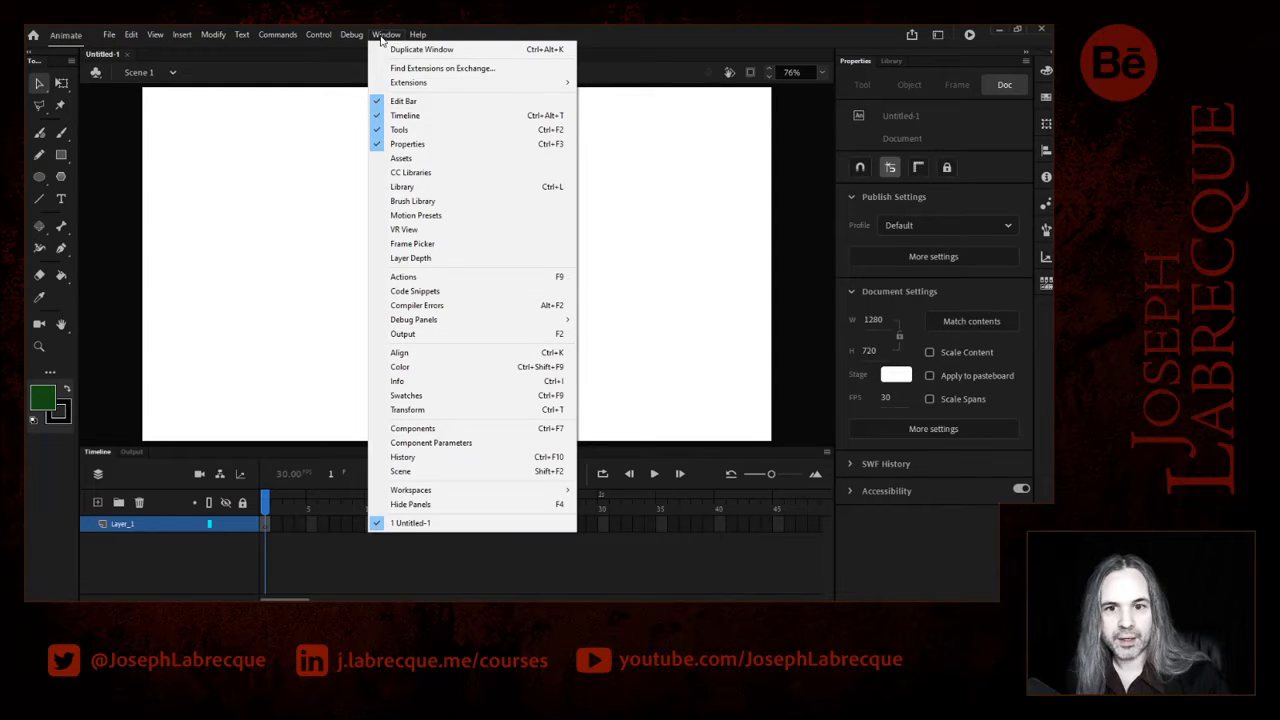
pyautogui.click(424, 163)
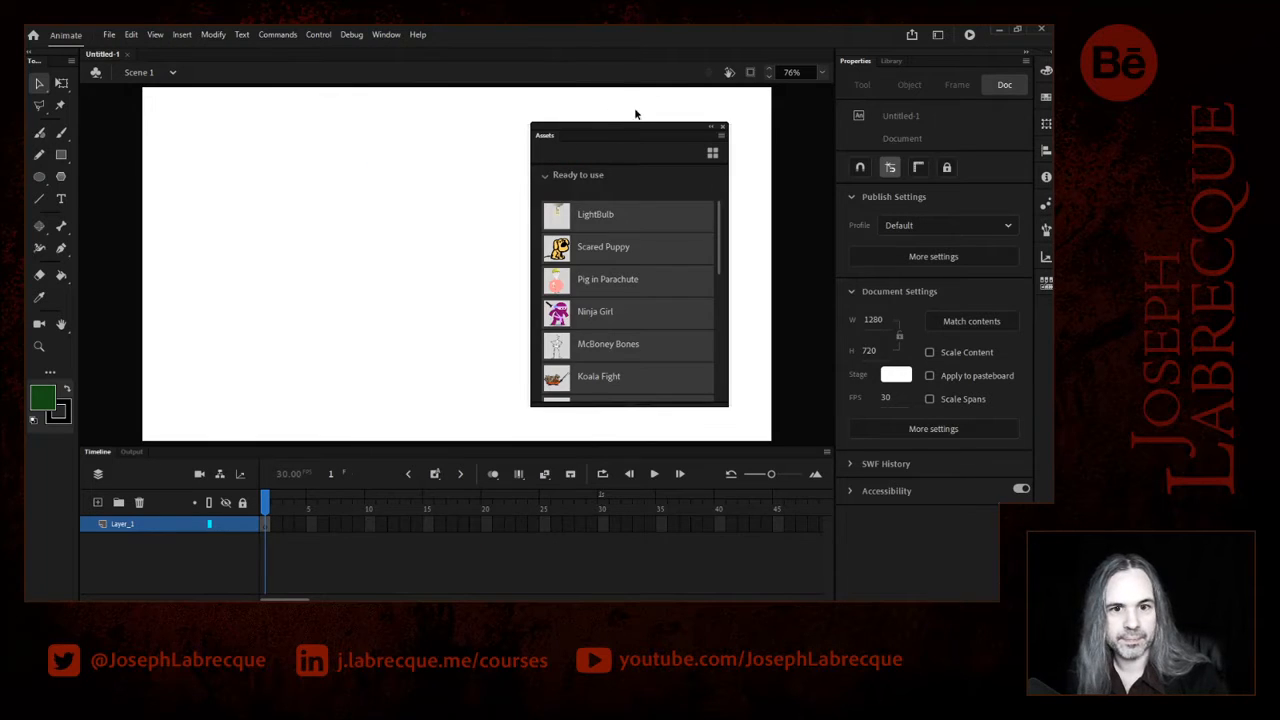
pyautogui.moveTo(544, 134); pyautogui.dragTo(943, 65)
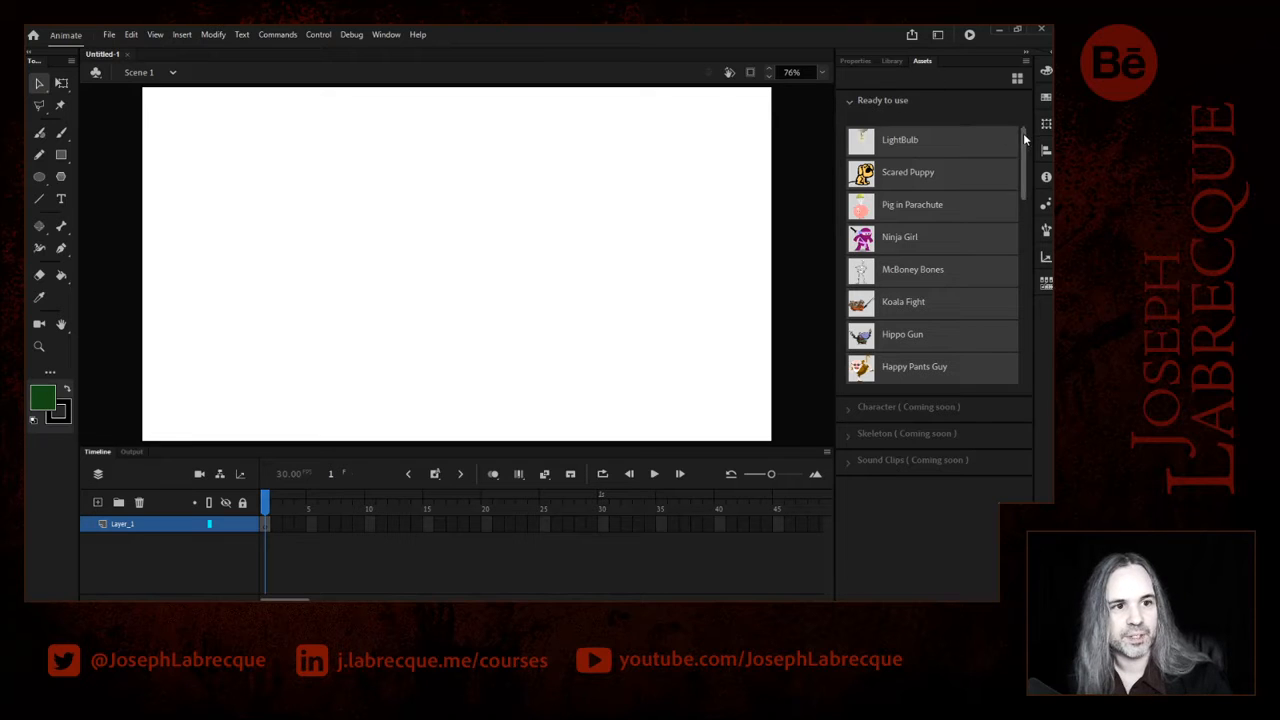
# - Show the ready-to-use assets as thumbnails and place the LightBulb asset at the stage's upper-left area
pyautogui.click(1017, 80)
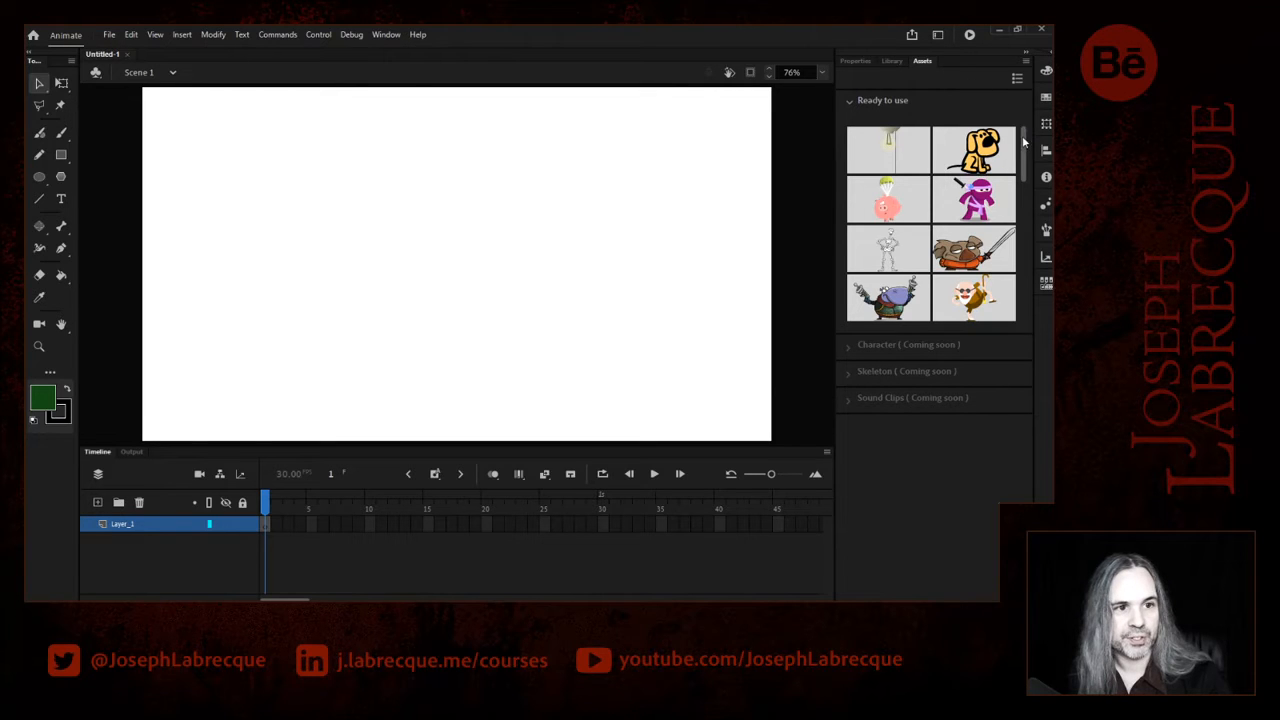
pyautogui.scroll(-3, 1027, 148)
pyautogui.scroll(3, 1031, 154)
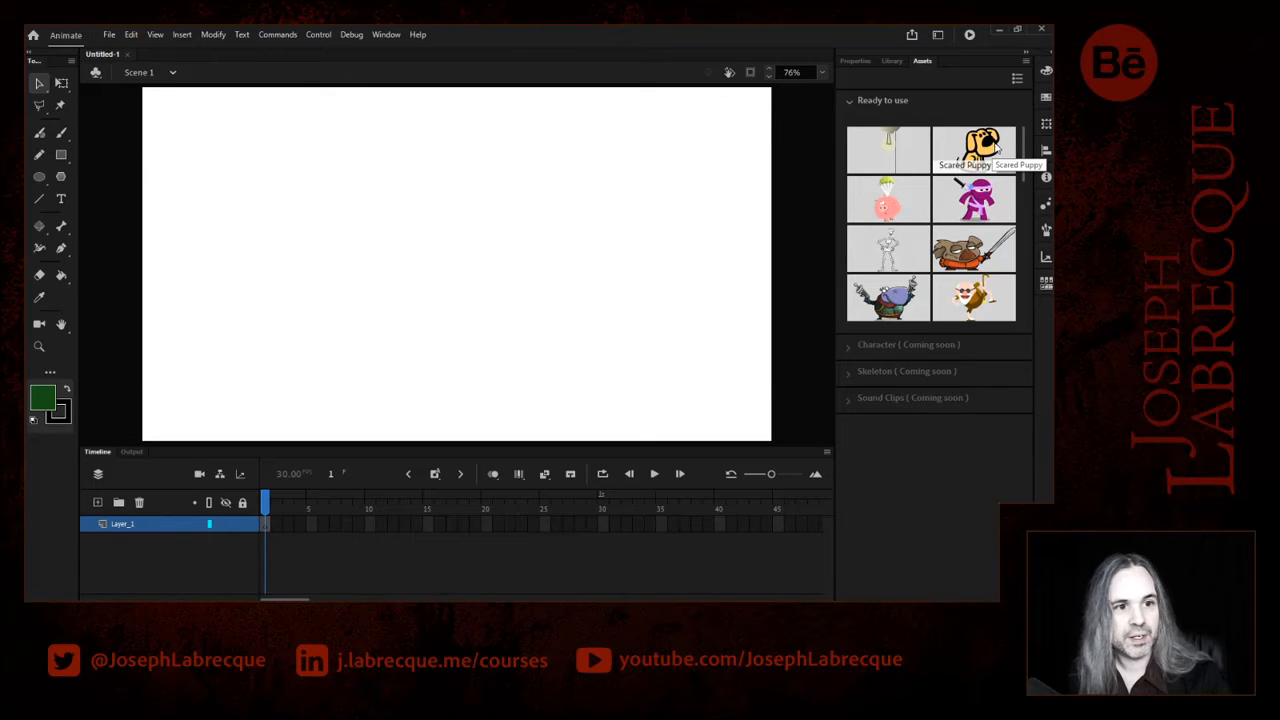
pyautogui.click(911, 144)
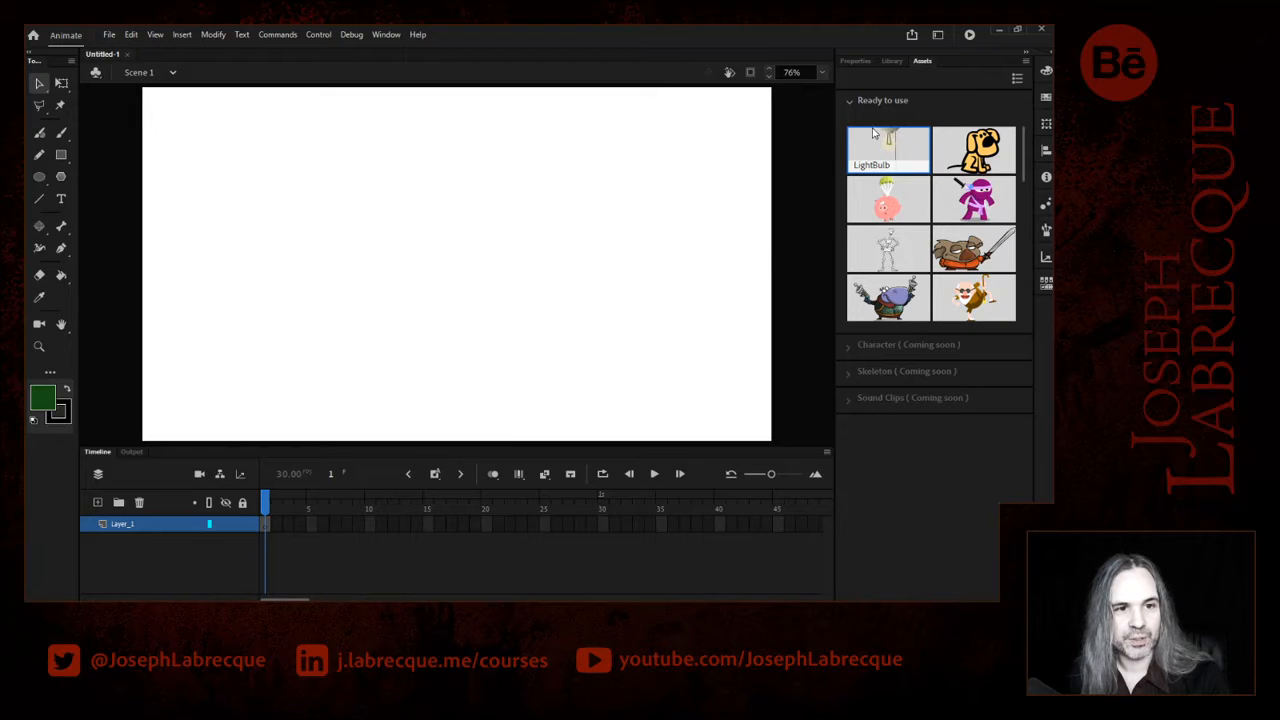
pyautogui.moveTo(903, 145); pyautogui.dragTo(258, 155)
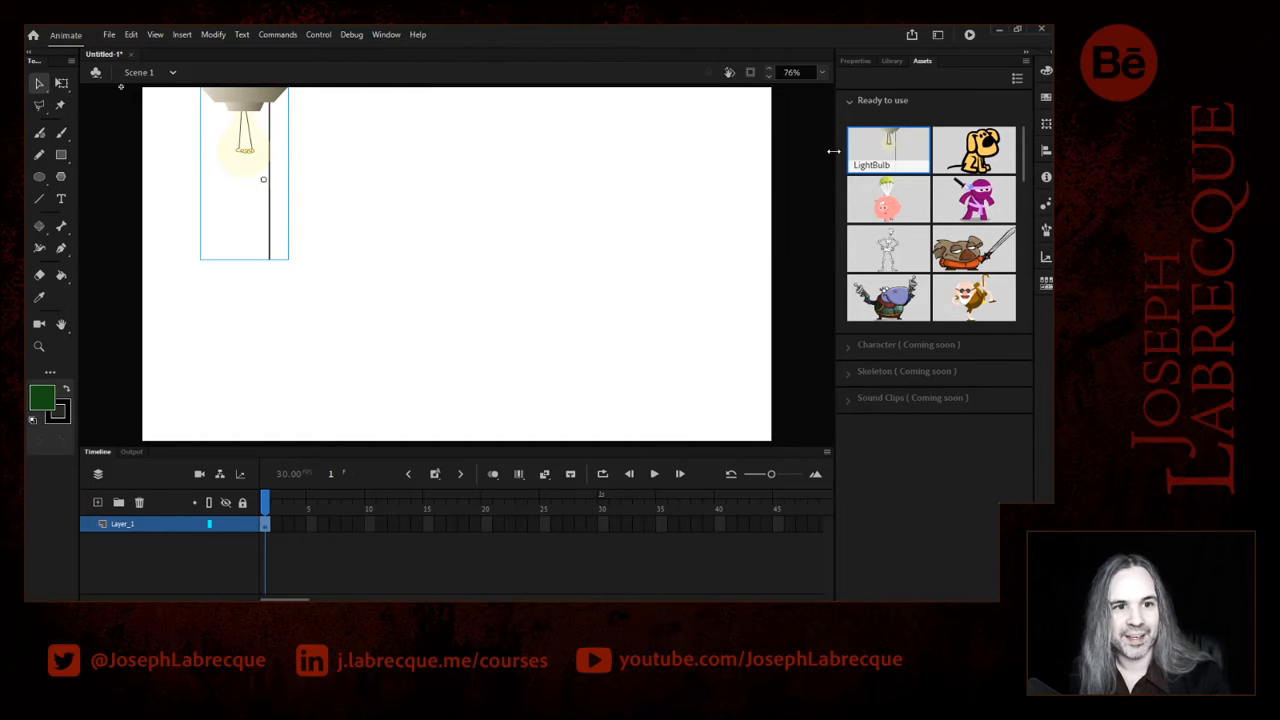
pyautogui.click(969, 108)
pyautogui.click(885, 104)
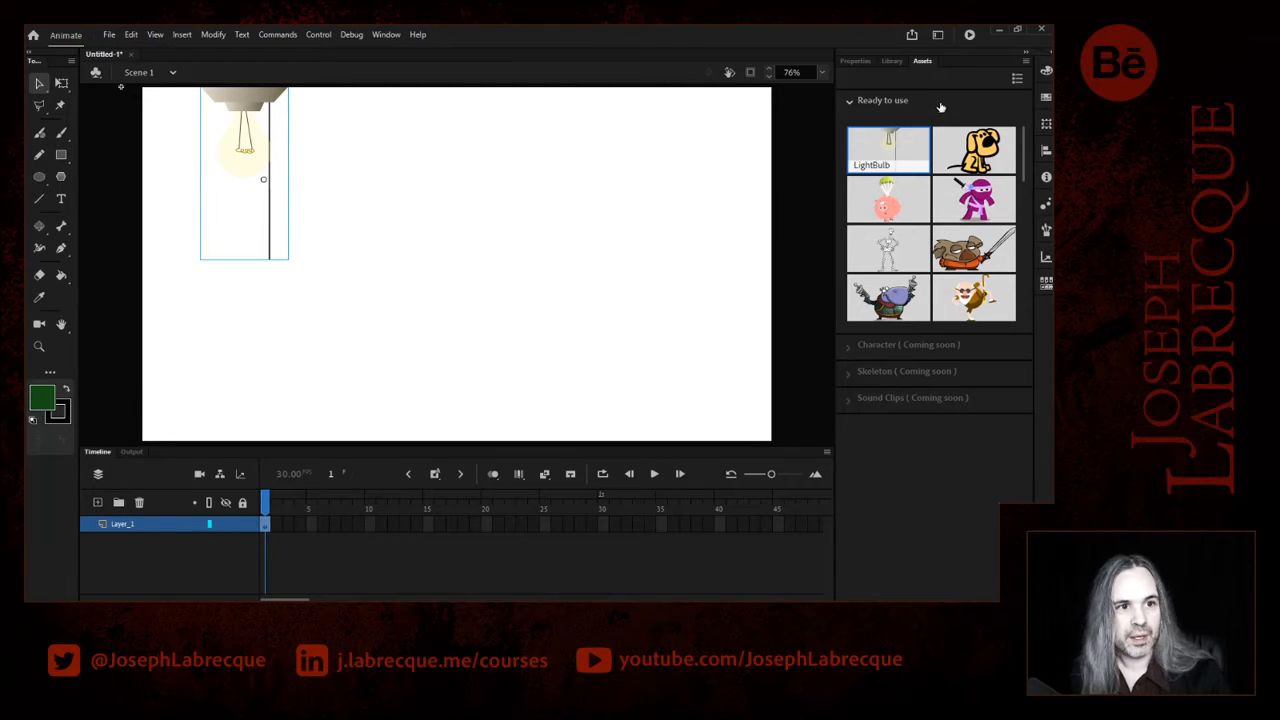
# - Change the document's stage color to purple #990099
pyautogui.click(858, 62)
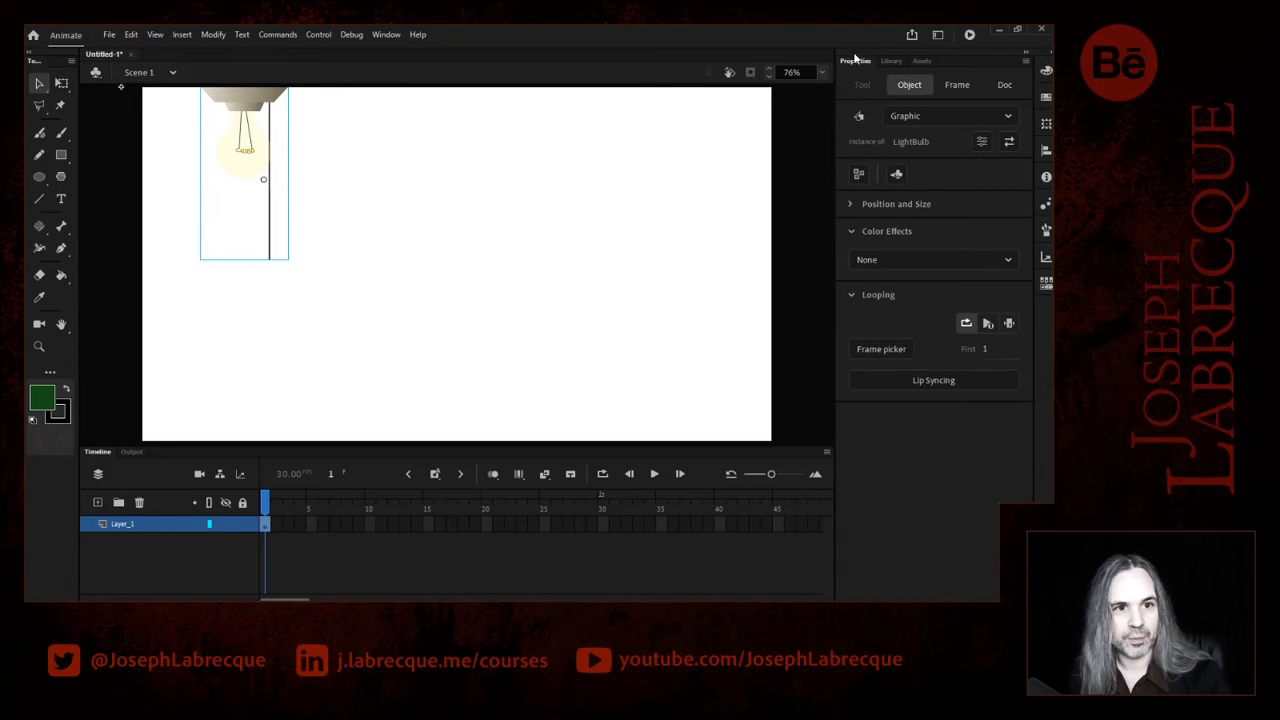
pyautogui.click(782, 175)
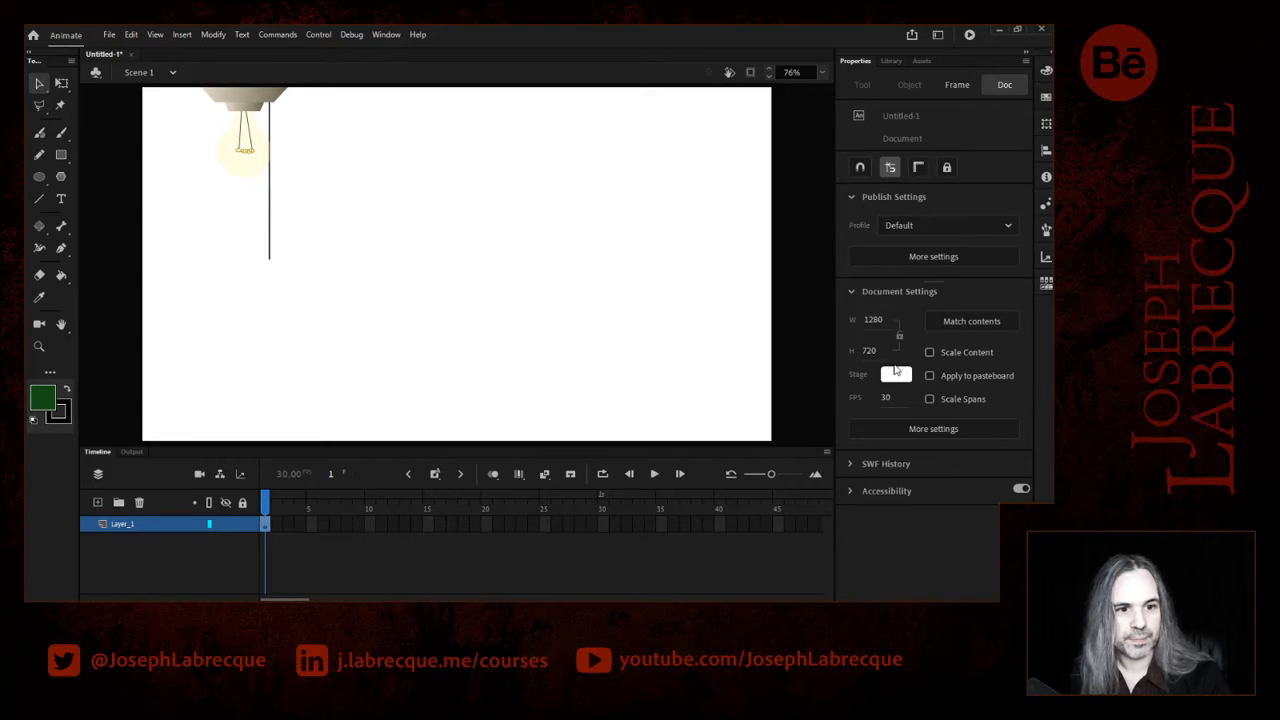
pyautogui.click(896, 372)
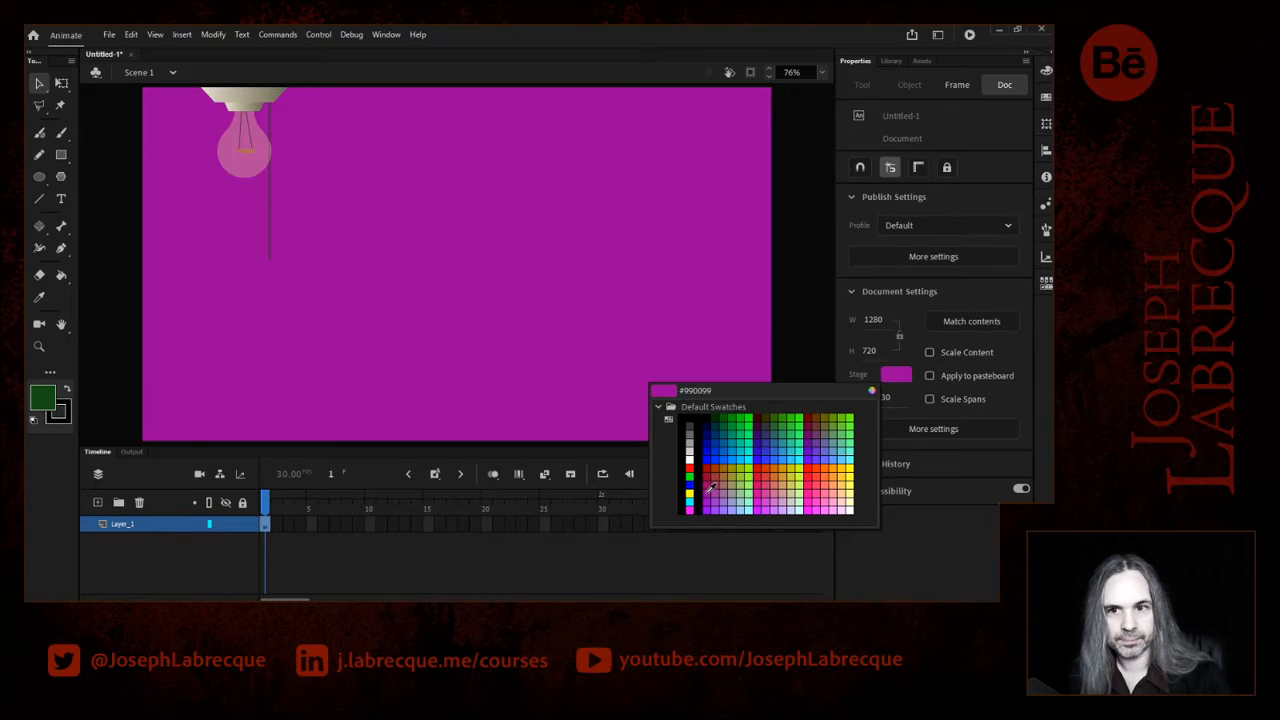
pyautogui.click(709, 488)
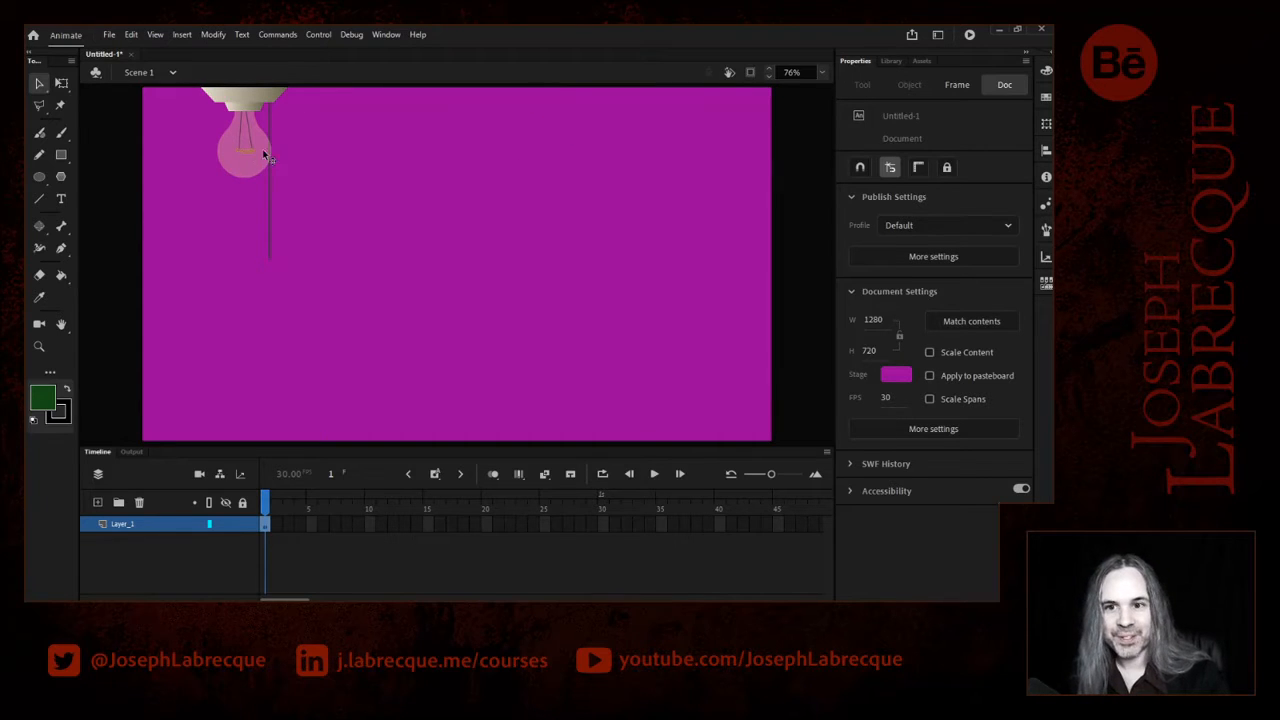
# - Select the light bulb instance and examine the LightBulb symbol and its Base and Bulb assets in the document library
pyautogui.click(232, 157)
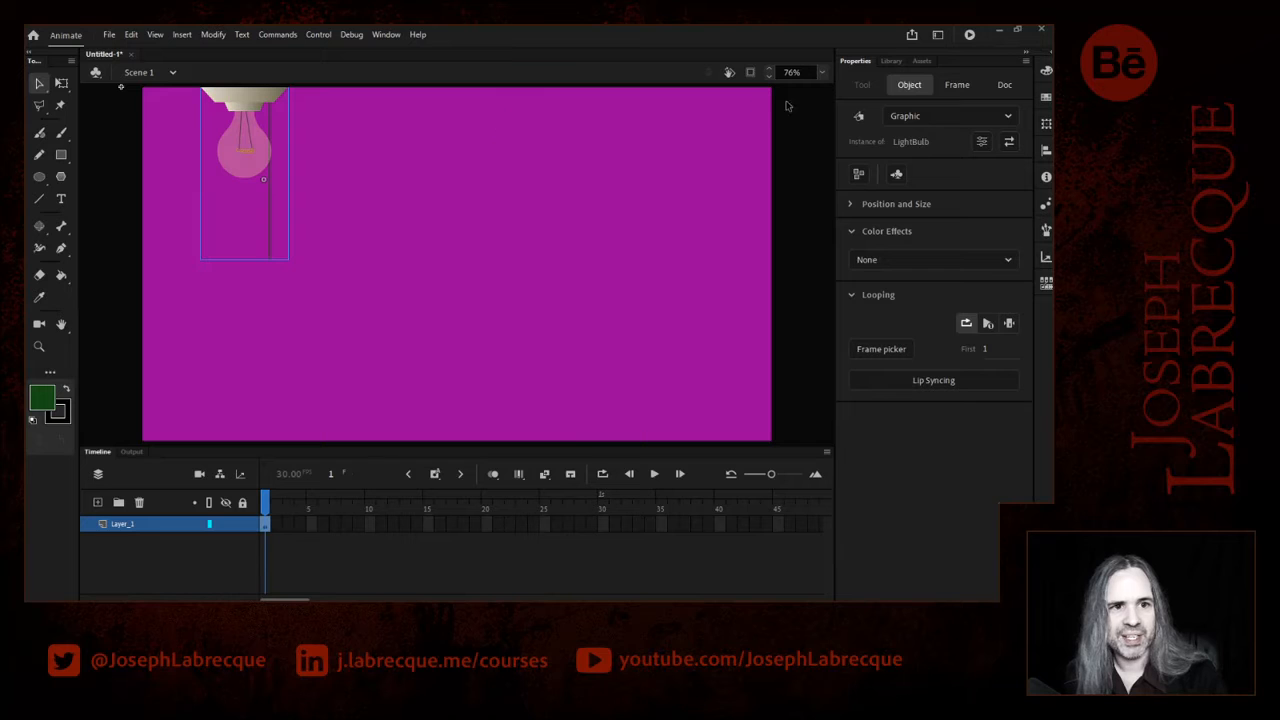
pyautogui.click(889, 61)
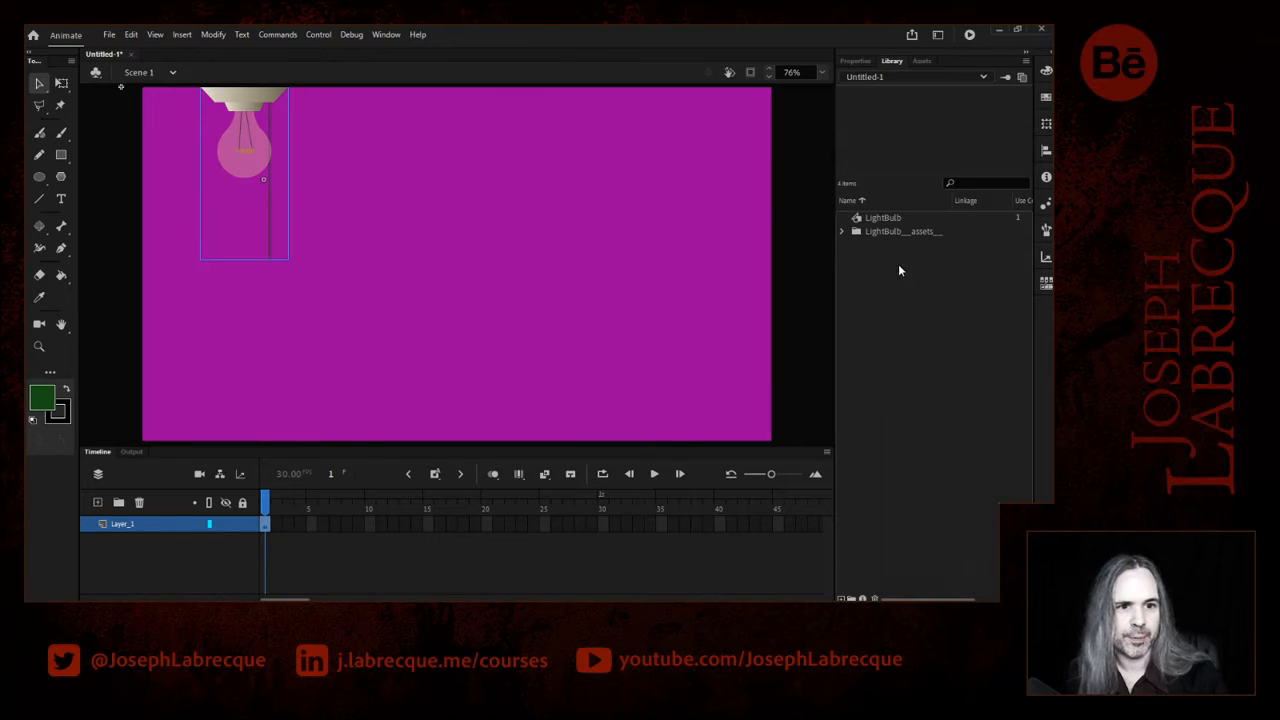
pyautogui.click(885, 219)
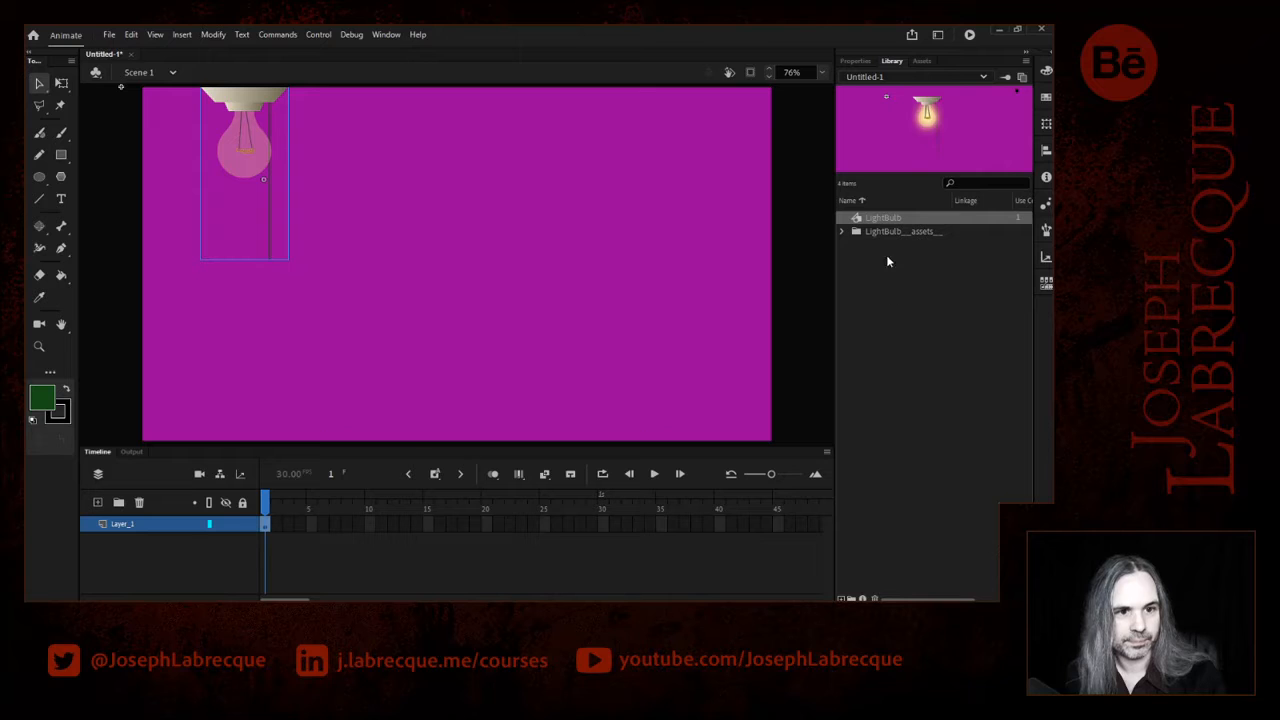
pyautogui.click(842, 232)
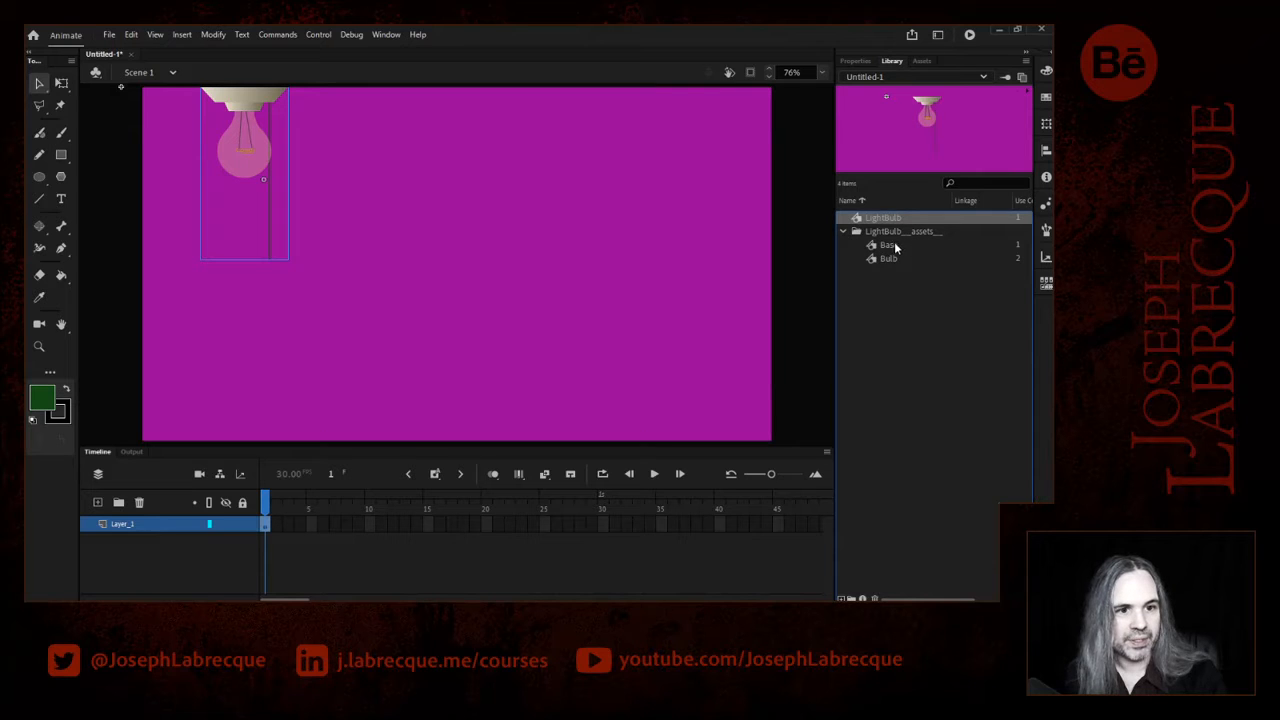
pyautogui.click(900, 246)
pyautogui.click(897, 258)
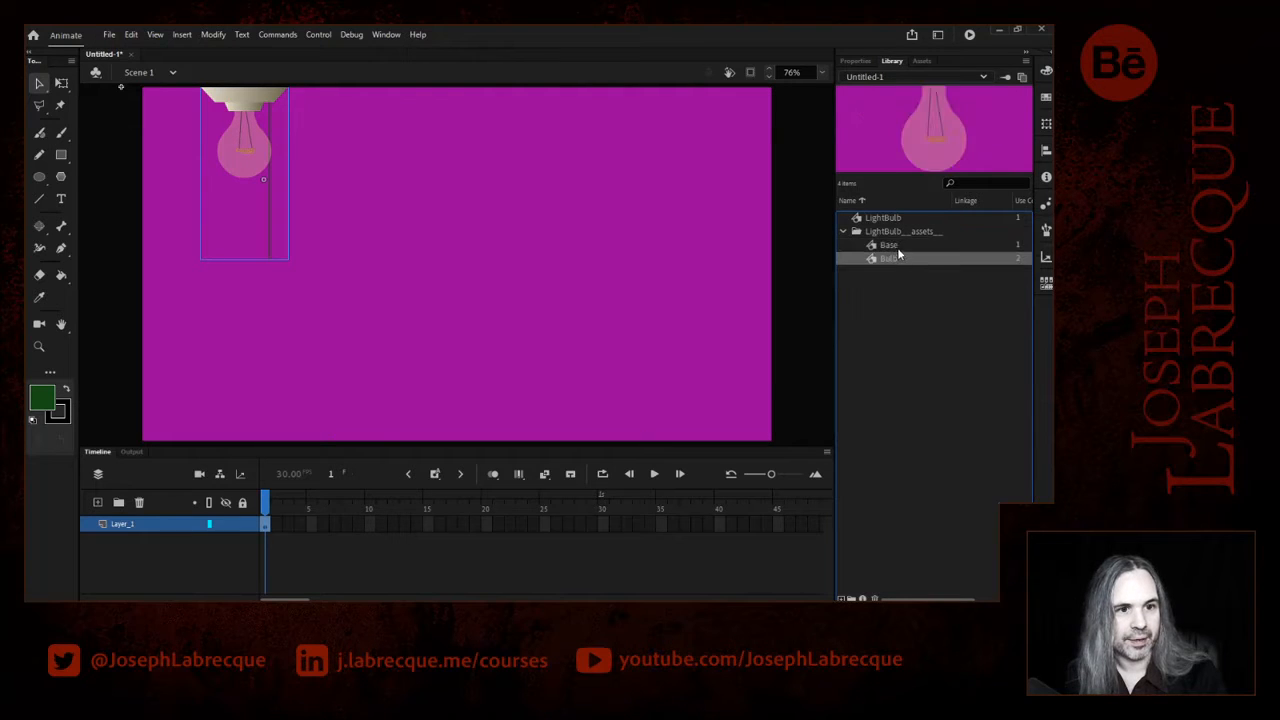
pyautogui.click(898, 246)
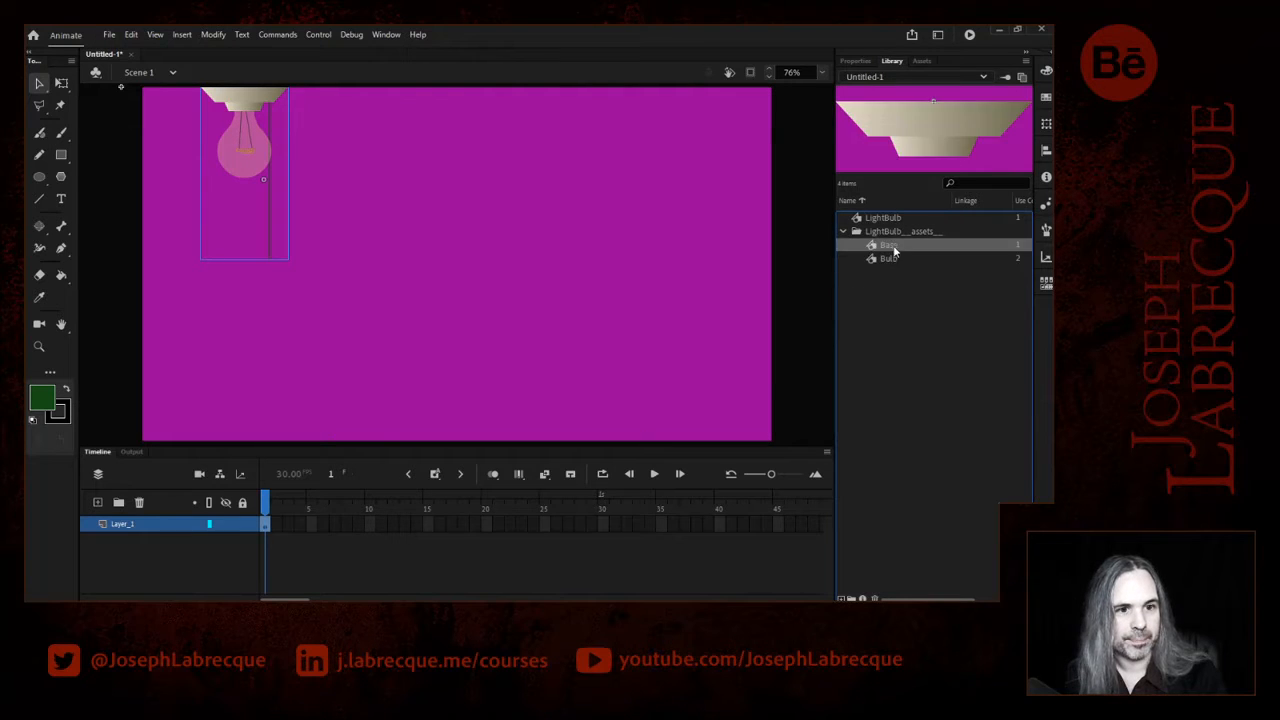
pyautogui.click(843, 231)
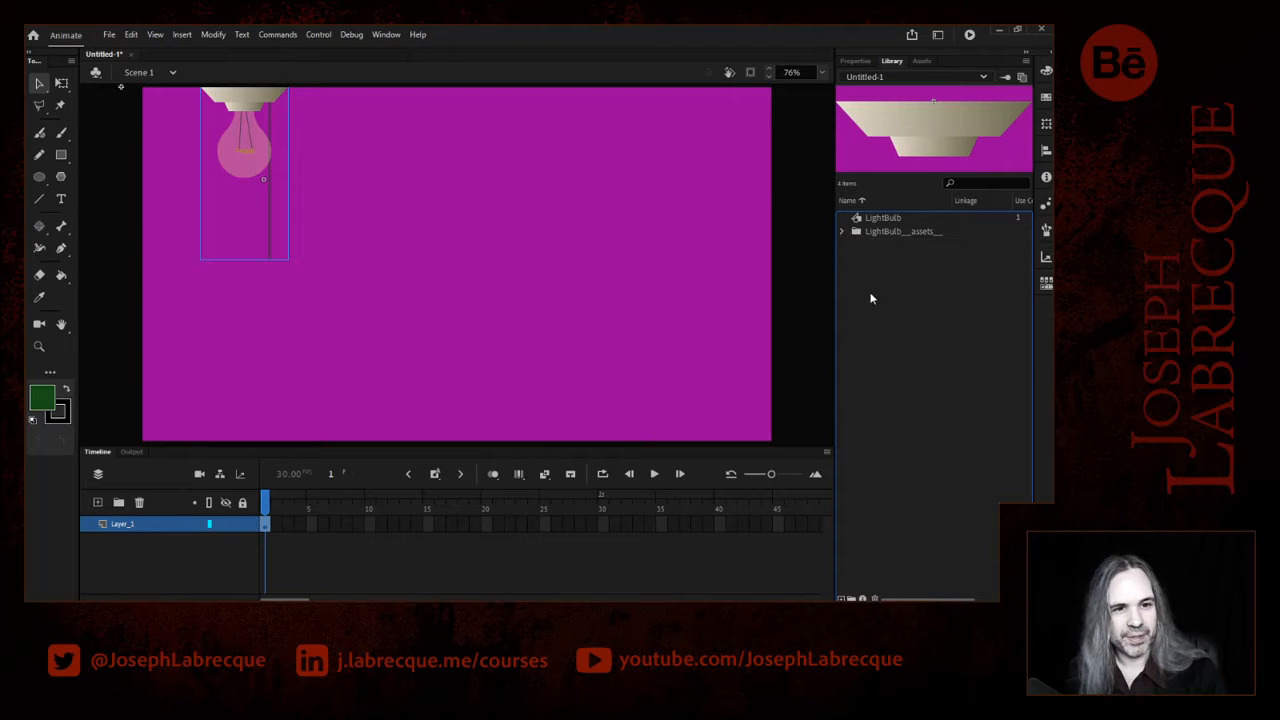
pyautogui.click(902, 219)
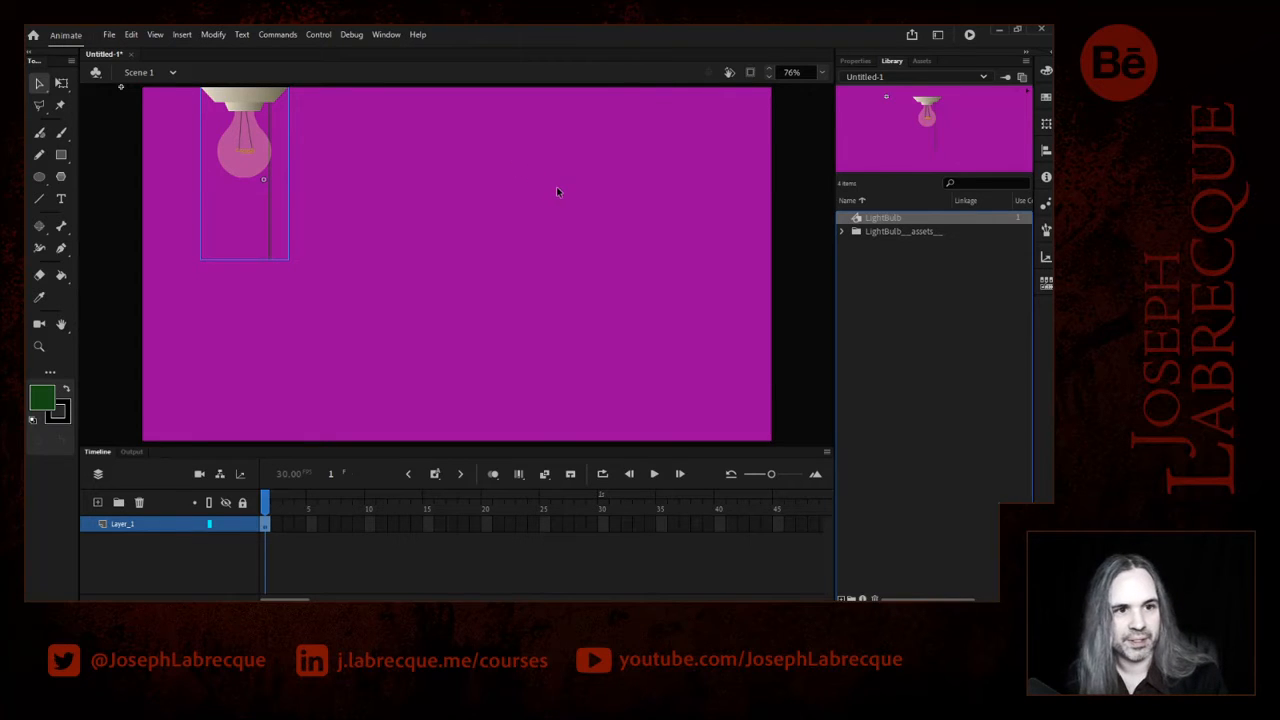
# - Open the LightBulb symbol from the stage, scrub and play its animation, and return to Scene 1
pyautogui.doubleClick(250, 163)
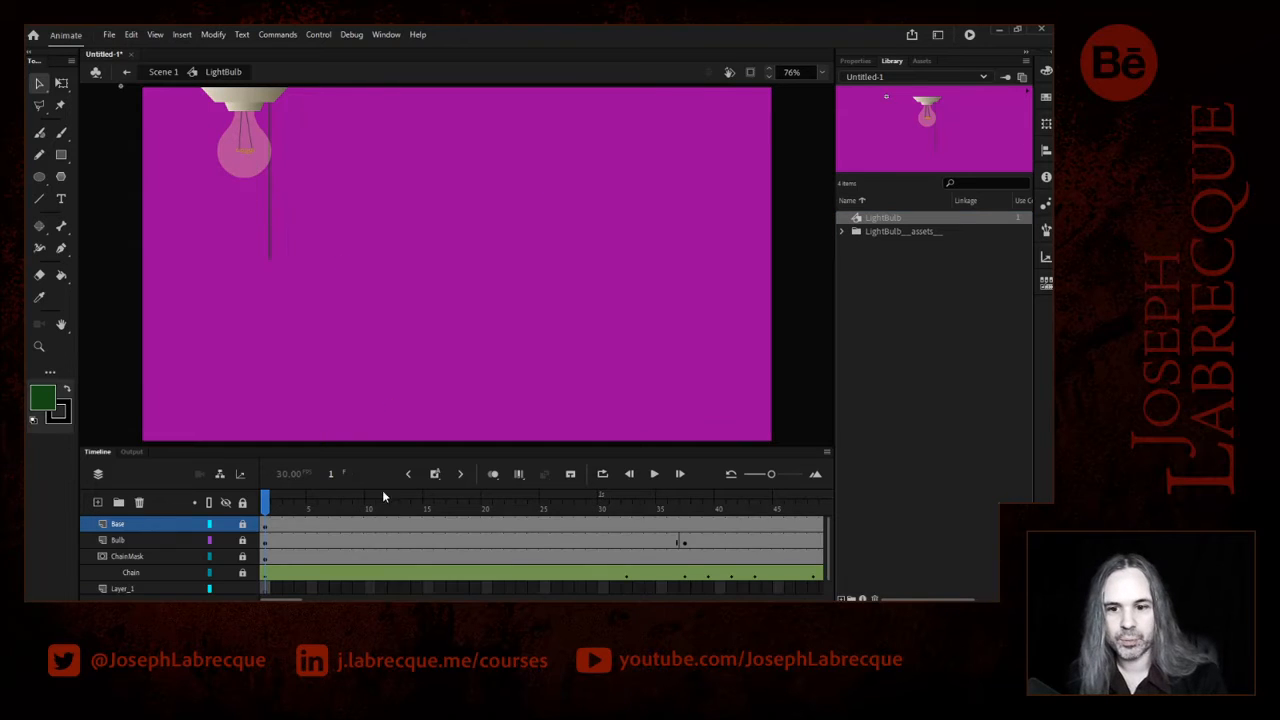
pyautogui.moveTo(272, 505); pyautogui.dragTo(726, 474)
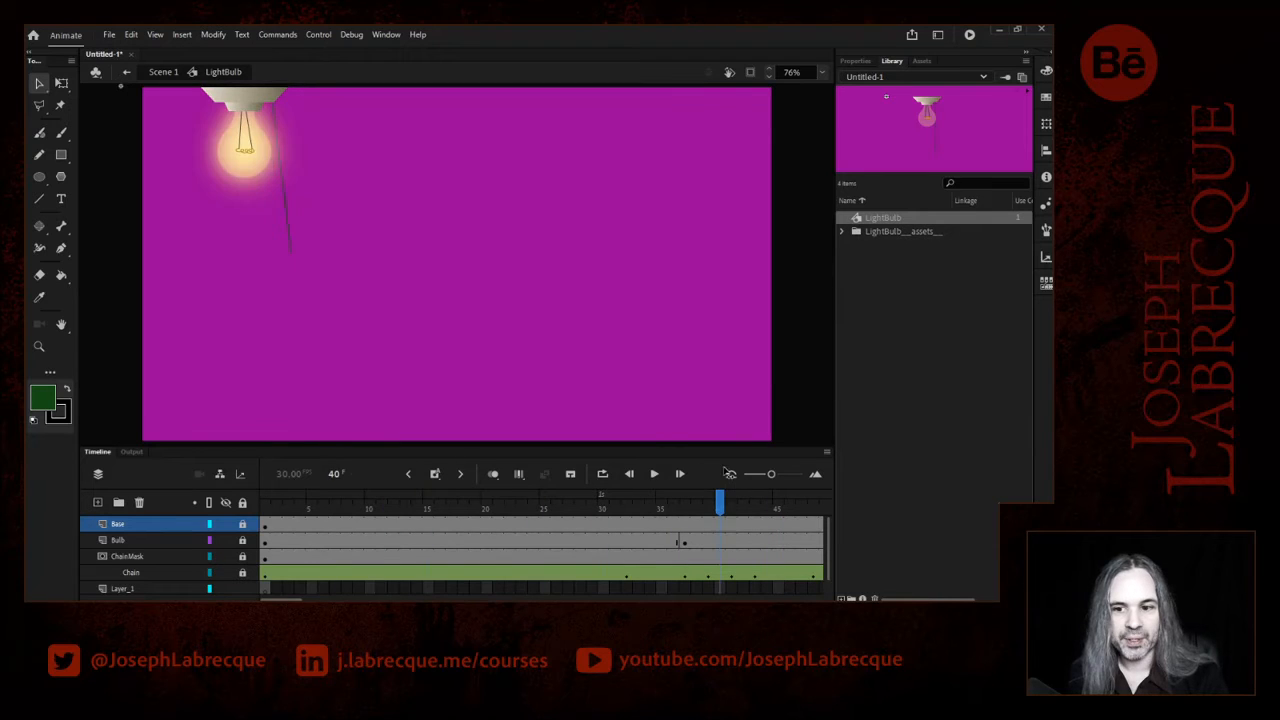
pyautogui.moveTo(716, 503); pyautogui.dragTo(240, 506)
pyautogui.click(654, 474)
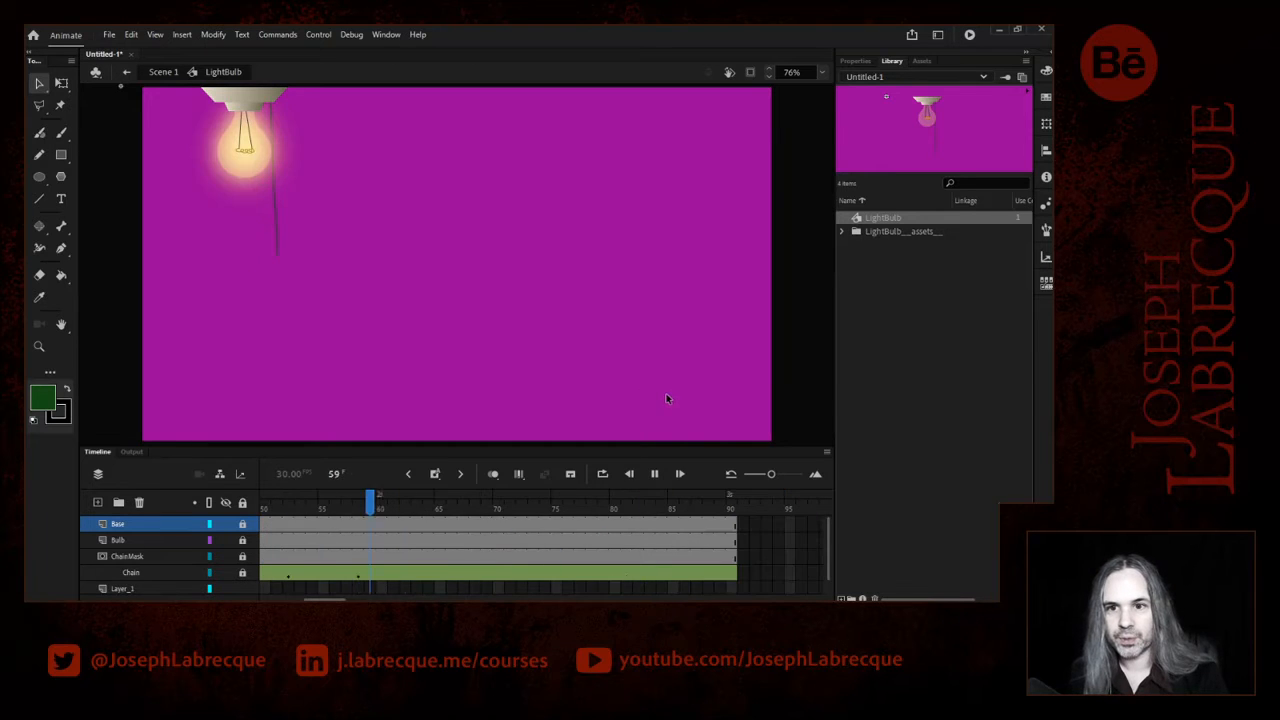
pyautogui.click(654, 474)
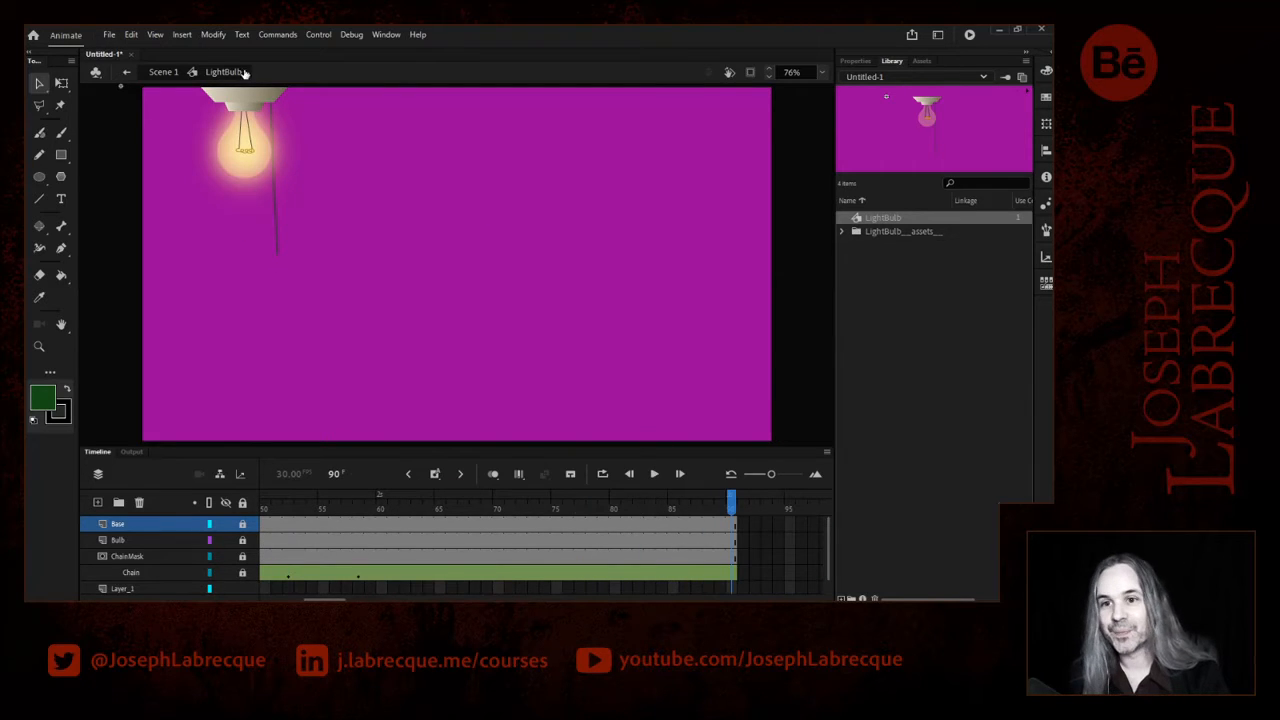
pyautogui.doubleClick(697, 216)
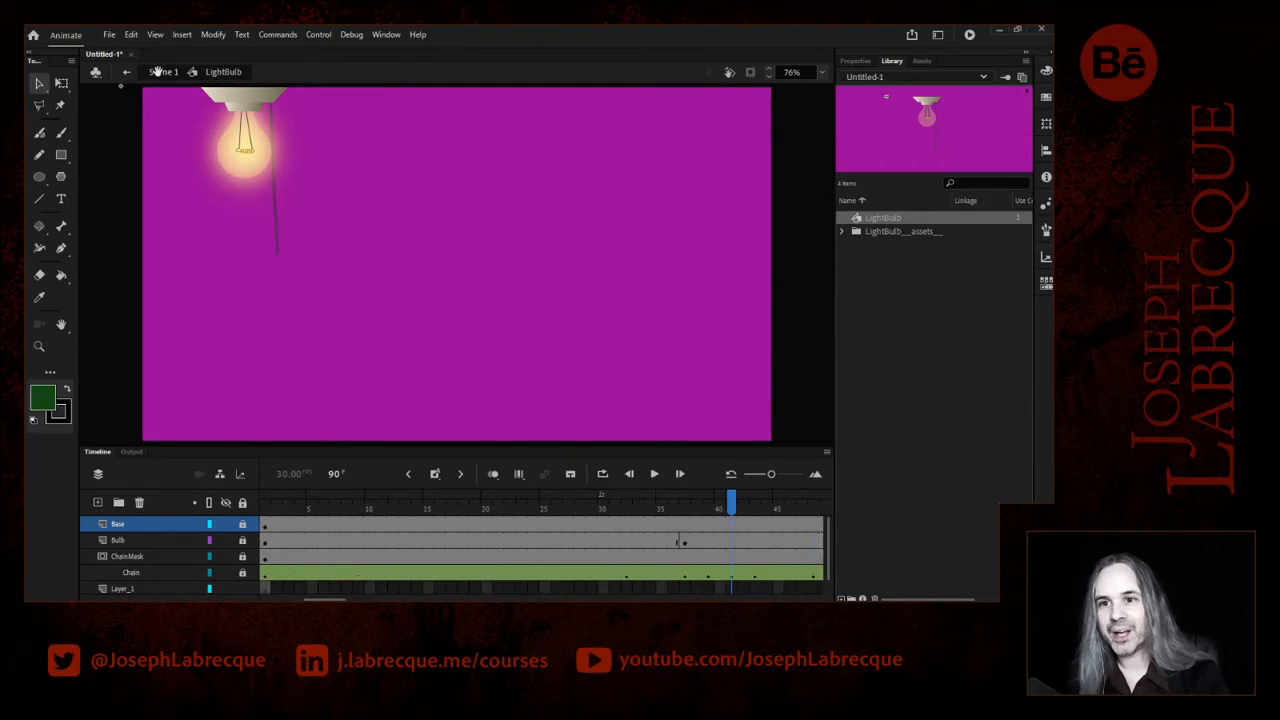
# - Keep the Library in view and create a second document from the Standard 640 × 480 preset with ActionScript 3.0 at 30 fps
pyautogui.click(921, 61)
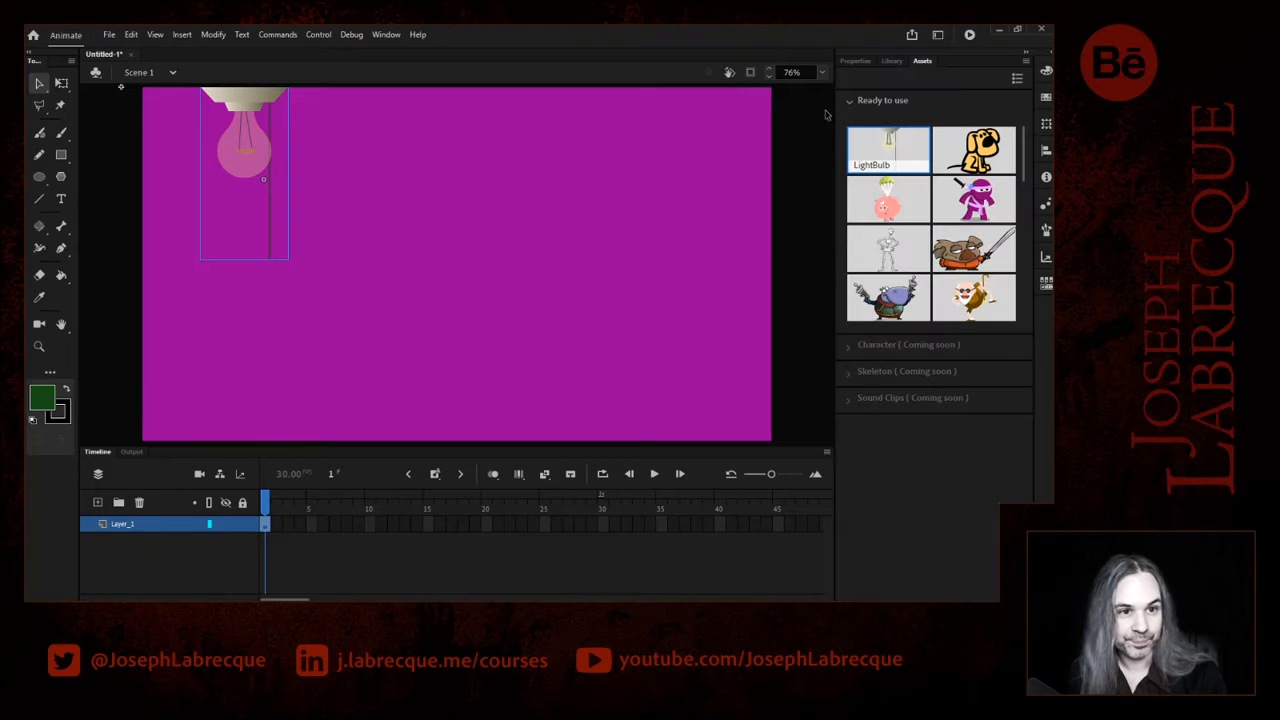
pyautogui.click(891, 61)
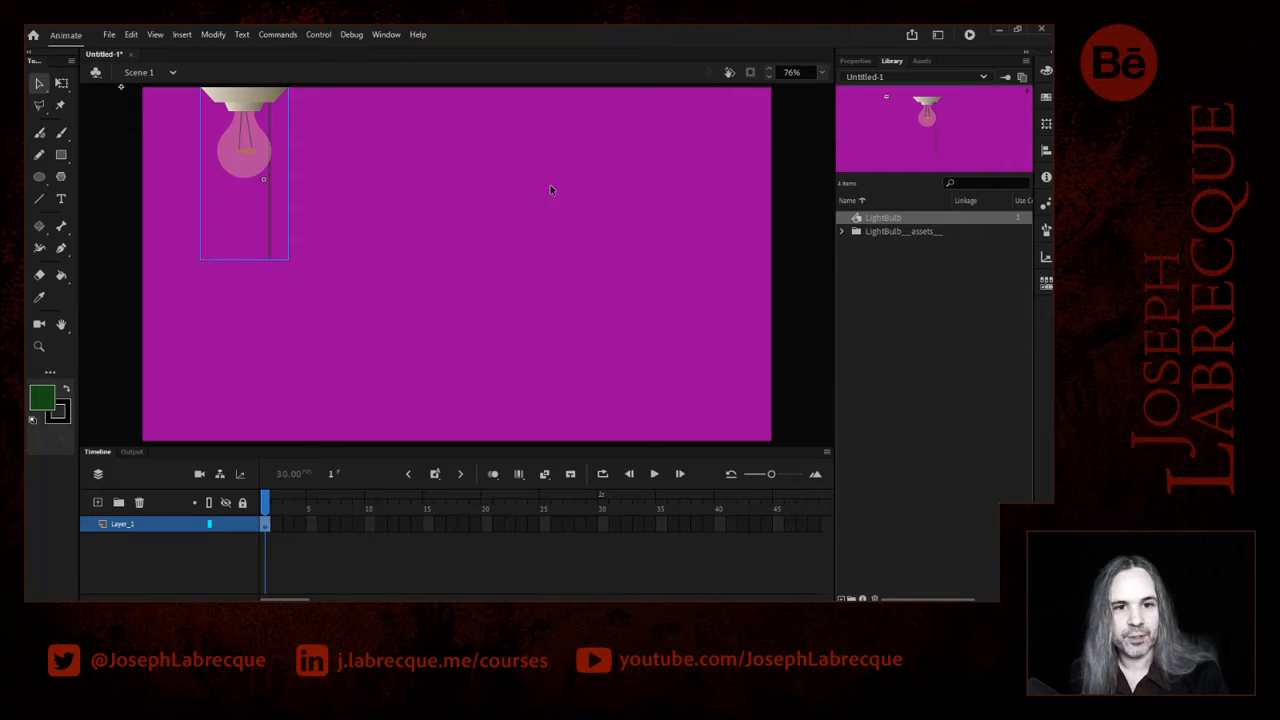
pyautogui.click(109, 34)
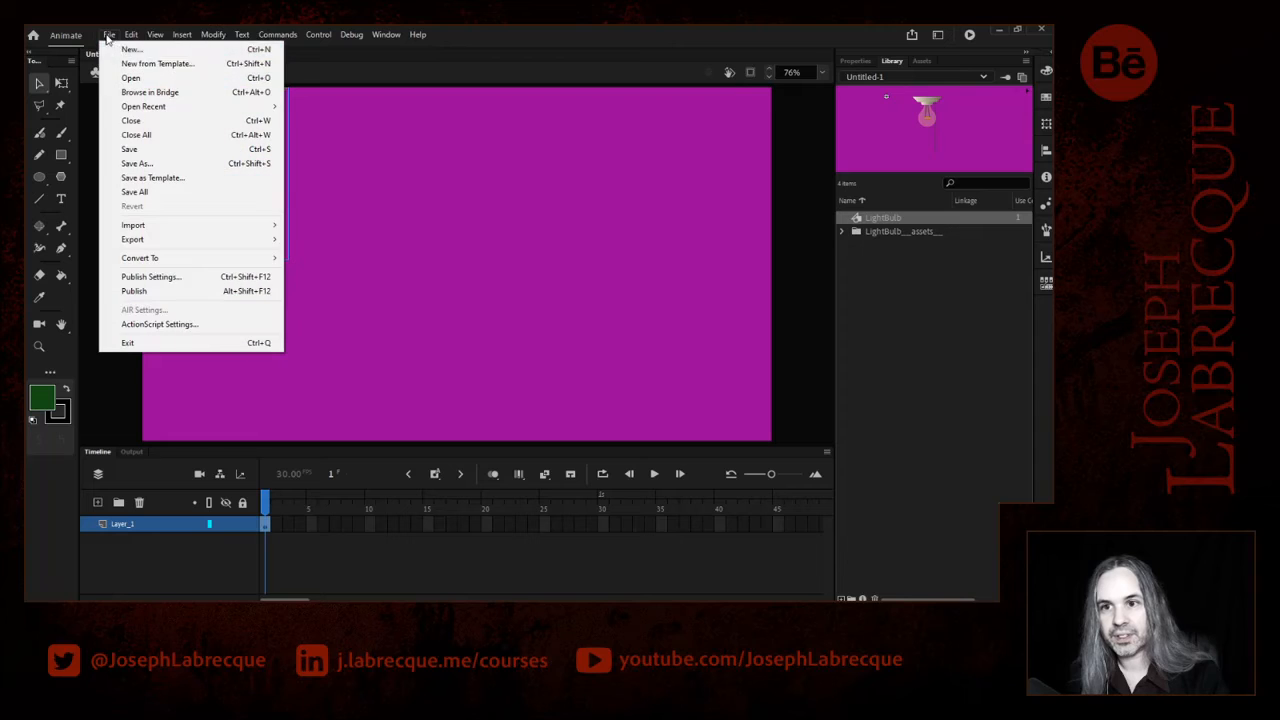
pyautogui.click(157, 51)
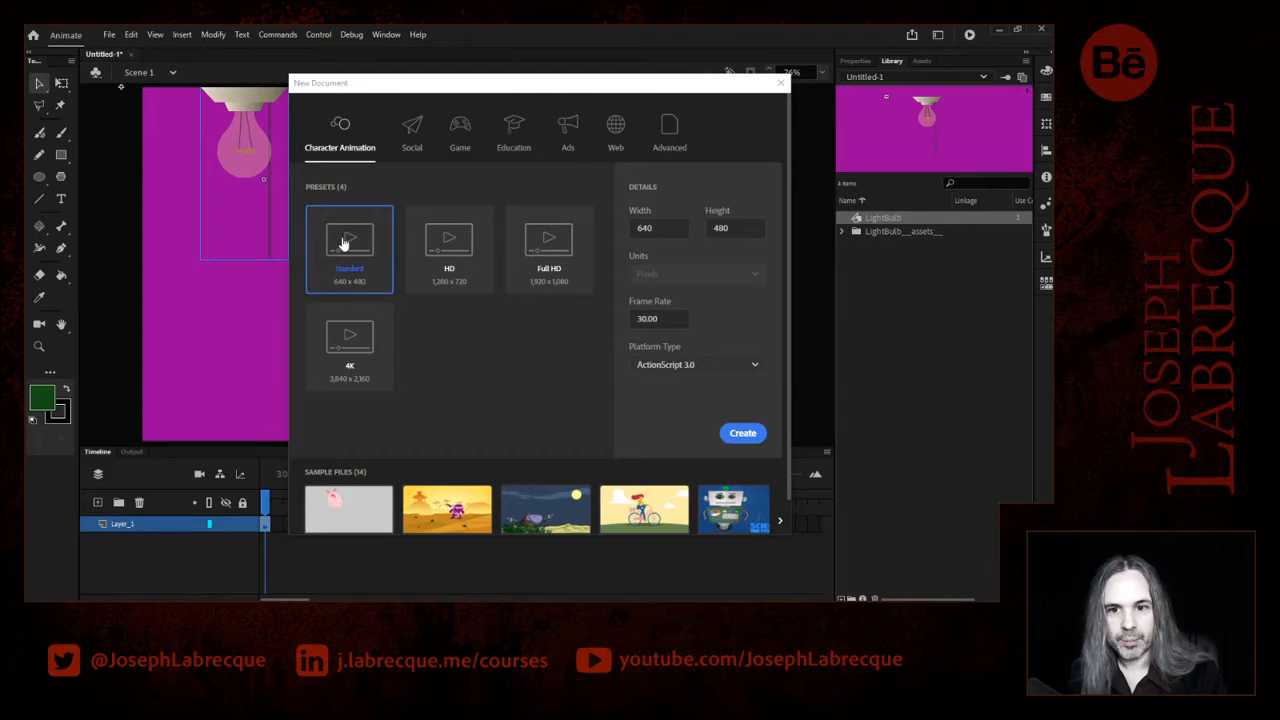
pyautogui.click(743, 434)
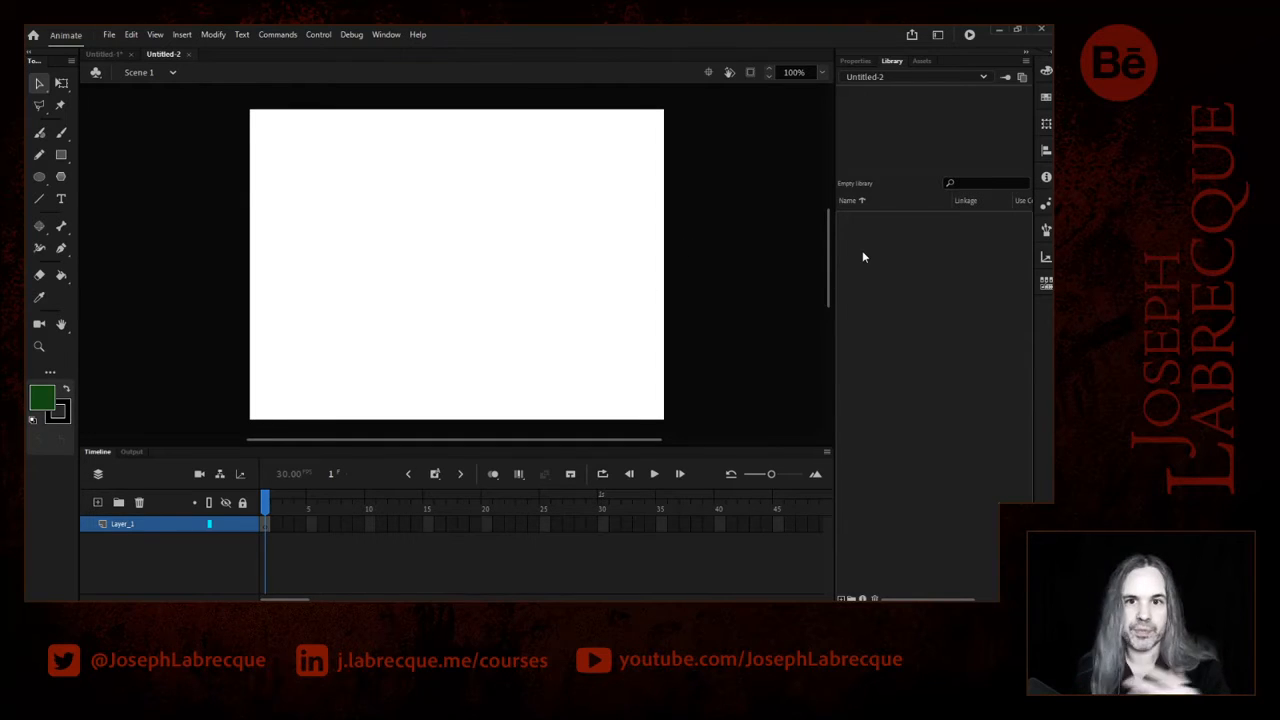
# - Show the ready-to-use assets while the new empty document is open
pyautogui.click(921, 61)
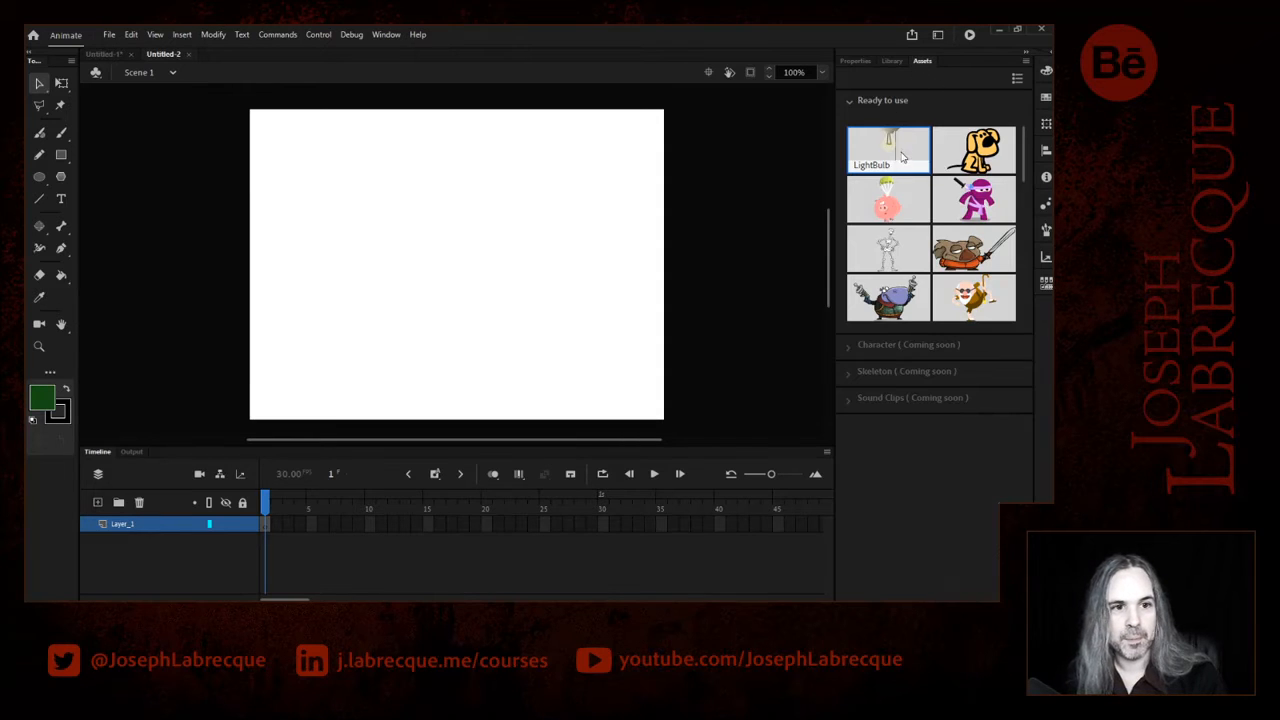
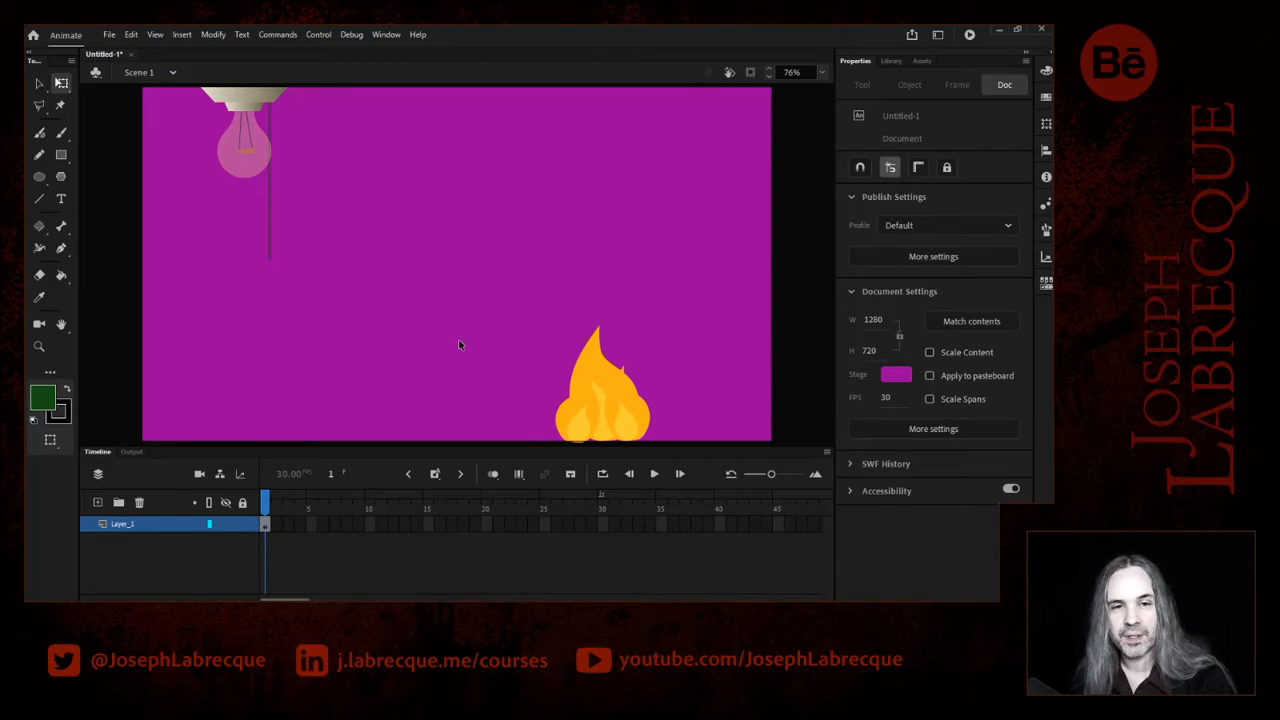
# - Open the small flame's symbol from the stage, scrub through its frame-by-frame animation, and return to Scene 1
pyautogui.doubleClick(576, 421)
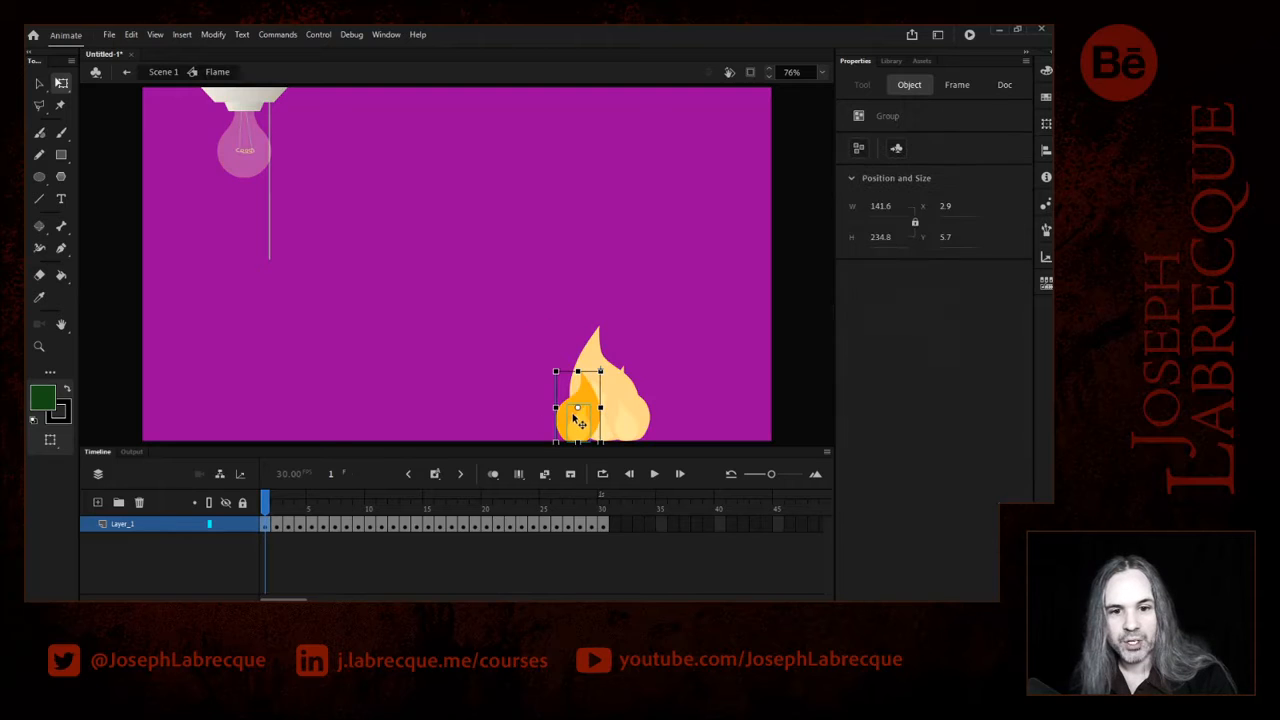
pyautogui.moveTo(272, 508)
pyautogui.mouseDown()
pyautogui.moveTo(603, 505)
pyautogui.moveTo(263, 503)
pyautogui.moveTo(507, 497)
pyautogui.mouseUp()
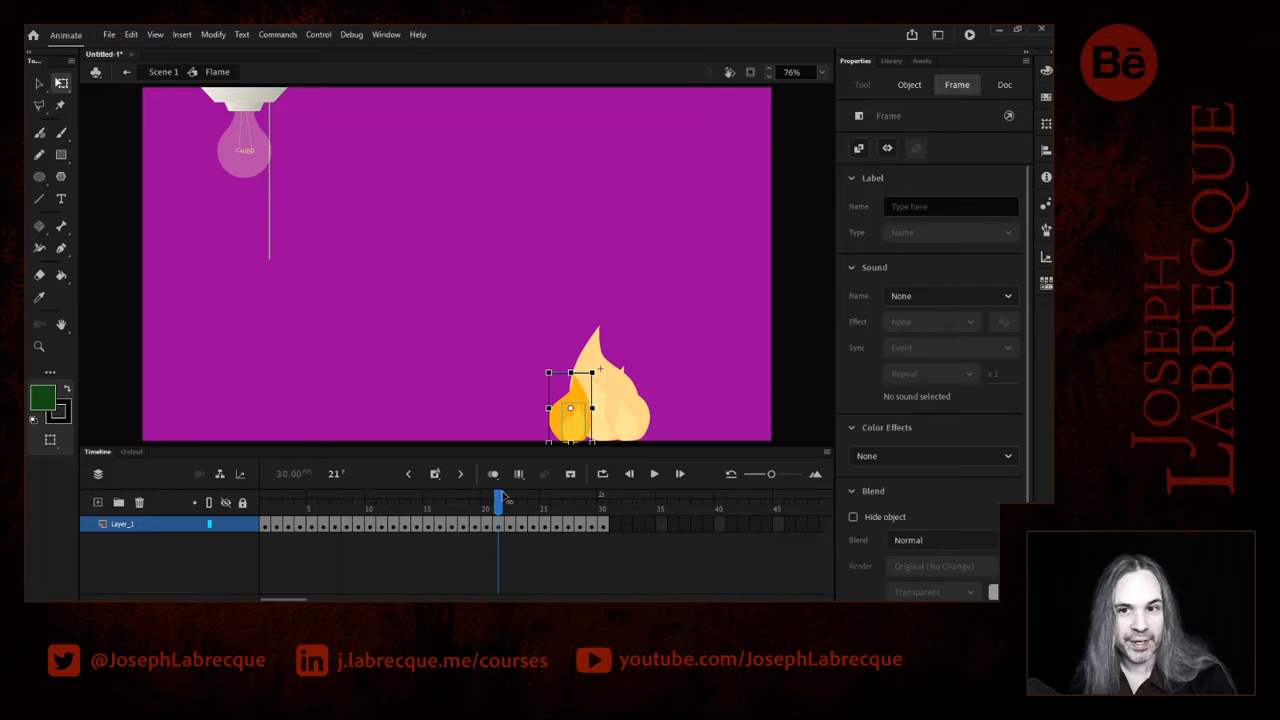
pyautogui.moveTo(507, 497); pyautogui.dragTo(569, 503)
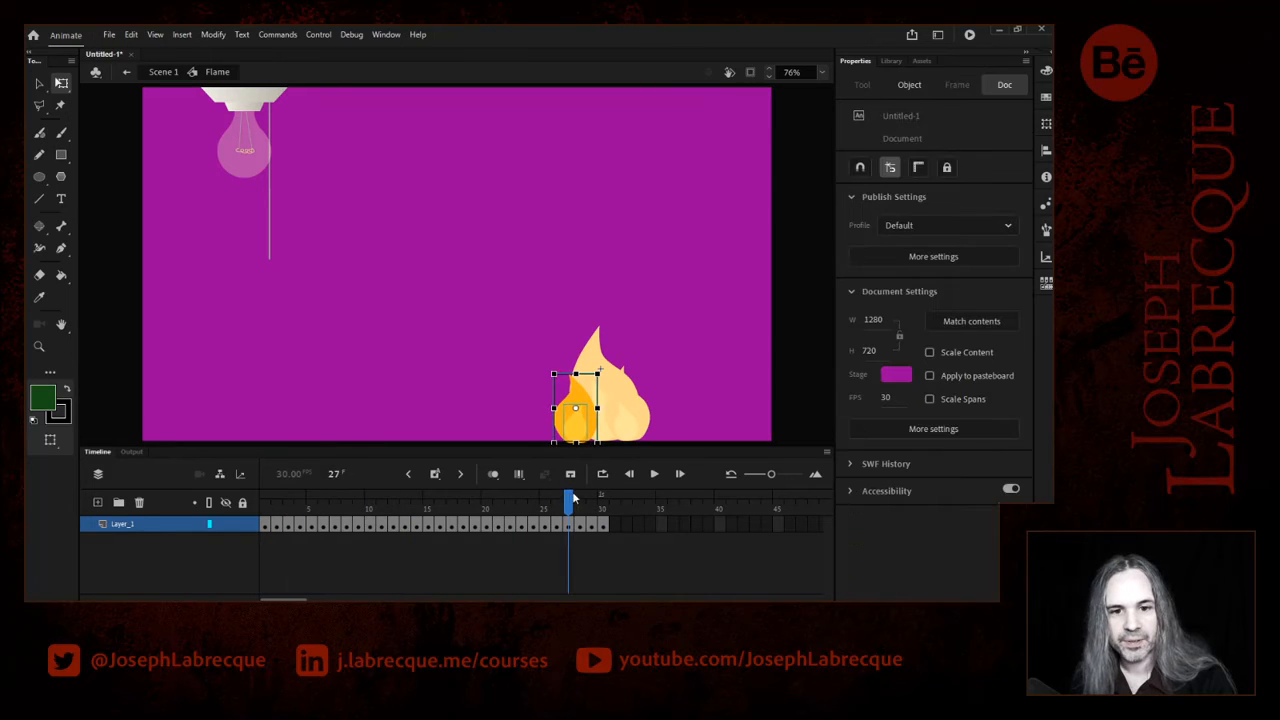
pyautogui.click(156, 77)
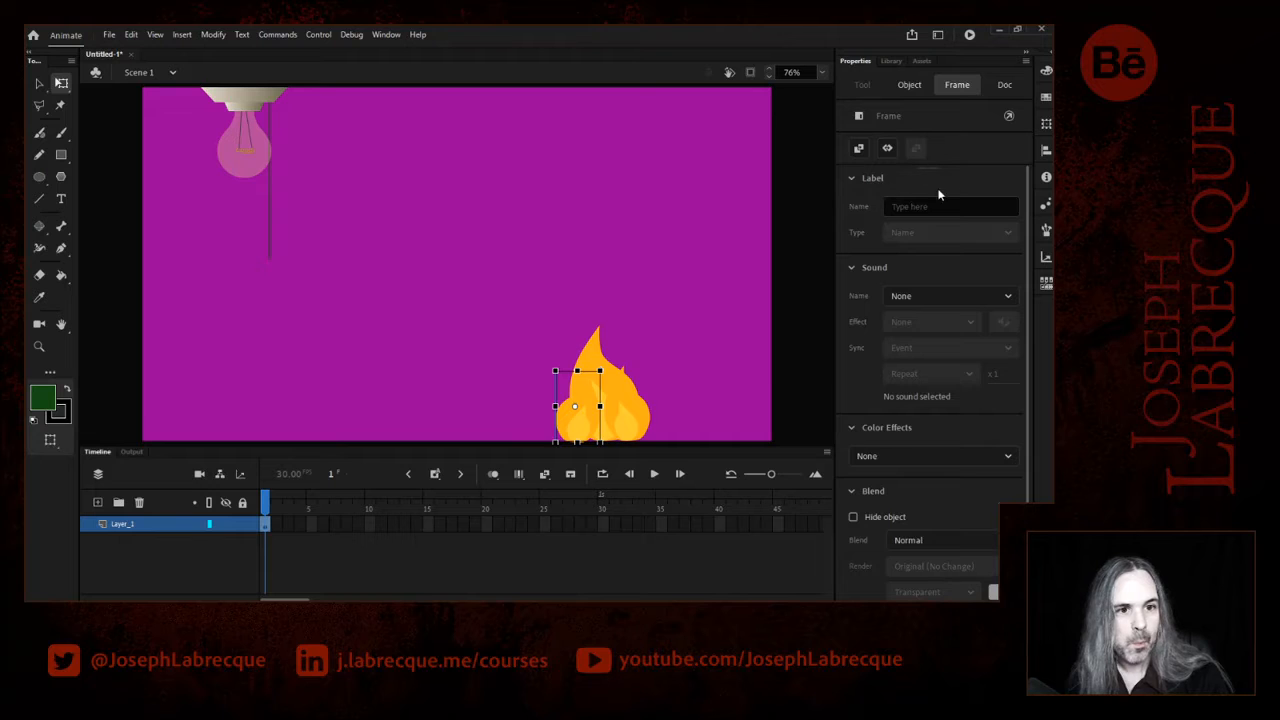
# - Review the frame's property groups, including Filters and the available Color Effects types, collapsing each group
pyautogui.click(851, 177)
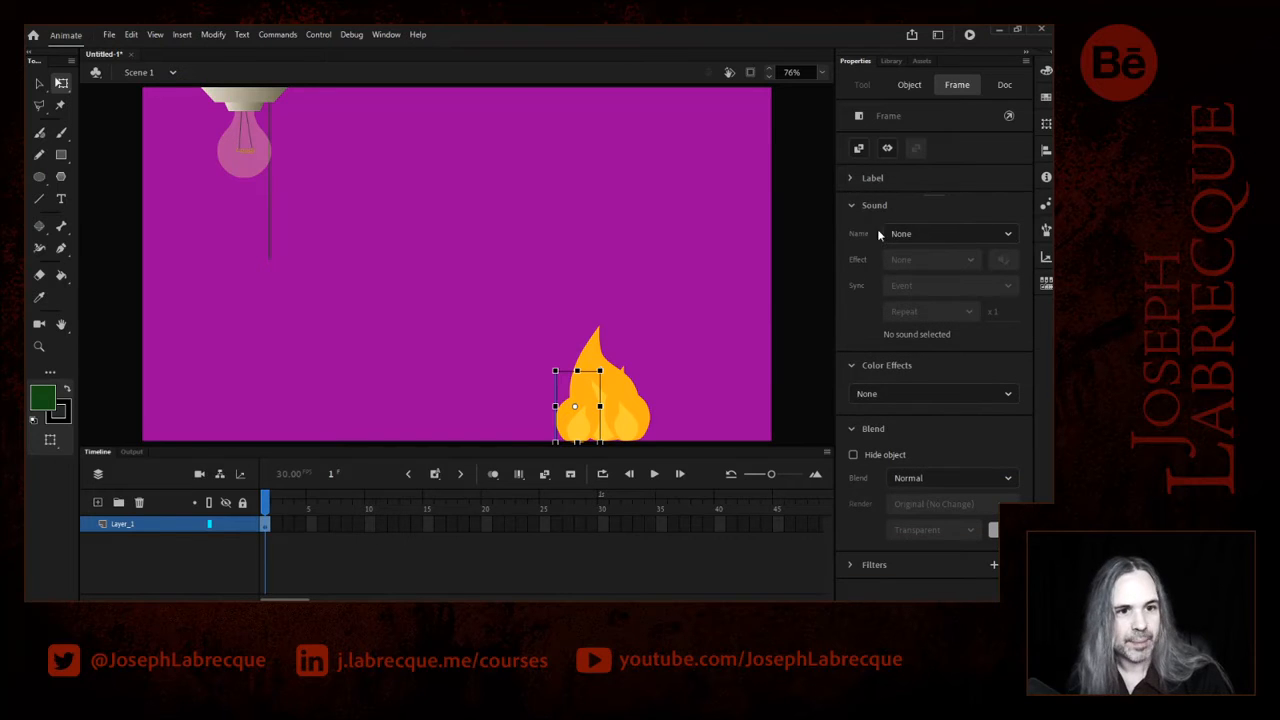
pyautogui.click(851, 205)
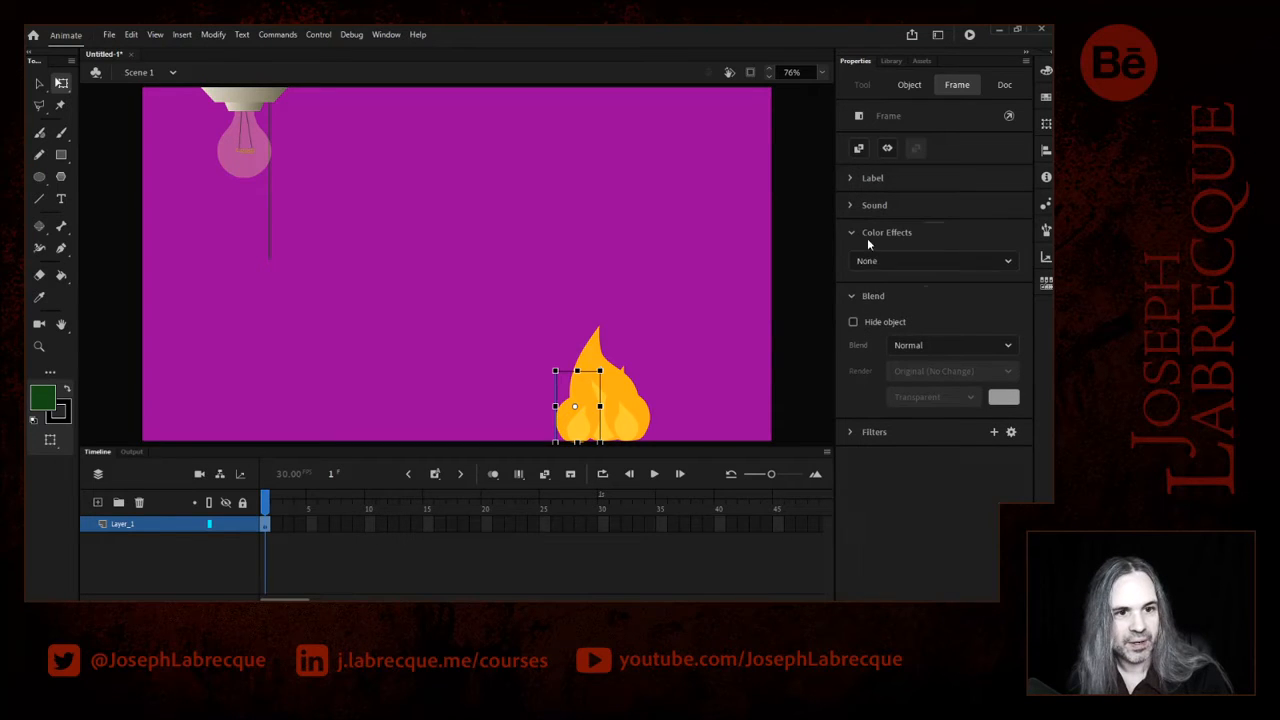
pyautogui.click(852, 296)
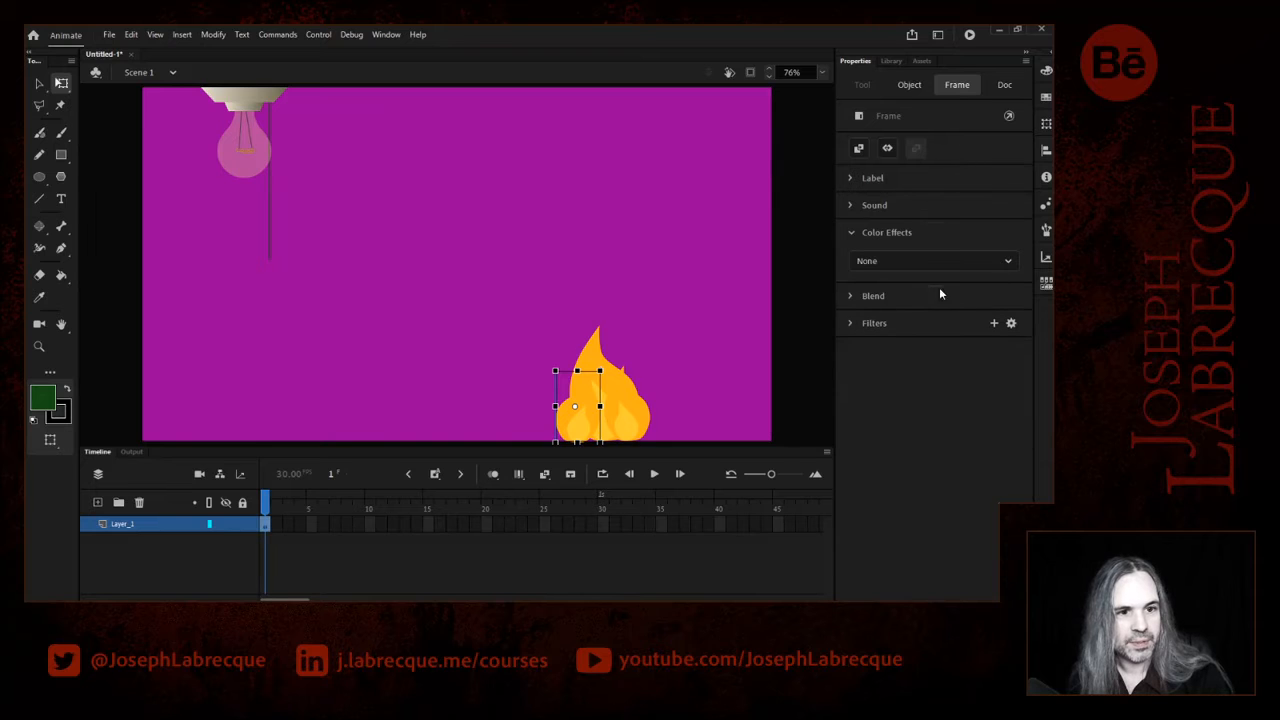
pyautogui.click(851, 324)
pyautogui.click(851, 324)
pyautogui.click(912, 261)
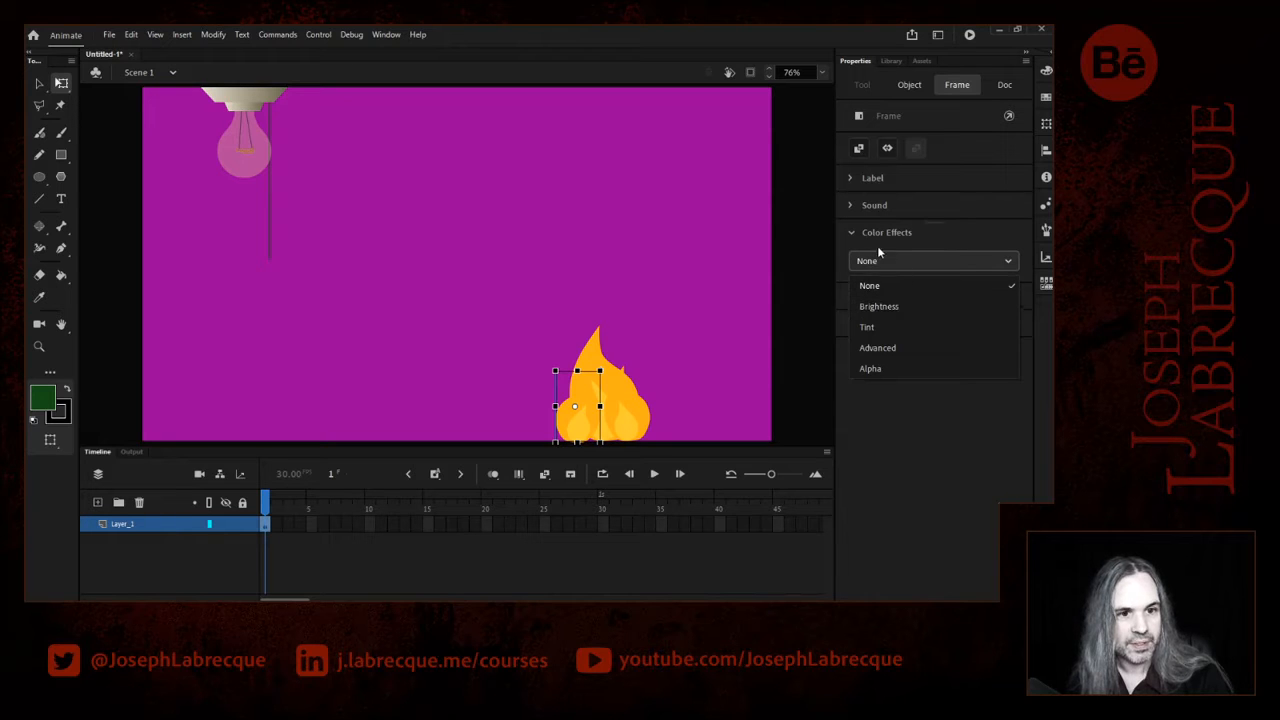
pyautogui.click(847, 233)
pyautogui.click(854, 232)
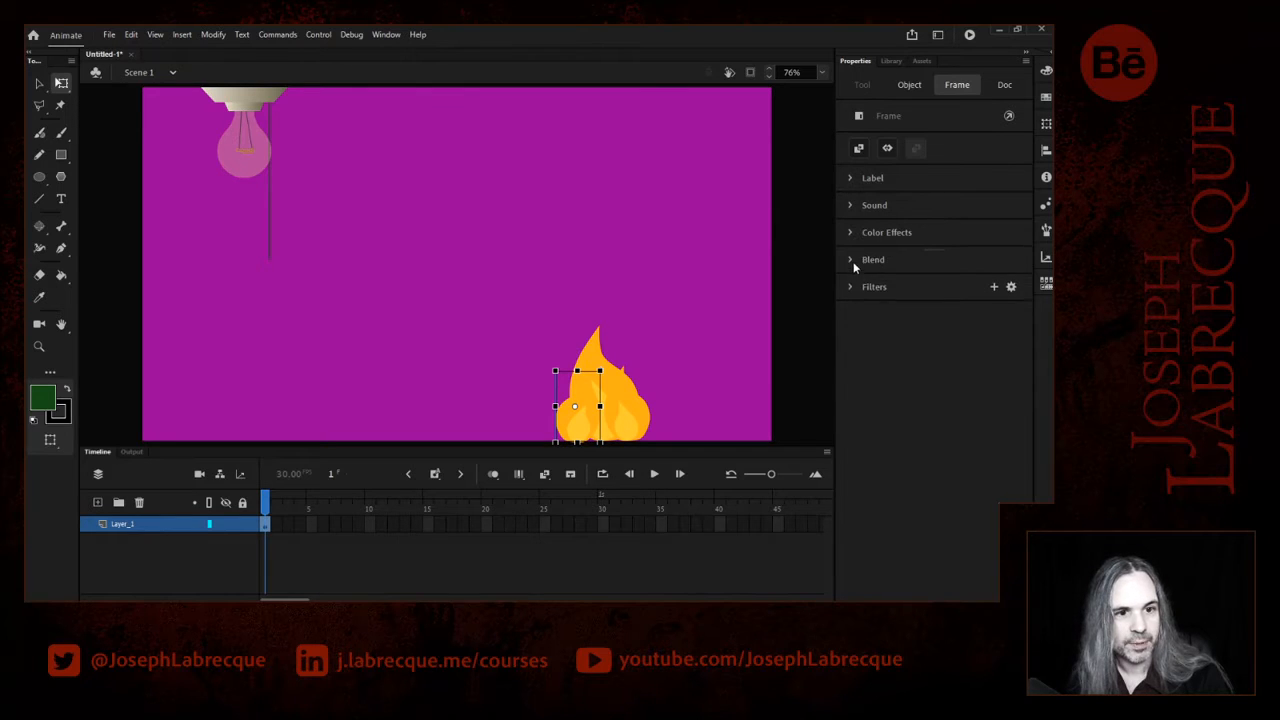
# - Try the Multiply blend mode on the first frame of Layer_1
pyautogui.click(852, 261)
pyautogui.click(940, 310)
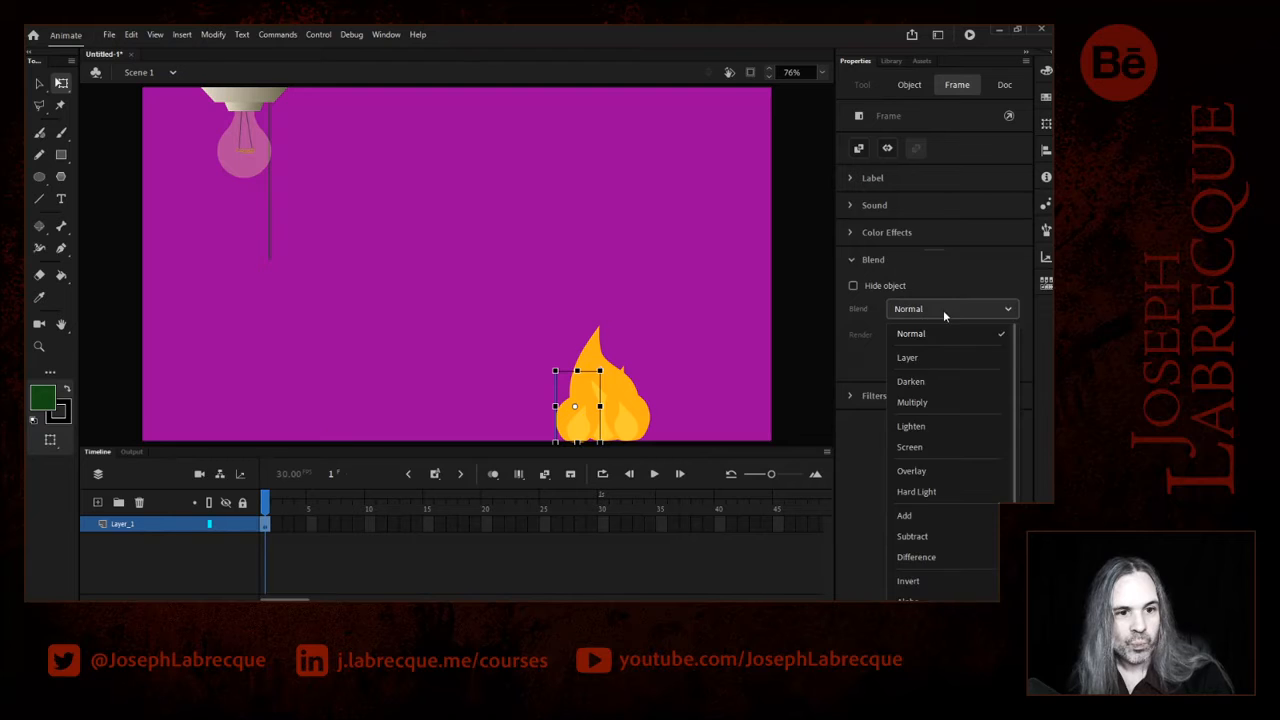
pyautogui.click(939, 402)
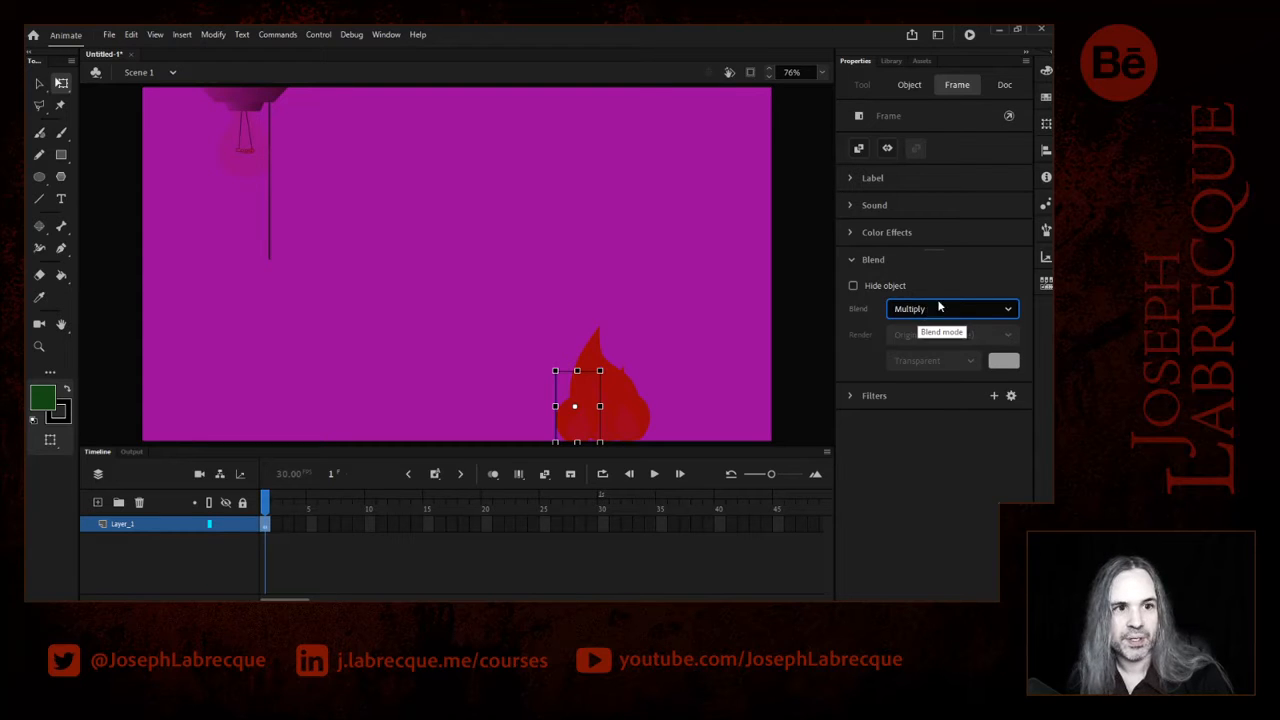
pyautogui.click(288, 523)
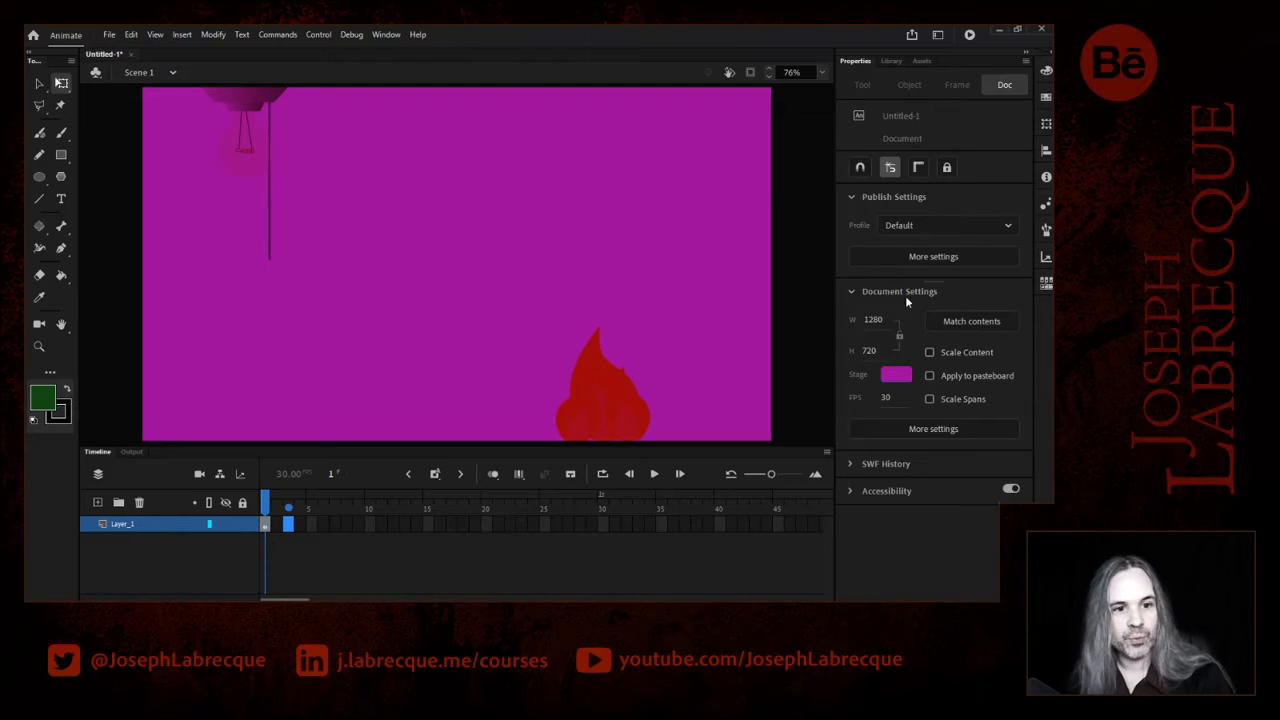
# - Set the blend mode of Layer_1's first frame back to Normal and clear the selection
pyautogui.click(264, 526)
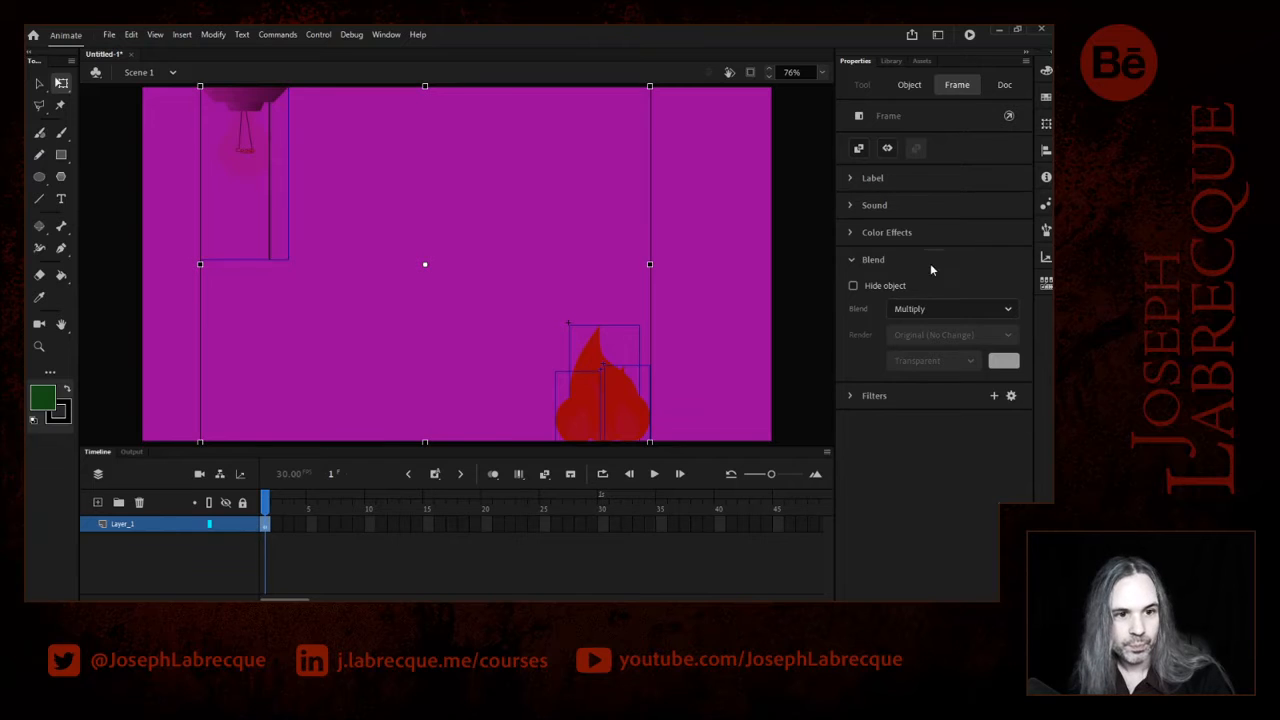
pyautogui.click(930, 309)
pyautogui.scroll(1, 1013, 369)
pyautogui.click(929, 335)
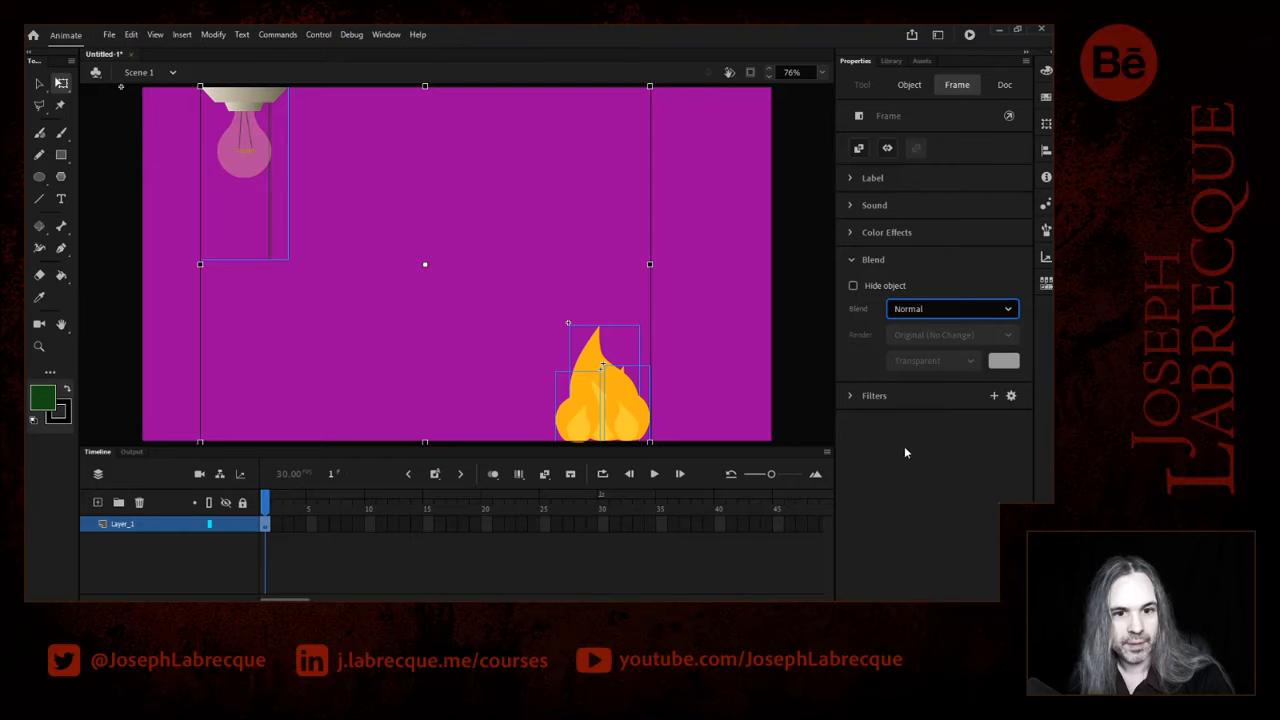
pyautogui.click(794, 396)
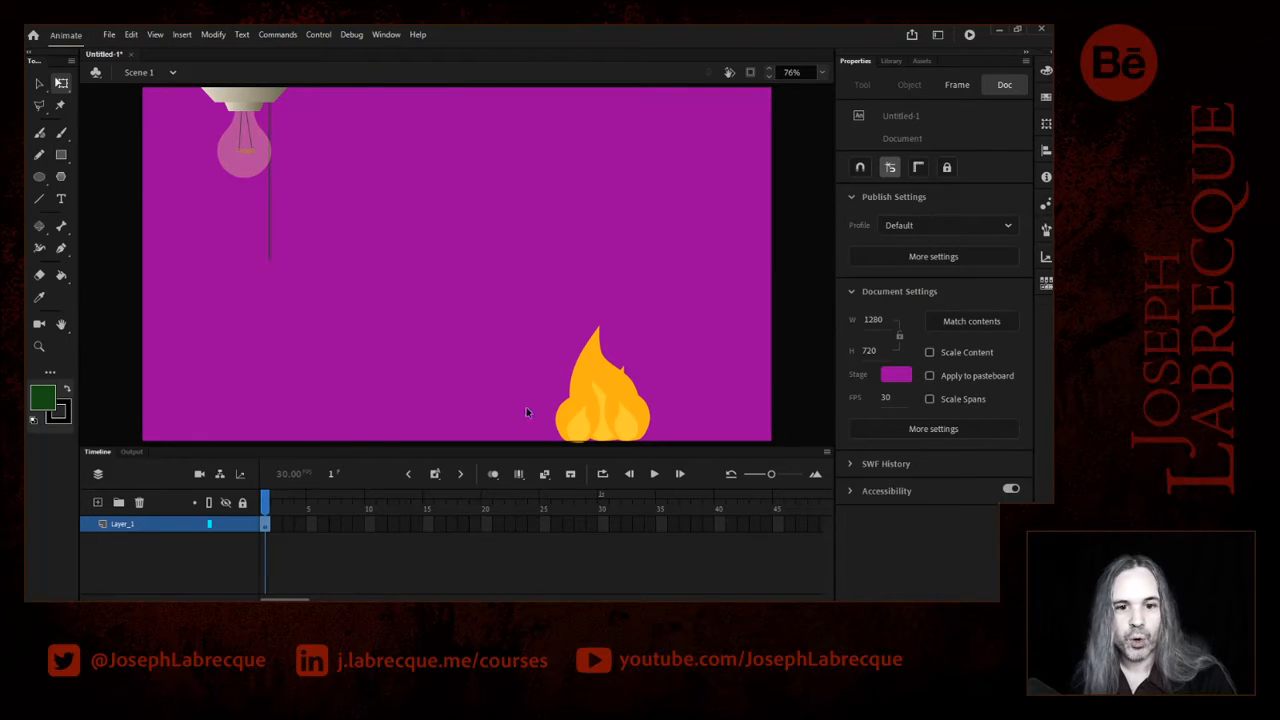
# - Select the three flame instances, distribute them to separate layers, and enlarge the timeline area
pyautogui.moveTo(532, 301); pyautogui.dragTo(686, 444)
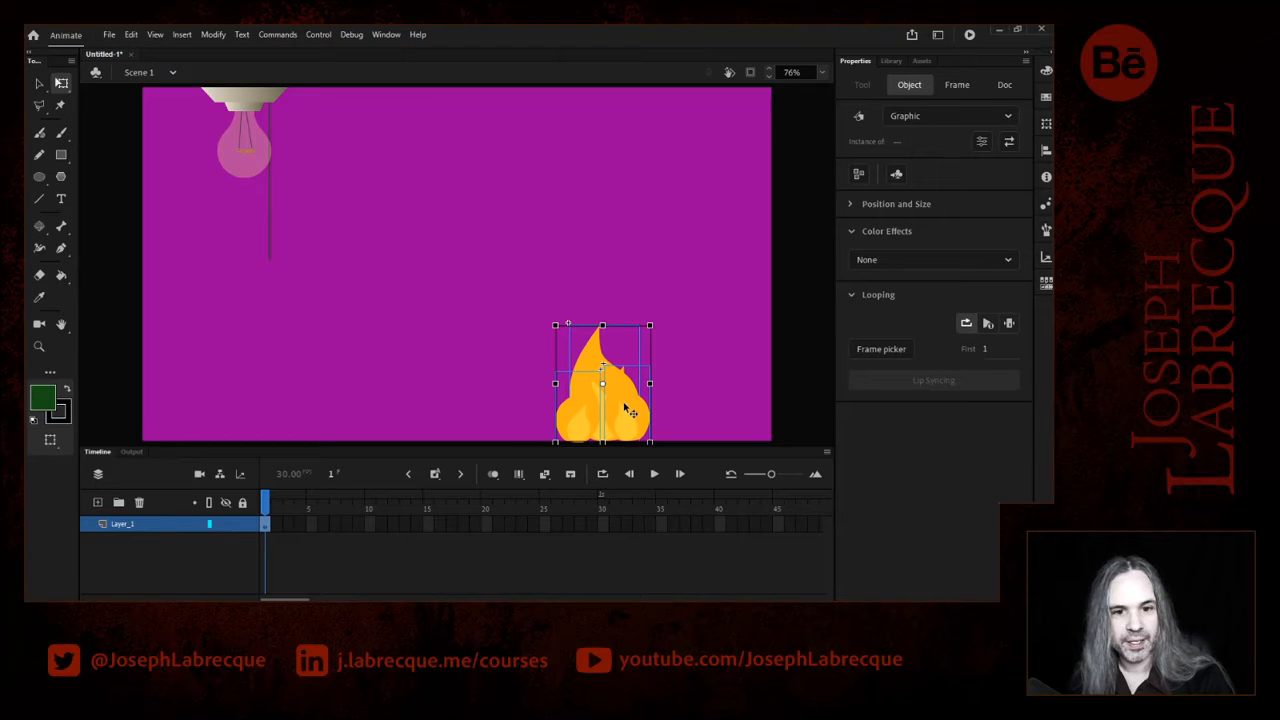
pyautogui.rightClick(626, 410)
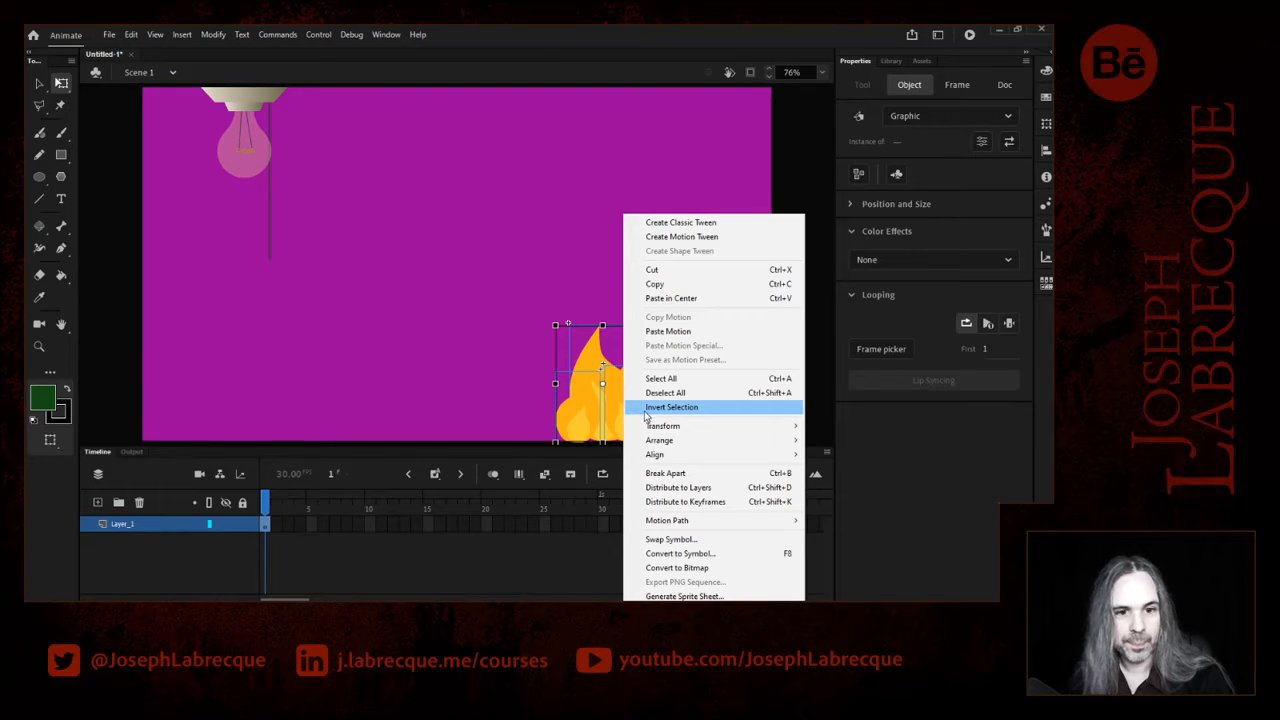
pyautogui.click(726, 491)
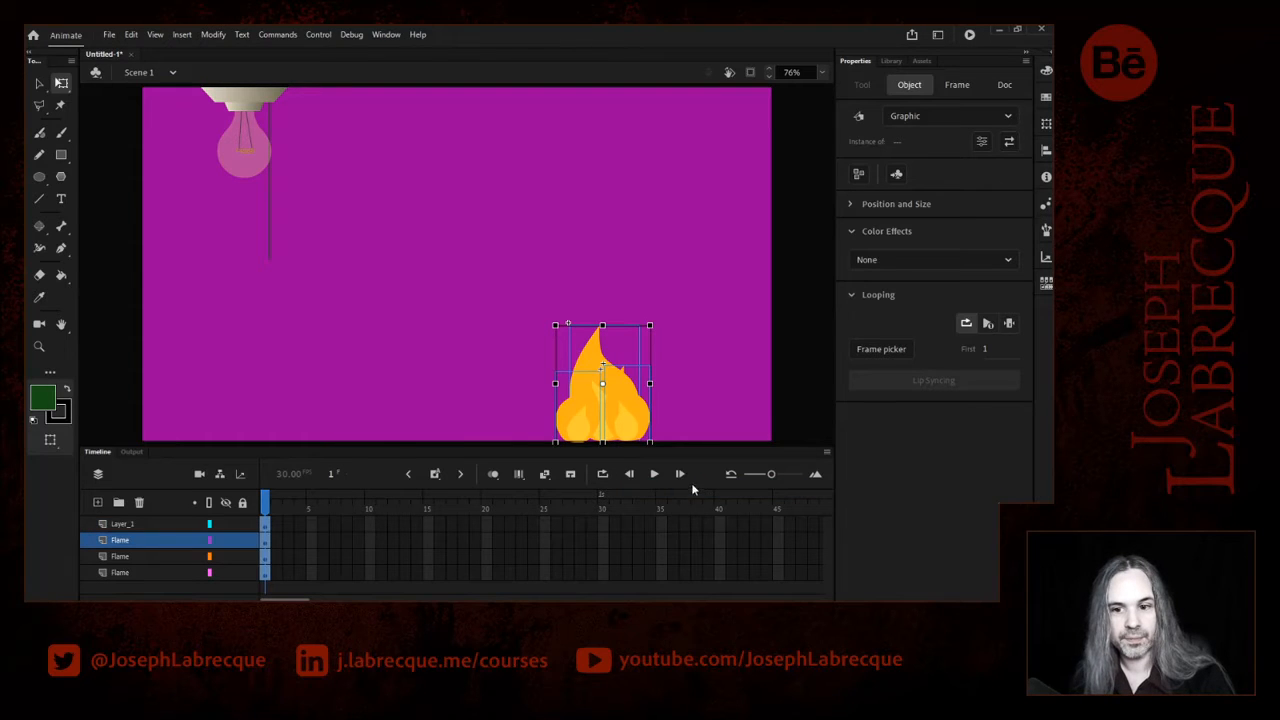
pyautogui.moveTo(380, 447); pyautogui.dragTo(352, 407)
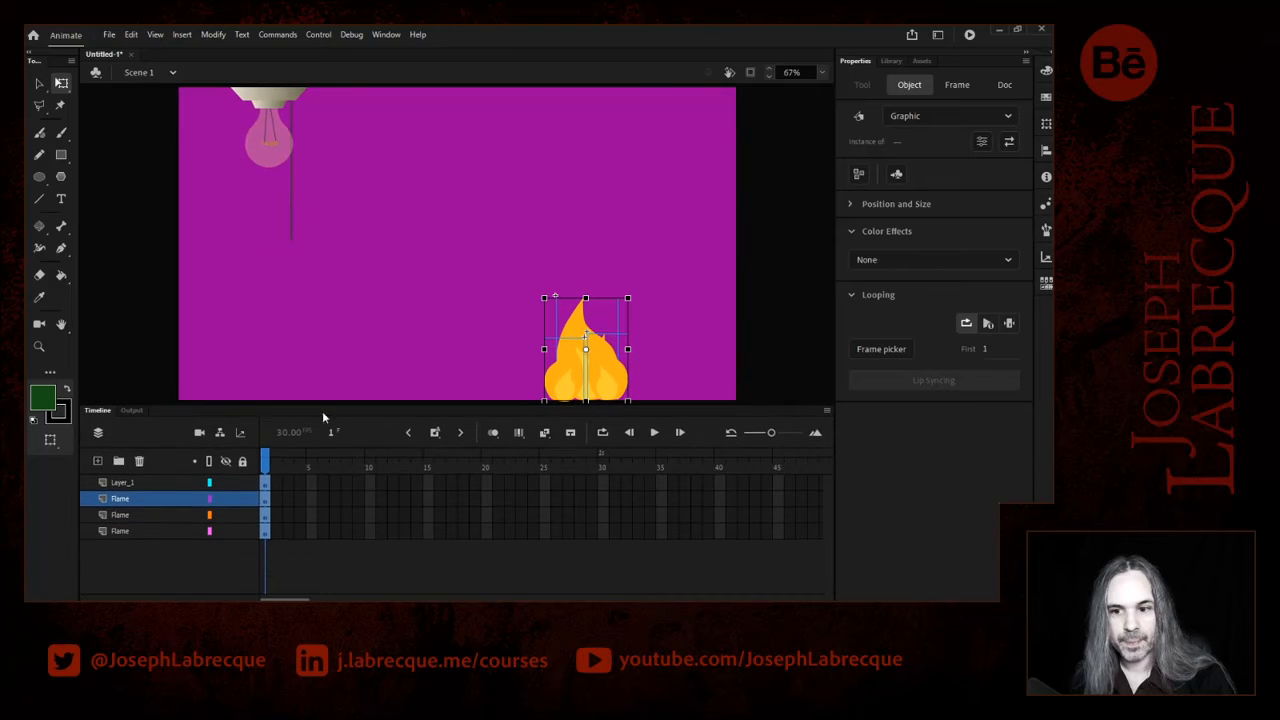
# - Identify the small front flame's layer by selecting instances on stage, and move it above the other two Flame layers
pyautogui.click(146, 574)
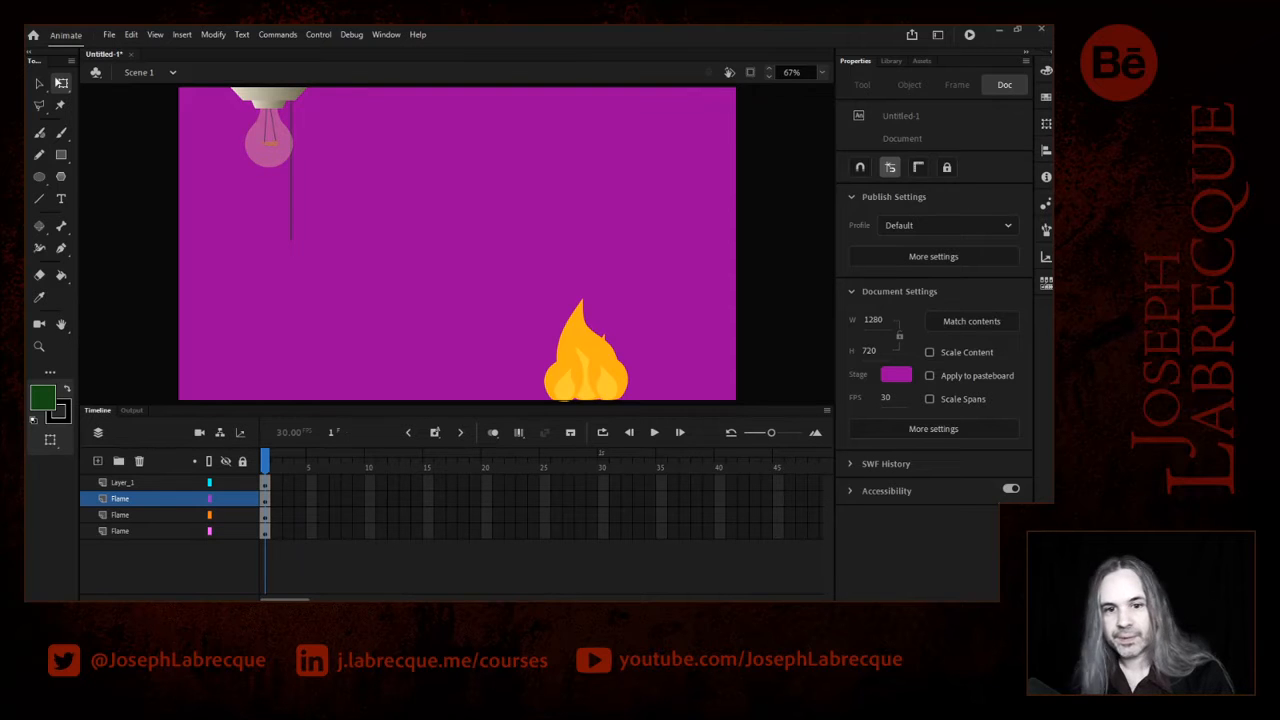
pyautogui.click(588, 358)
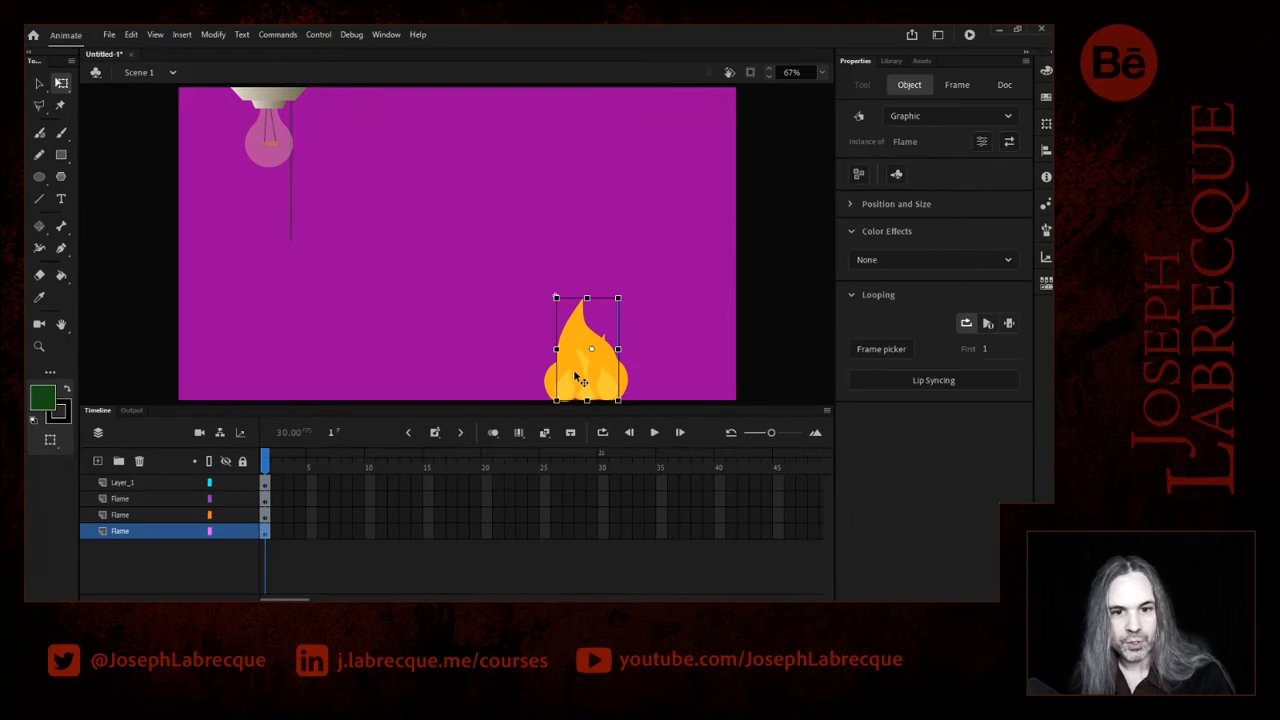
pyautogui.click(549, 390)
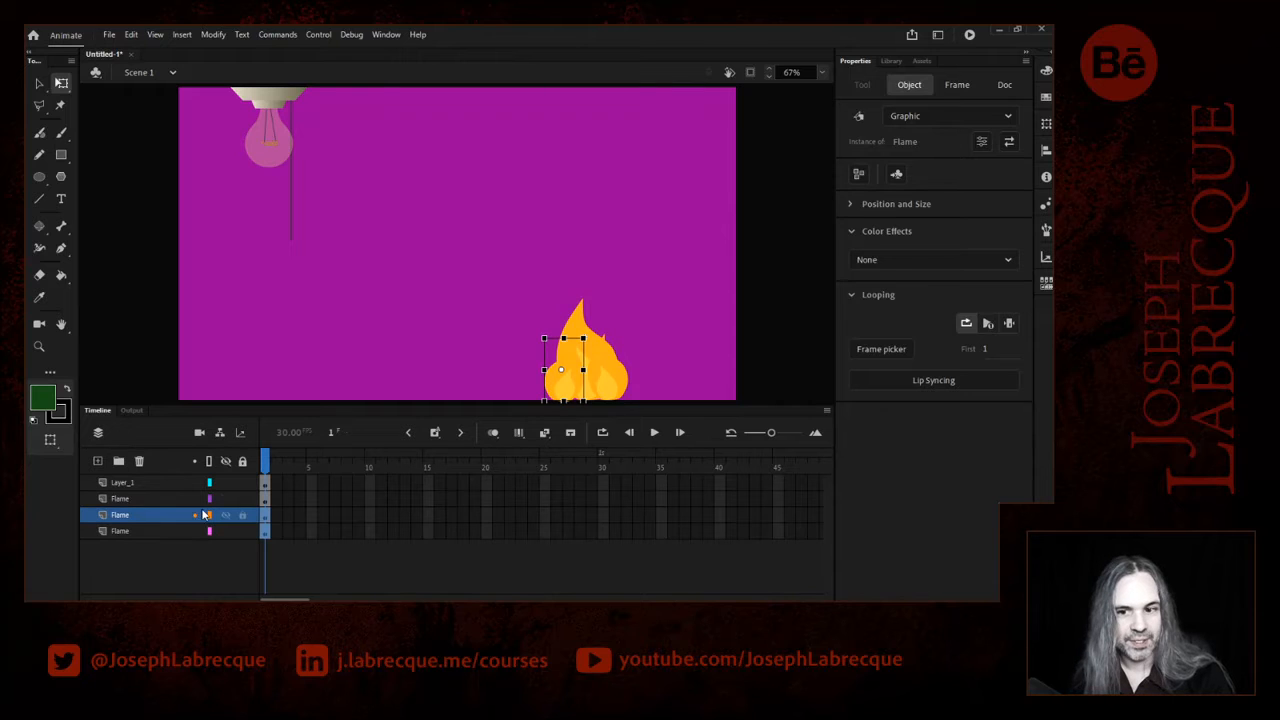
pyautogui.click(146, 514)
pyautogui.click(148, 499)
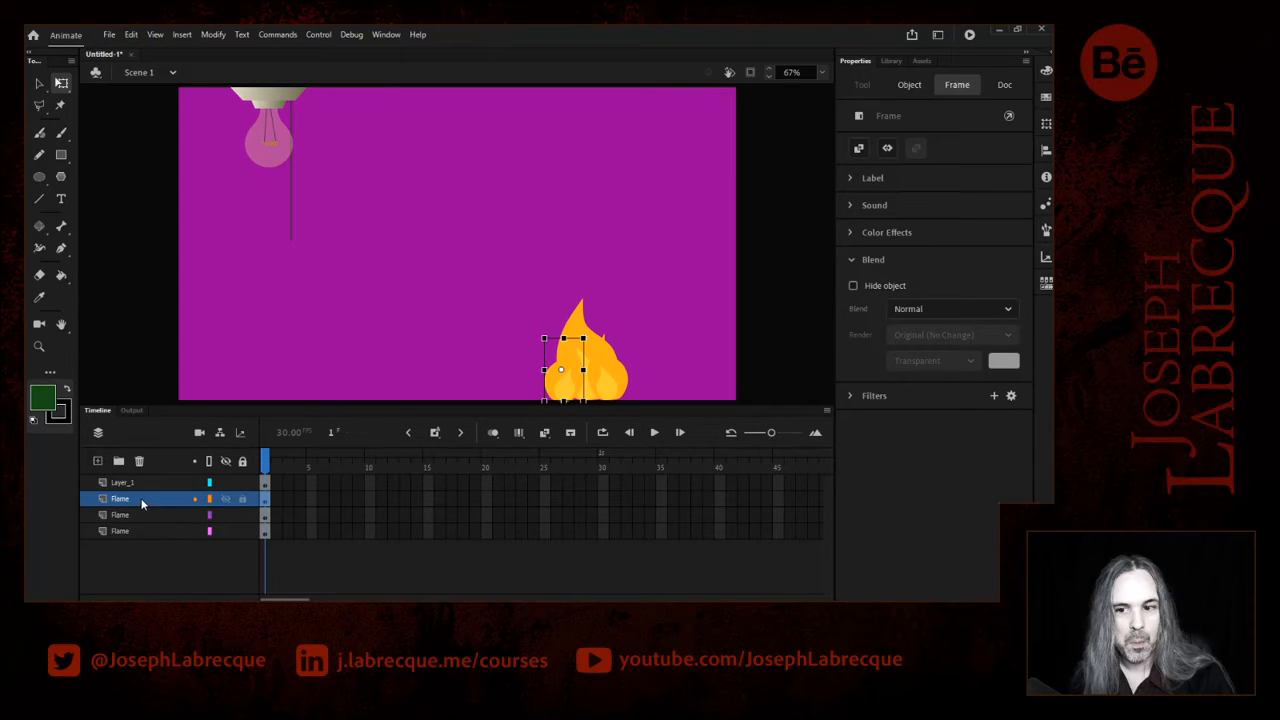
# - Compare the frame's blend mode options with the Color Effects options of the small flame instance, leaving both unchanged
pyautogui.click(923, 309)
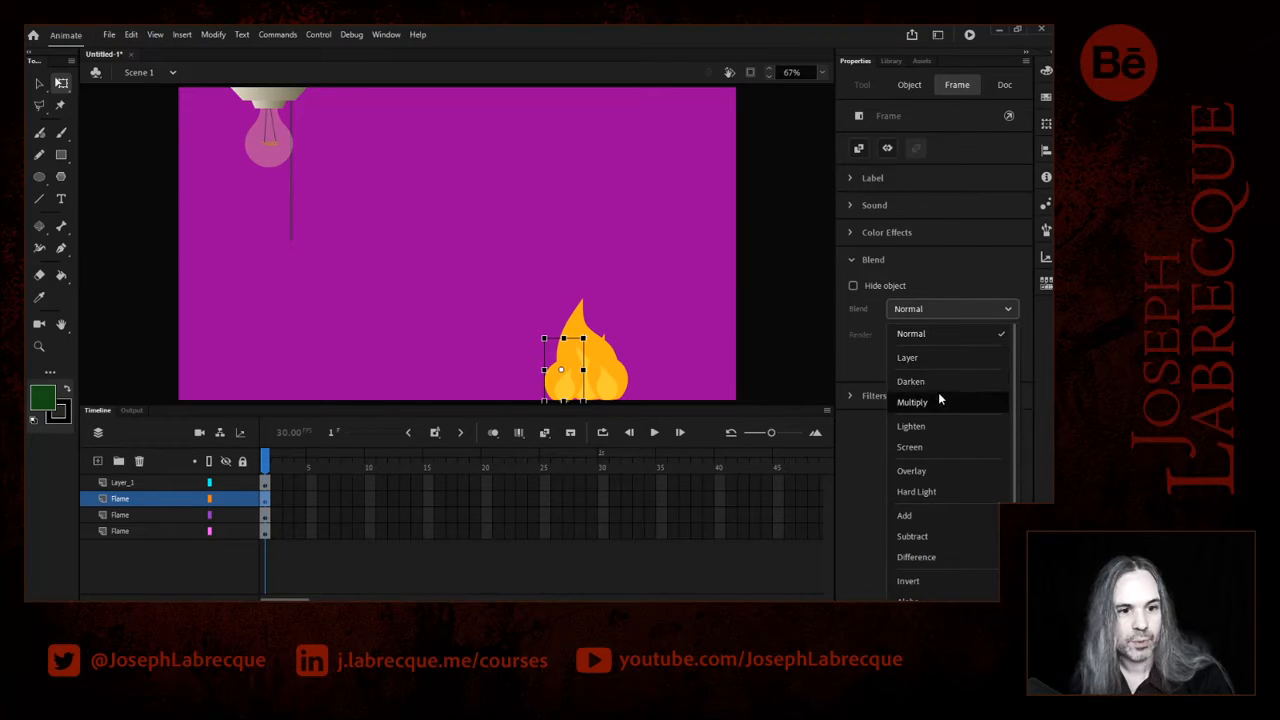
pyautogui.click(913, 87)
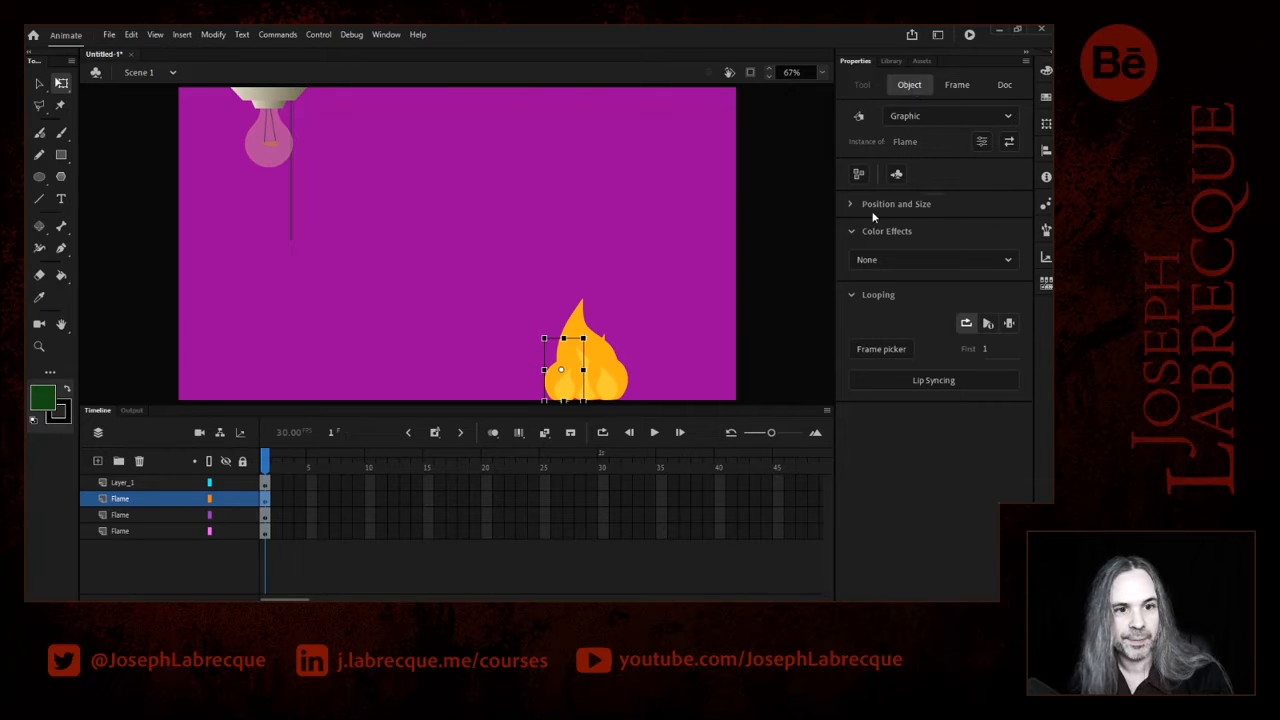
pyautogui.click(903, 260)
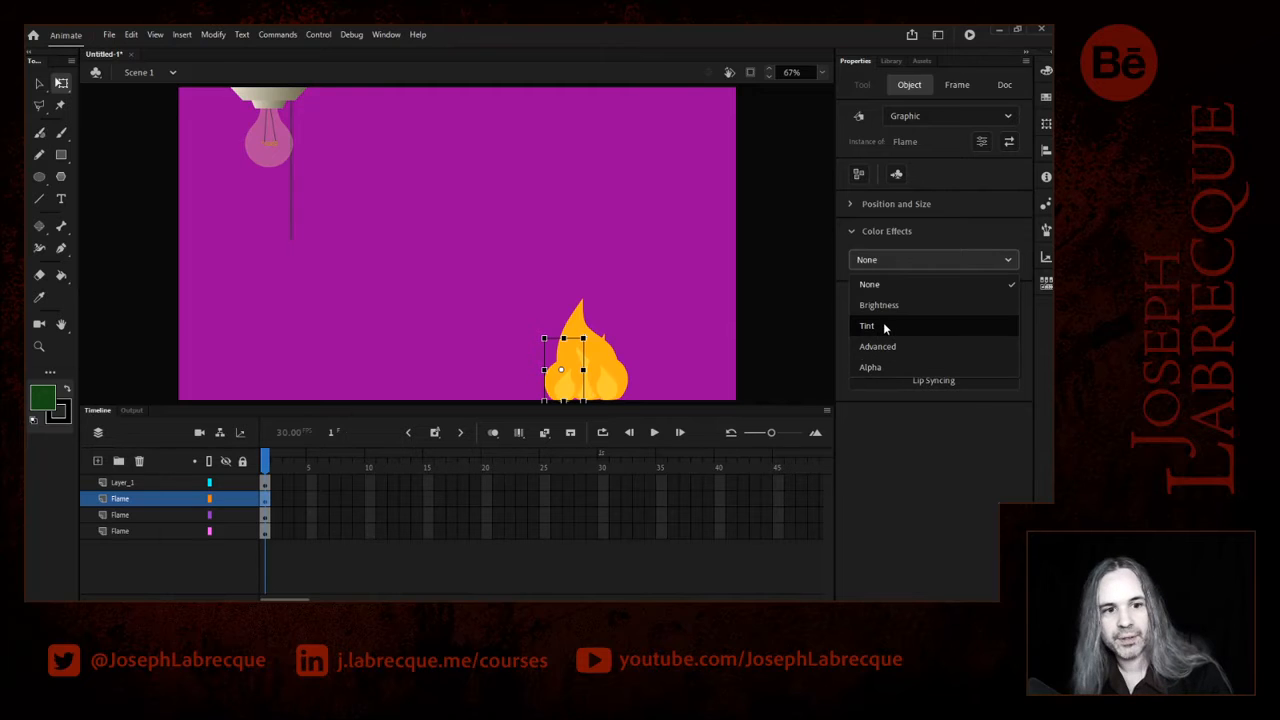
pyautogui.click(872, 436)
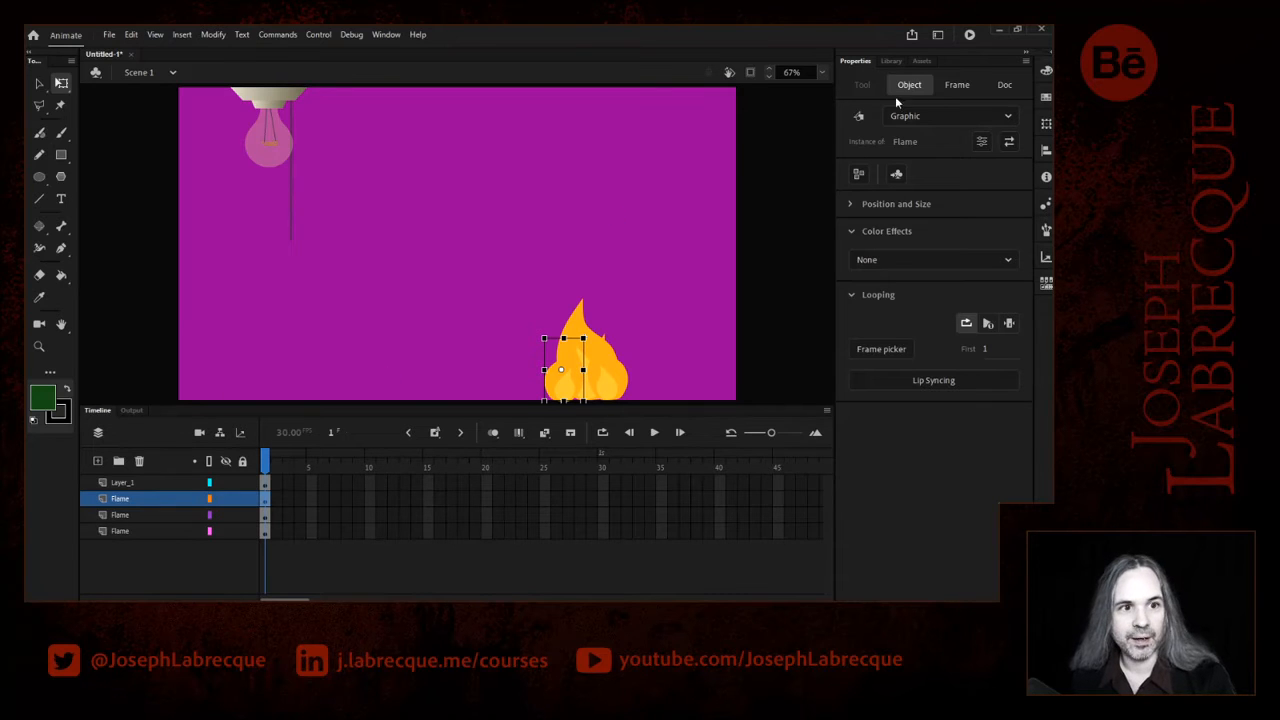
# - Try Multiply, Darken and Screen on the small left flame's frame, and set its blend mode to Hard Light
pyautogui.click(956, 86)
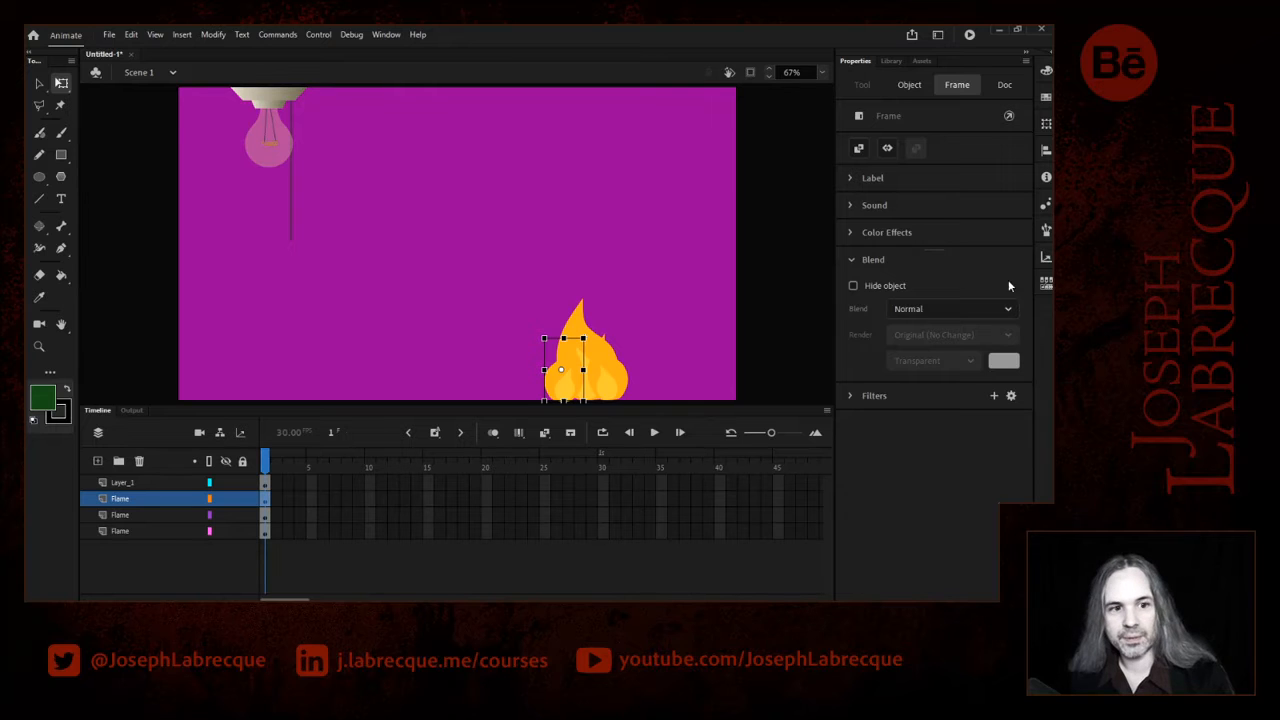
pyautogui.click(966, 308)
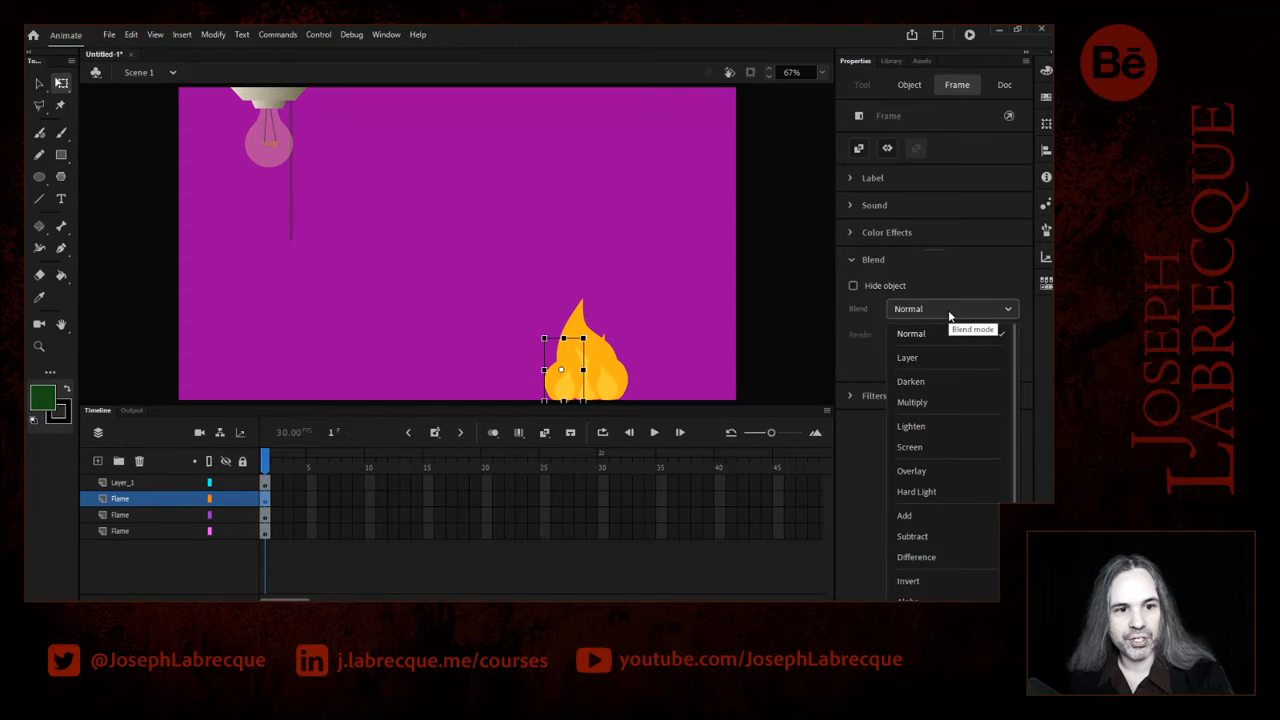
pyautogui.click(932, 402)
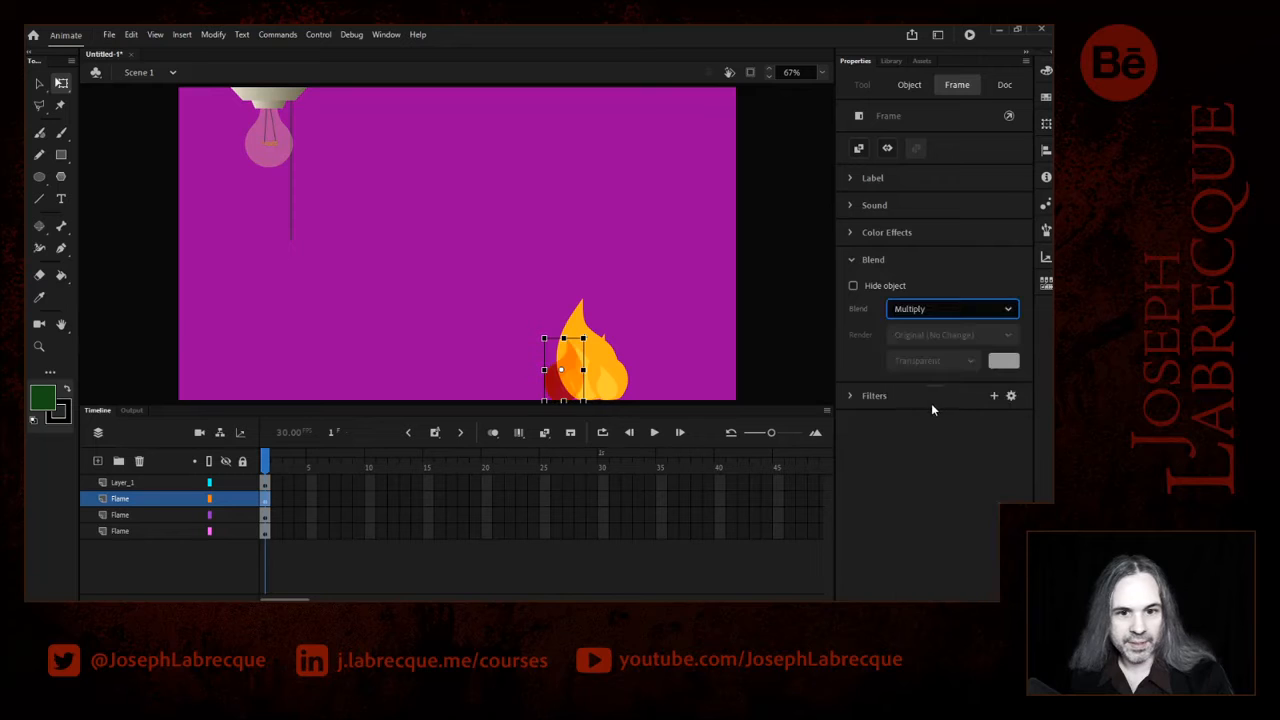
pyautogui.click(940, 316)
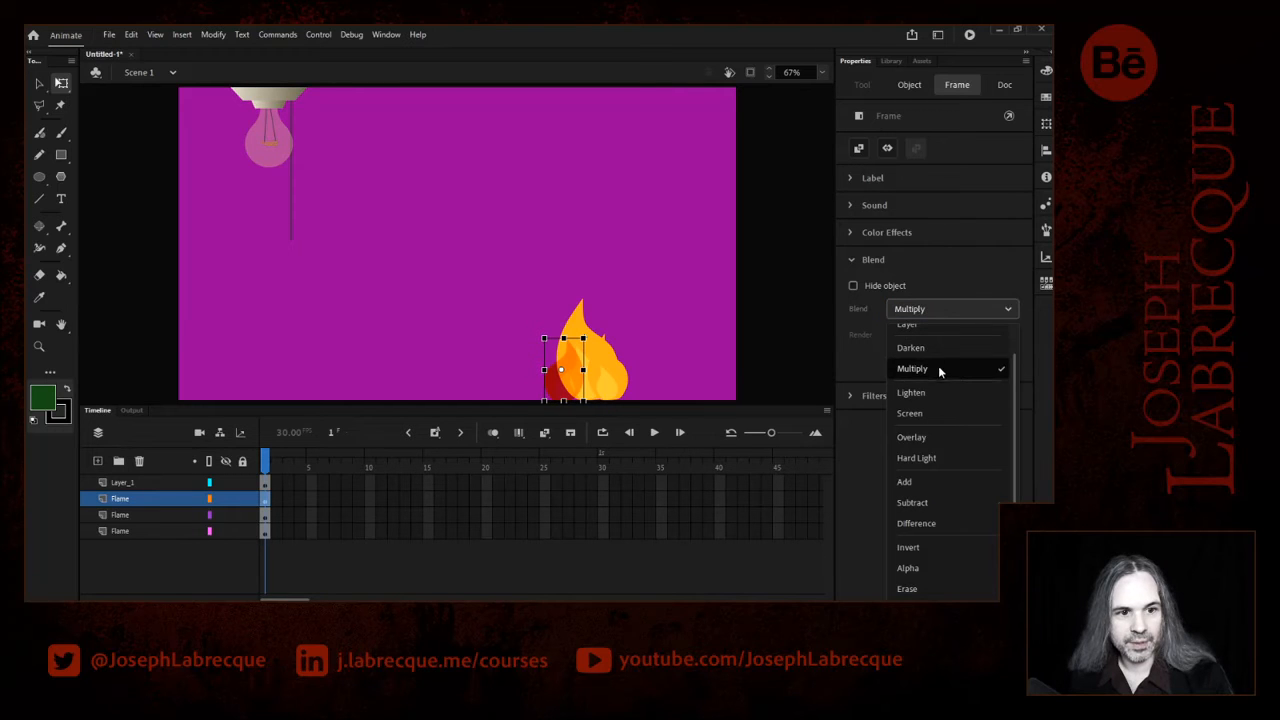
pyautogui.click(935, 347)
pyautogui.click(935, 316)
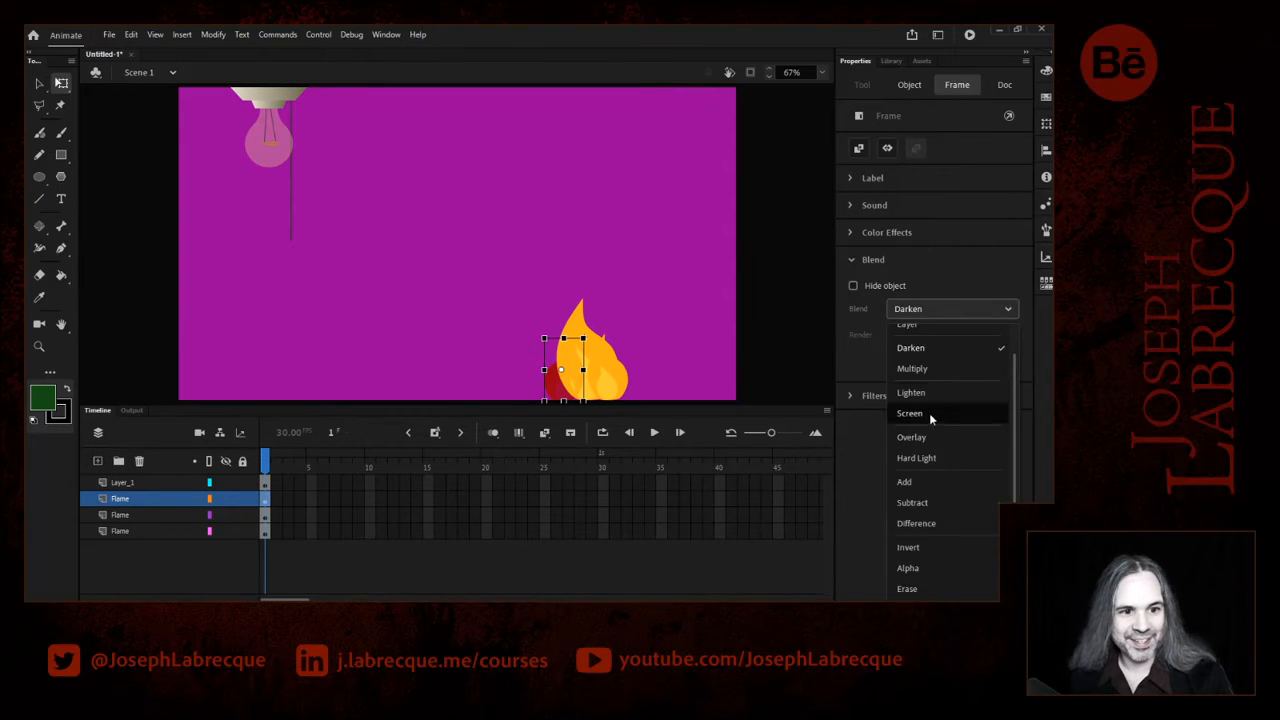
pyautogui.click(929, 413)
pyautogui.click(938, 310)
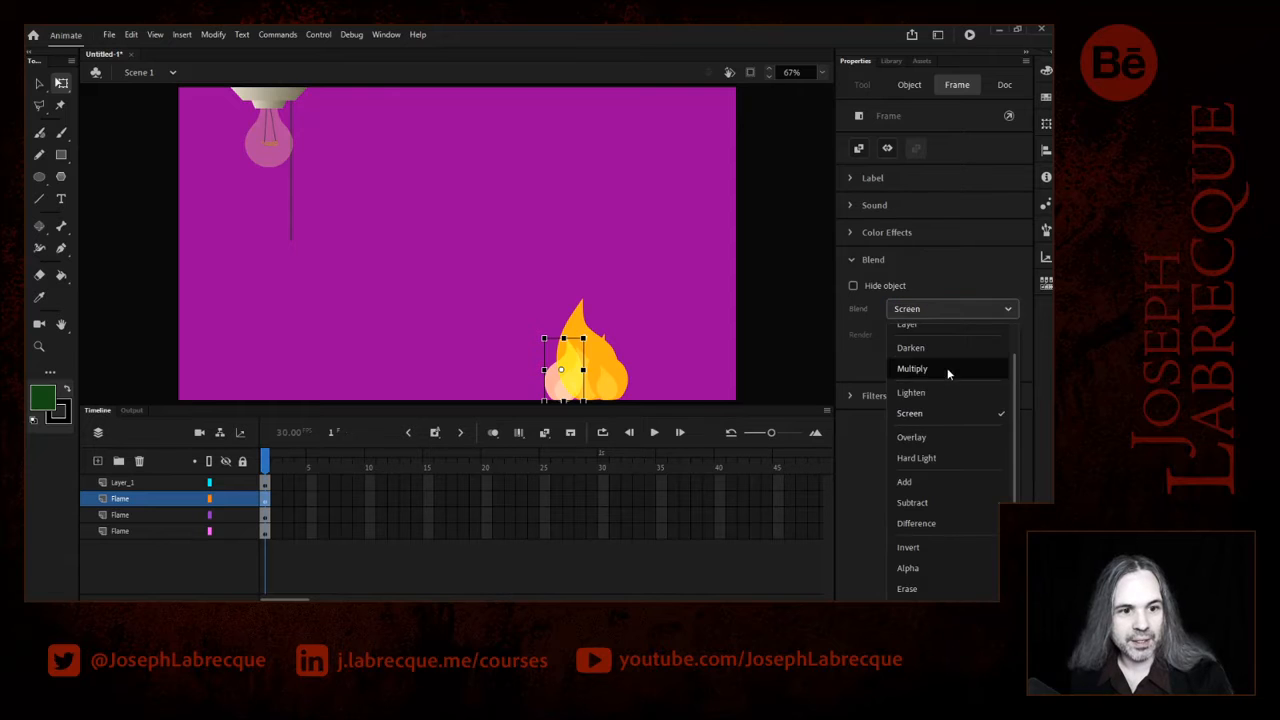
pyautogui.click(936, 457)
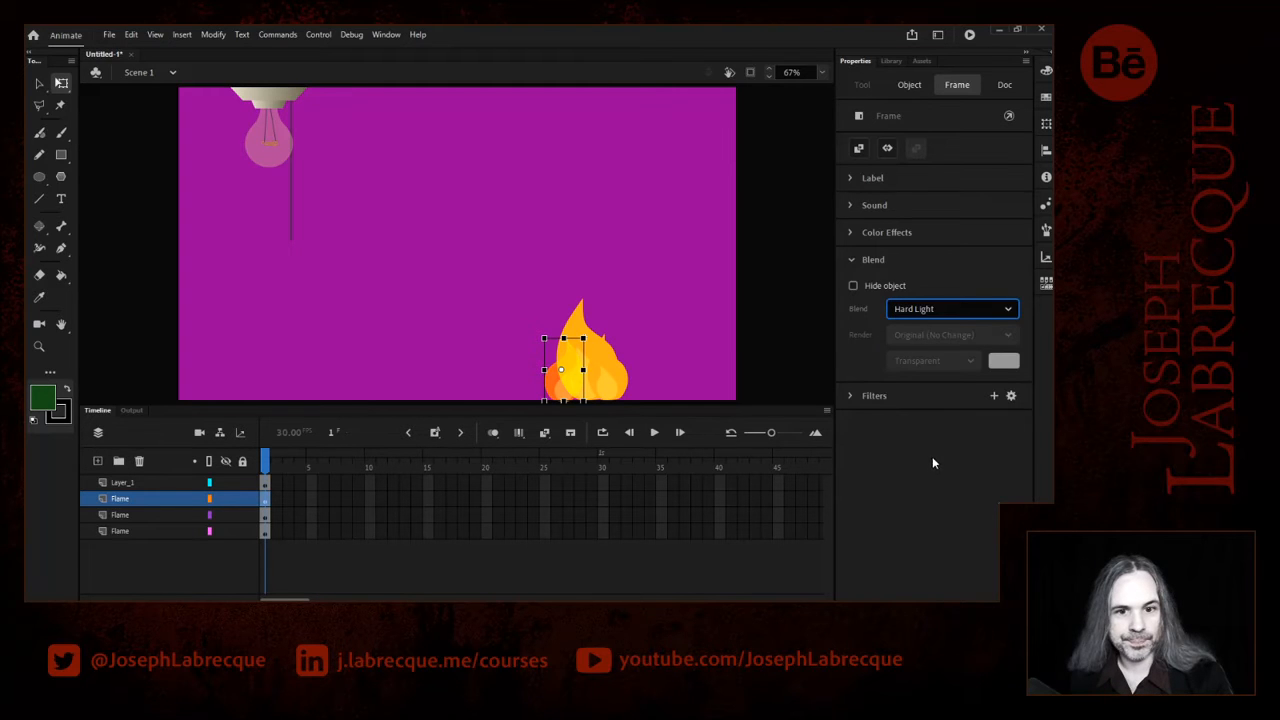
# - Select the small right flame and set the blend mode of its frame to Hard Light
pyautogui.click(605, 373)
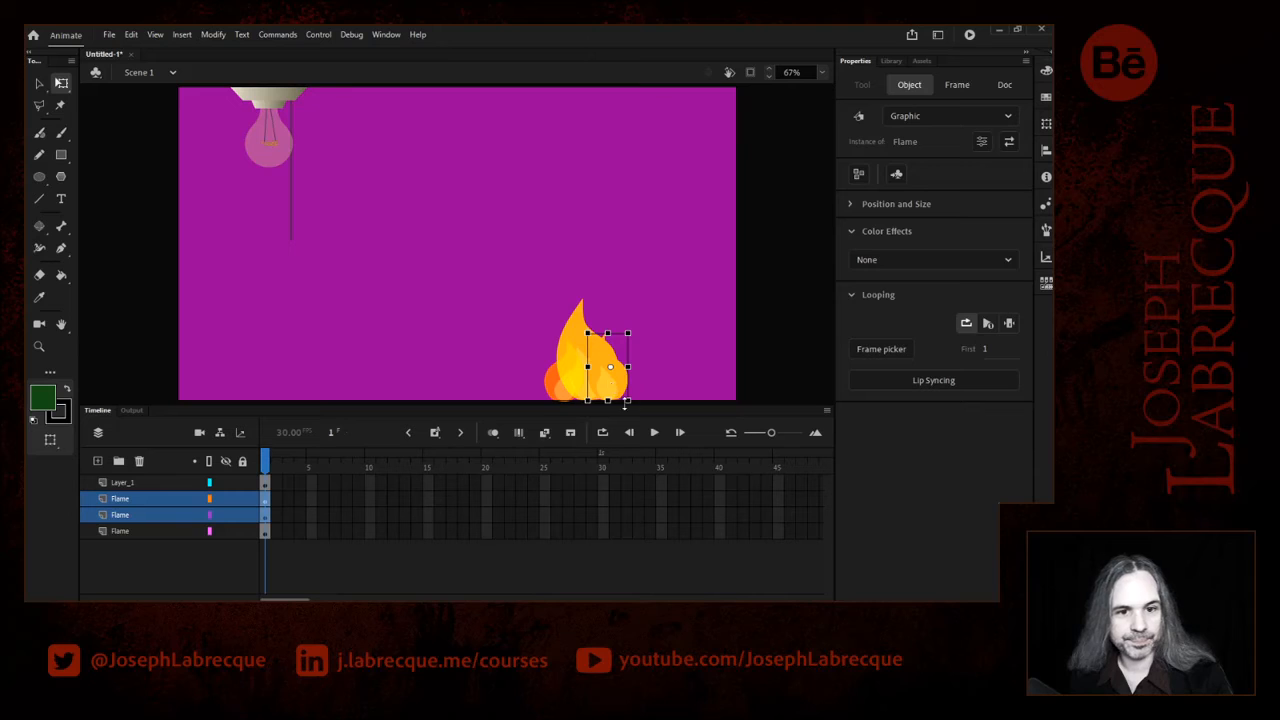
pyautogui.click(926, 258)
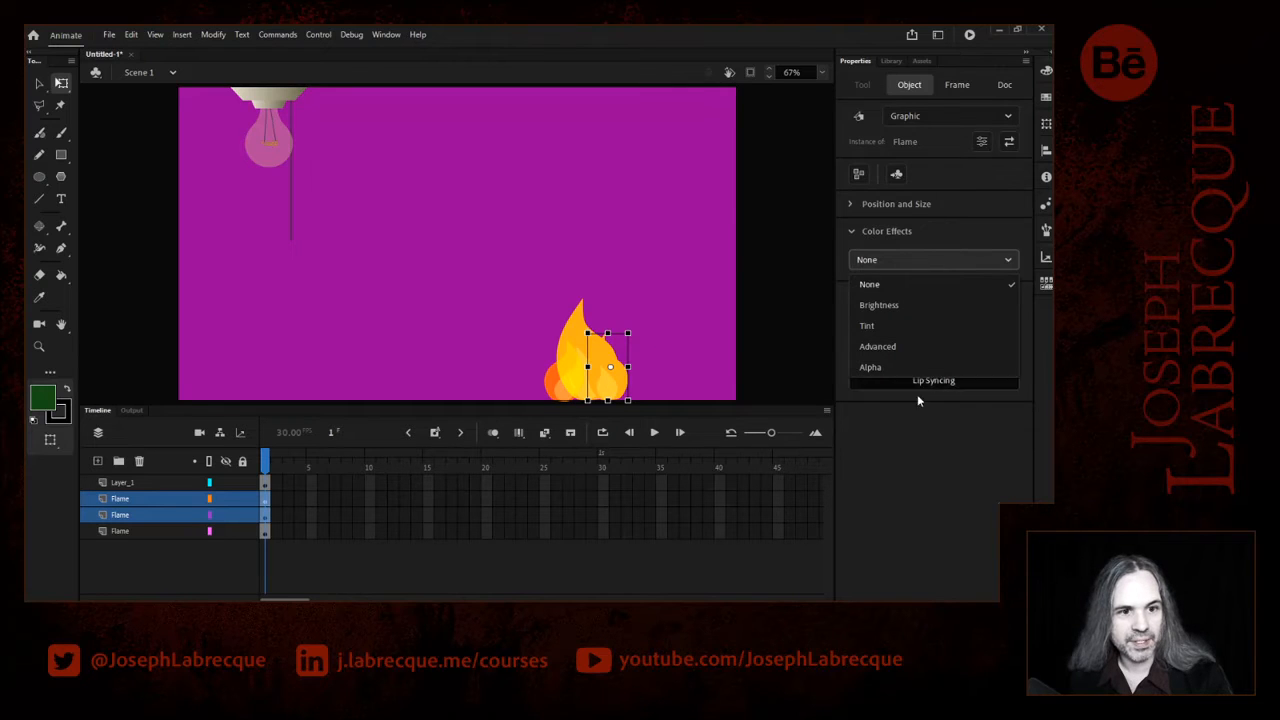
pyautogui.click(955, 86)
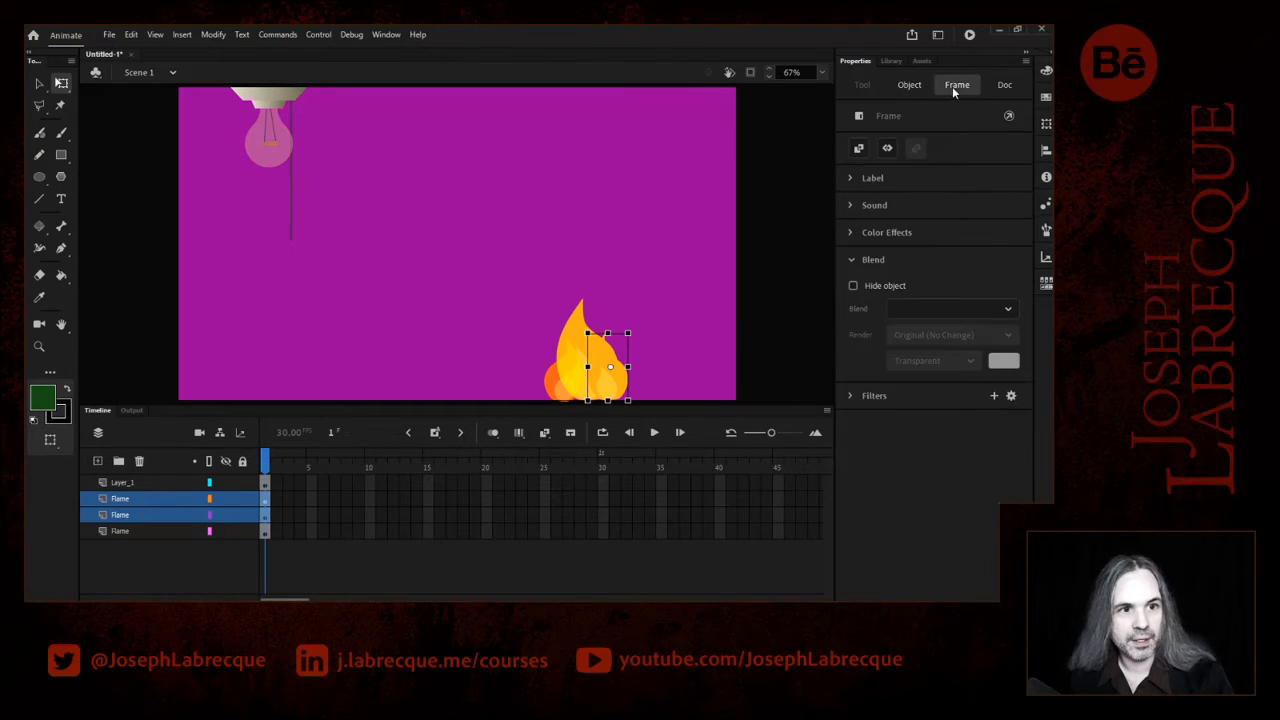
pyautogui.click(995, 309)
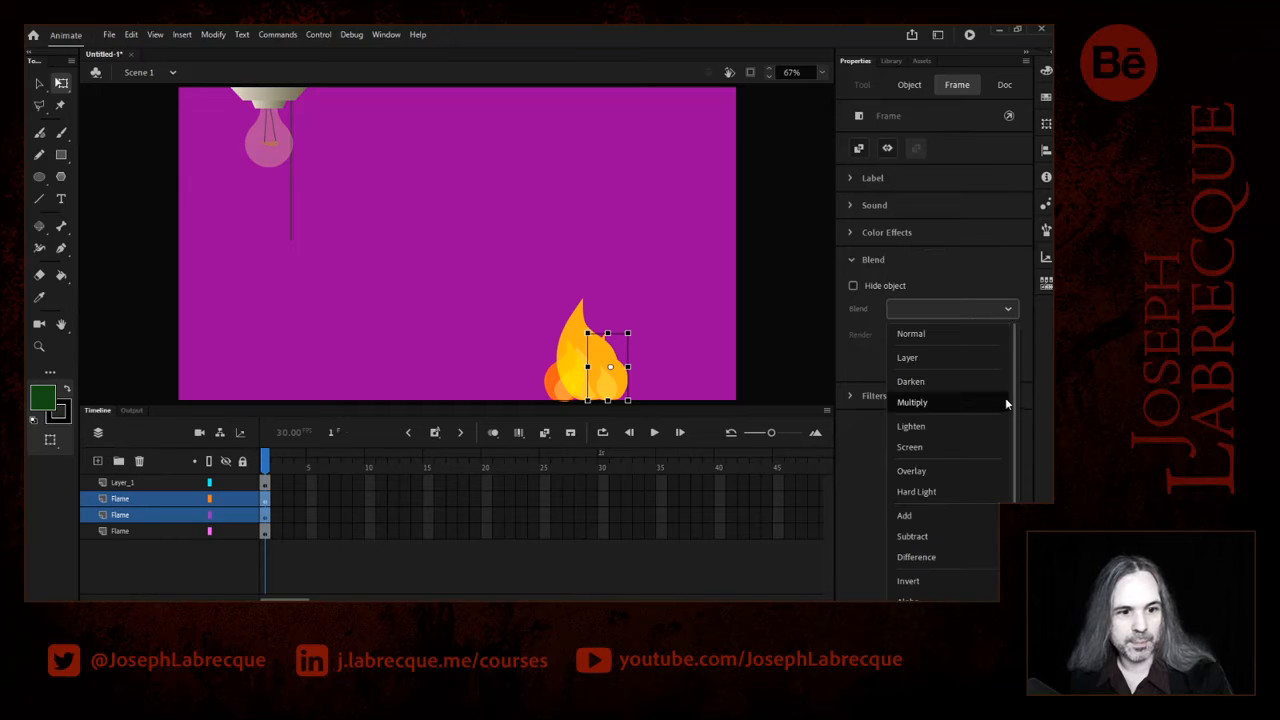
pyautogui.scroll(-1, 1016, 404)
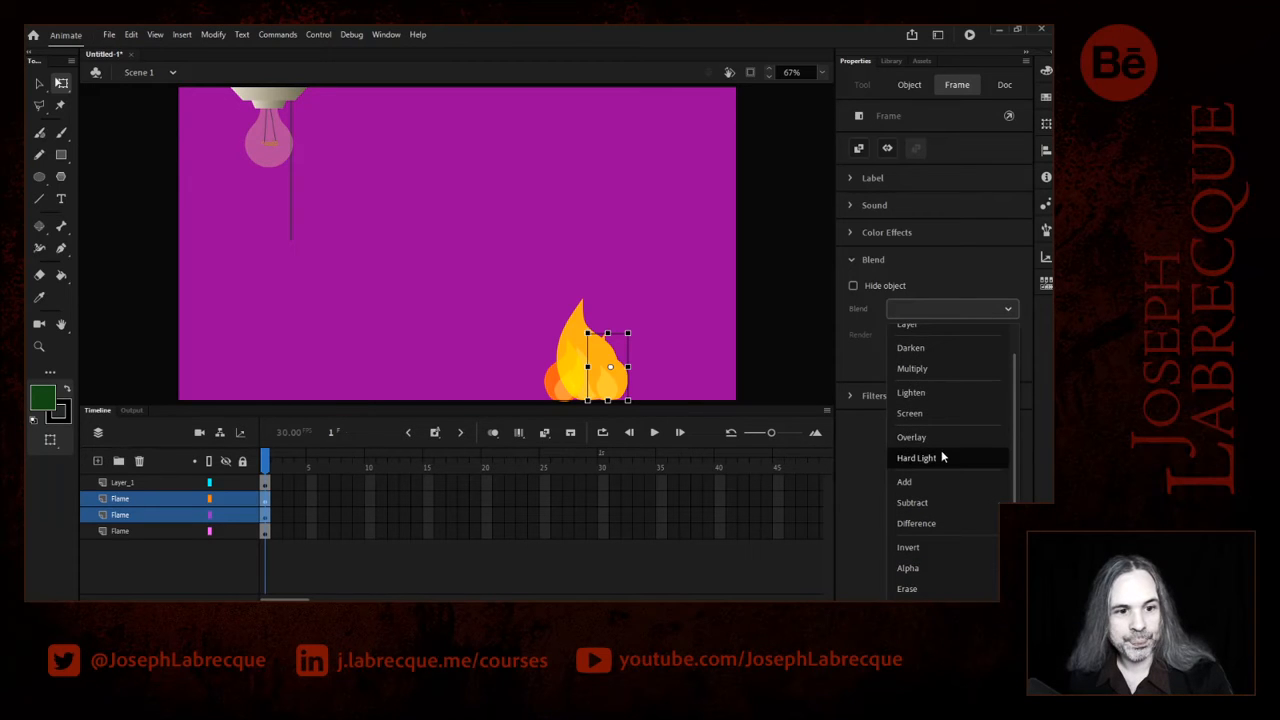
pyautogui.click(917, 458)
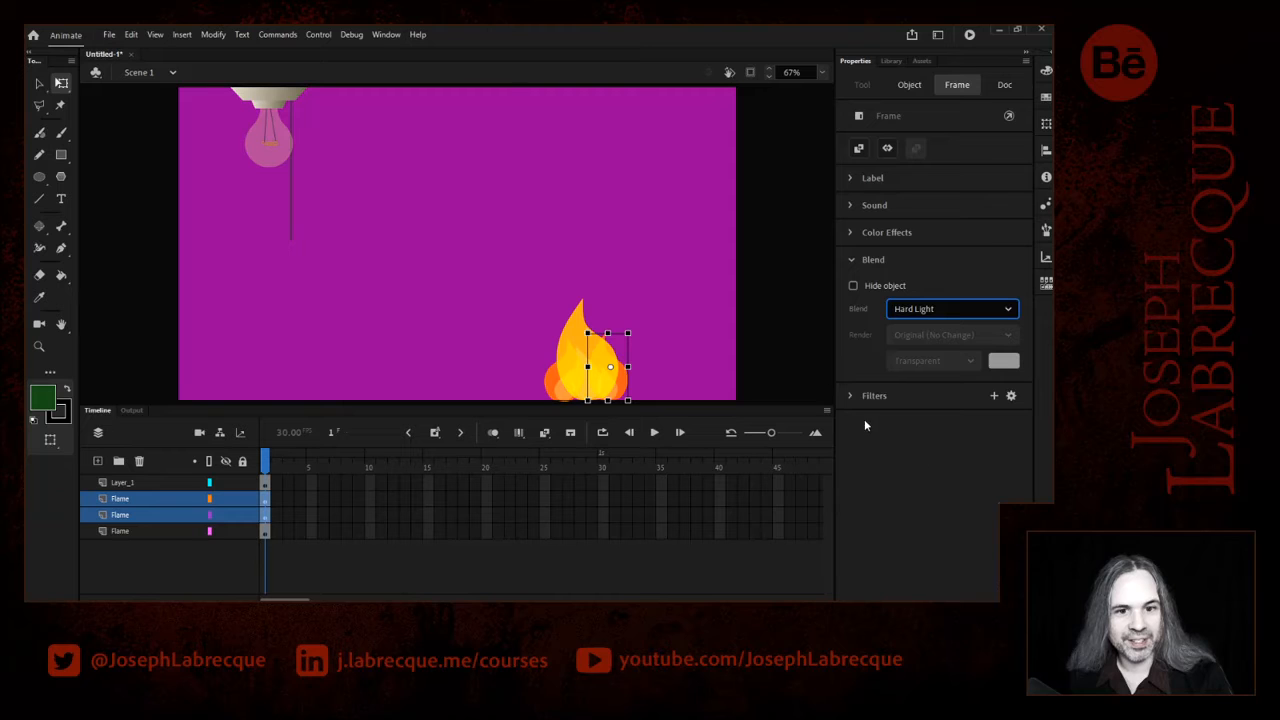
# - Try the Multiply blend mode with the large flame selected, undo that change and clear the selection
pyautogui.click(582, 334)
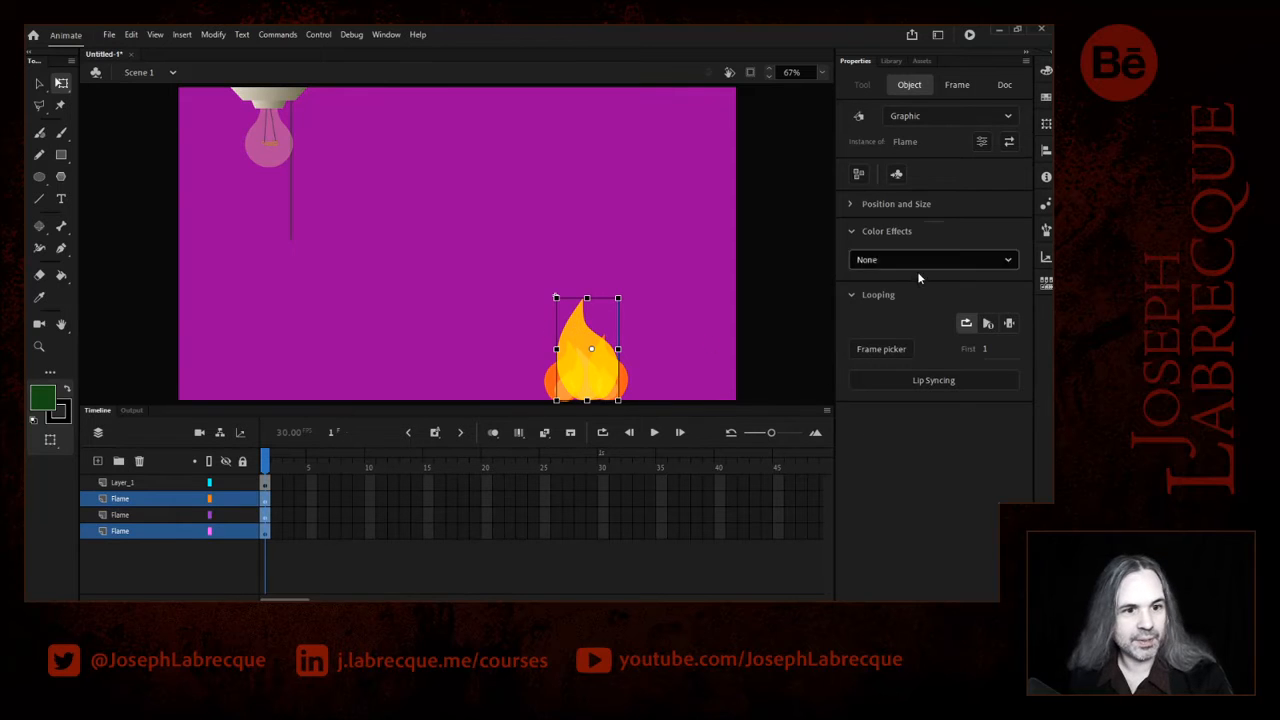
pyautogui.click(957, 85)
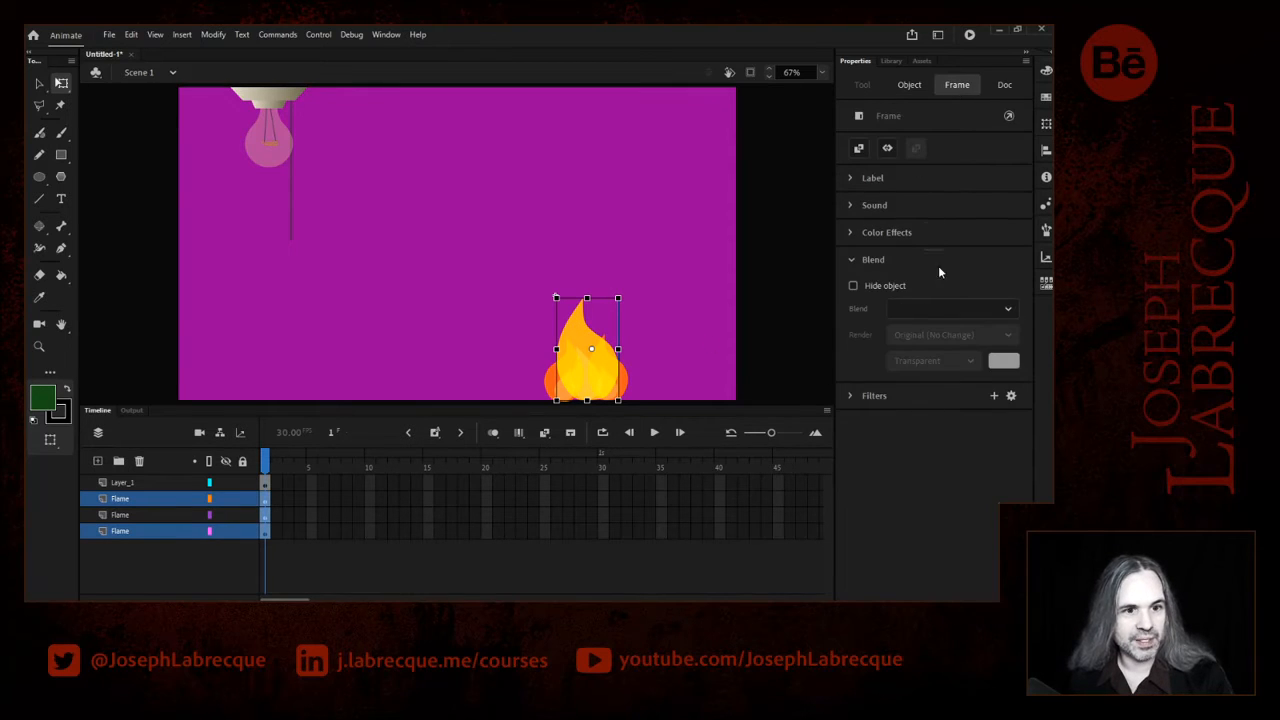
pyautogui.click(1004, 311)
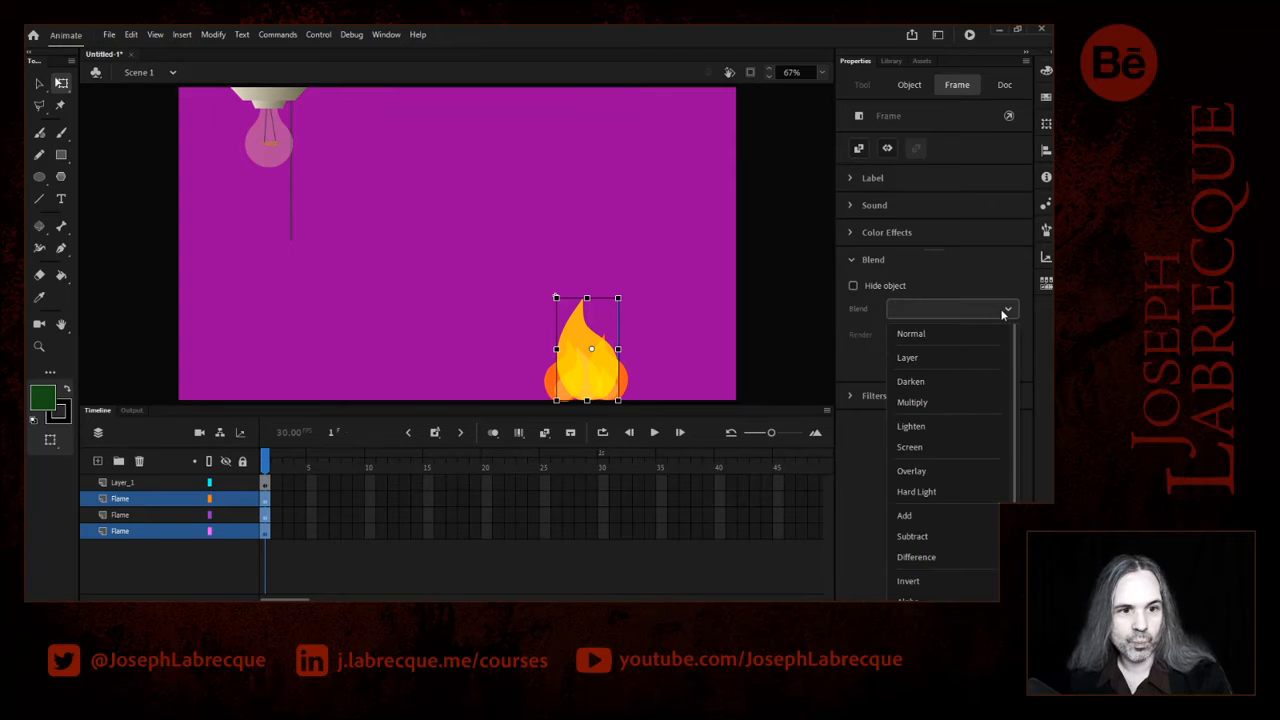
pyautogui.click(941, 402)
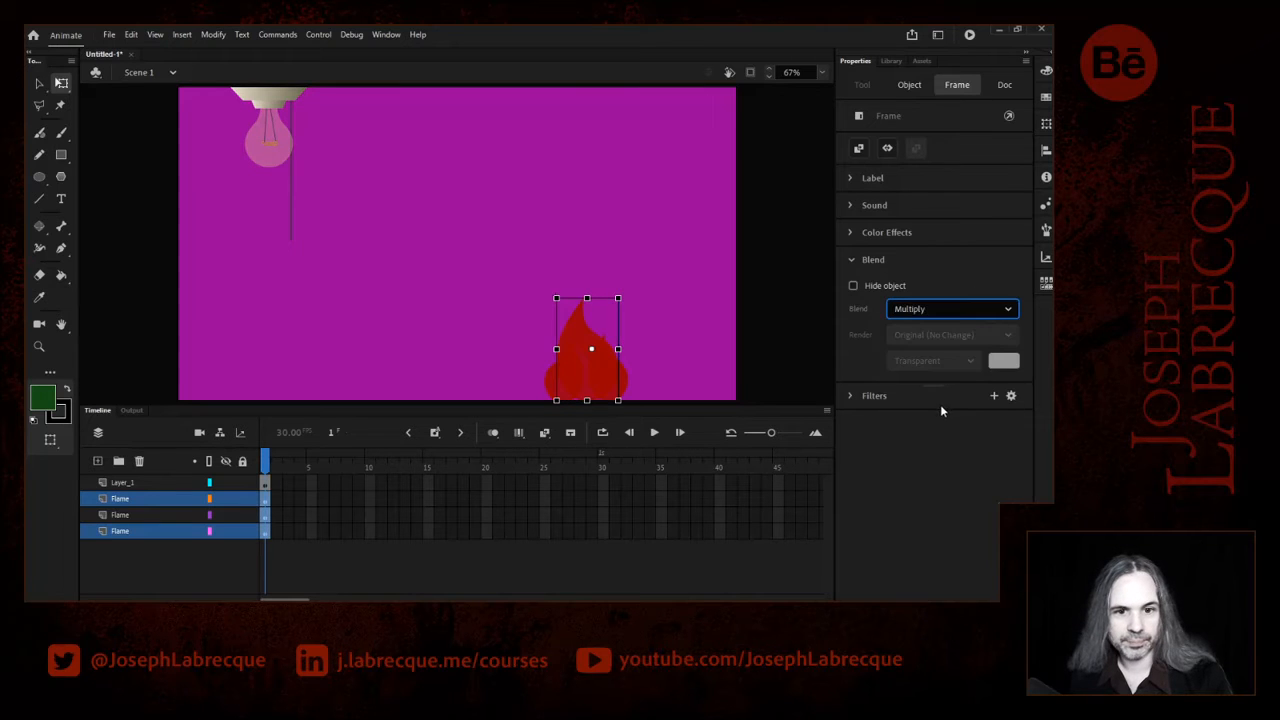
pyautogui.click(966, 313)
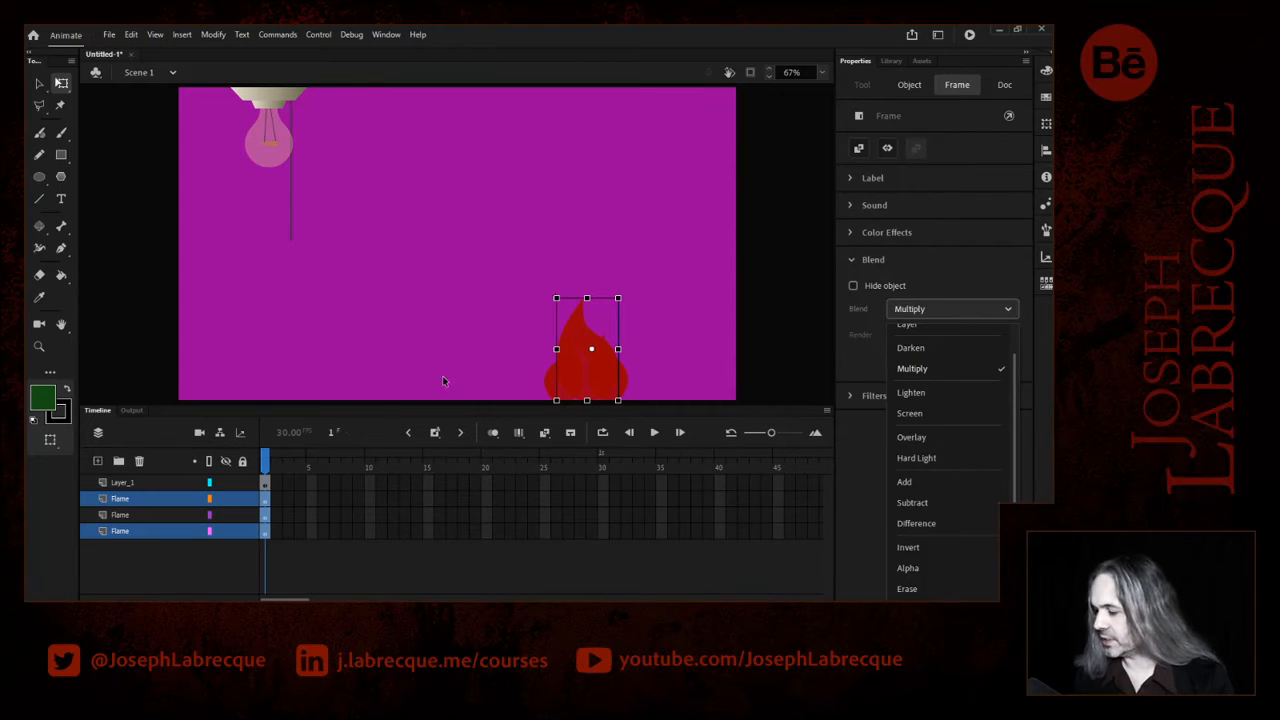
pyautogui.click(698, 340)
pyautogui.hotkey('ctrl', 'z')
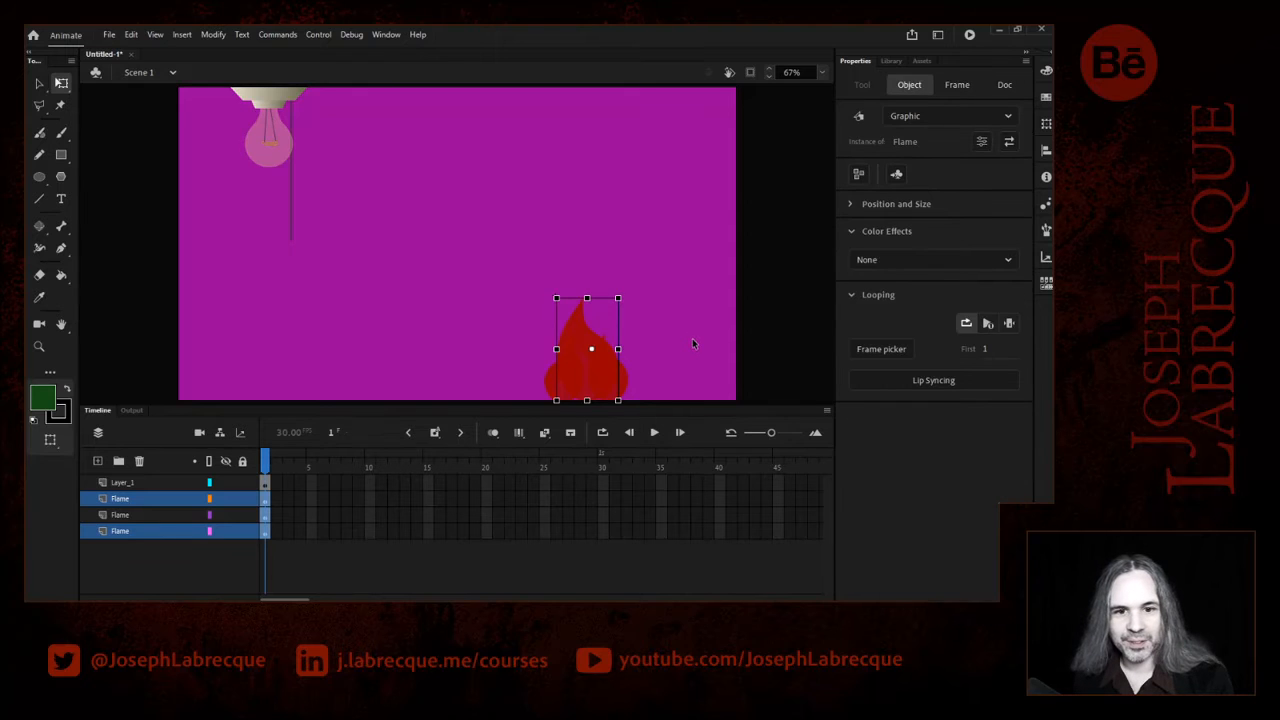
pyautogui.hotkey('ctrl', 'z')
pyautogui.click(703, 356)
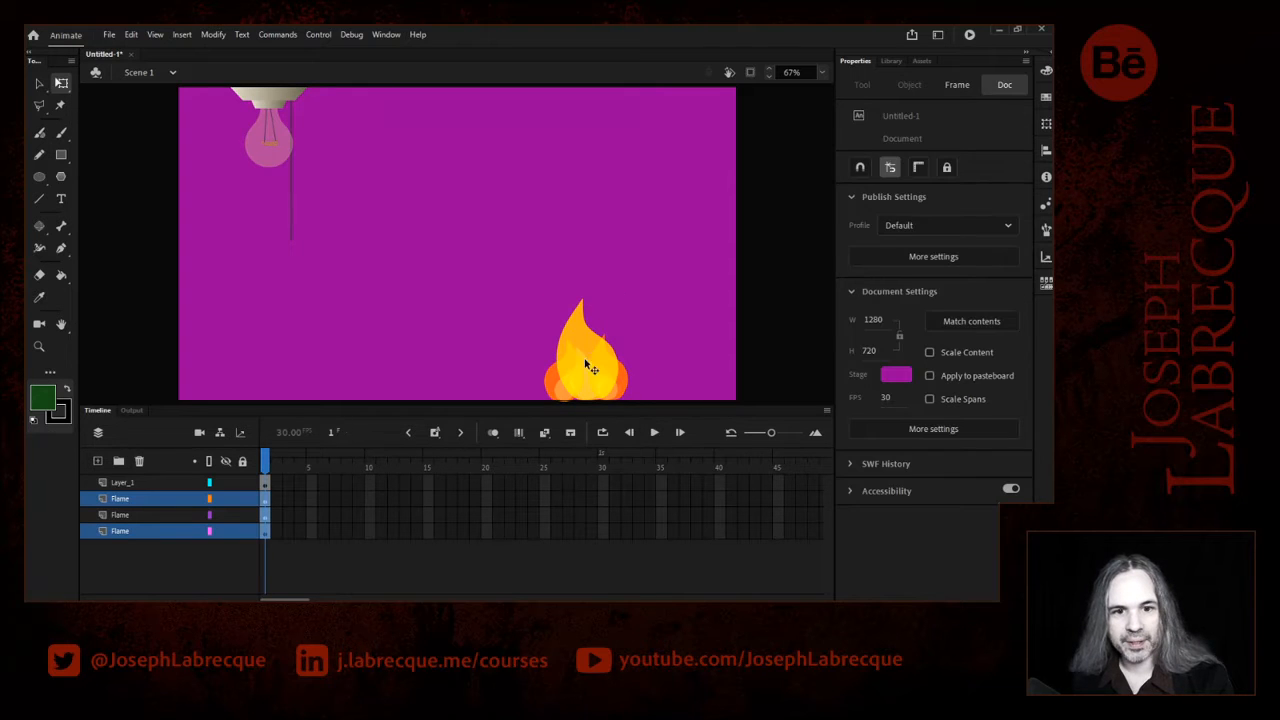
# - Try Darken and Multiply on the large flame's frame alone, and move its layer above the other two Flame layers
pyautogui.click(581, 328)
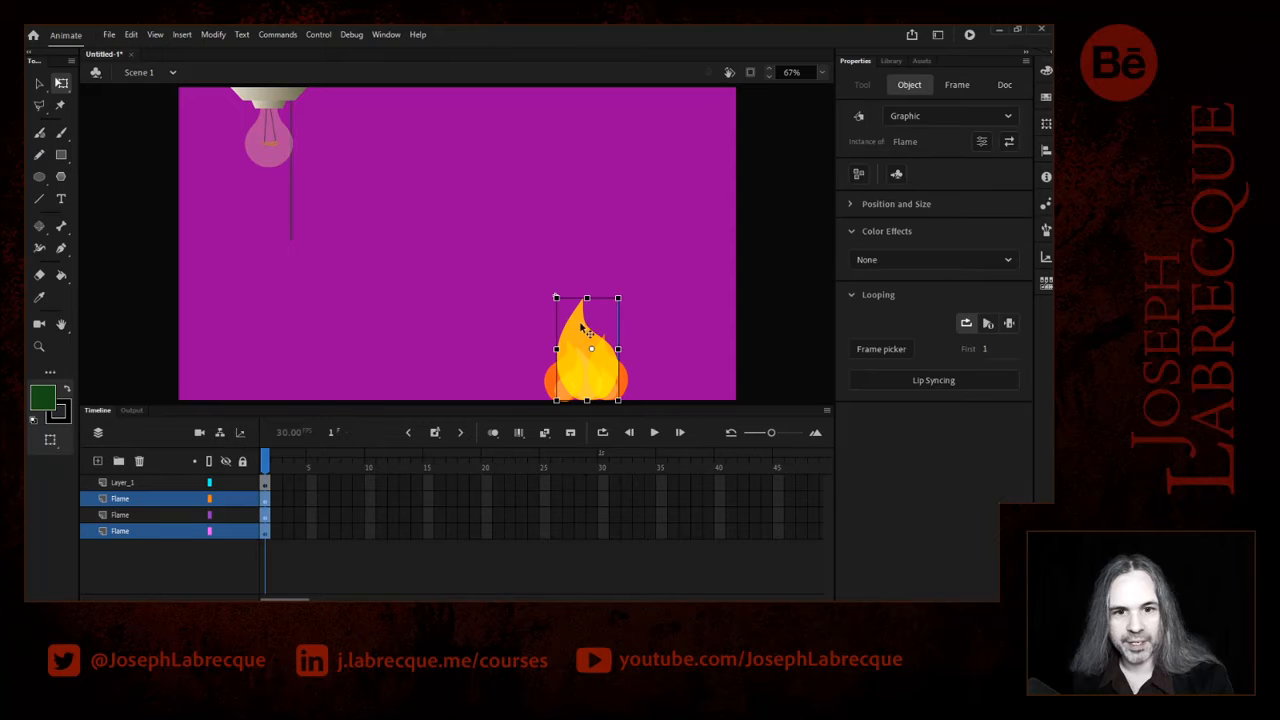
pyautogui.click(247, 534)
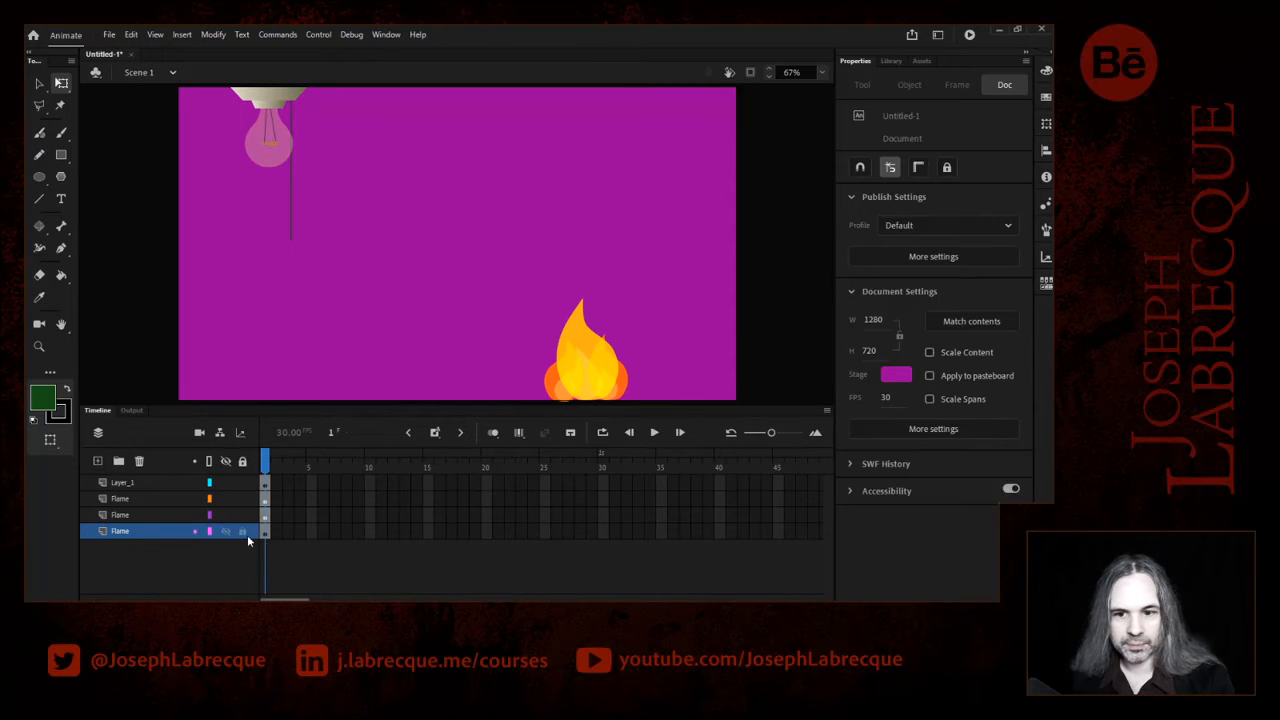
pyautogui.click(139, 532)
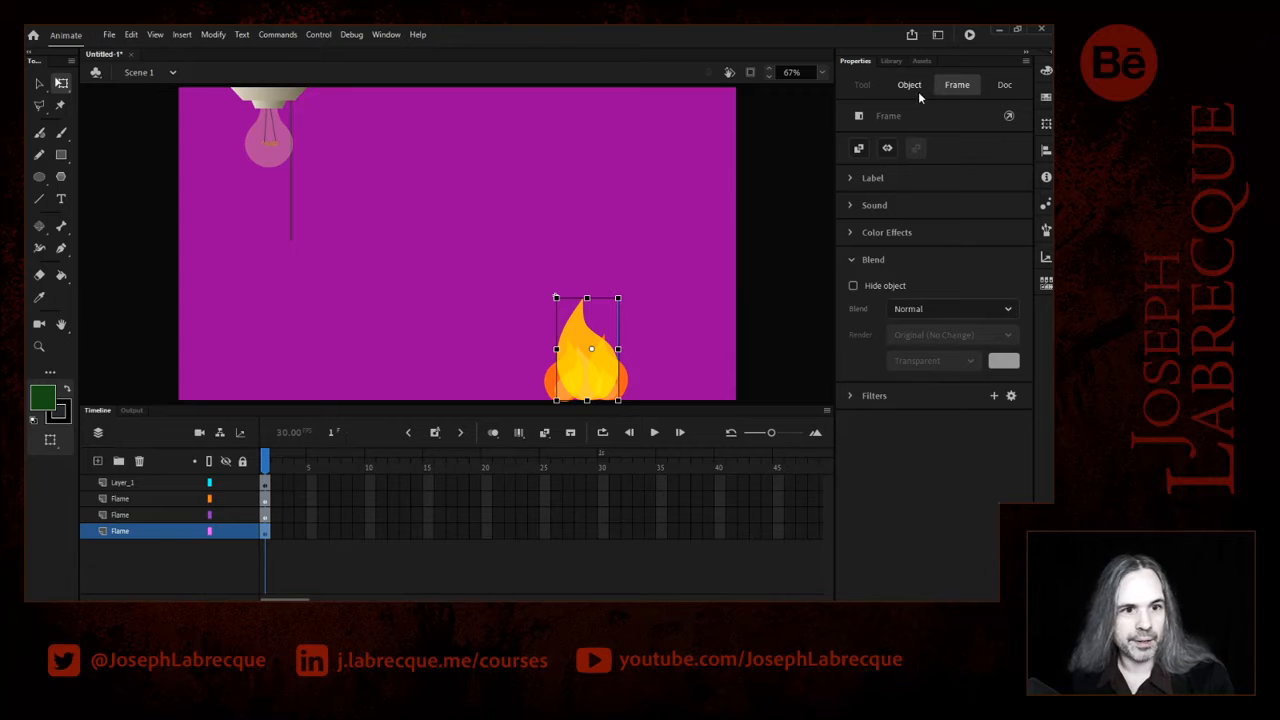
pyautogui.click(936, 307)
pyautogui.click(946, 380)
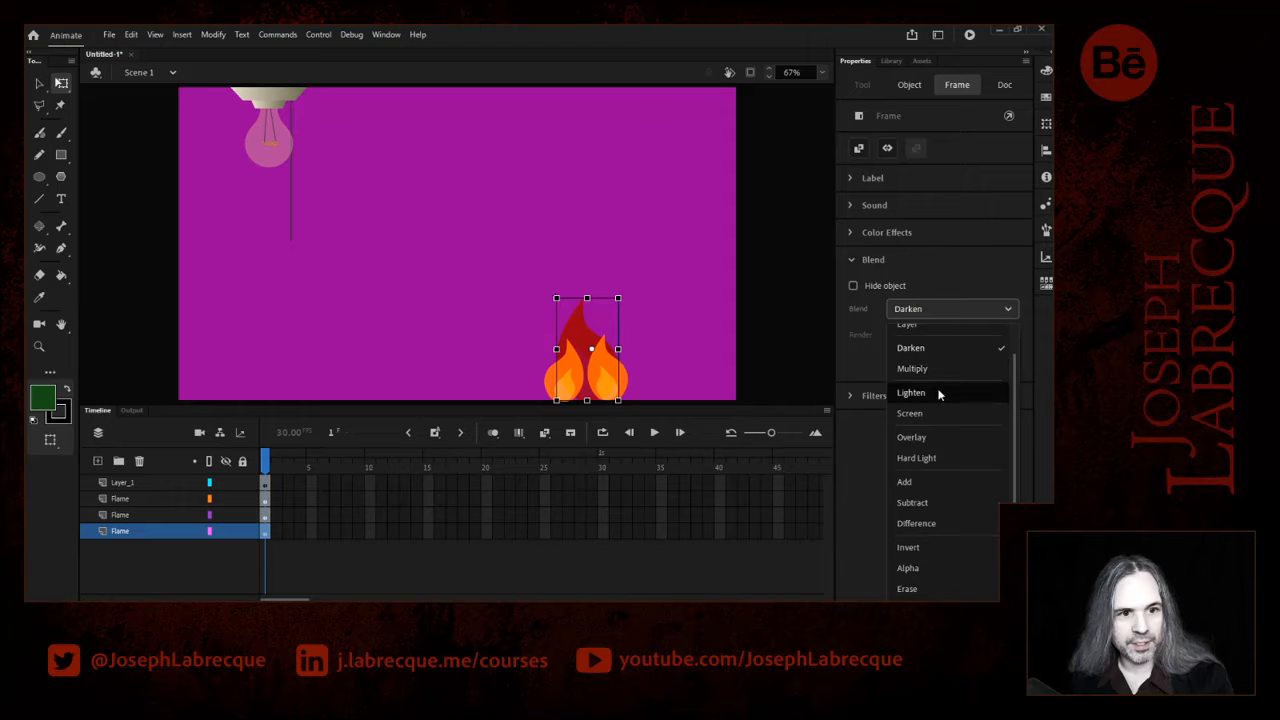
pyautogui.click(939, 370)
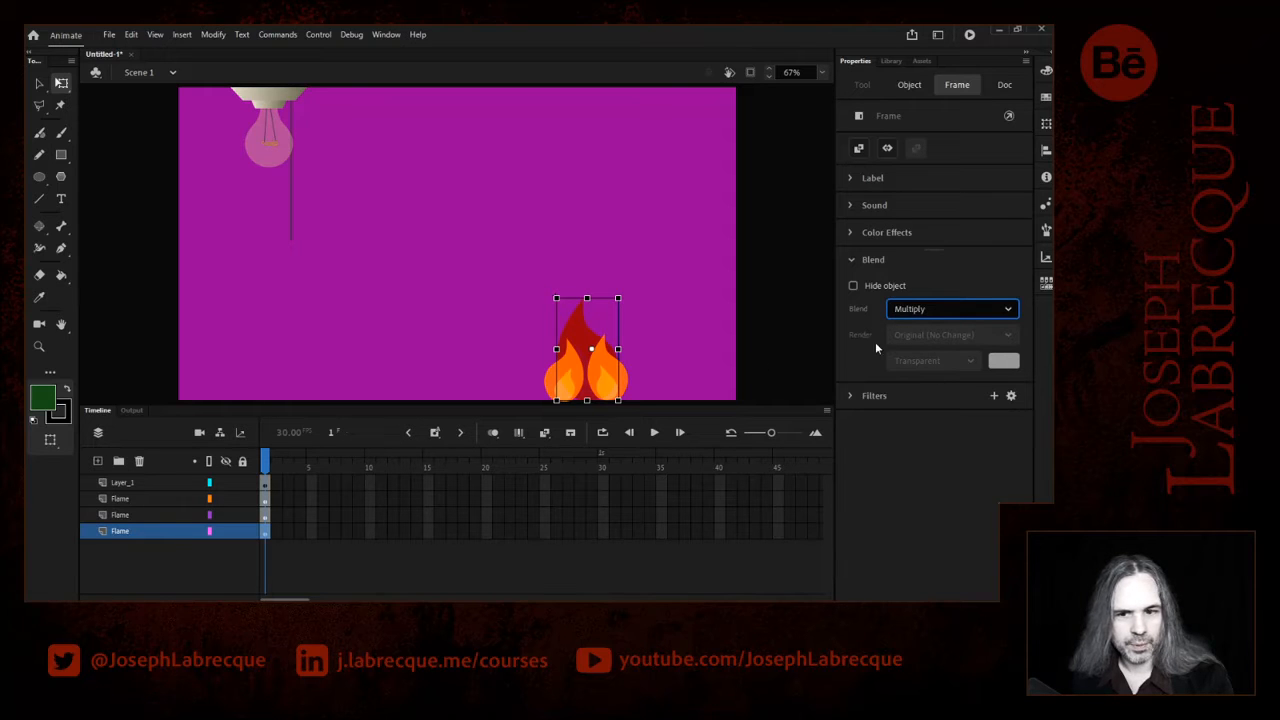
pyautogui.click(126, 495)
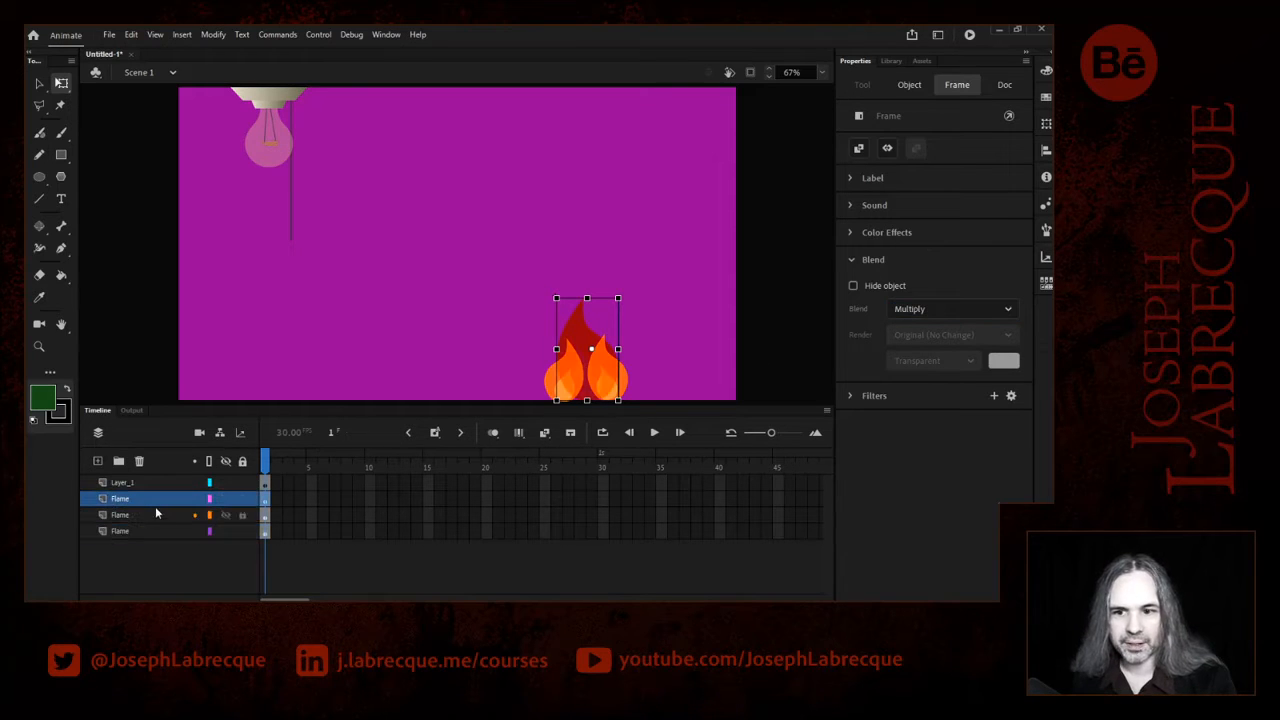
# - Try Darken, Lighten, Screen and Overlay on the large flame's frame, set its blend mode to Hard Light and clear the selection
pyautogui.click(934, 309)
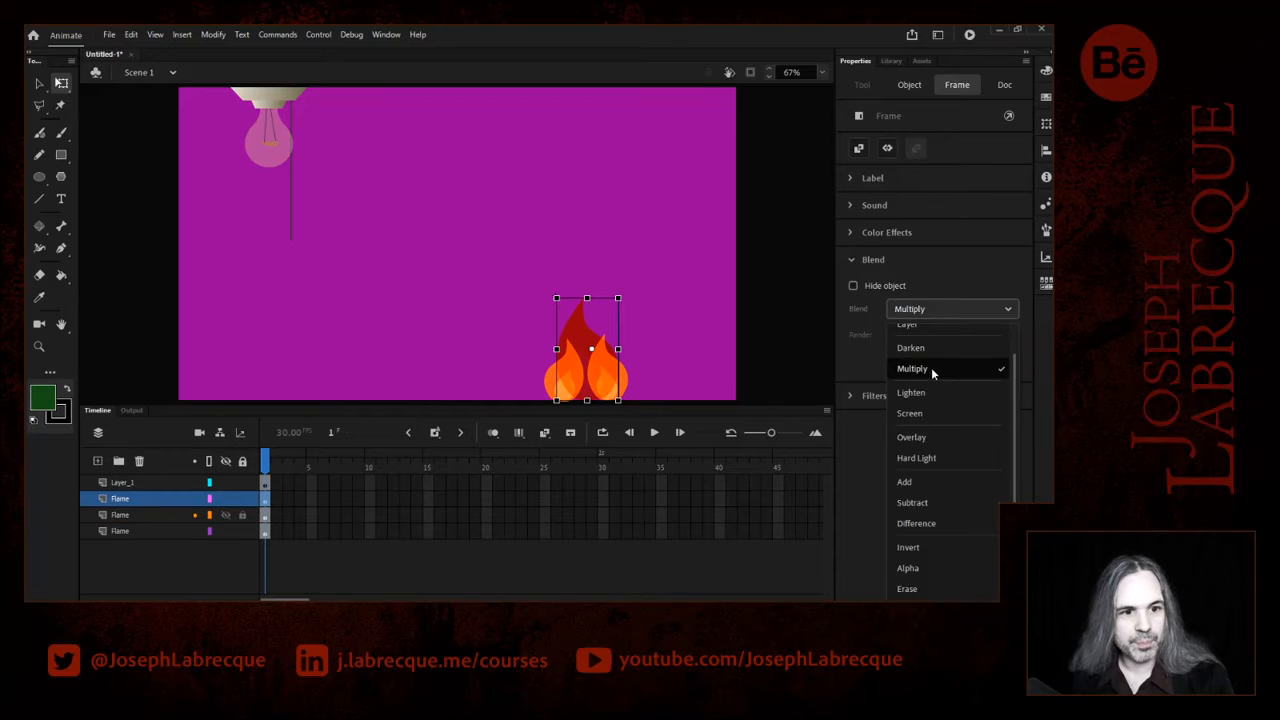
pyautogui.click(931, 367)
pyautogui.press('Up')
pyautogui.click(927, 310)
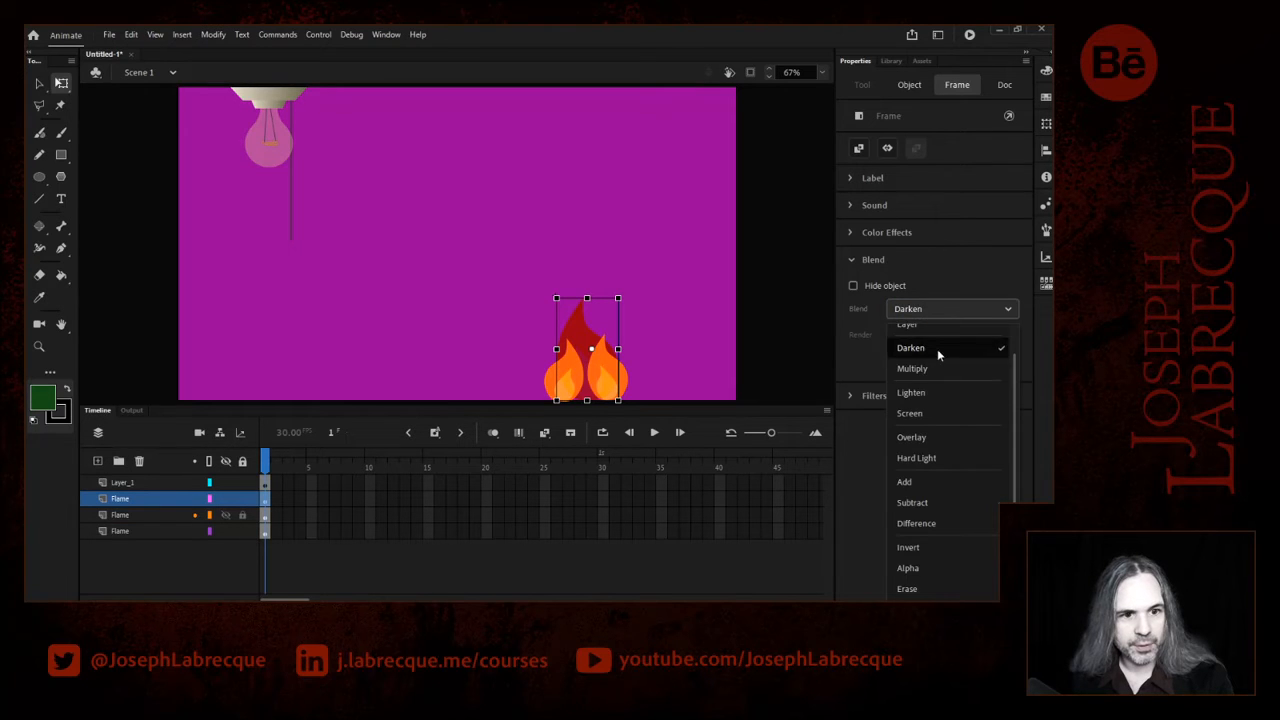
pyautogui.click(926, 391)
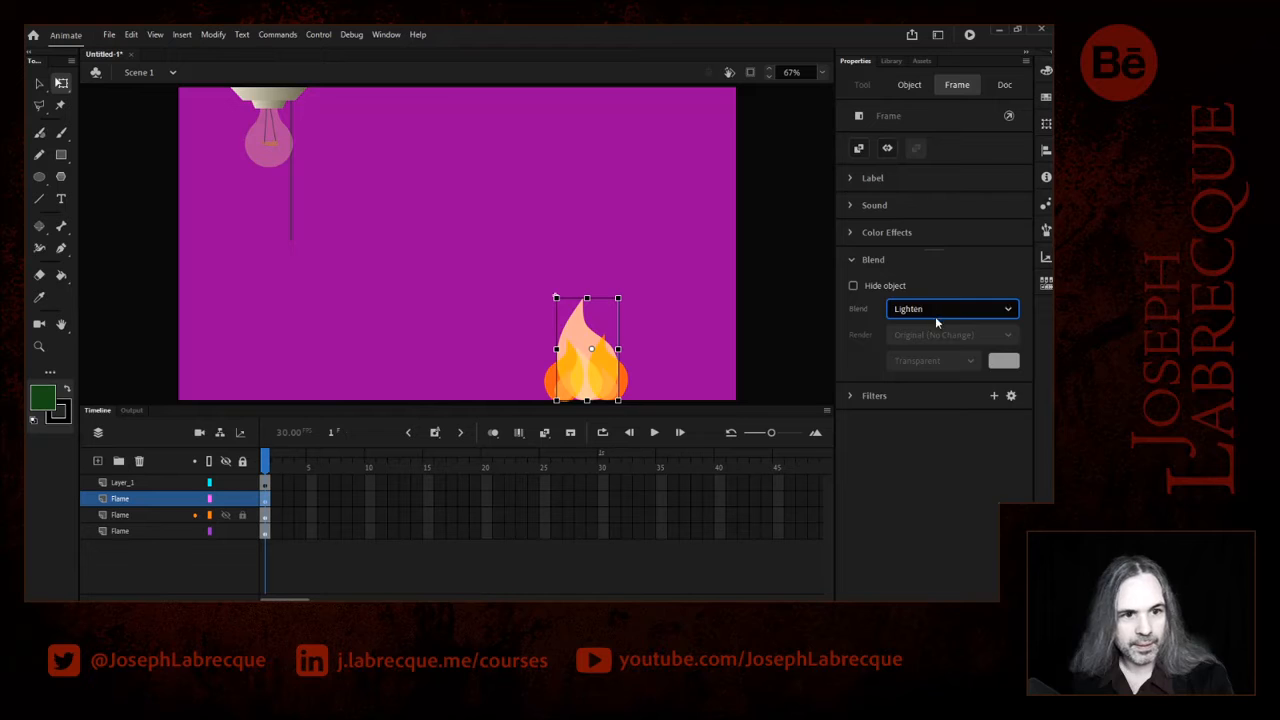
pyautogui.click(938, 318)
pyautogui.click(923, 413)
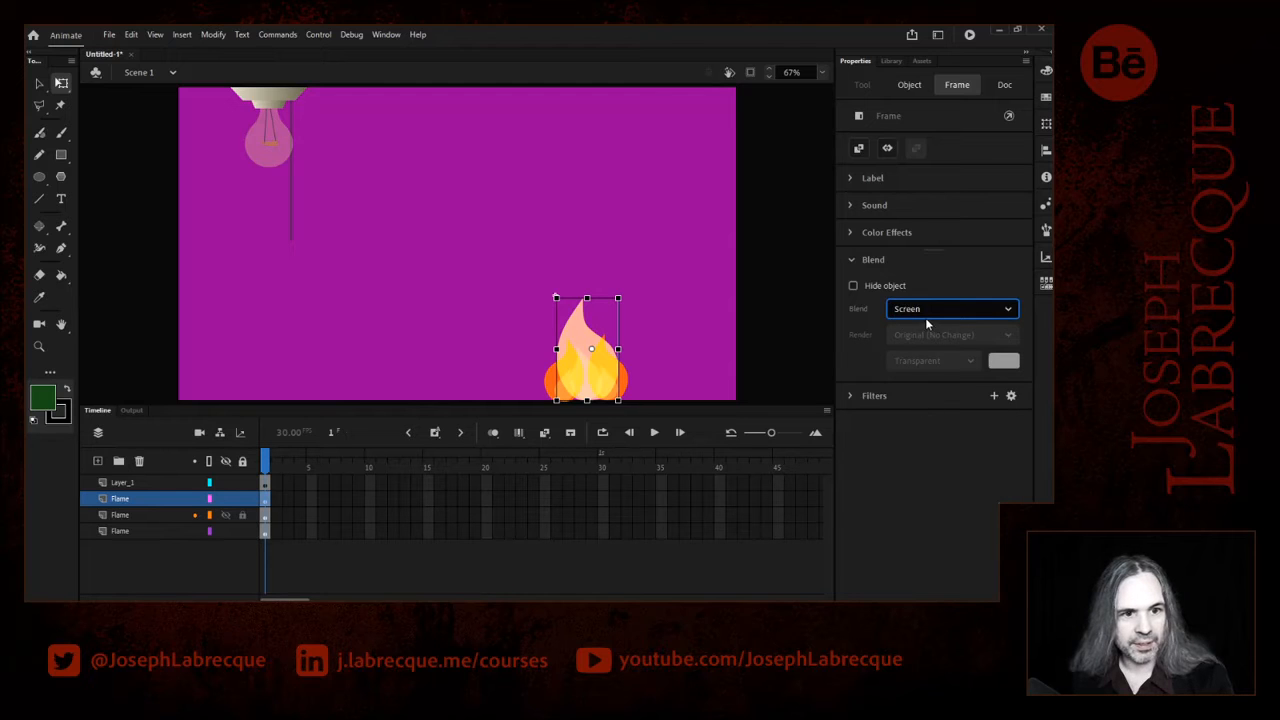
pyautogui.click(931, 314)
pyautogui.click(919, 437)
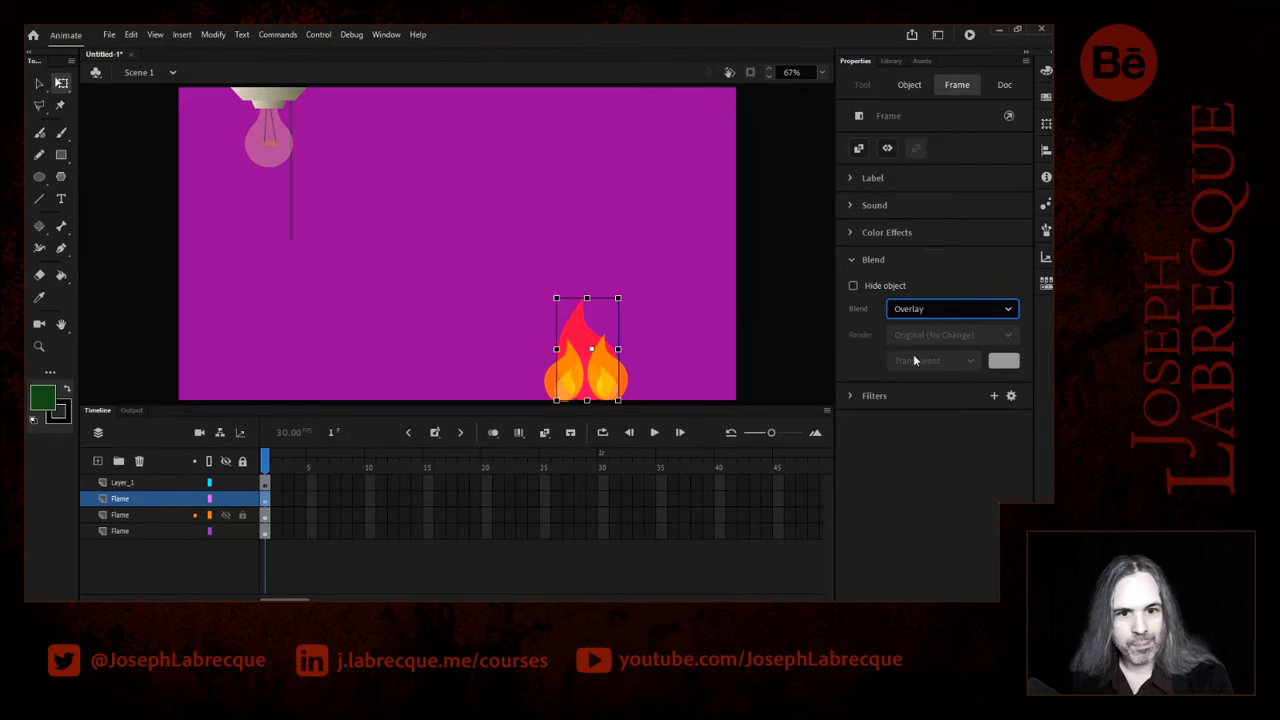
pyautogui.click(928, 314)
pyautogui.click(921, 461)
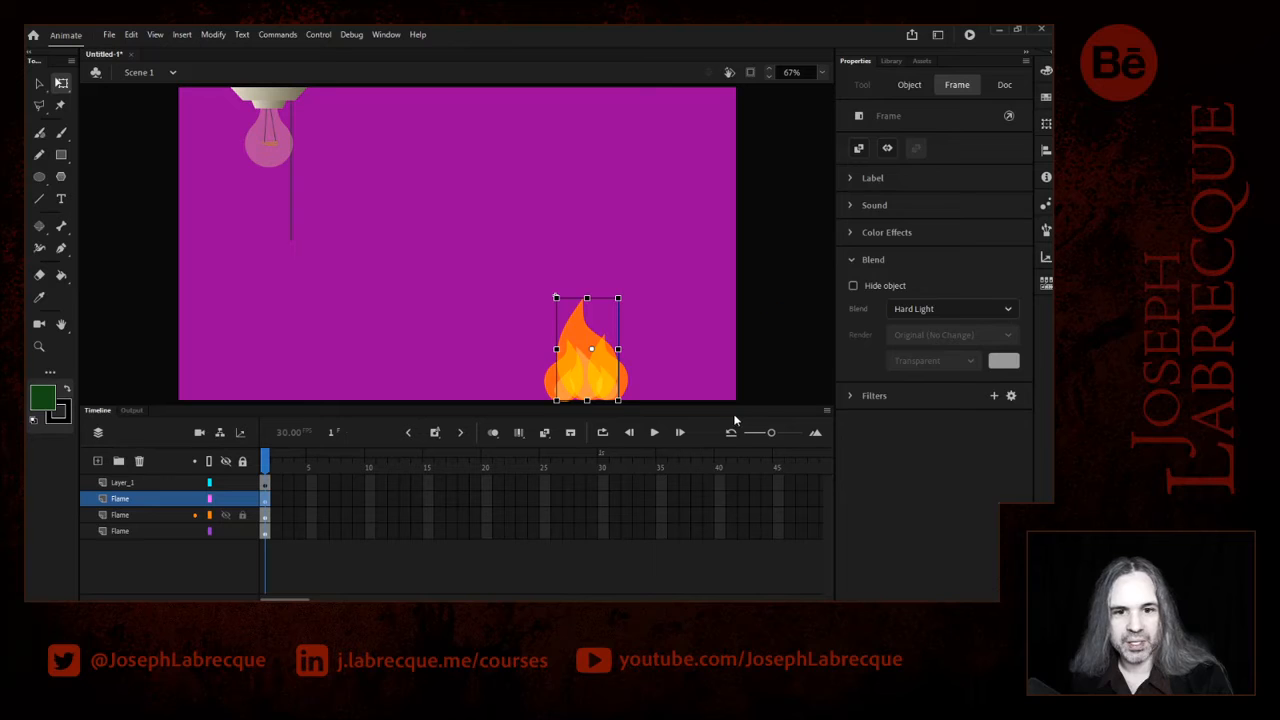
pyautogui.click(768, 357)
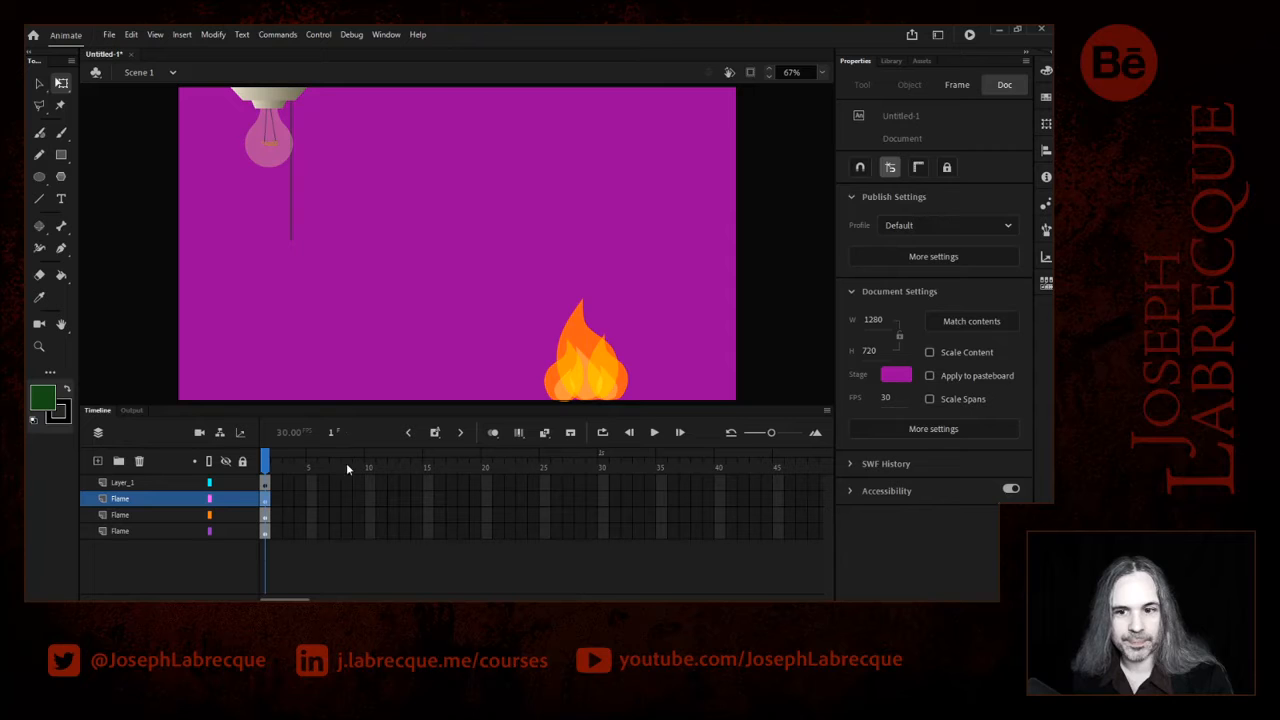
# - Extend Layer_1 and all three Flame layers to frame 30 by inserting regular frames
pyautogui.click(265, 465)
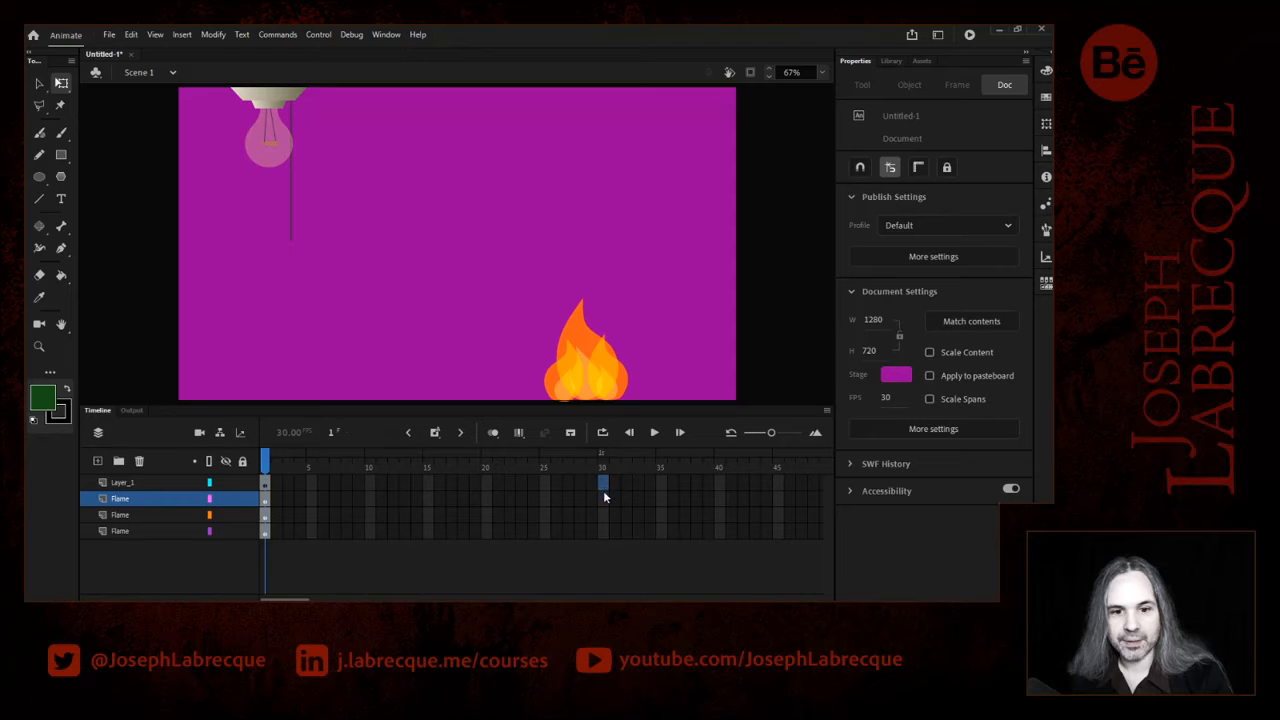
pyautogui.moveTo(604, 527); pyautogui.dragTo(604, 531)
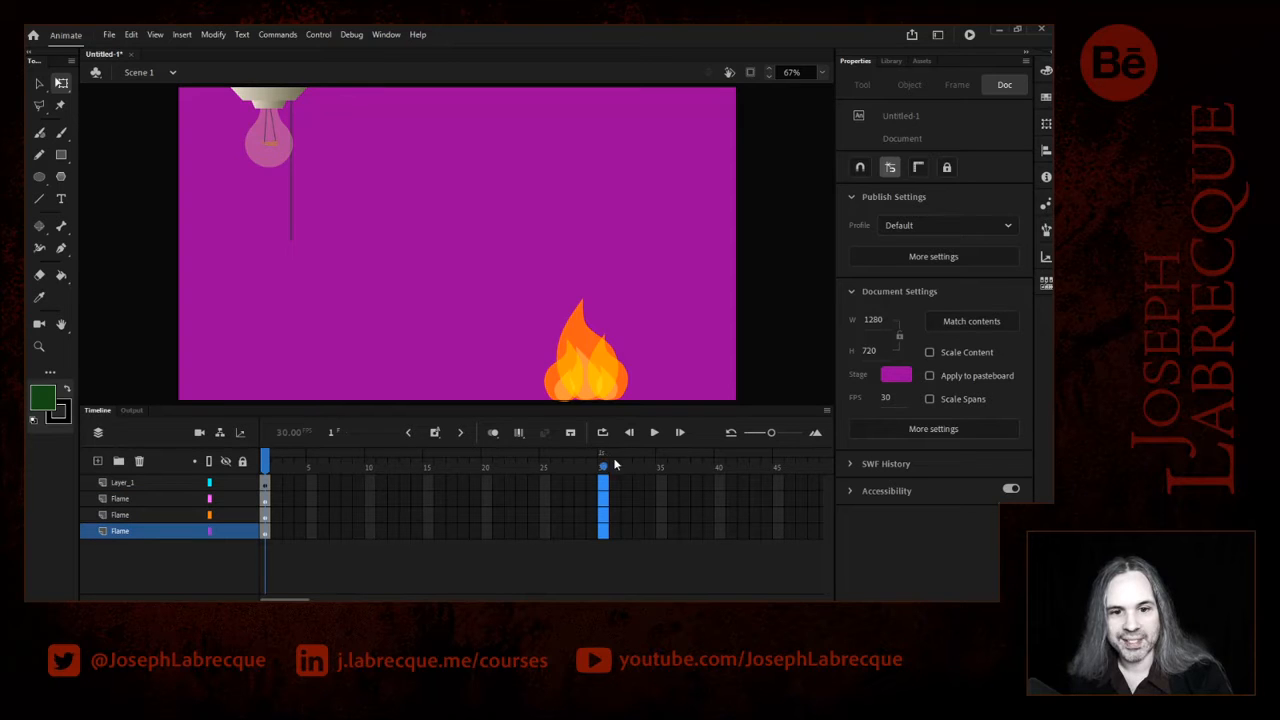
pyautogui.click(435, 432)
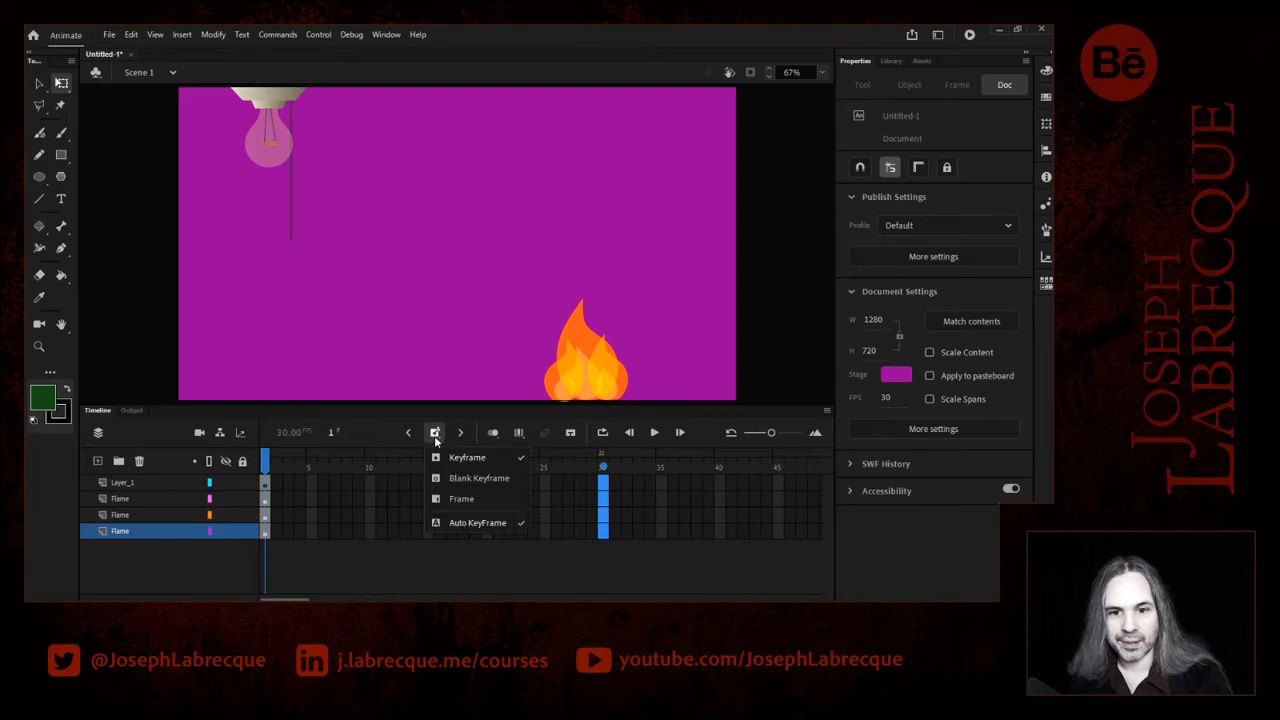
pyautogui.click(470, 501)
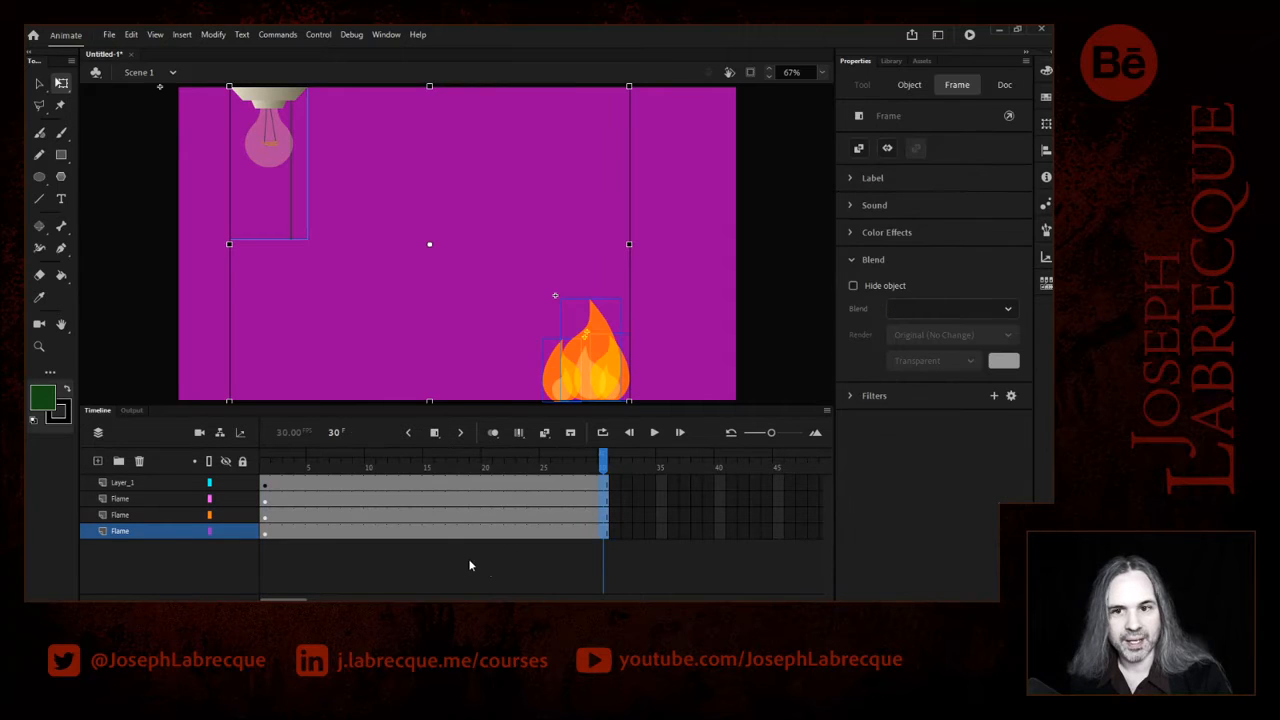
# - Scrub through the extended animation to frame 21, test the movie and close the preview
pyautogui.moveTo(445, 465); pyautogui.dragTo(493, 472)
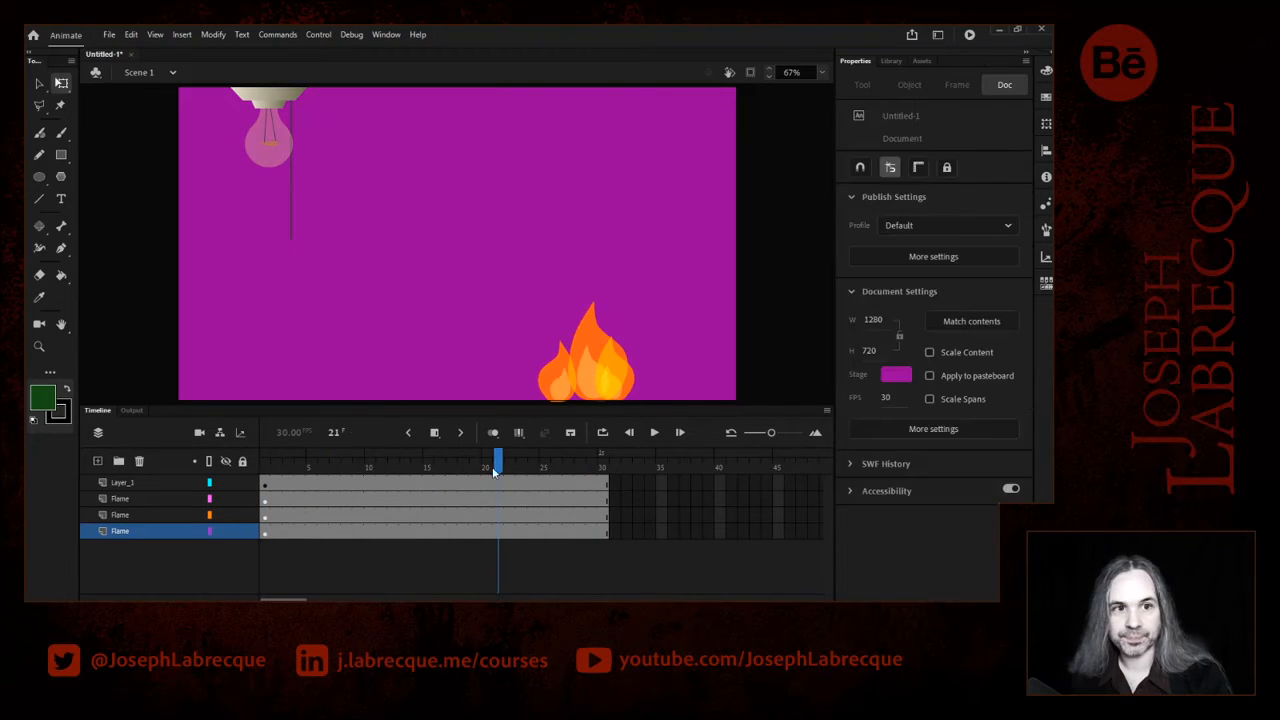
pyautogui.click(970, 36)
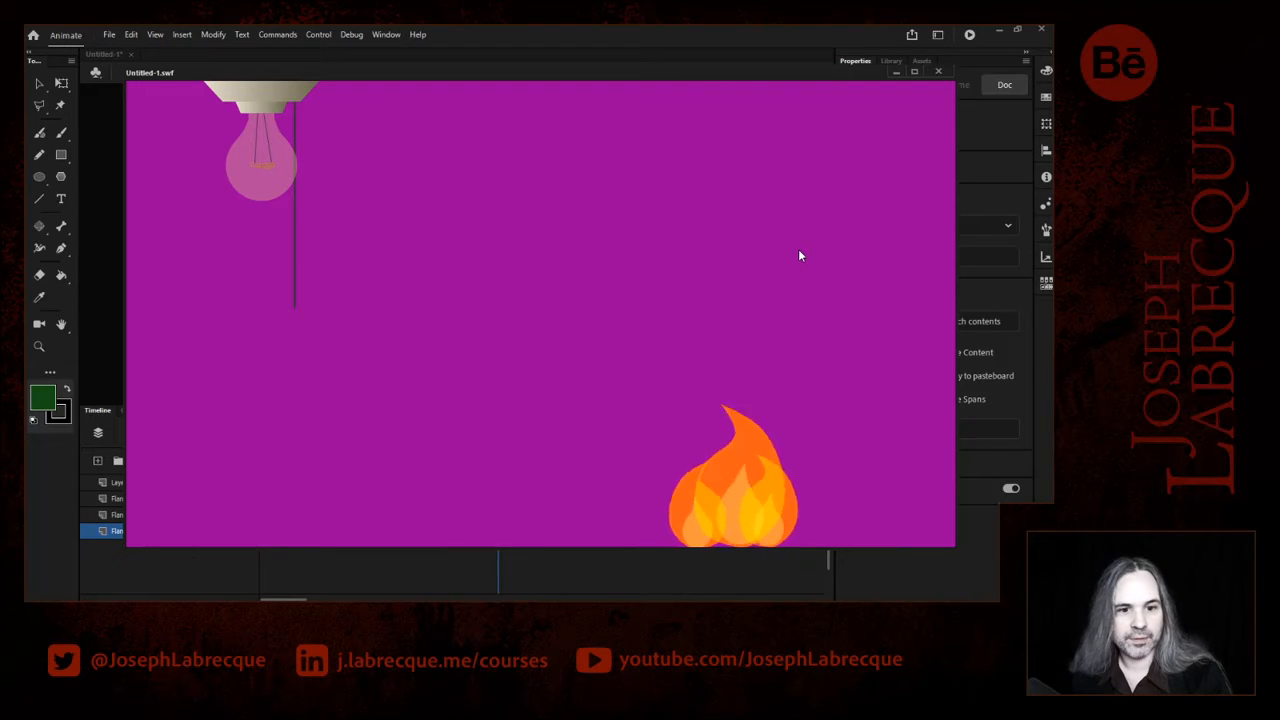
pyautogui.click(938, 72)
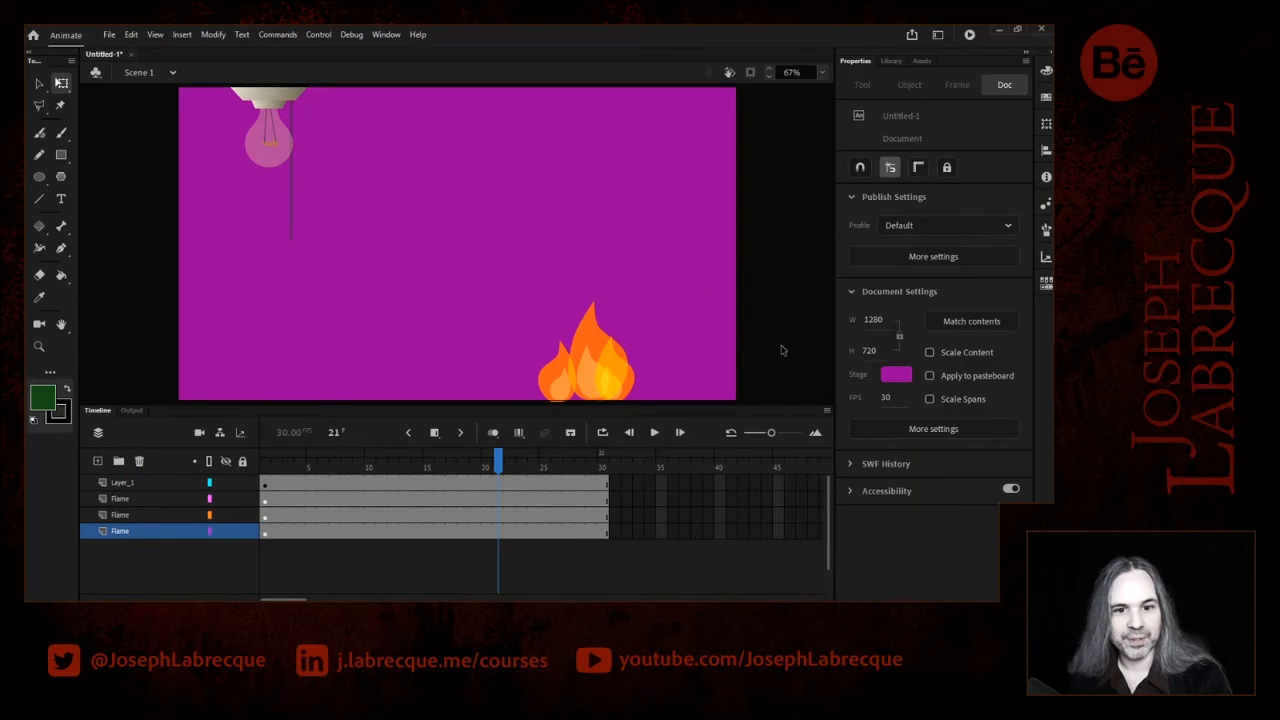
# - Browse the ready-to-use animated assets through to the backgrounds and back to the start of the collection
pyautogui.click(921, 61)
pyautogui.moveTo(1022, 255); pyautogui.dragTo(1028, 305)
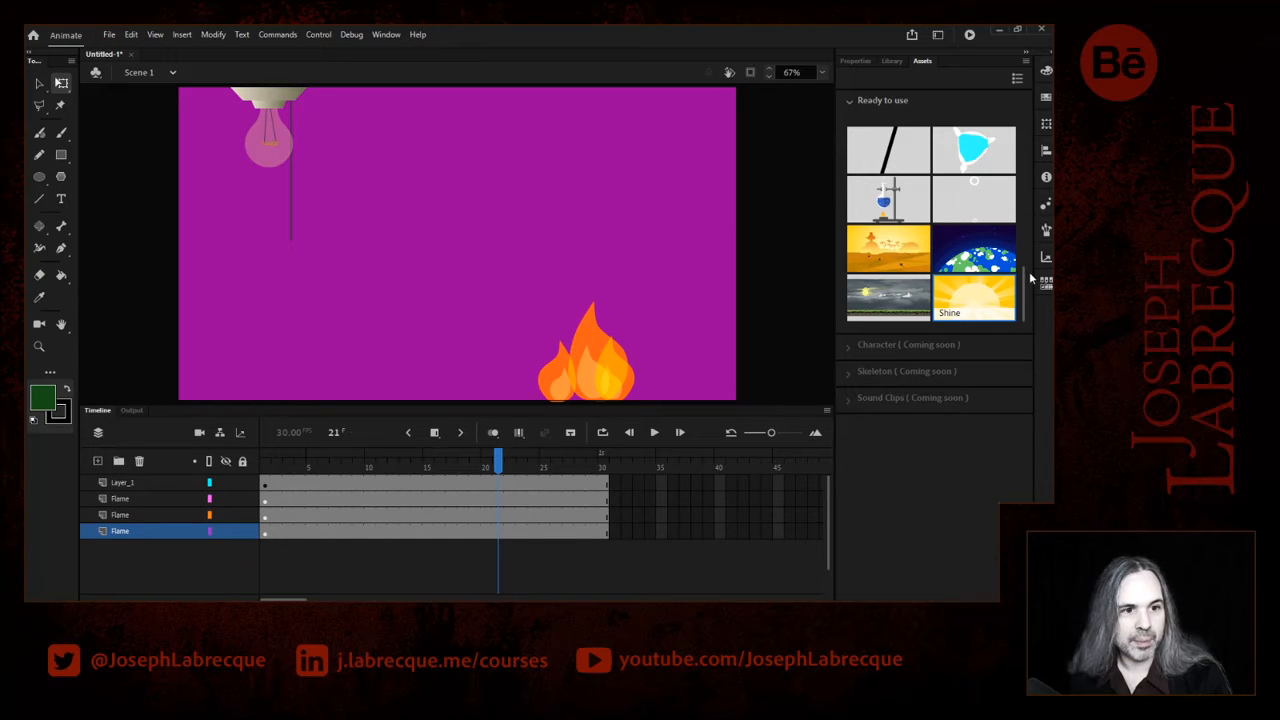
pyautogui.moveTo(1025, 285); pyautogui.dragTo(1016, 254)
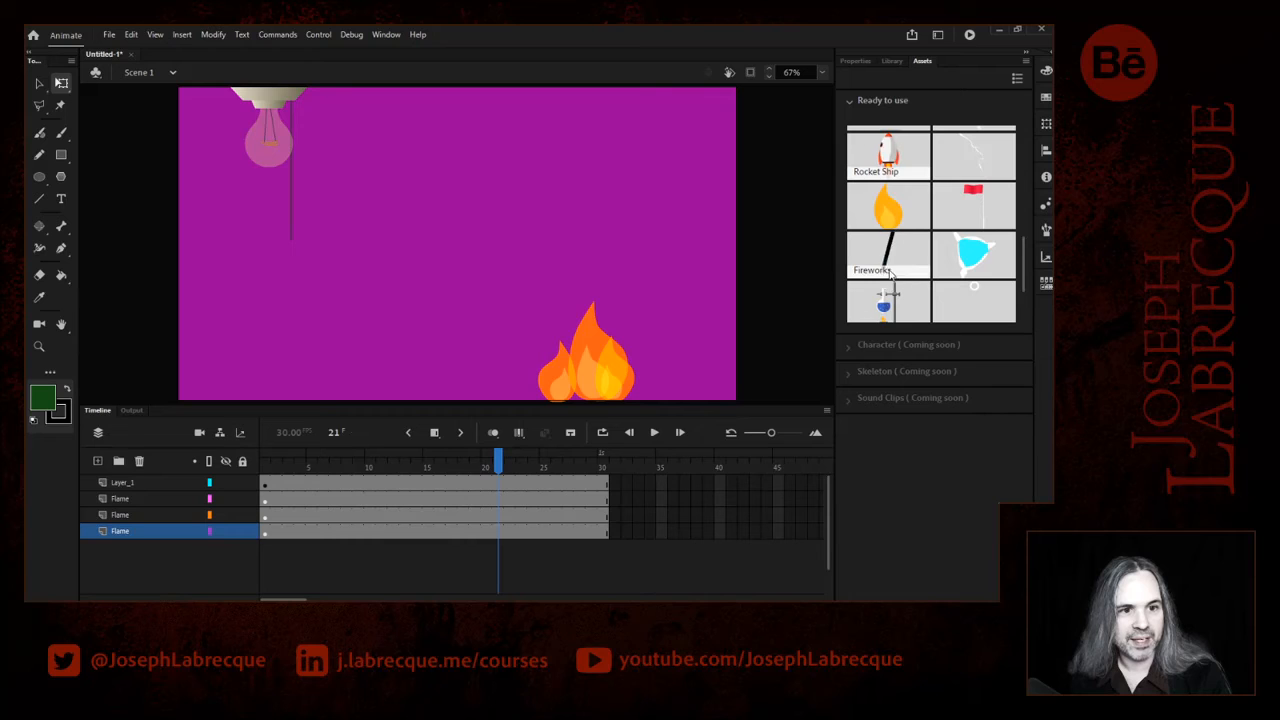
pyautogui.scroll(1, 1020, 258)
pyautogui.moveTo(1020, 258); pyautogui.dragTo(1010, 137)
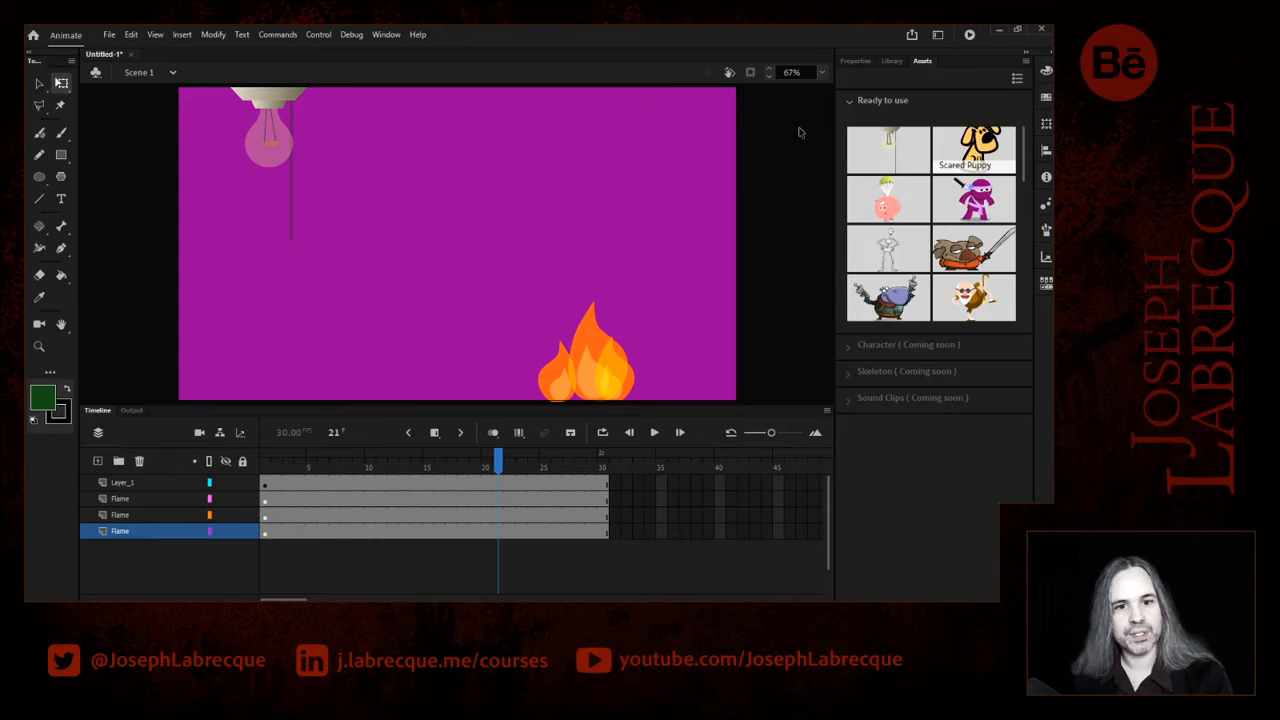
# - Examine the Flame and LightBulb symbols in the library, expand the LightBulb__assets__ folder and check the Flame symbol's export options
pyautogui.click(889, 61)
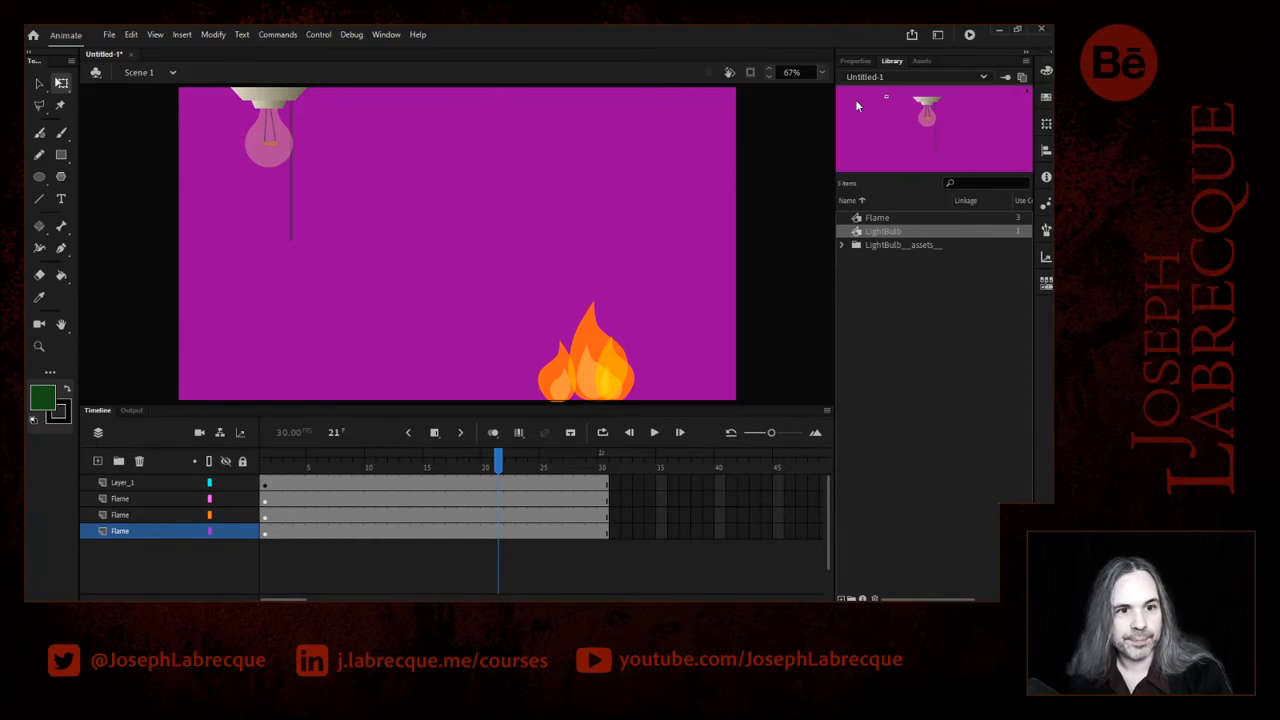
pyautogui.click(864, 219)
pyautogui.click(861, 230)
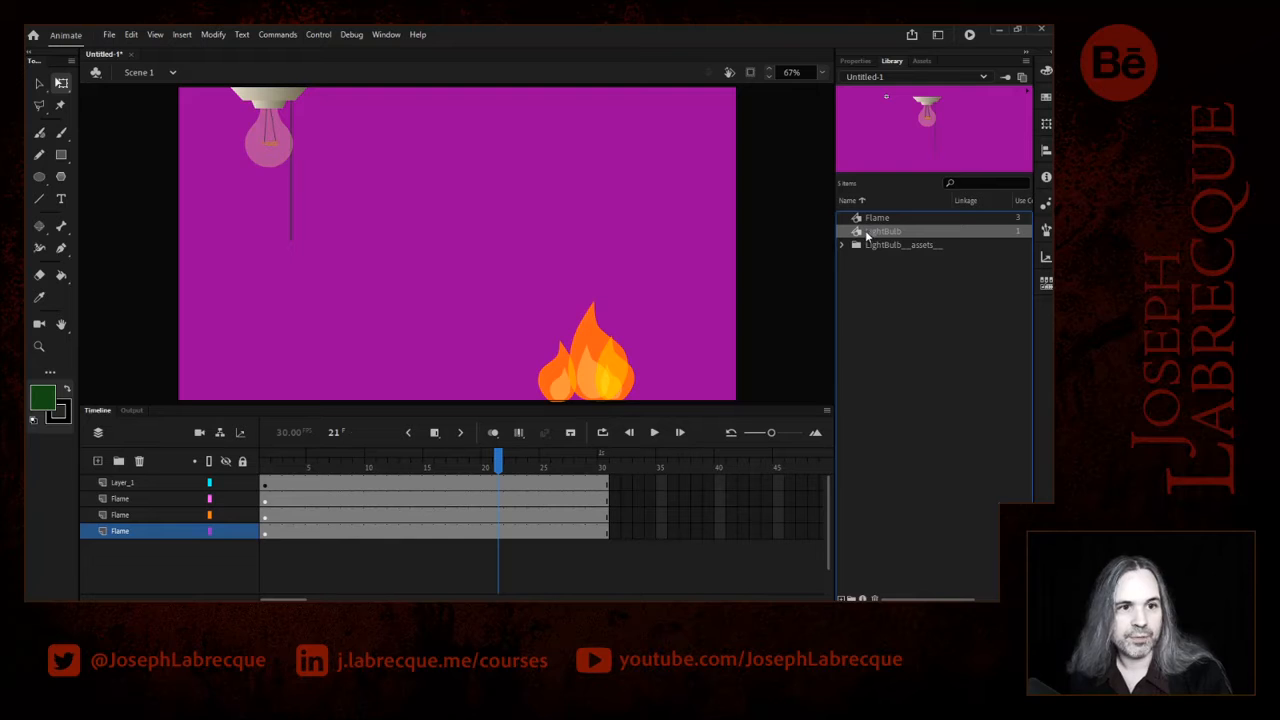
pyautogui.click(843, 245)
pyautogui.click(879, 219)
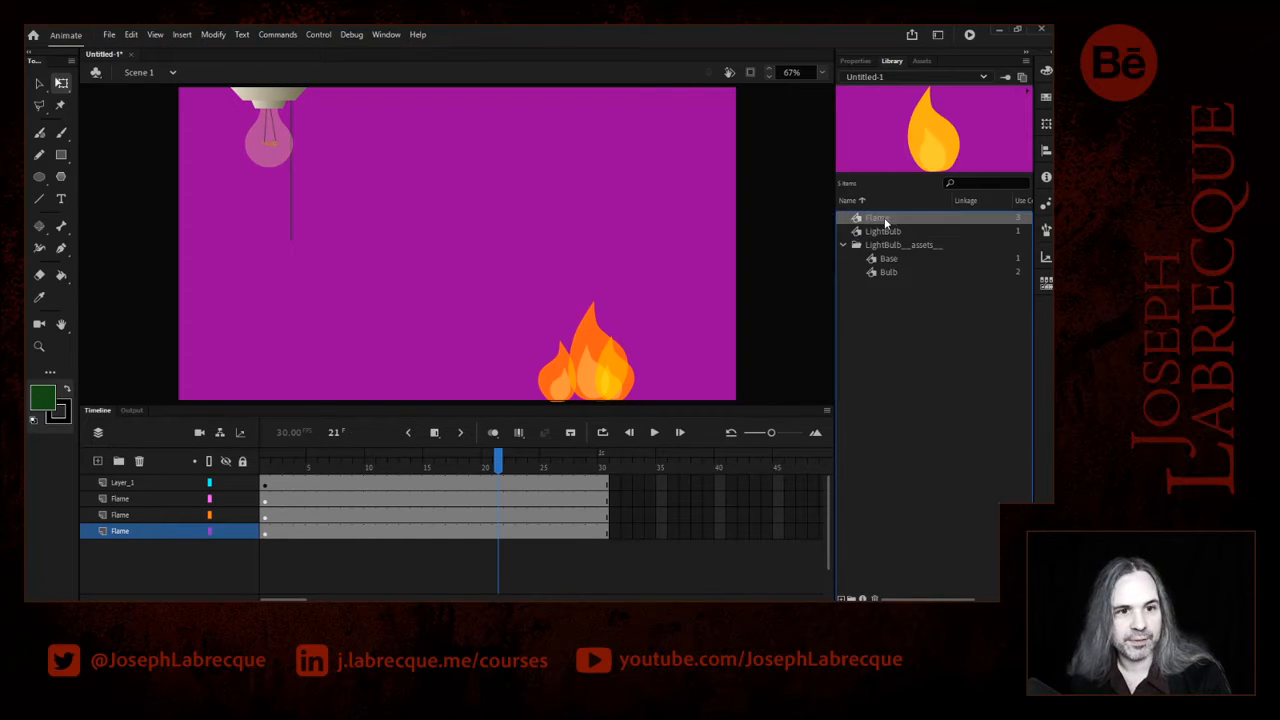
pyautogui.rightClick(876, 222)
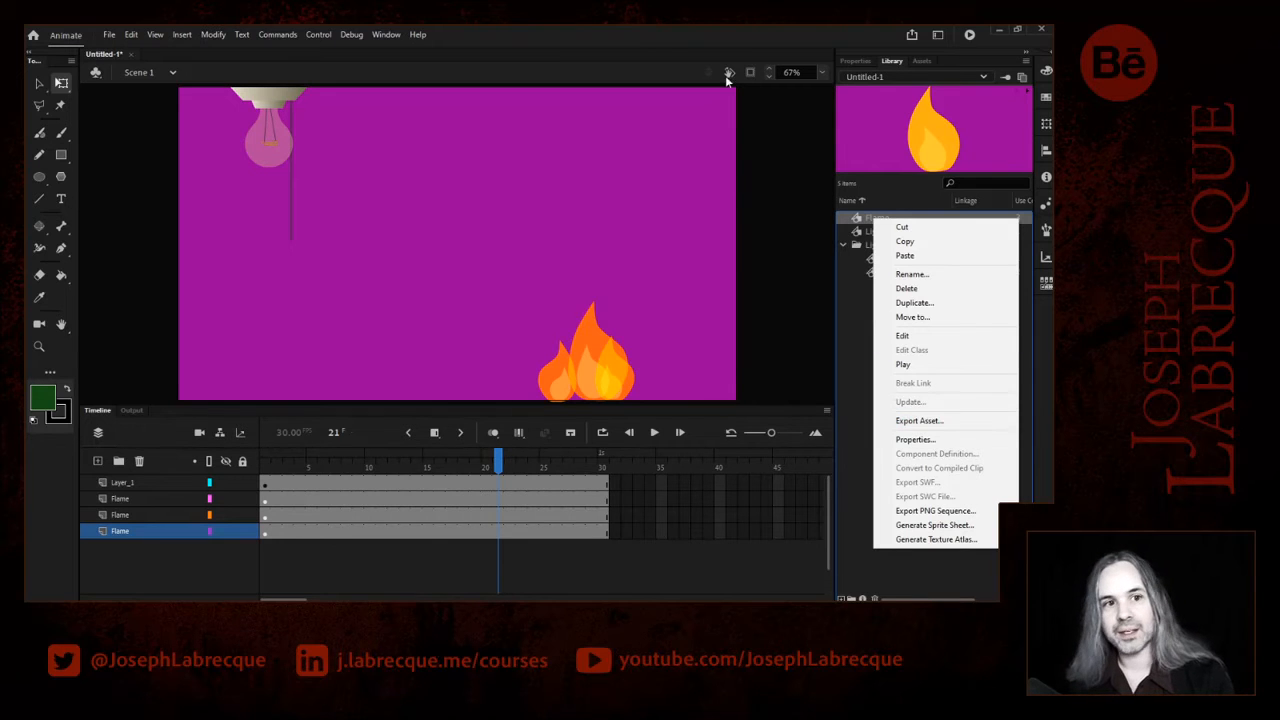
# - Return to the ready-to-use assets and check the available options for importing and deleting assets
pyautogui.click(921, 61)
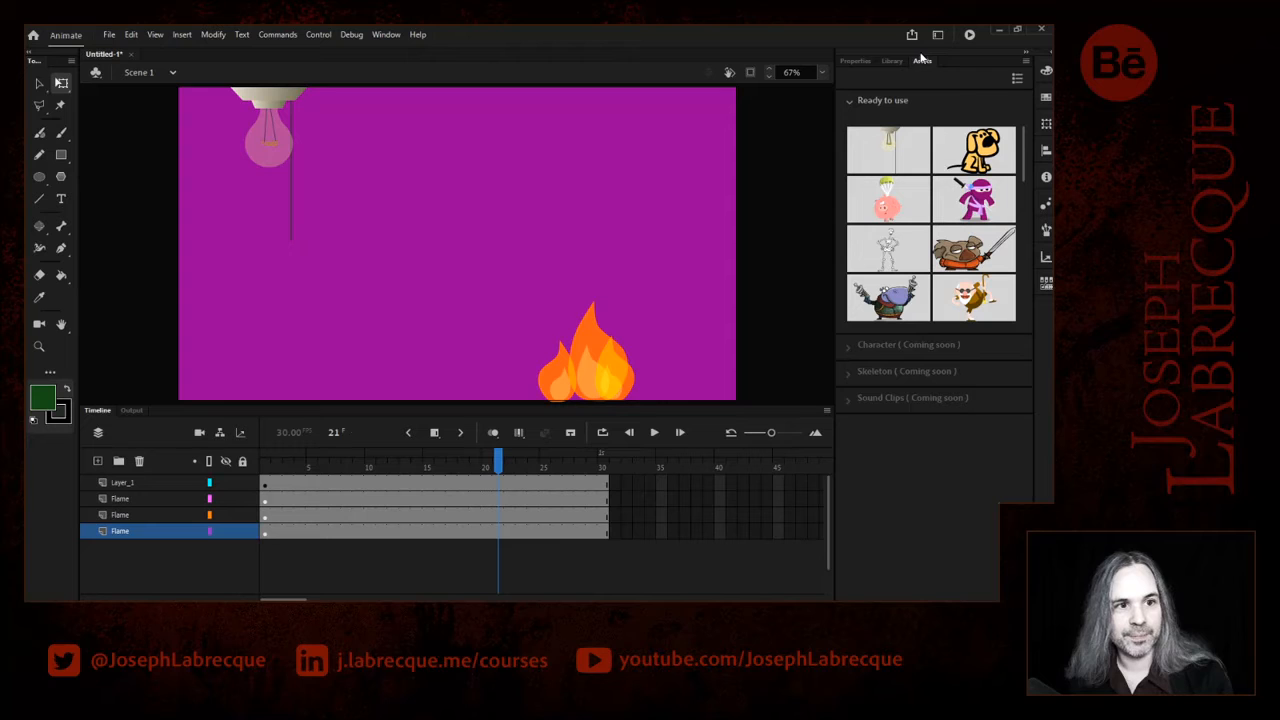
pyautogui.click(1015, 75)
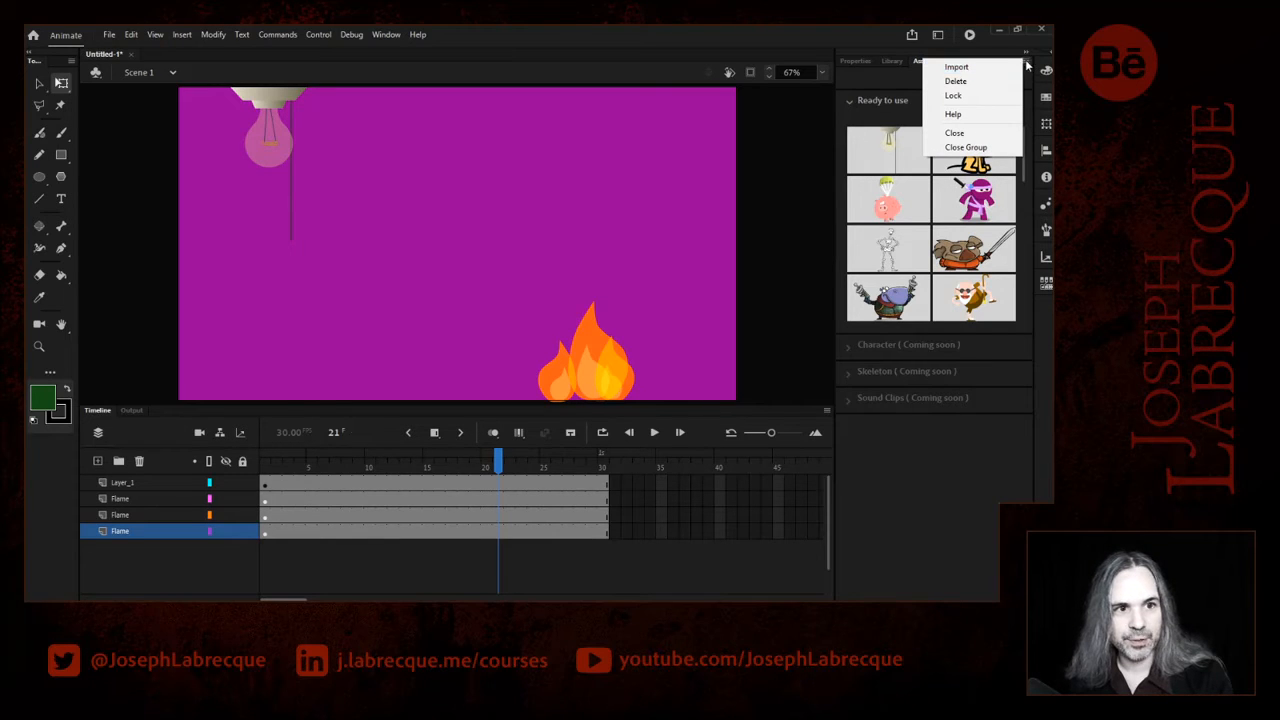
pyautogui.click(914, 470)
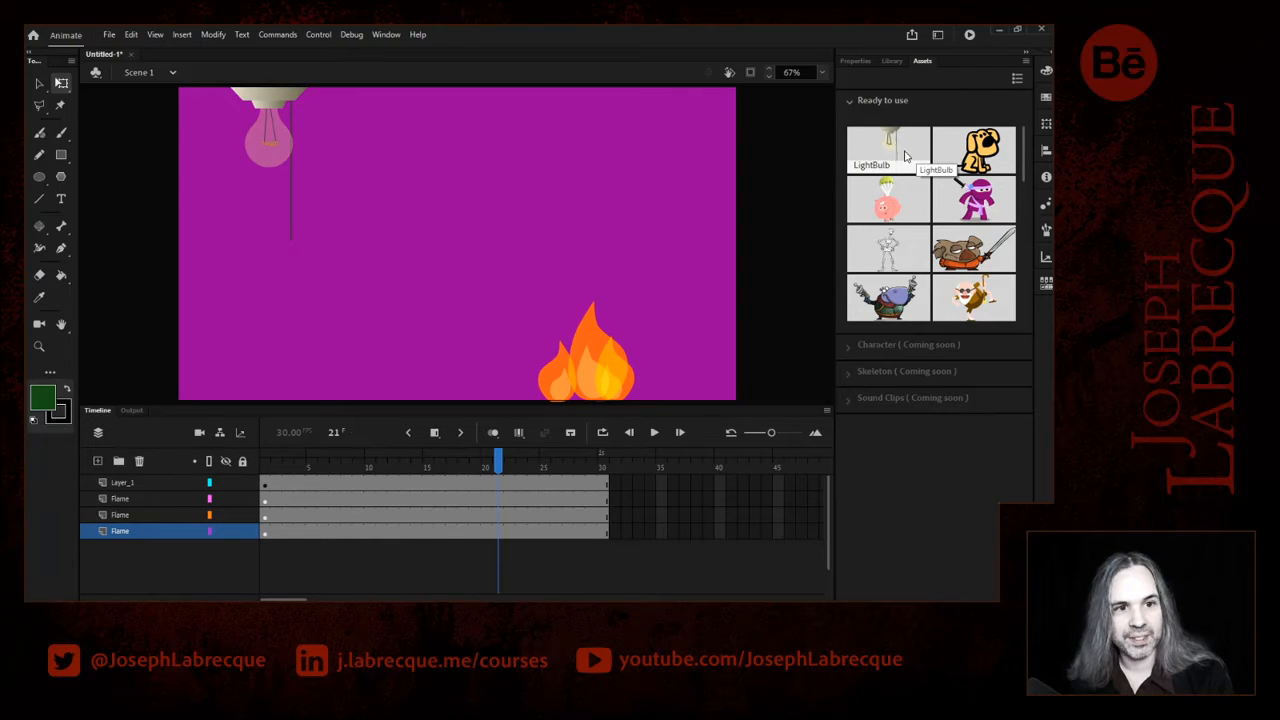
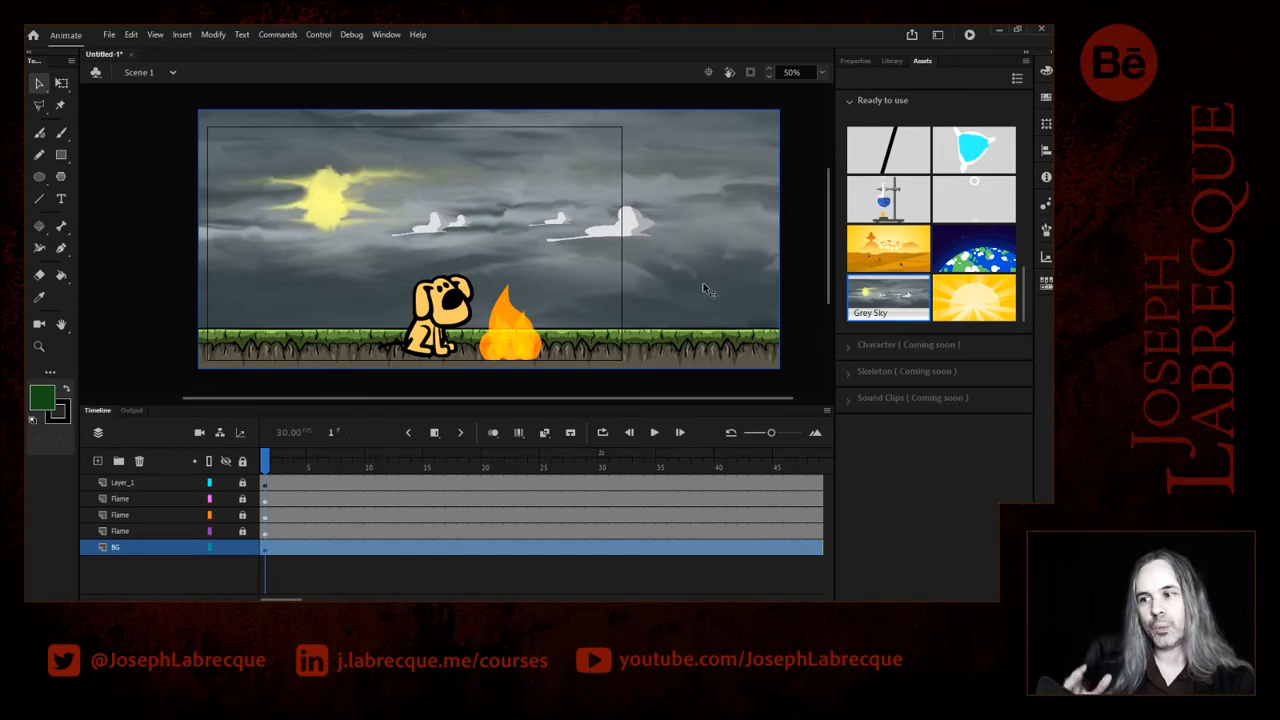
# - Rename Layer_1 as Puppy
pyautogui.click(127, 485)
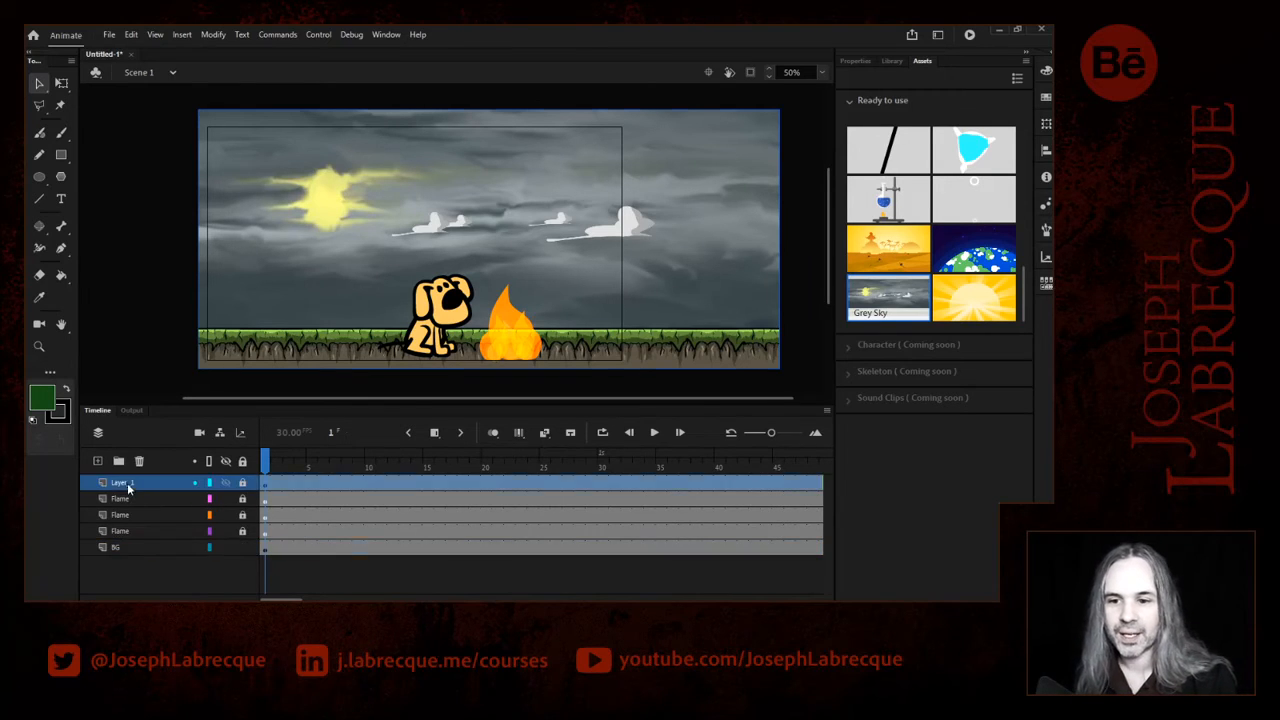
pyautogui.doubleClick(125, 484)
pyautogui.write('Puppy')
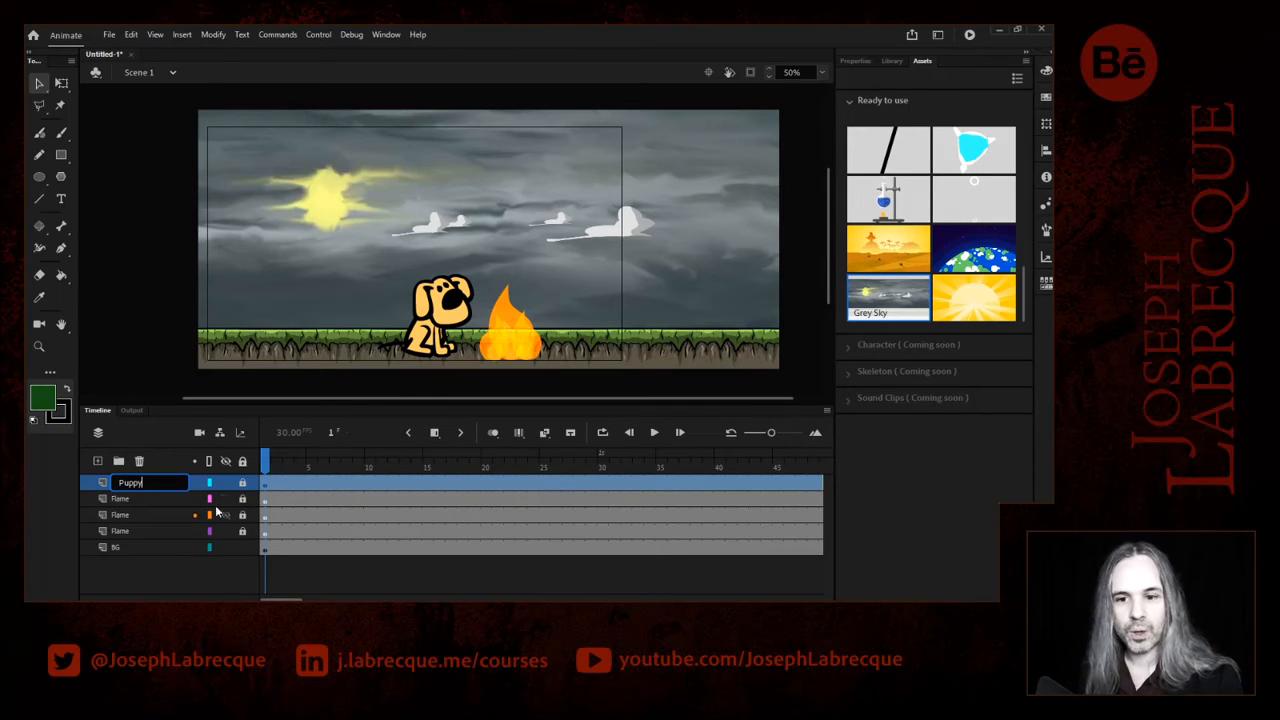
pyautogui.press('Return')
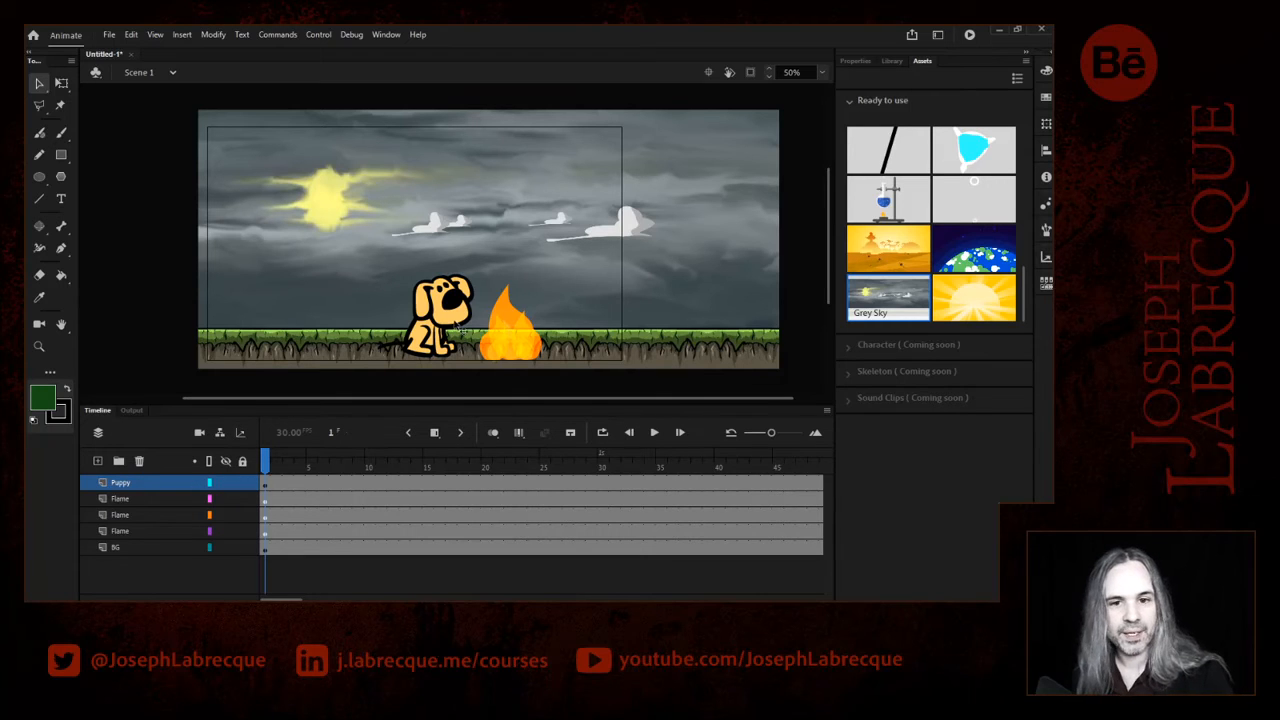
# - Move the puppy to the stage's right edge on the grass and place the three flames together just to its right
pyautogui.moveTo(446, 316); pyautogui.dragTo(639, 304)
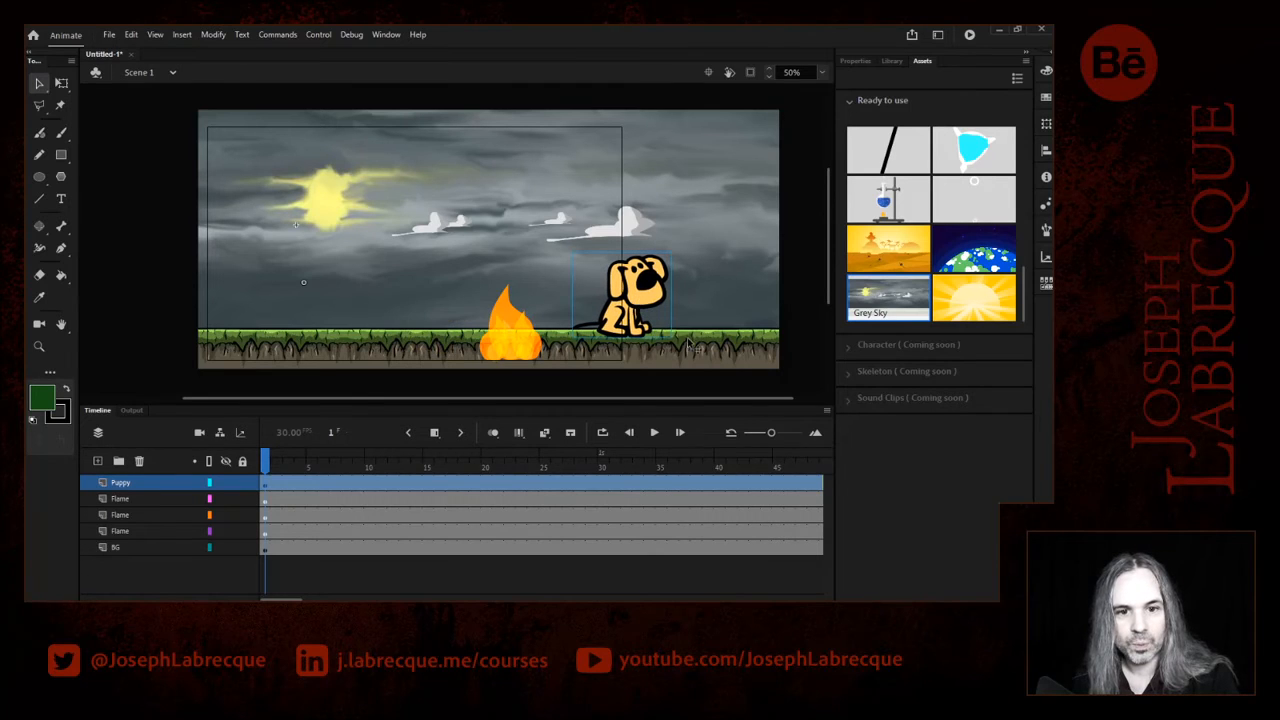
pyautogui.click(499, 347)
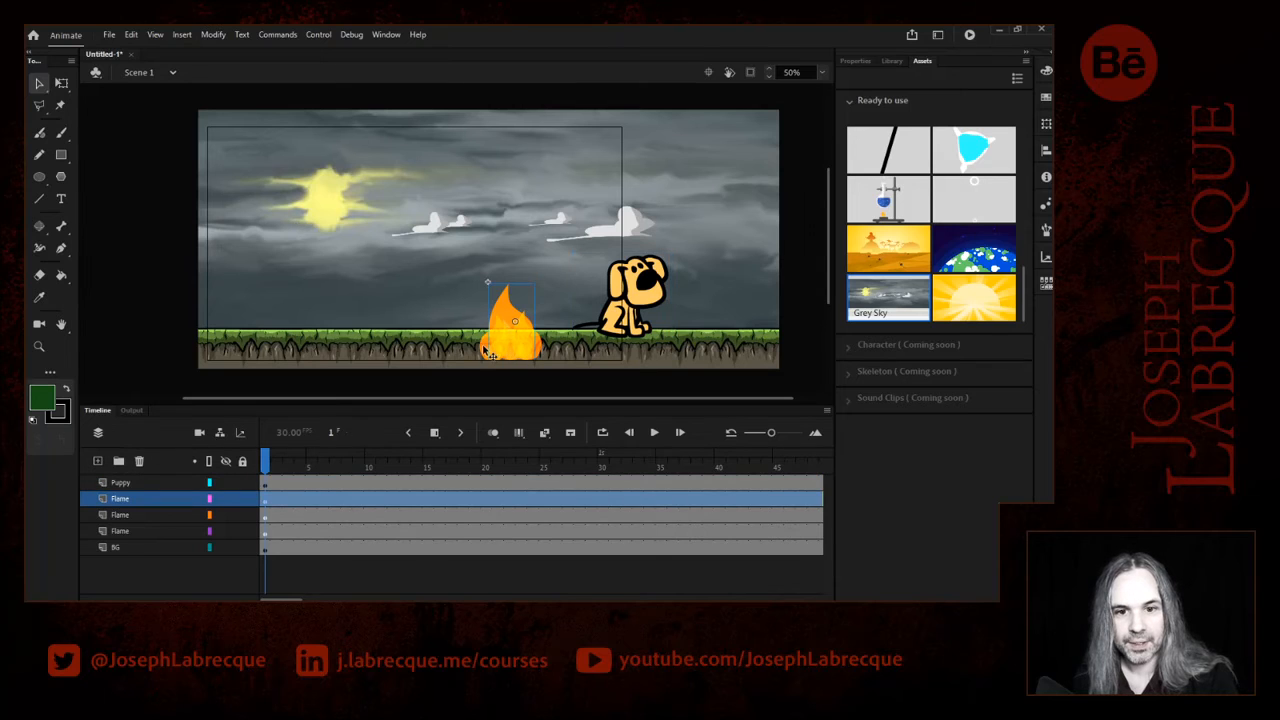
pyautogui.click(487, 352)
pyautogui.click(544, 351)
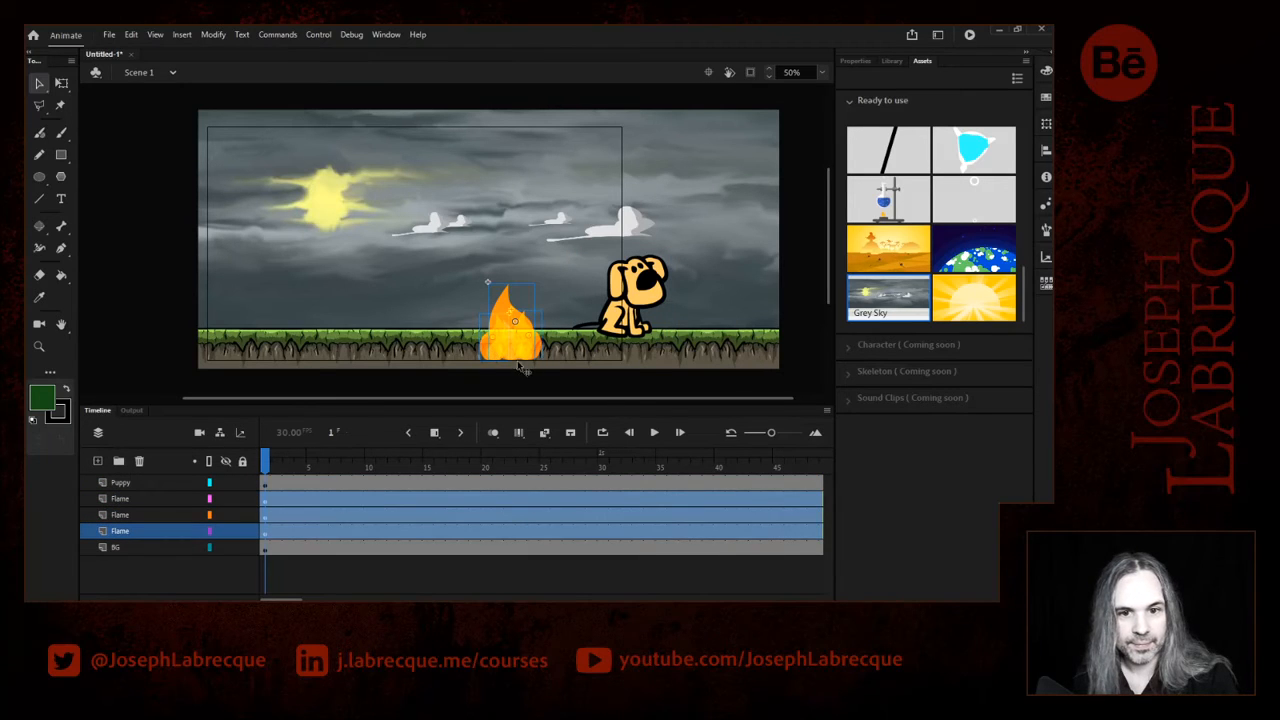
pyautogui.moveTo(530, 343); pyautogui.dragTo(724, 320)
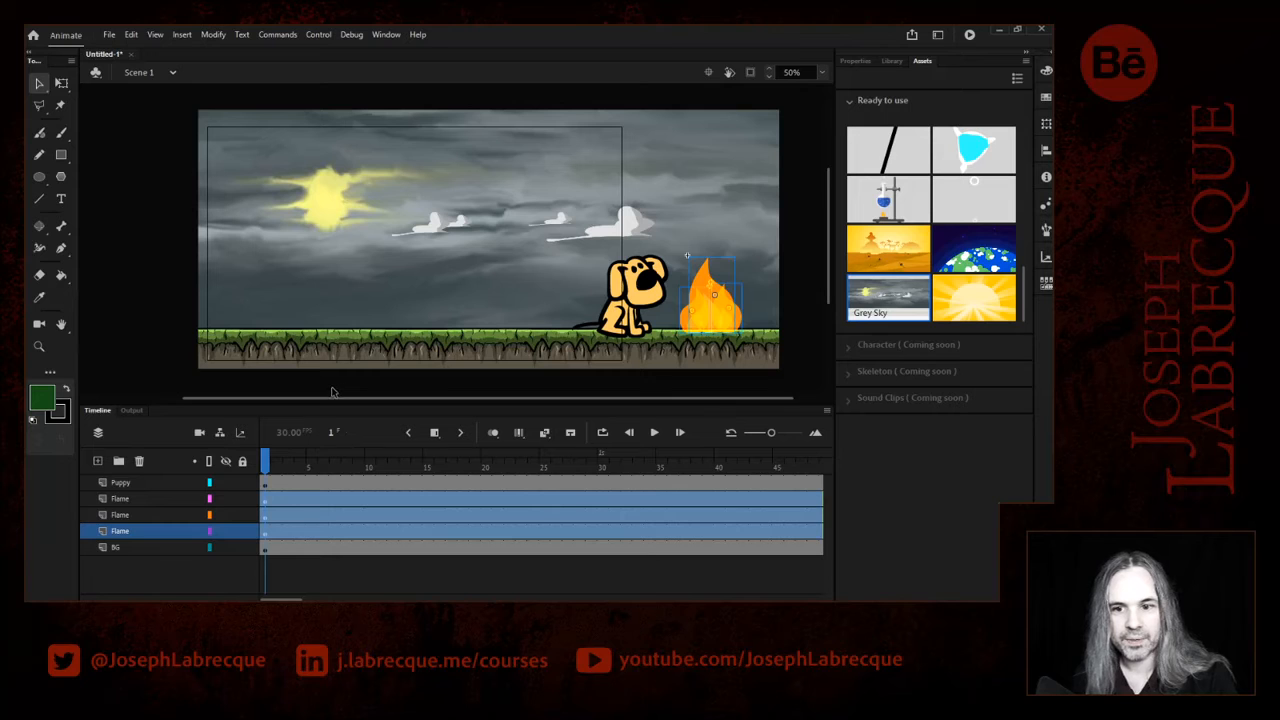
# - Scrub the playhead to frame 10 to preview the scene and save the document as puppy.fla
pyautogui.moveTo(266, 457); pyautogui.dragTo(372, 434)
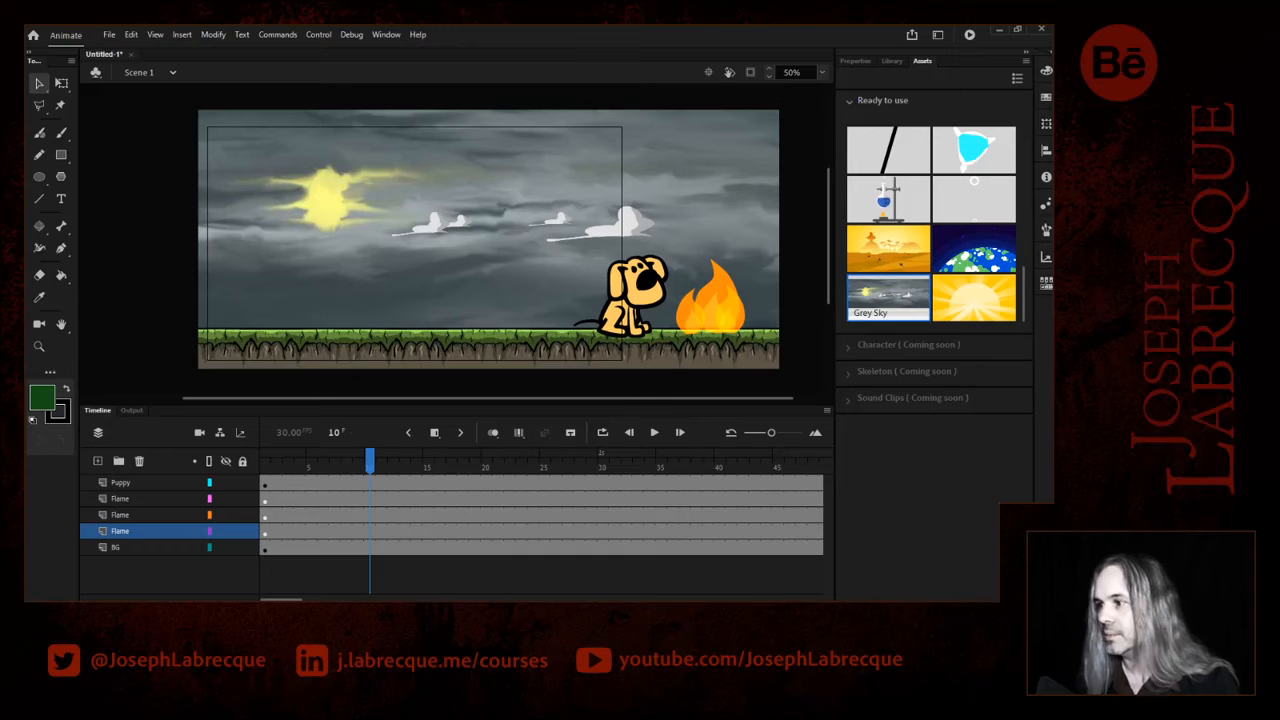
pyautogui.press('Return')
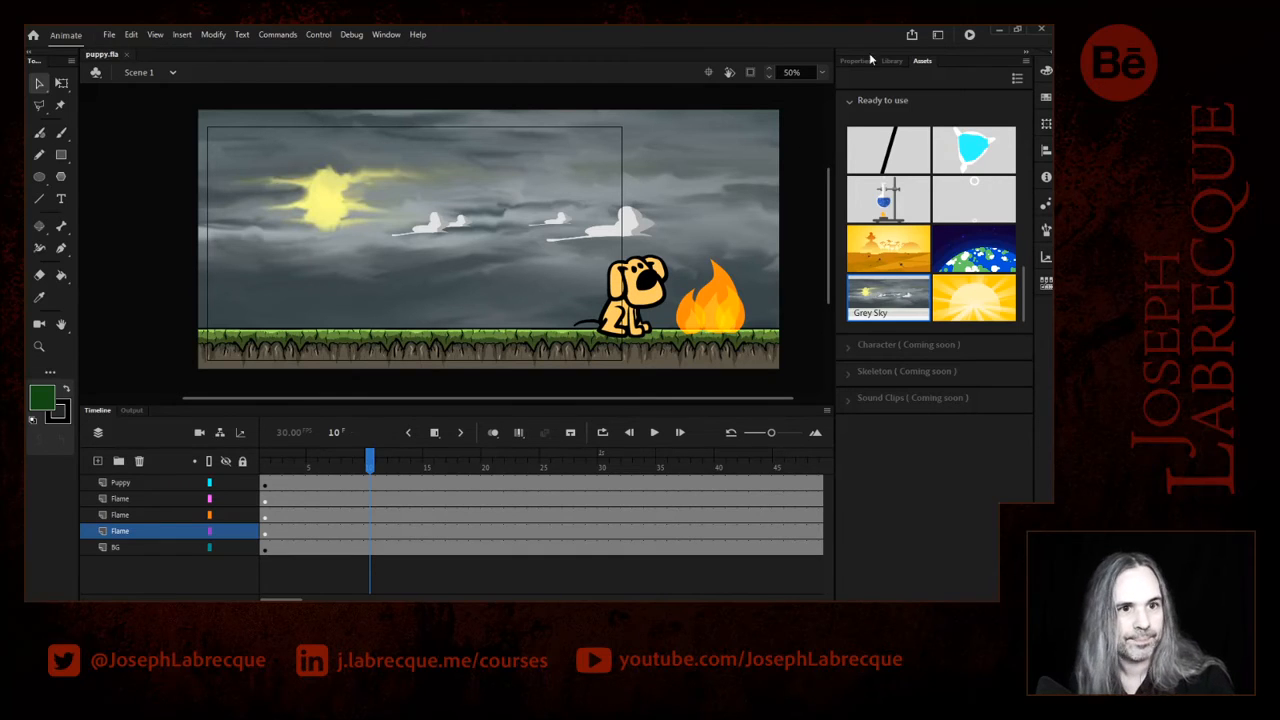
# - Test the movie, close the preview and return the playhead to frame 1
pyautogui.click(969, 34)
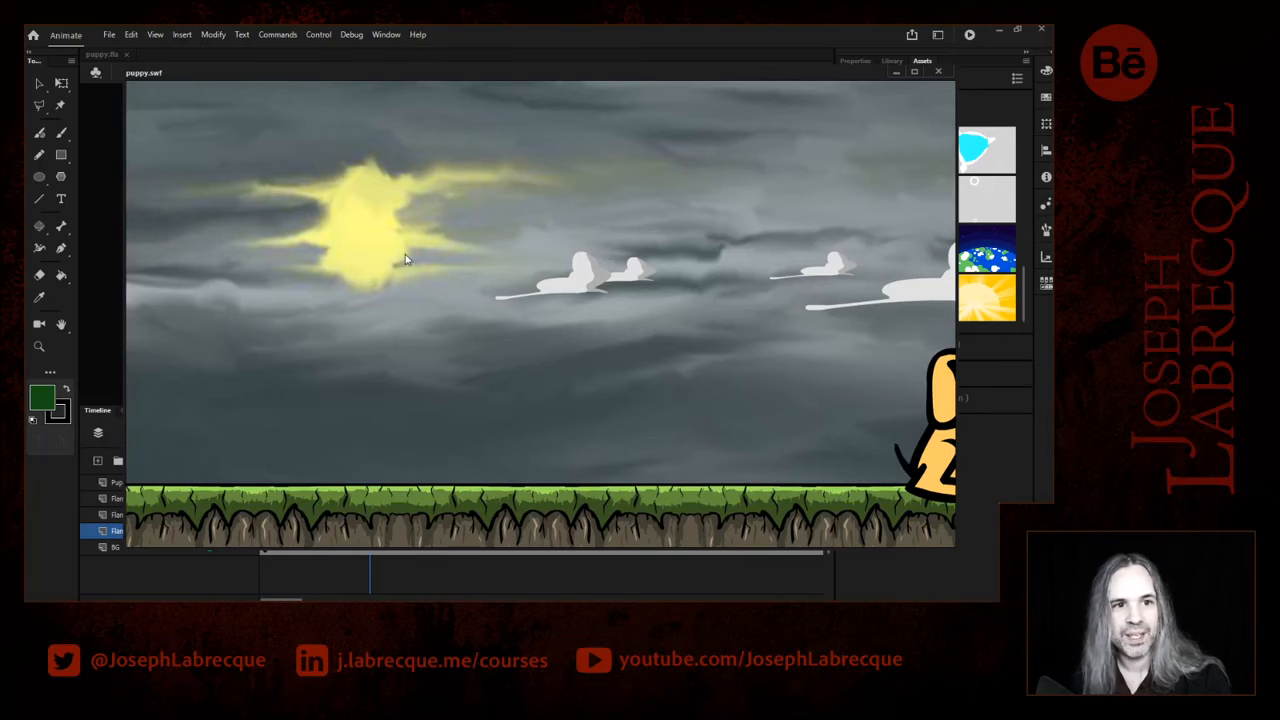
pyautogui.click(938, 71)
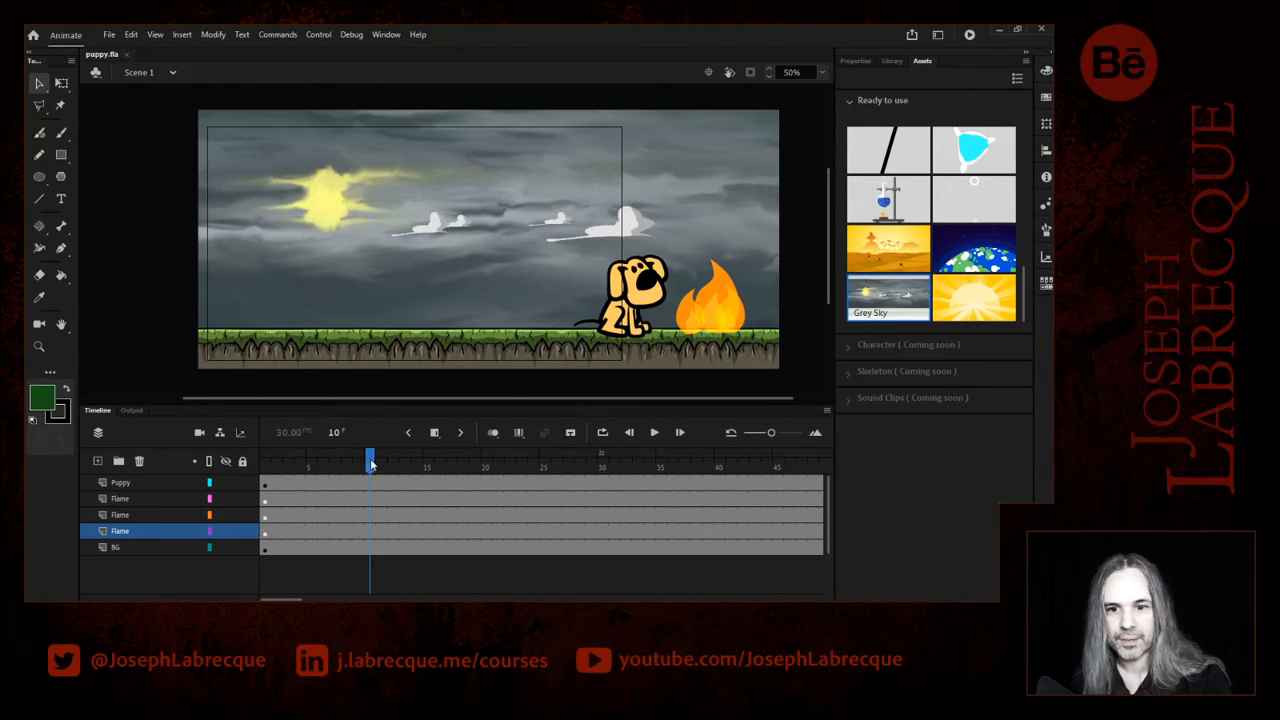
pyautogui.moveTo(370, 460); pyautogui.dragTo(265, 460)
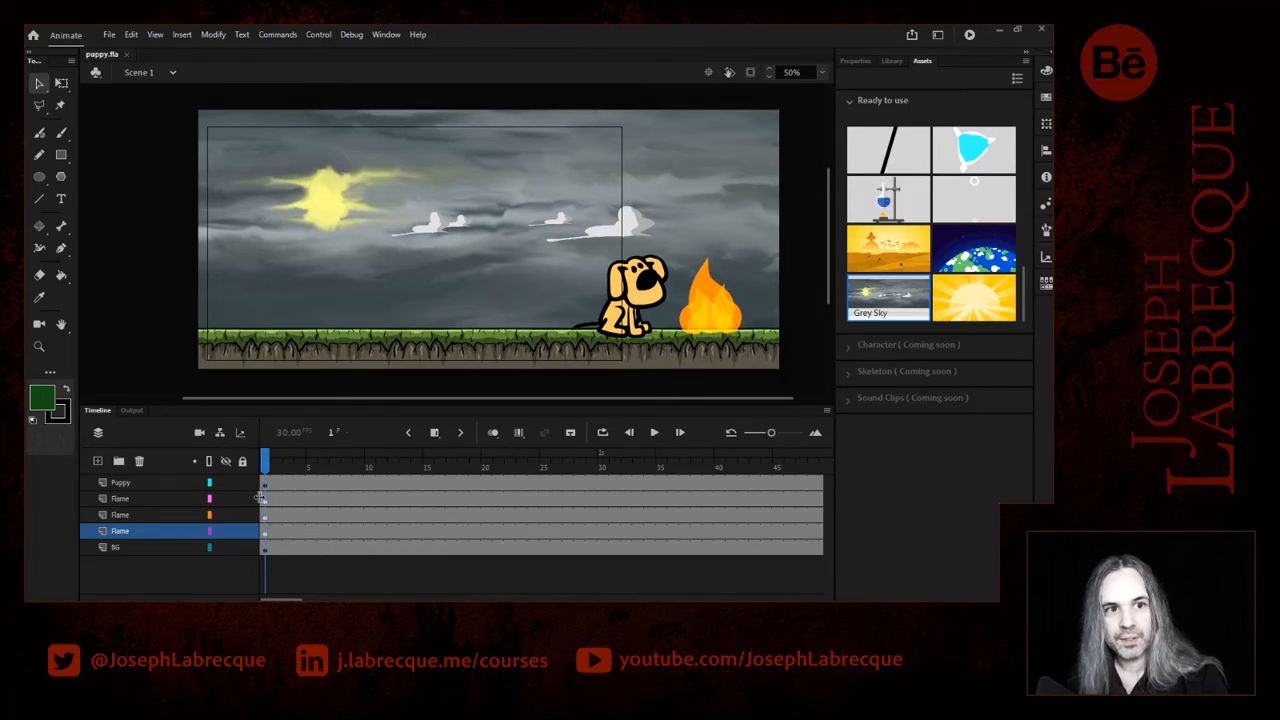
# - Review the detailed document settings, including the Use Advanced Layers mode, and accept them
pyautogui.click(855, 61)
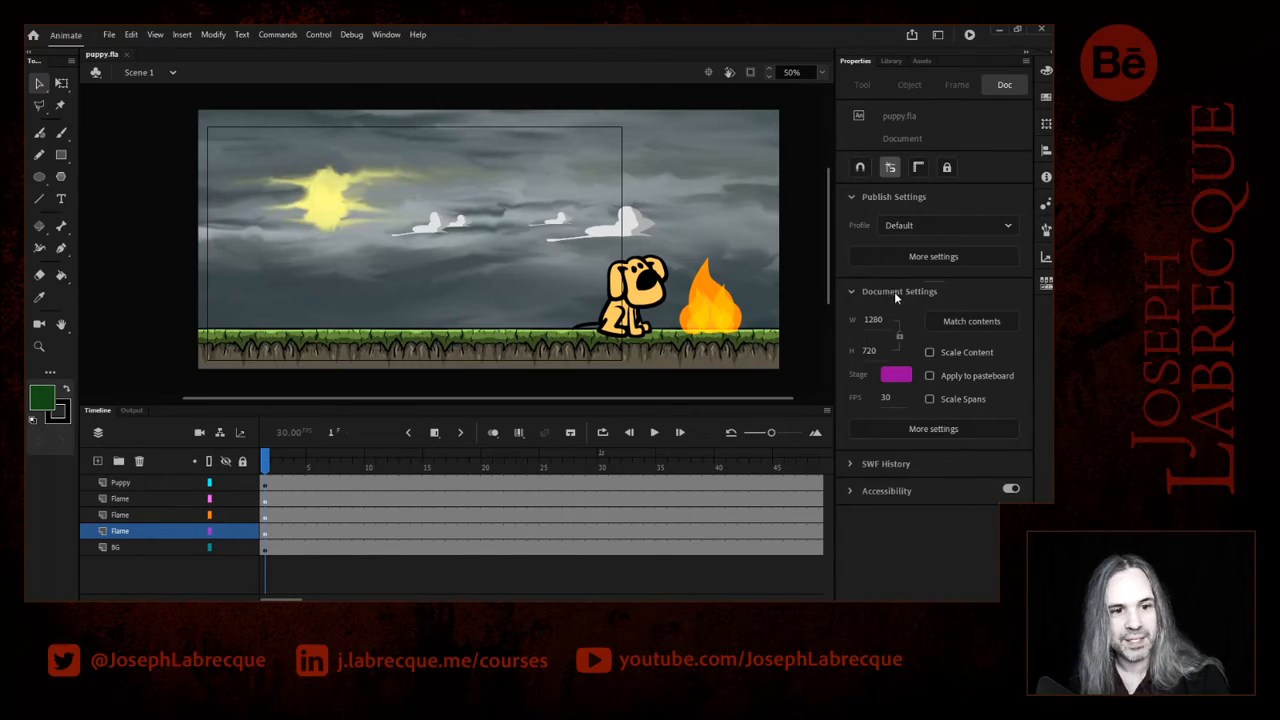
pyautogui.click(894, 430)
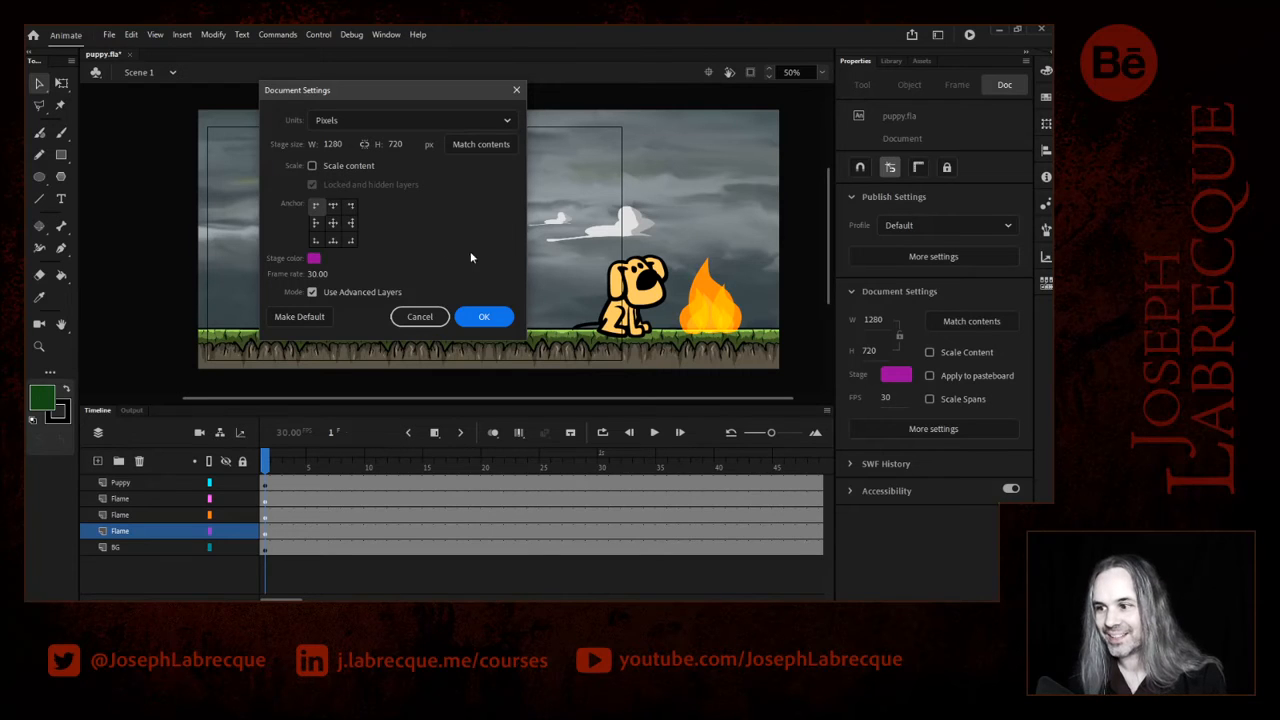
pyautogui.moveTo(394, 92); pyautogui.dragTo(446, 89)
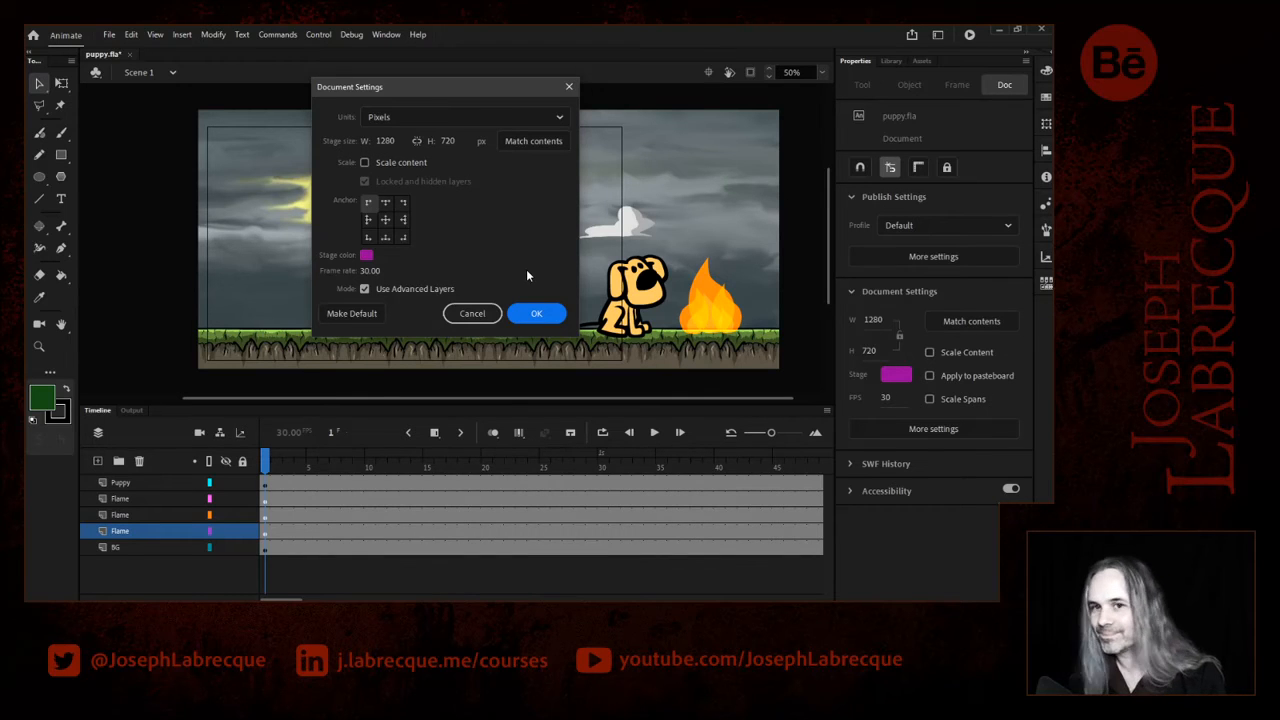
pyautogui.moveTo(491, 89); pyautogui.dragTo(480, 101)
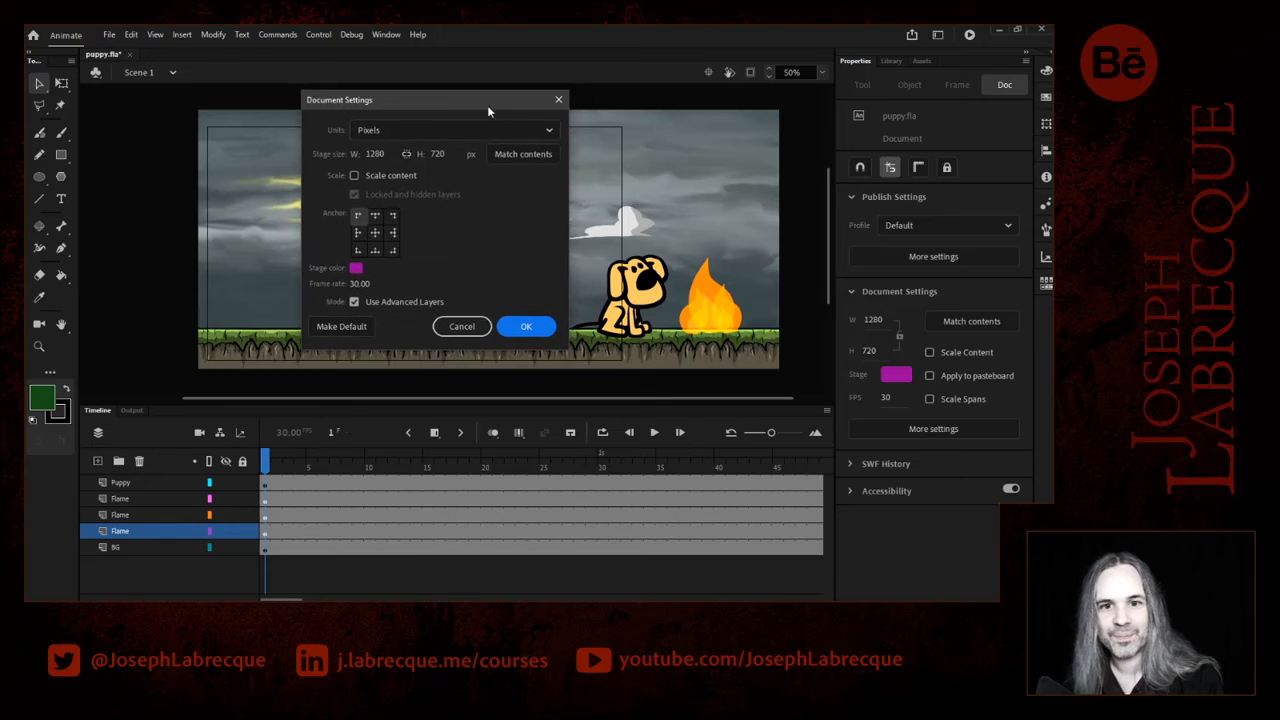
pyautogui.click(527, 327)
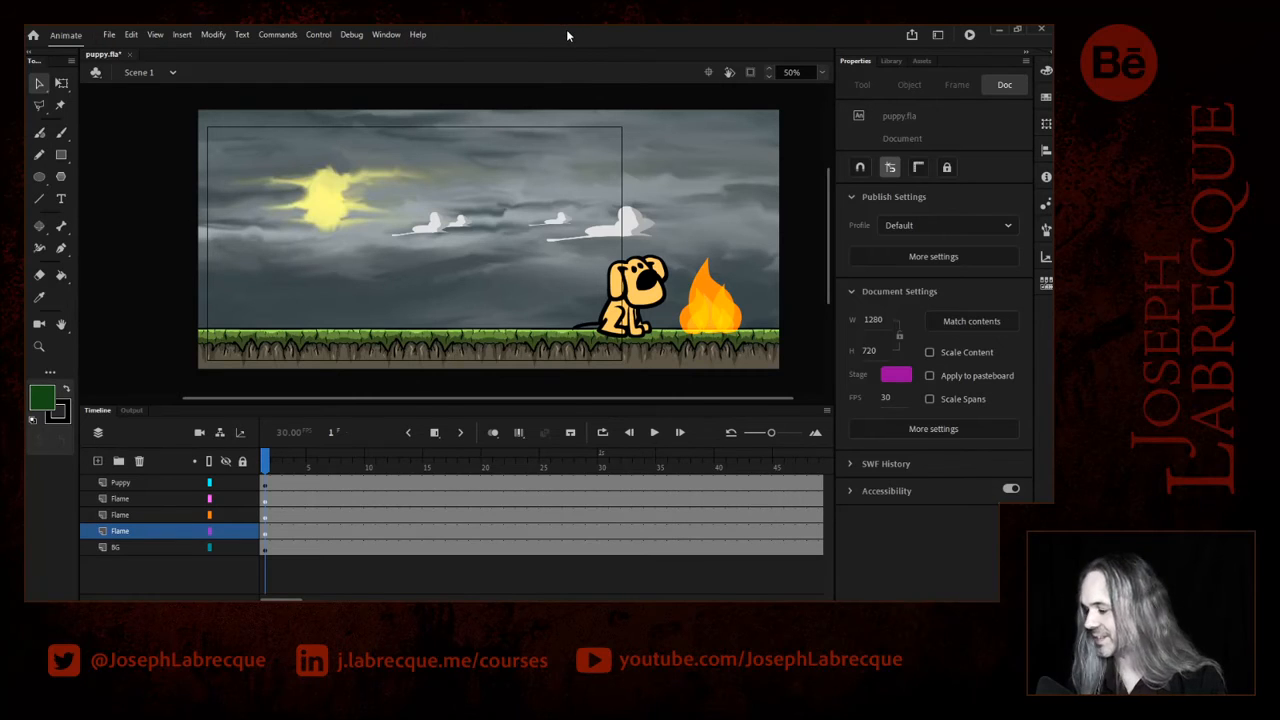
# - Save the document, add a camera to the scene and zoom the camera in to 114 %
pyautogui.hotkey('ctrl', 's')
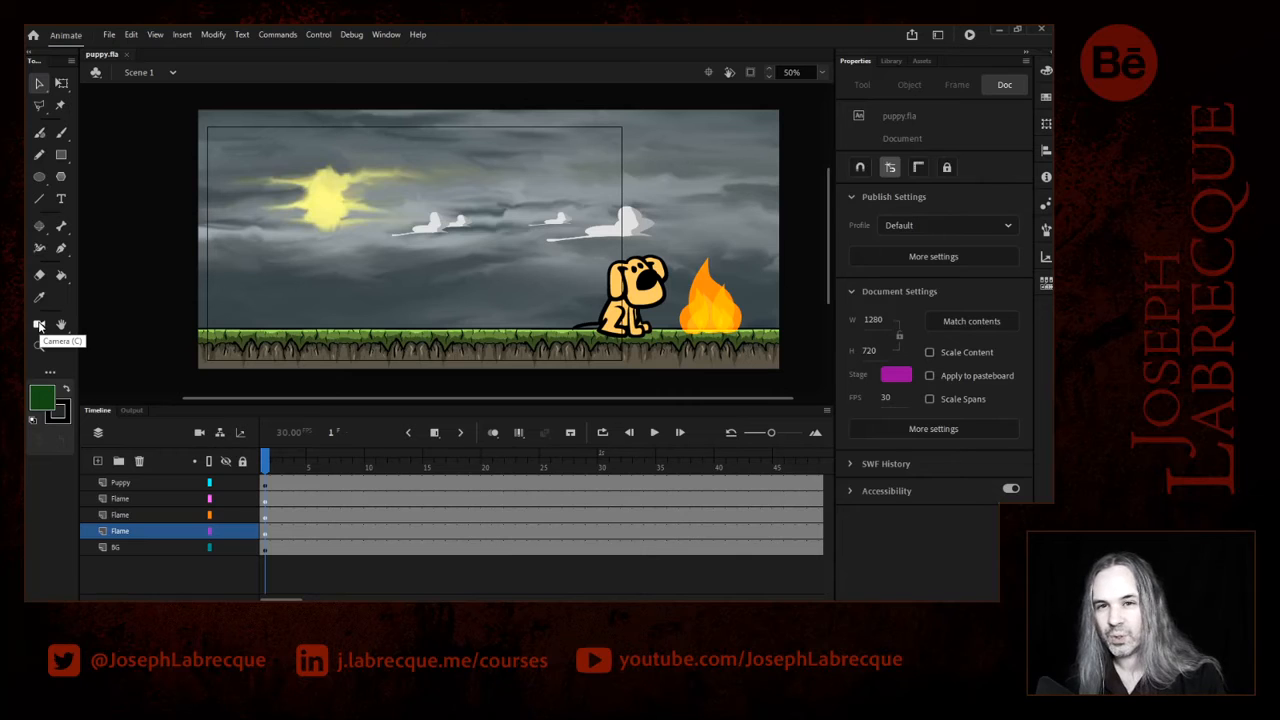
pyautogui.click(199, 433)
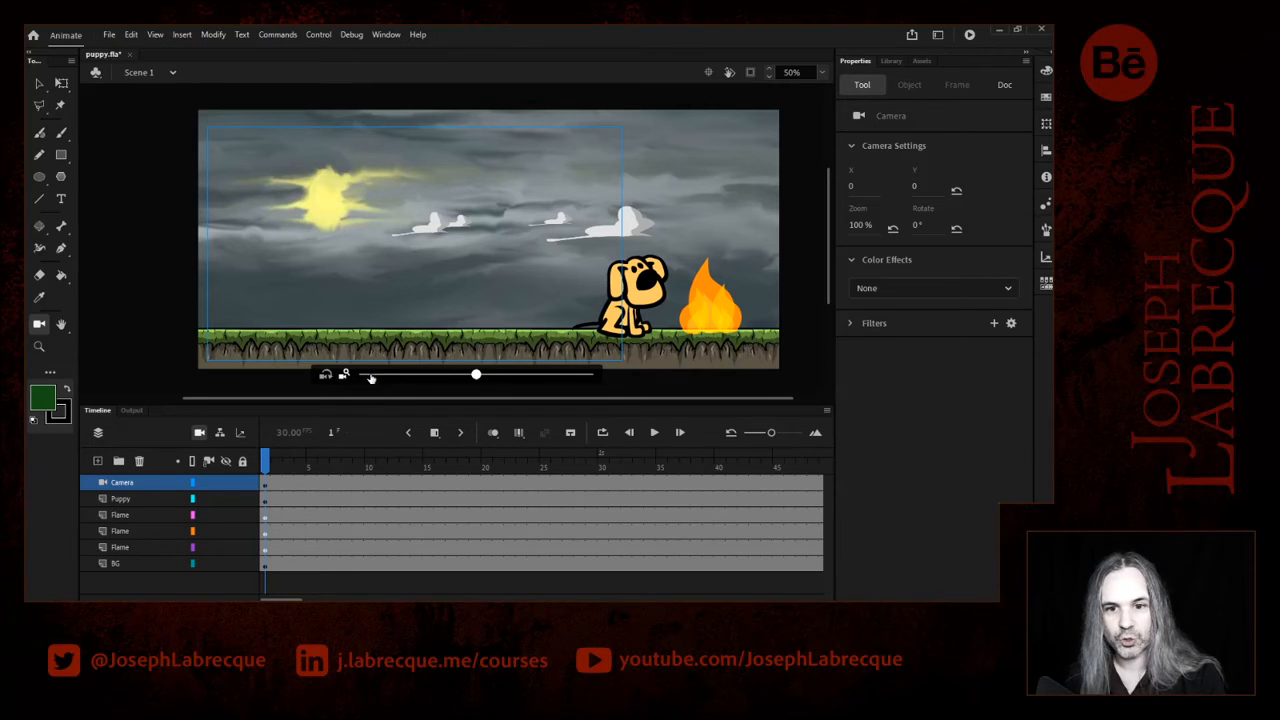
pyautogui.moveTo(496, 378); pyautogui.dragTo(548, 379)
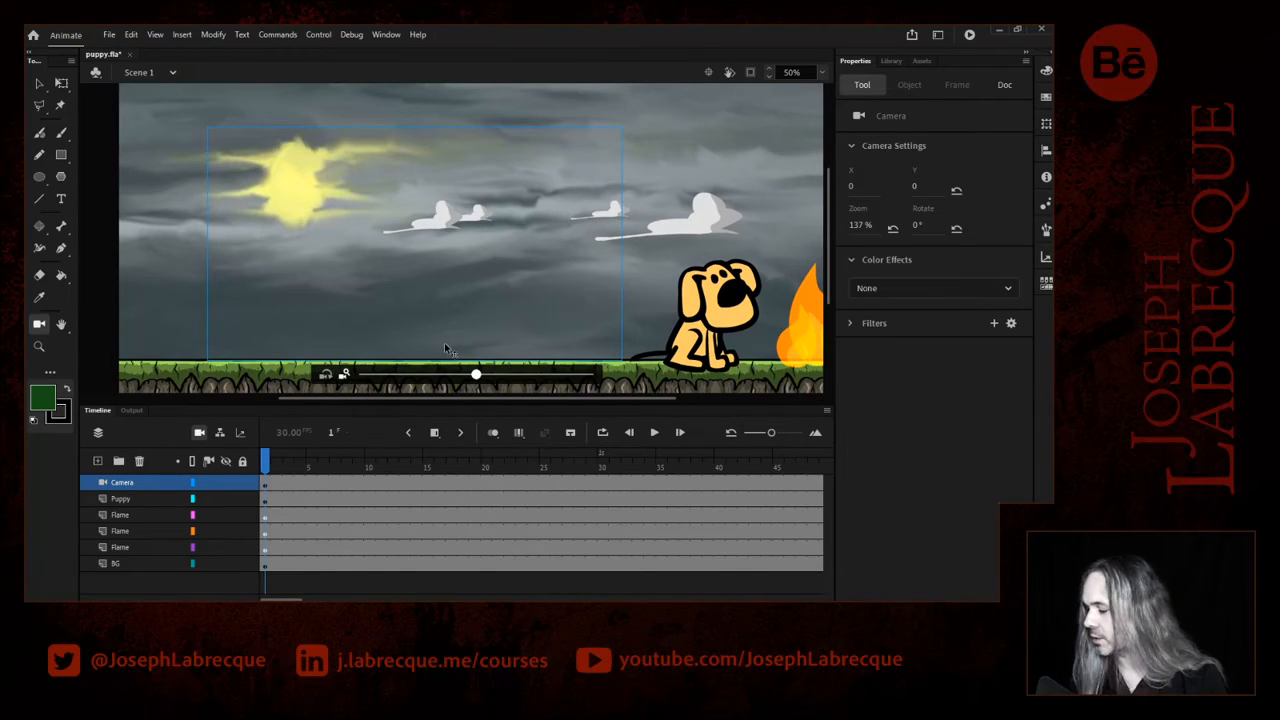
pyautogui.hotkey('ctrl', 'z')
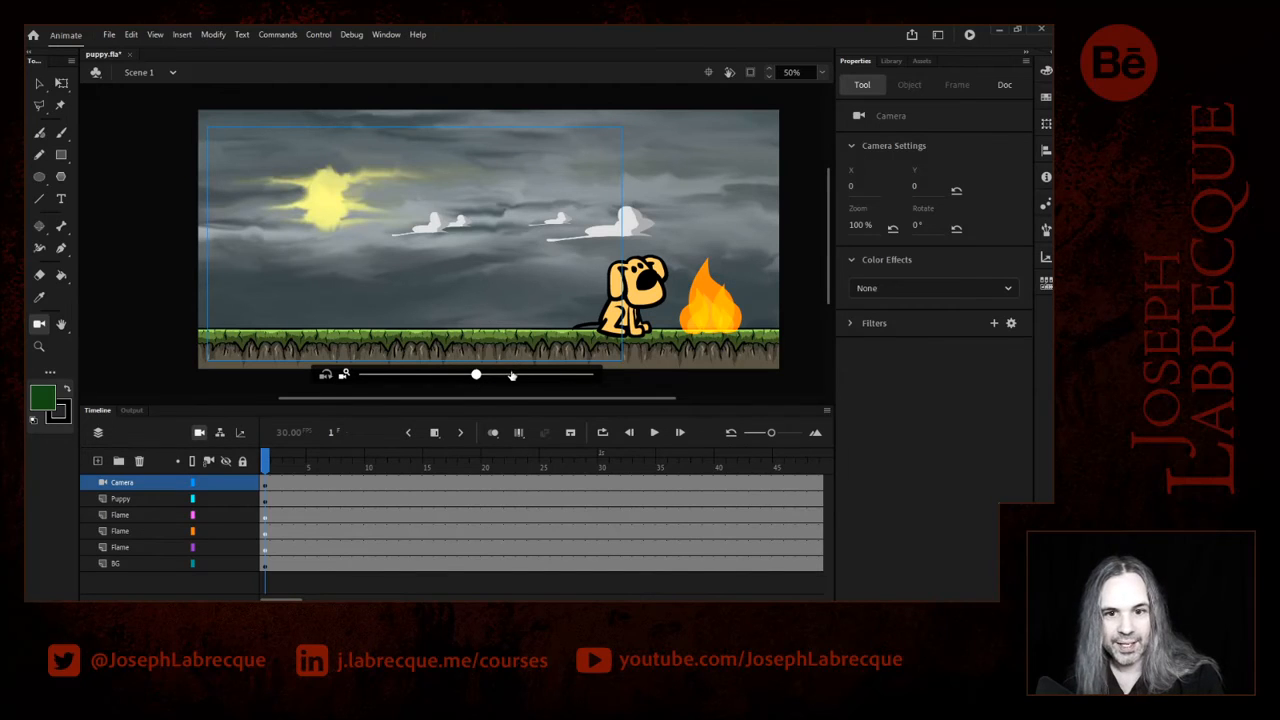
pyautogui.moveTo(476, 376); pyautogui.dragTo(508, 378)
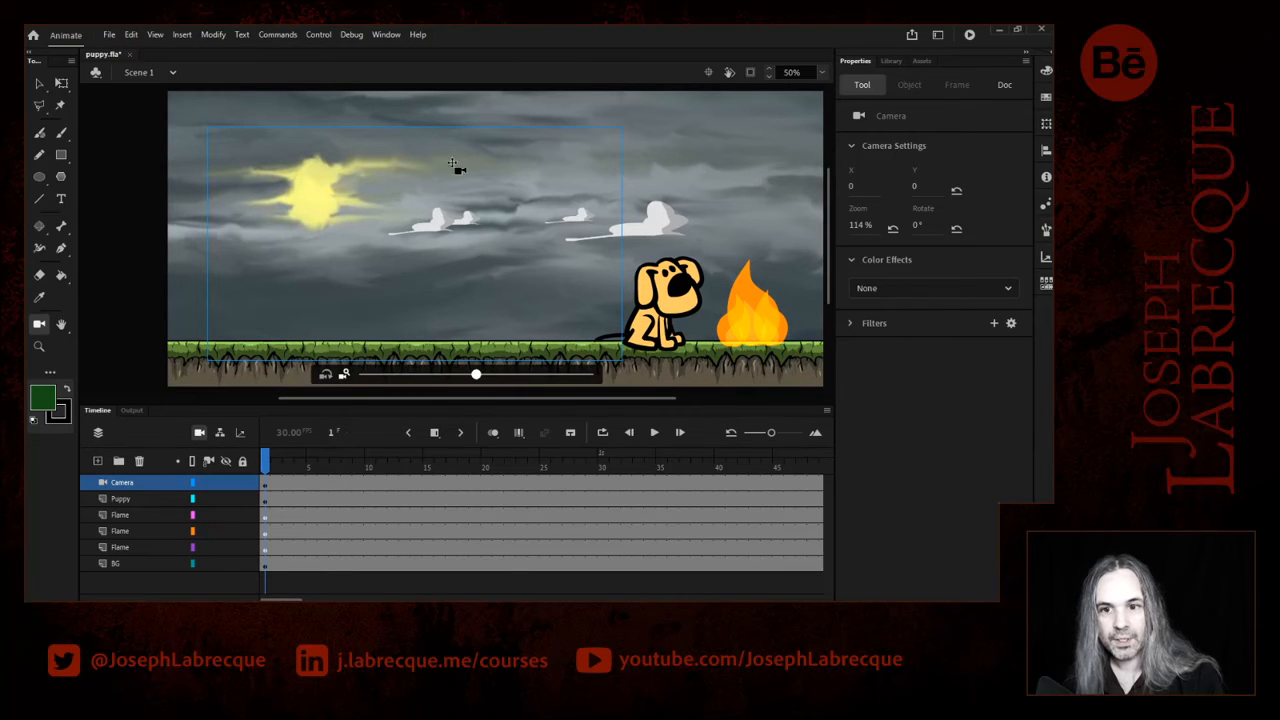
# - Pan the camera to about X 118, Y -26 and save the document
pyautogui.moveTo(354, 266); pyautogui.dragTo(306, 274)
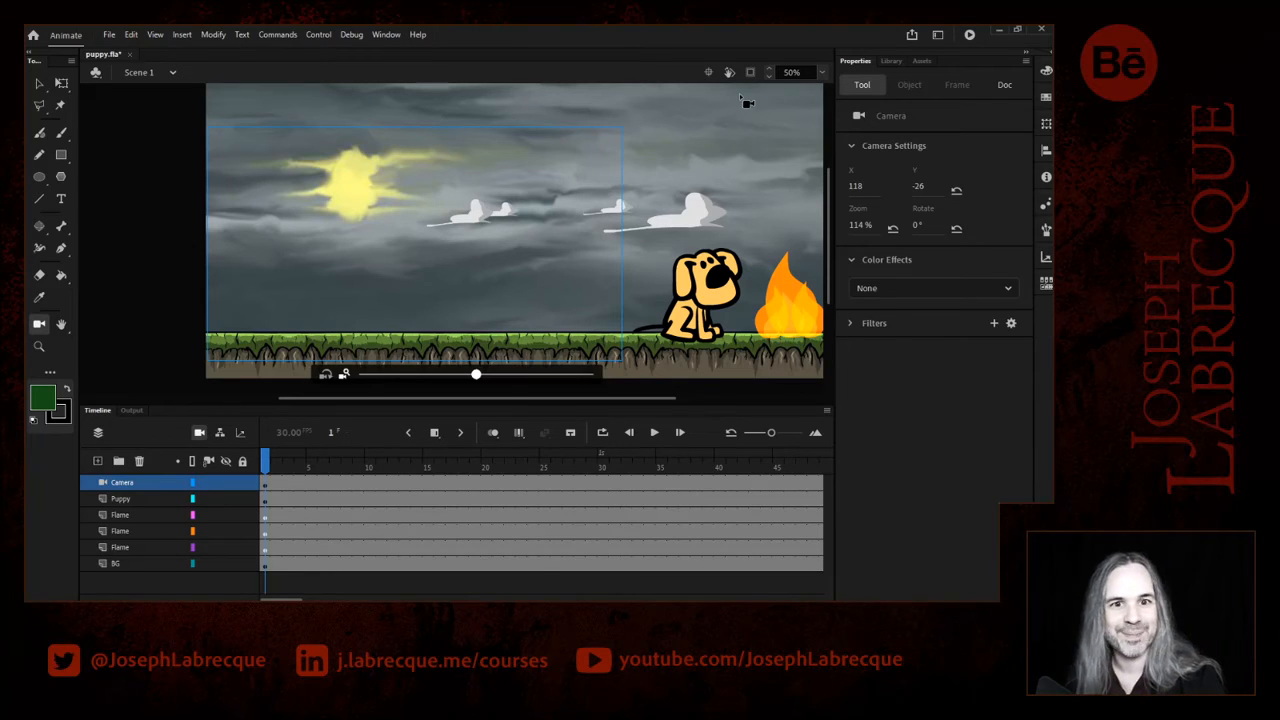
pyautogui.hotkey('ctrl', 's')
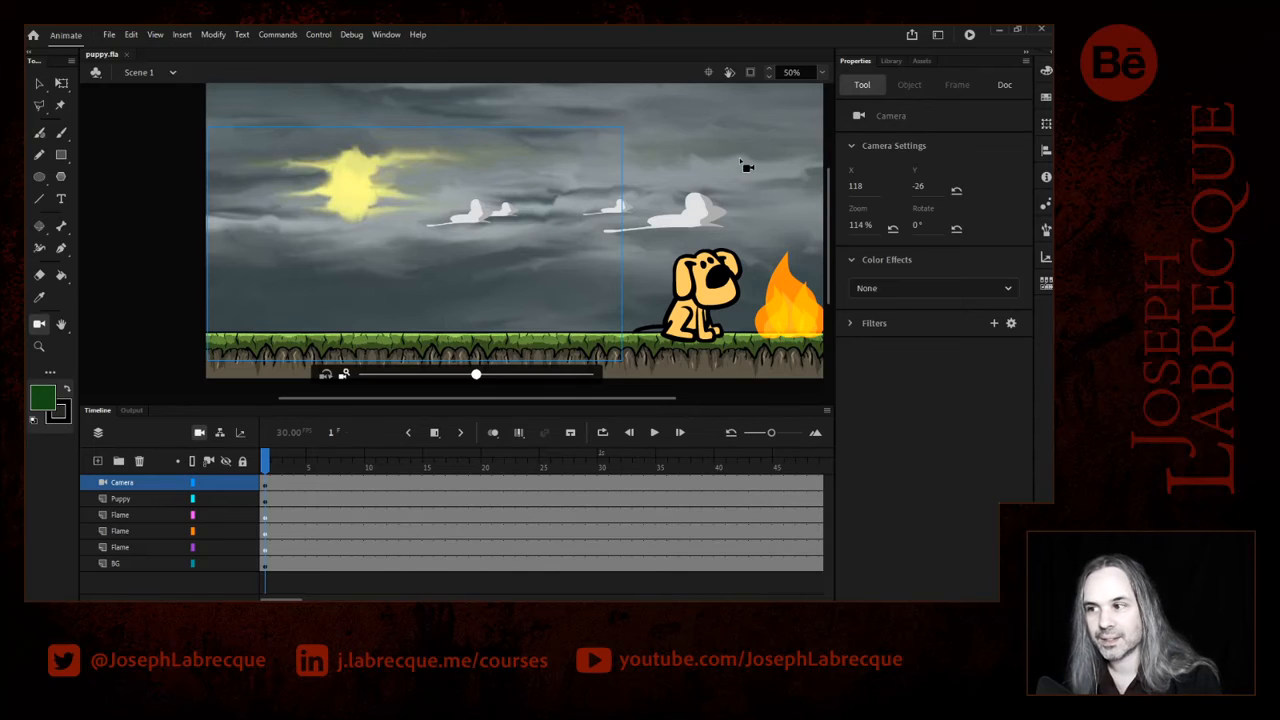
pyautogui.click(922, 61)
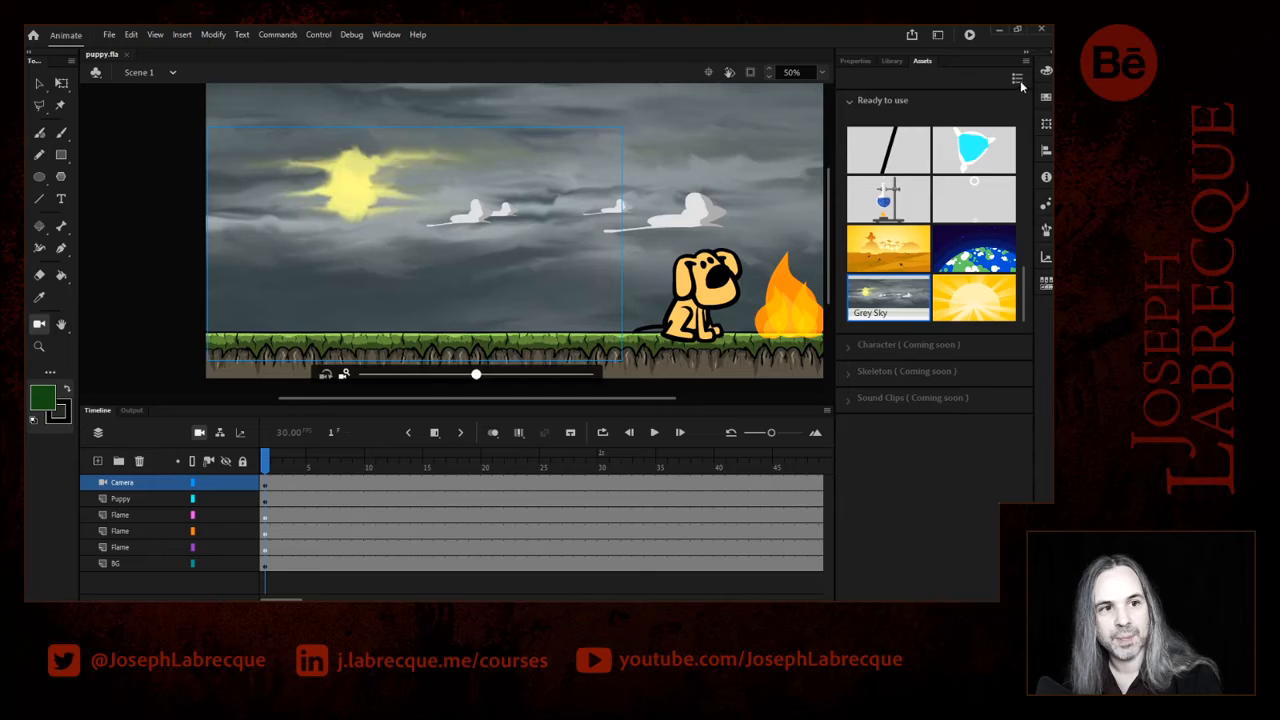
pyautogui.click(855, 61)
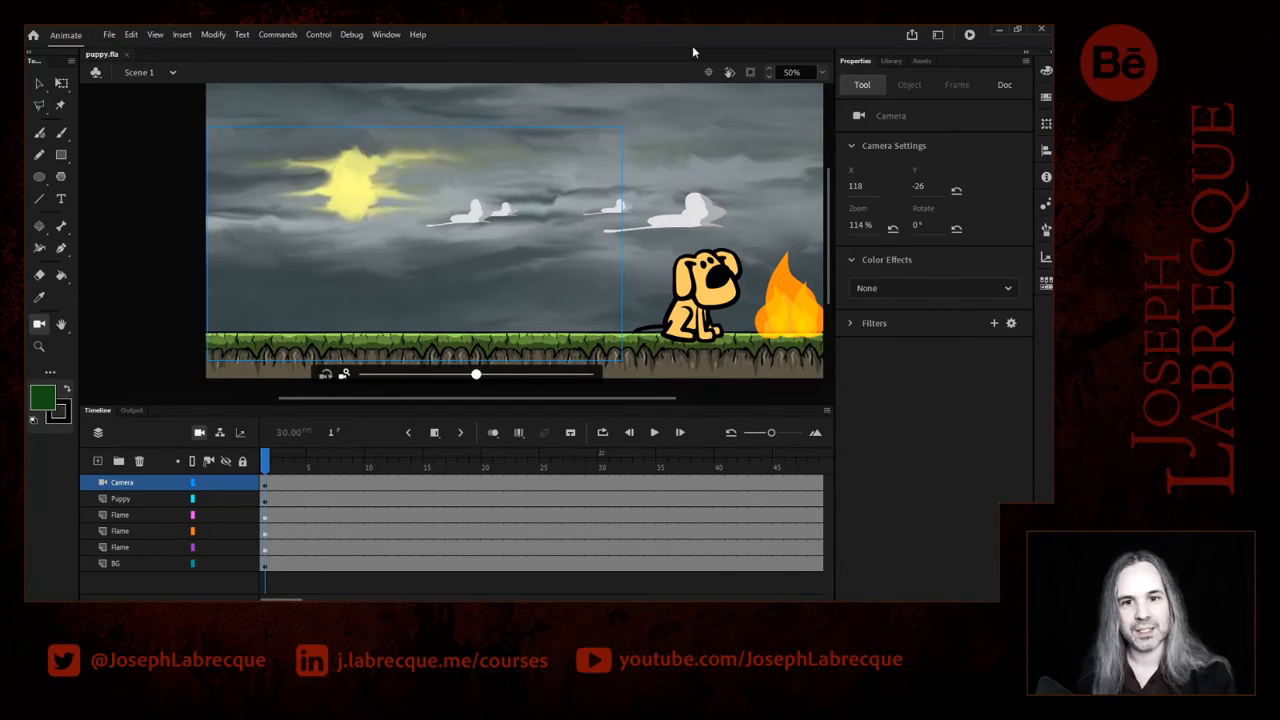
# - Inspect the animation inside the Scared Puppy symbol and its nested Dog_rig_sitting symbol, scrubbing through the frames, and return to Scene 1
pyautogui.press('v')
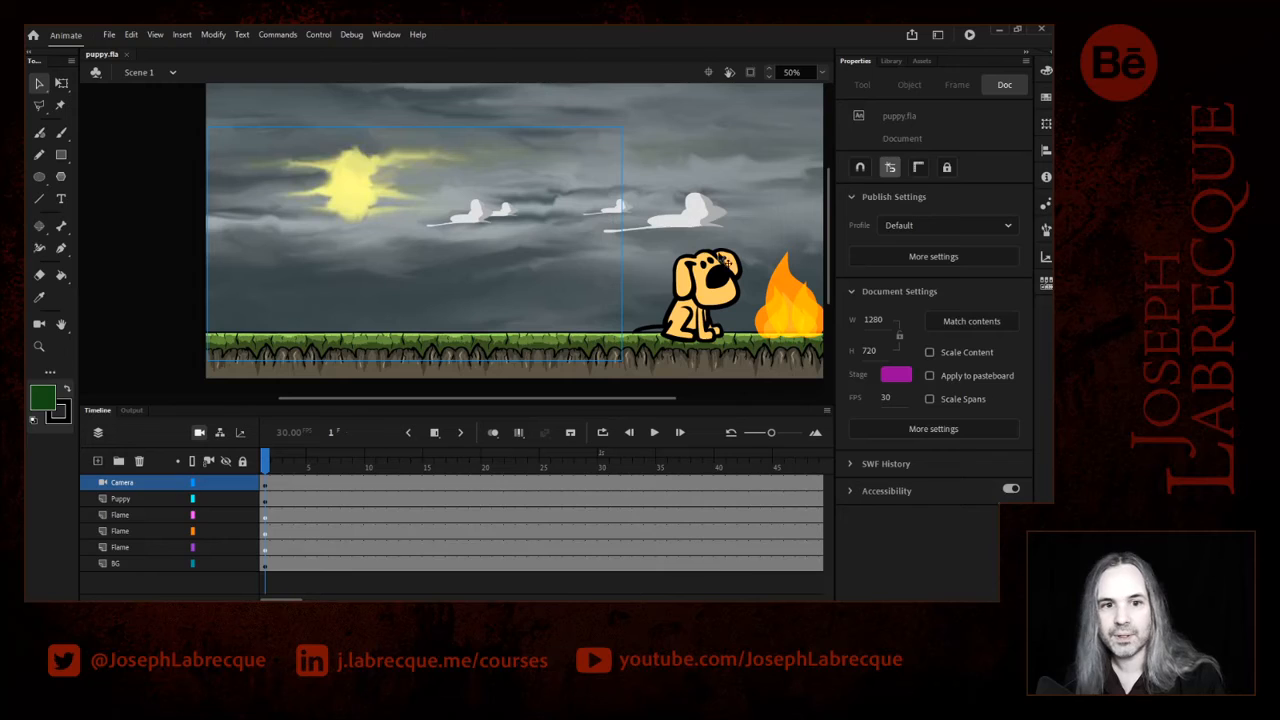
pyautogui.click(706, 278)
pyautogui.doubleClick(708, 282)
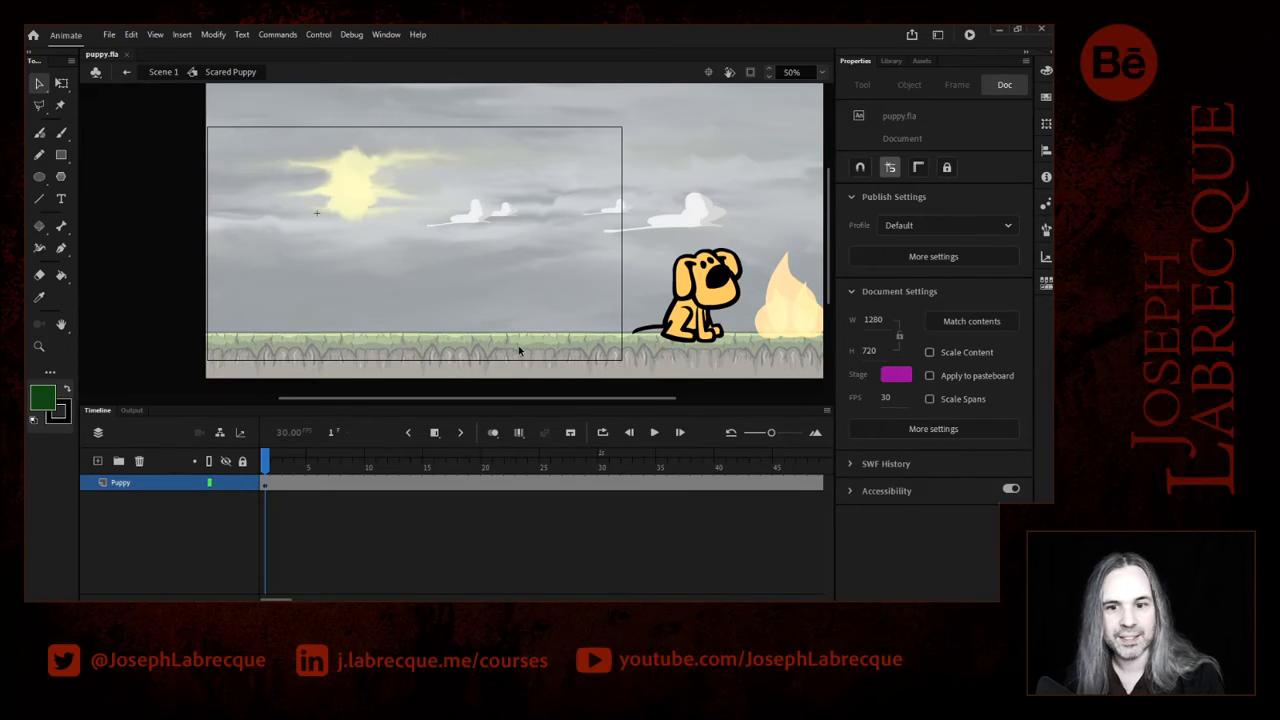
pyautogui.moveTo(275, 462); pyautogui.dragTo(708, 462)
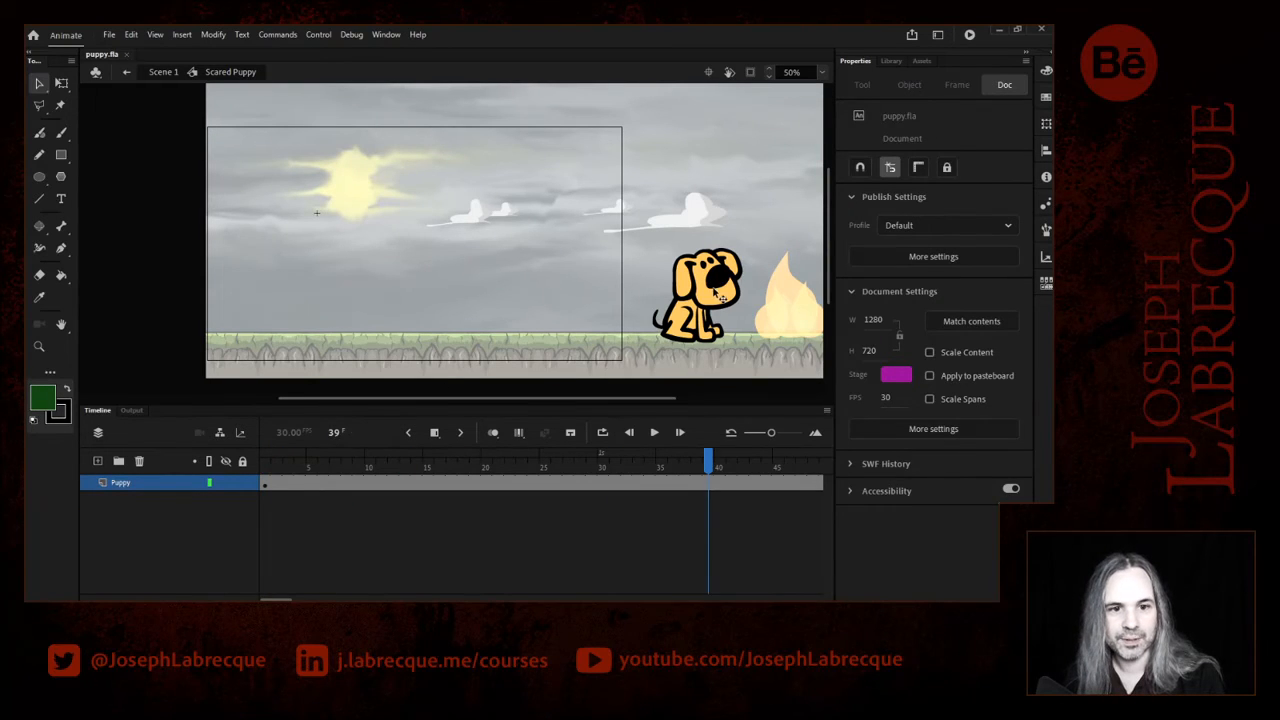
pyautogui.doubleClick(720, 296)
pyautogui.moveTo(543, 460); pyautogui.dragTo(264, 448)
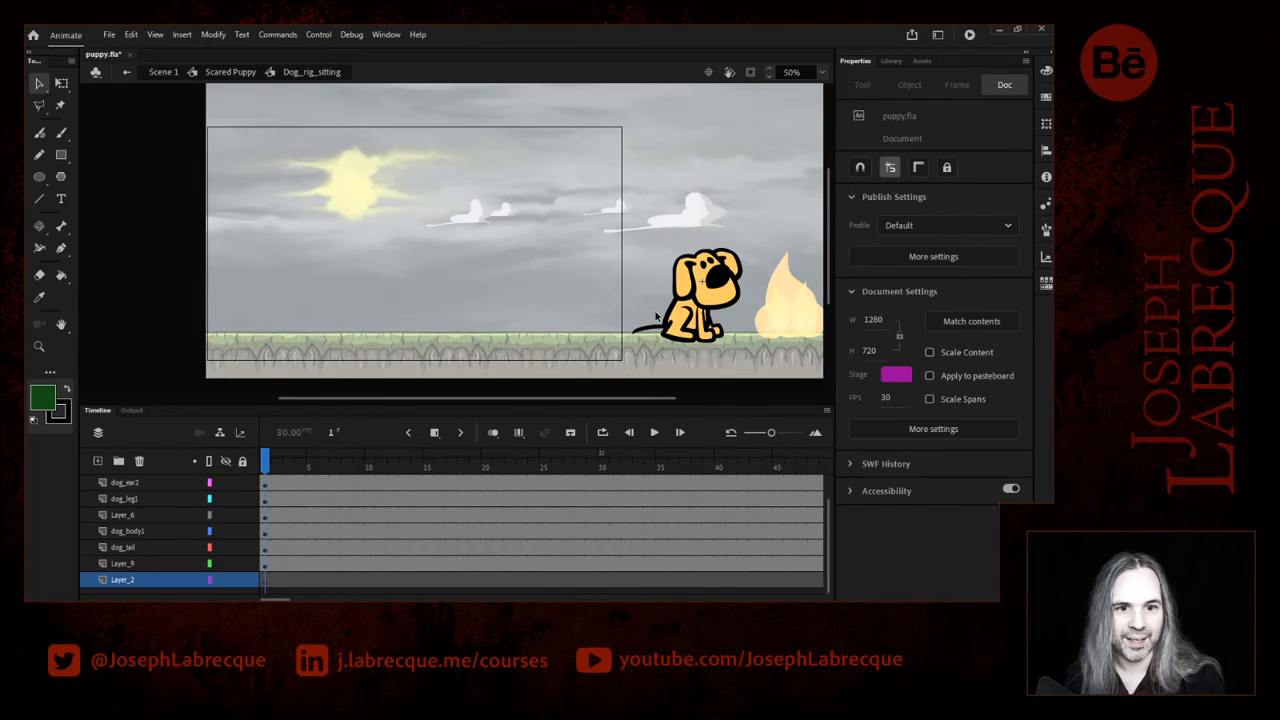
pyautogui.moveTo(266, 462); pyautogui.dragTo(185, 460)
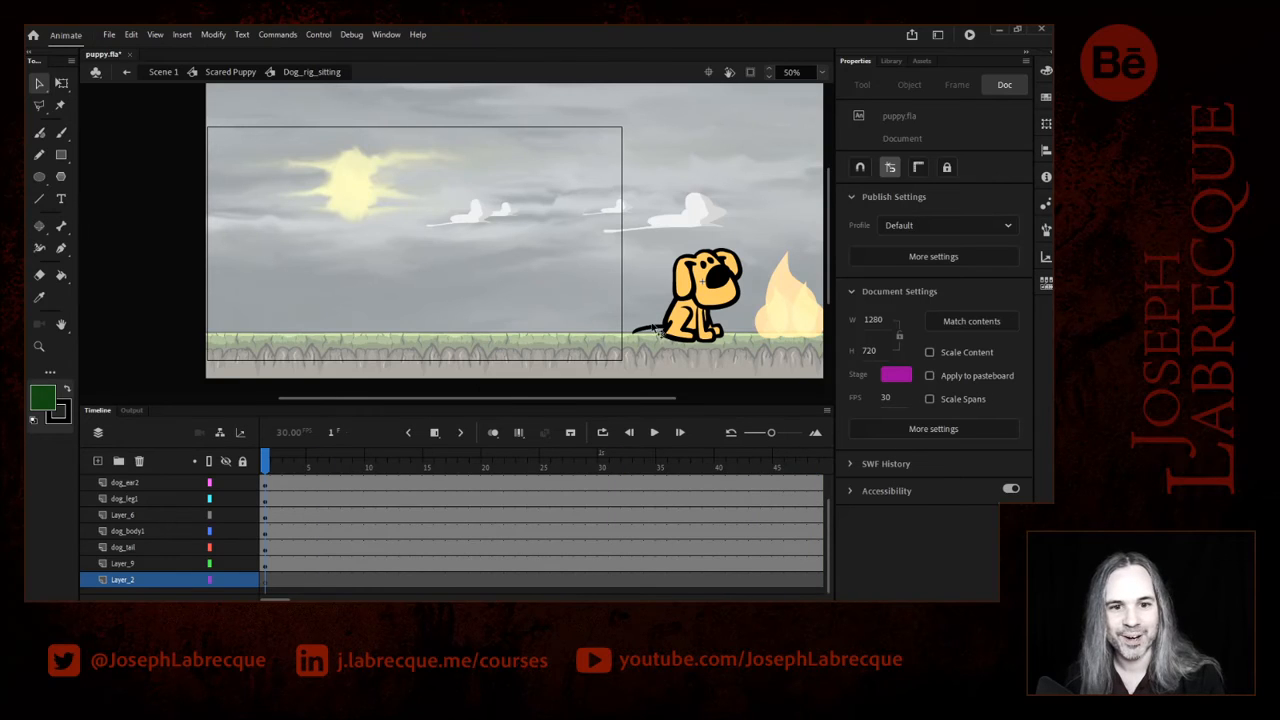
pyautogui.click(238, 72)
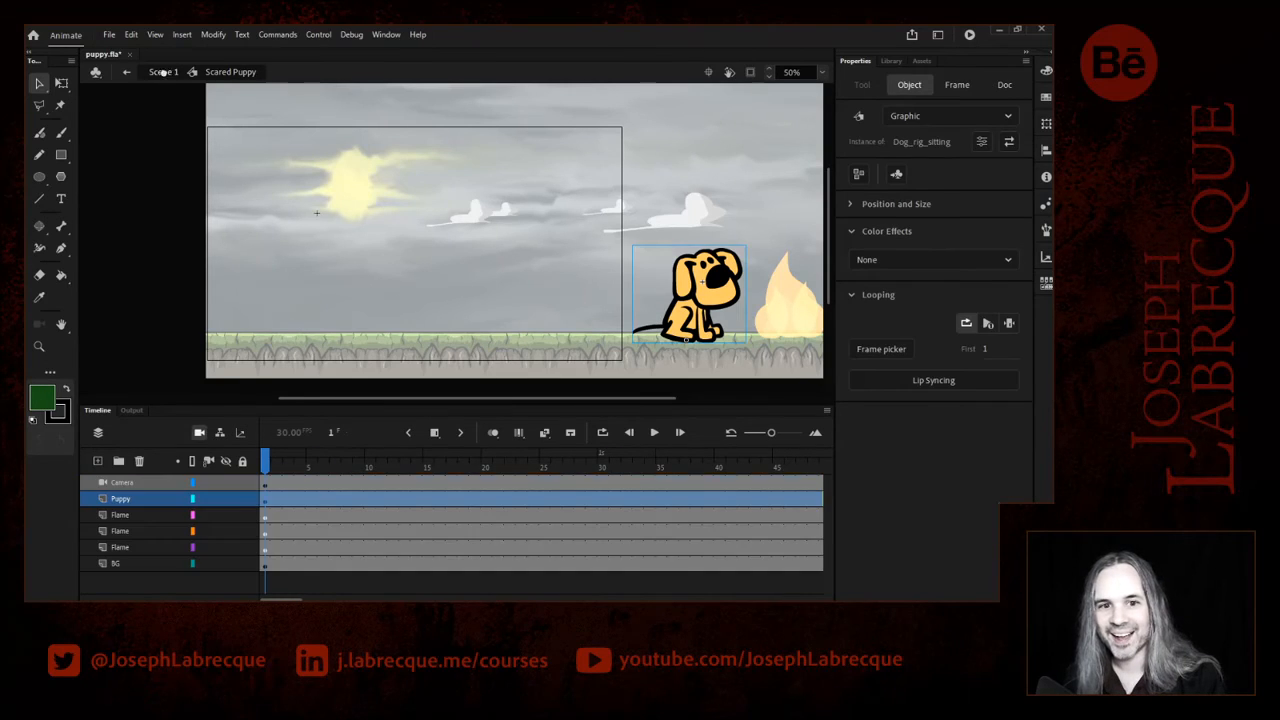
pyautogui.click(163, 72)
# - Inspect the frame-by-frame animation inside the front Flame symbol by scrubbing between frames 14 and 4, and return to Scene 1
pyautogui.click(782, 326)
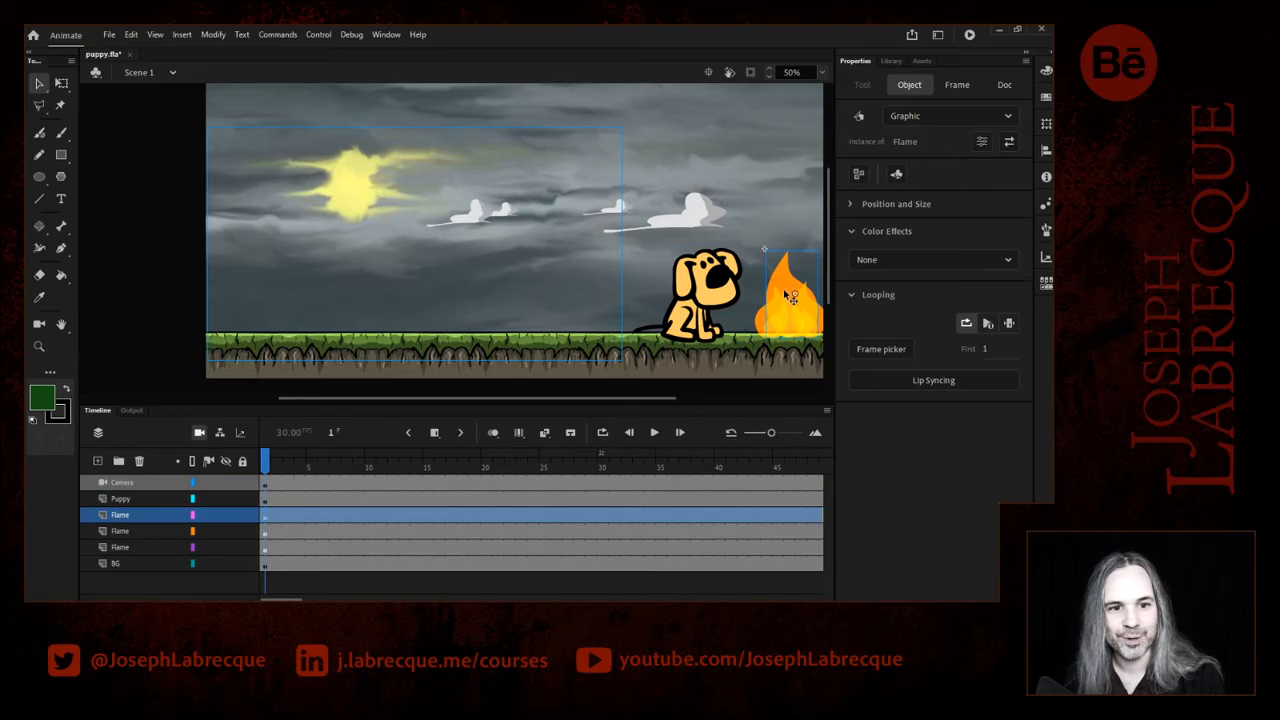
pyautogui.doubleClick(790, 297)
pyautogui.moveTo(266, 462); pyautogui.dragTo(418, 455)
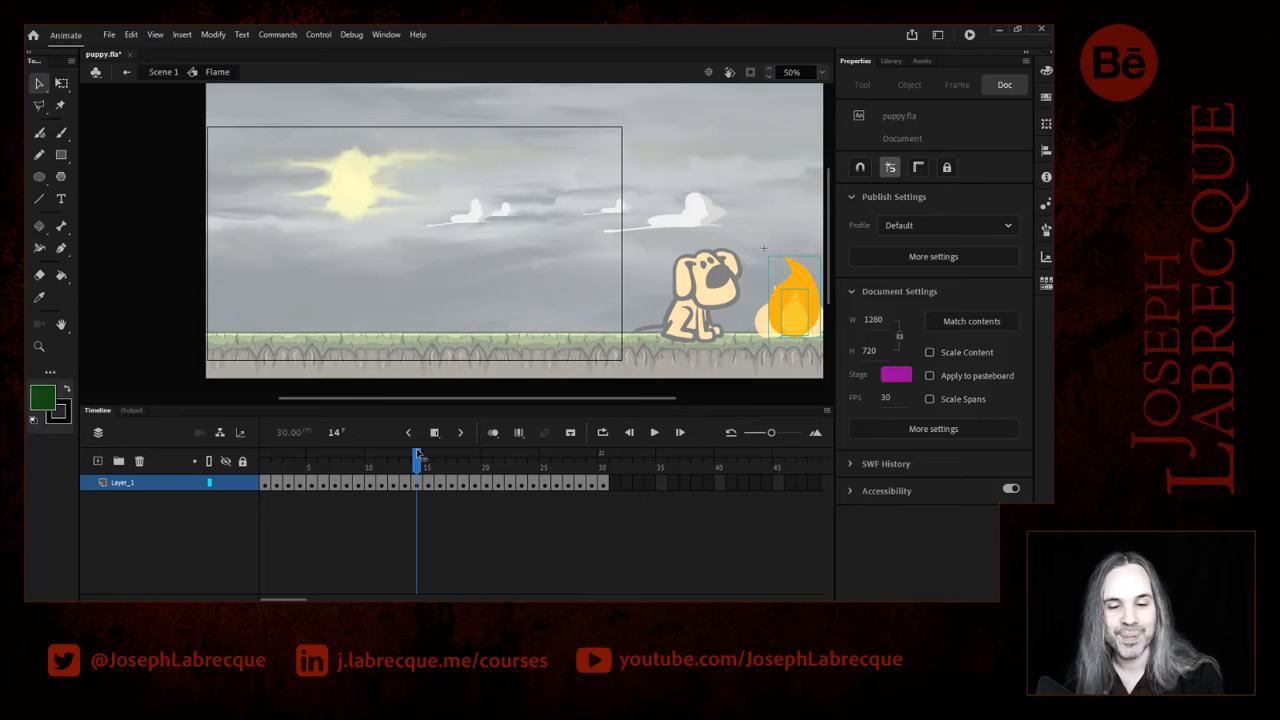
pyautogui.moveTo(418, 457)
pyautogui.mouseDown()
pyautogui.moveTo(606, 457)
pyautogui.moveTo(300, 457)
pyautogui.mouseUp()
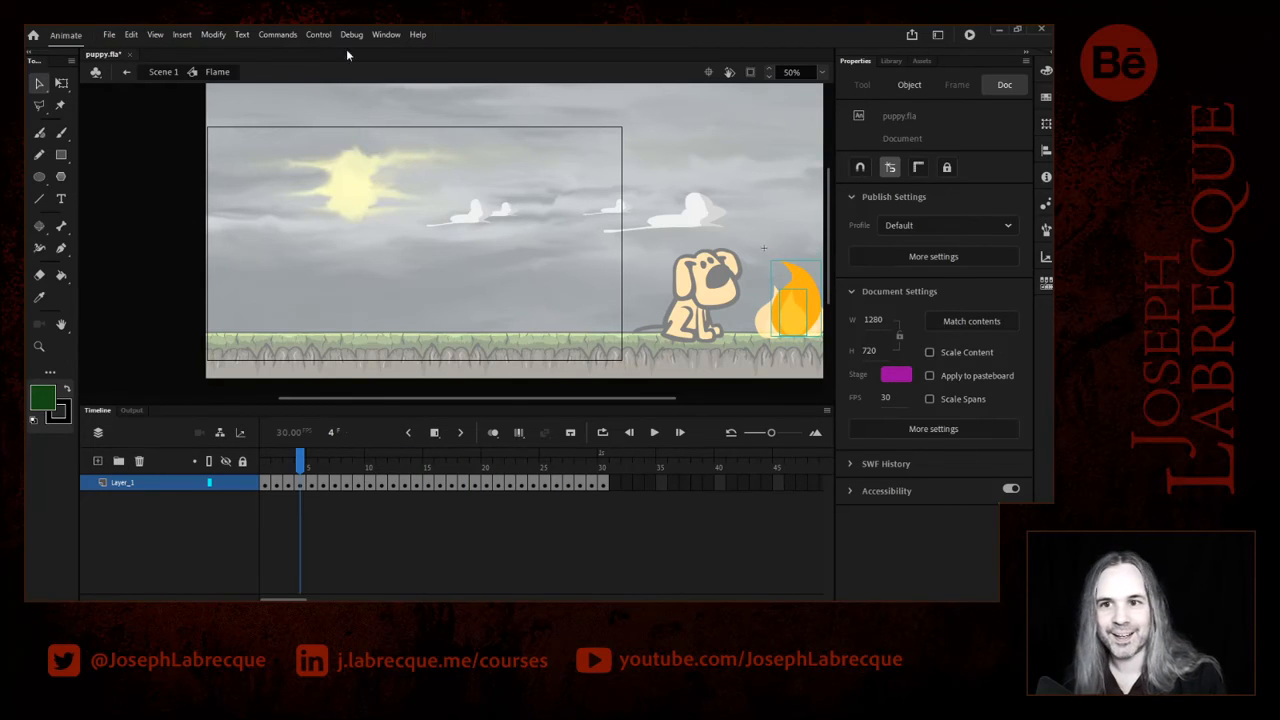
pyautogui.doubleClick(181, 302)
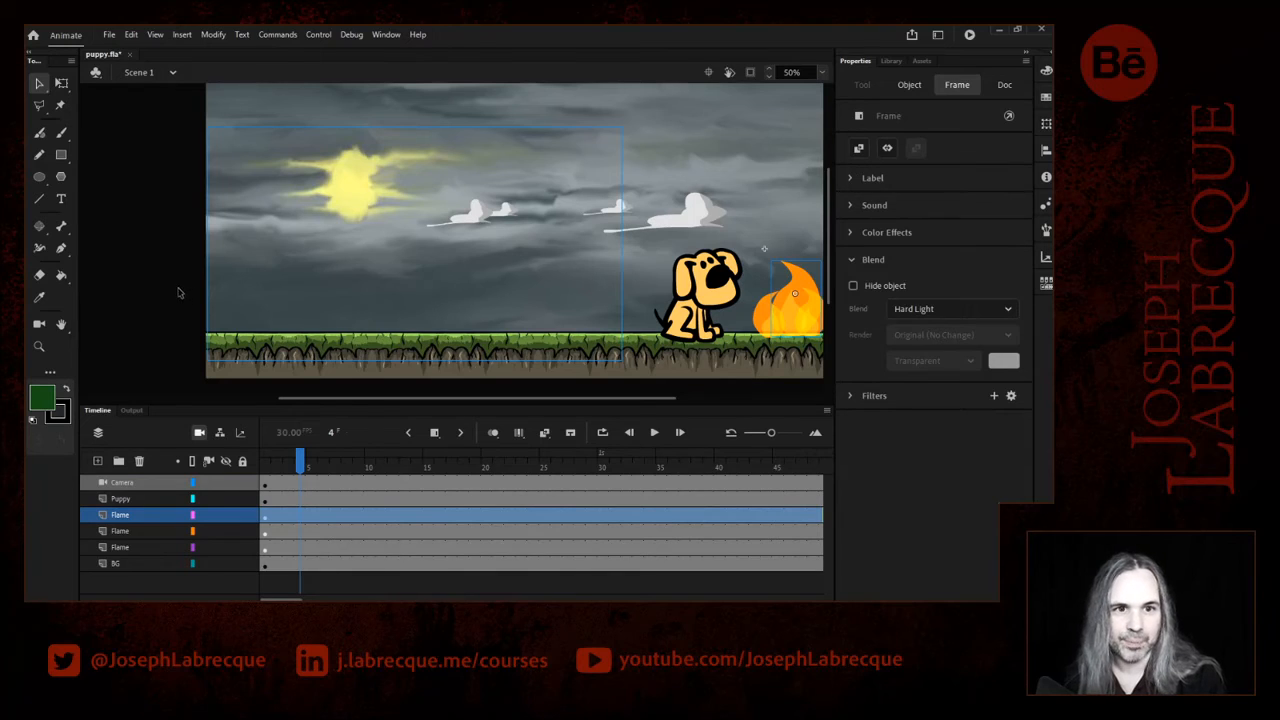
# - Browse the beginning of the ready-to-use assets collection and return to the frame's properties
pyautogui.click(918, 61)
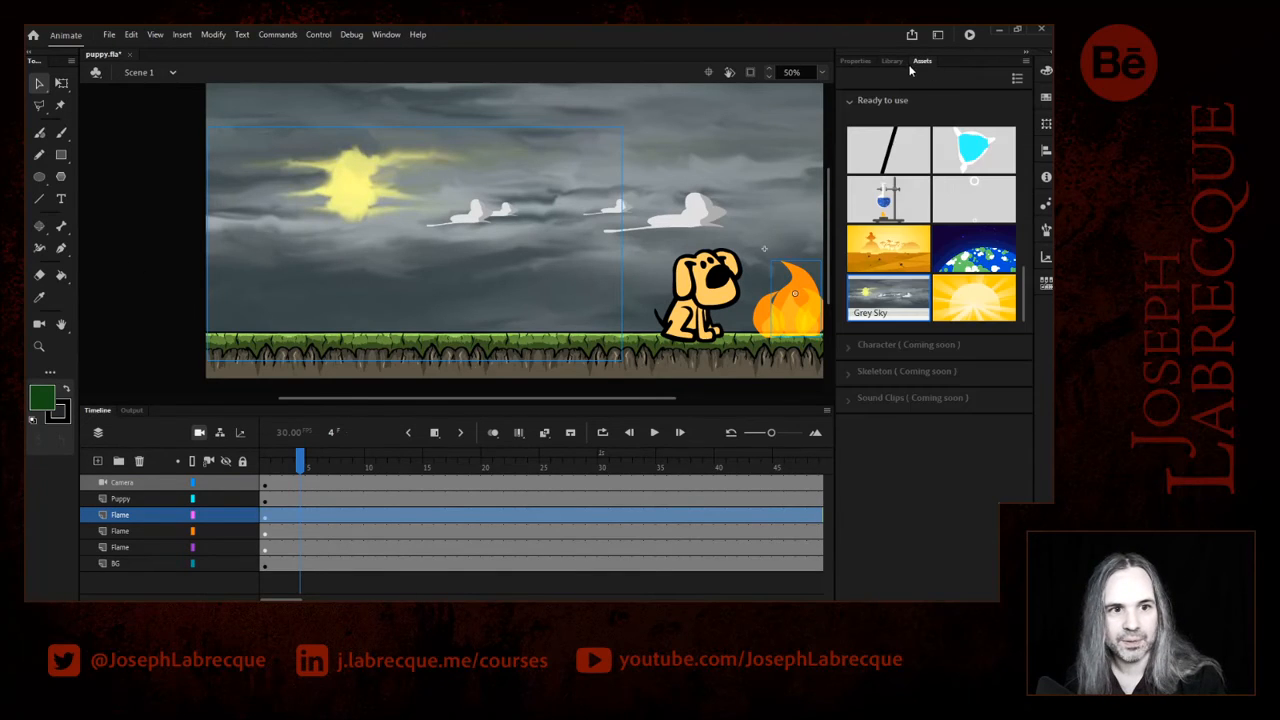
pyautogui.moveTo(1025, 283); pyautogui.dragTo(1025, 135)
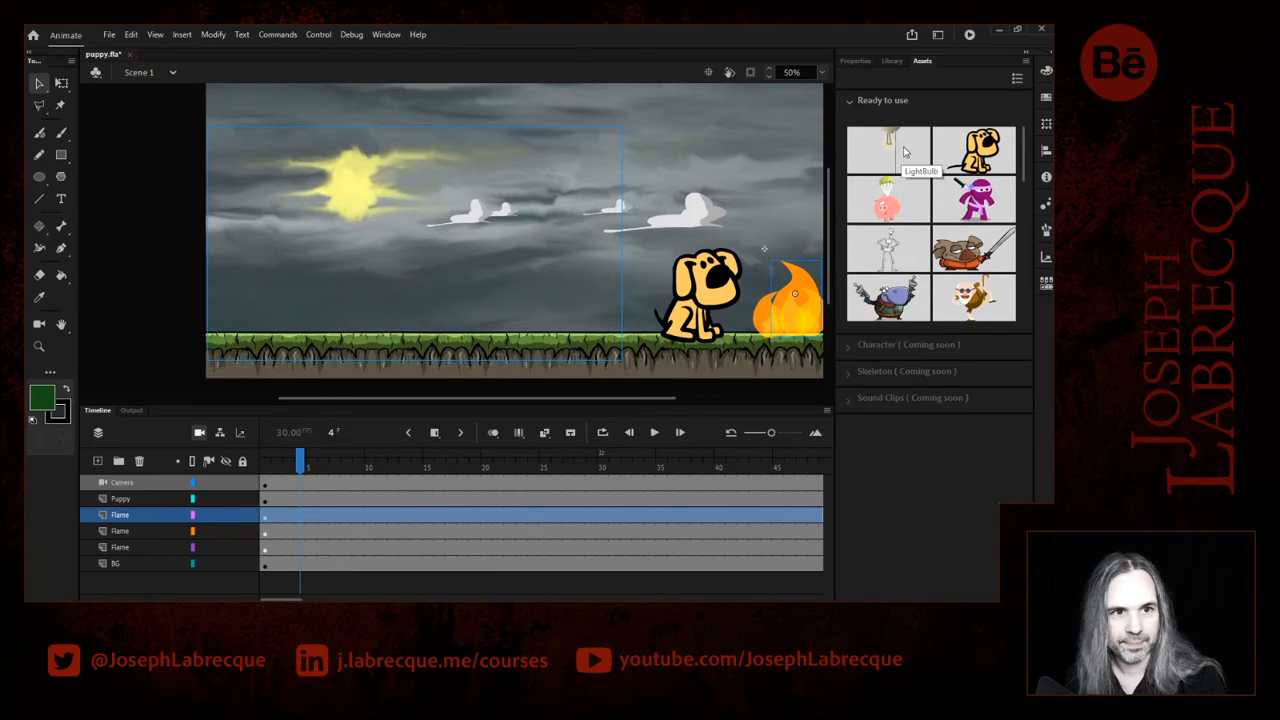
pyautogui.click(856, 61)
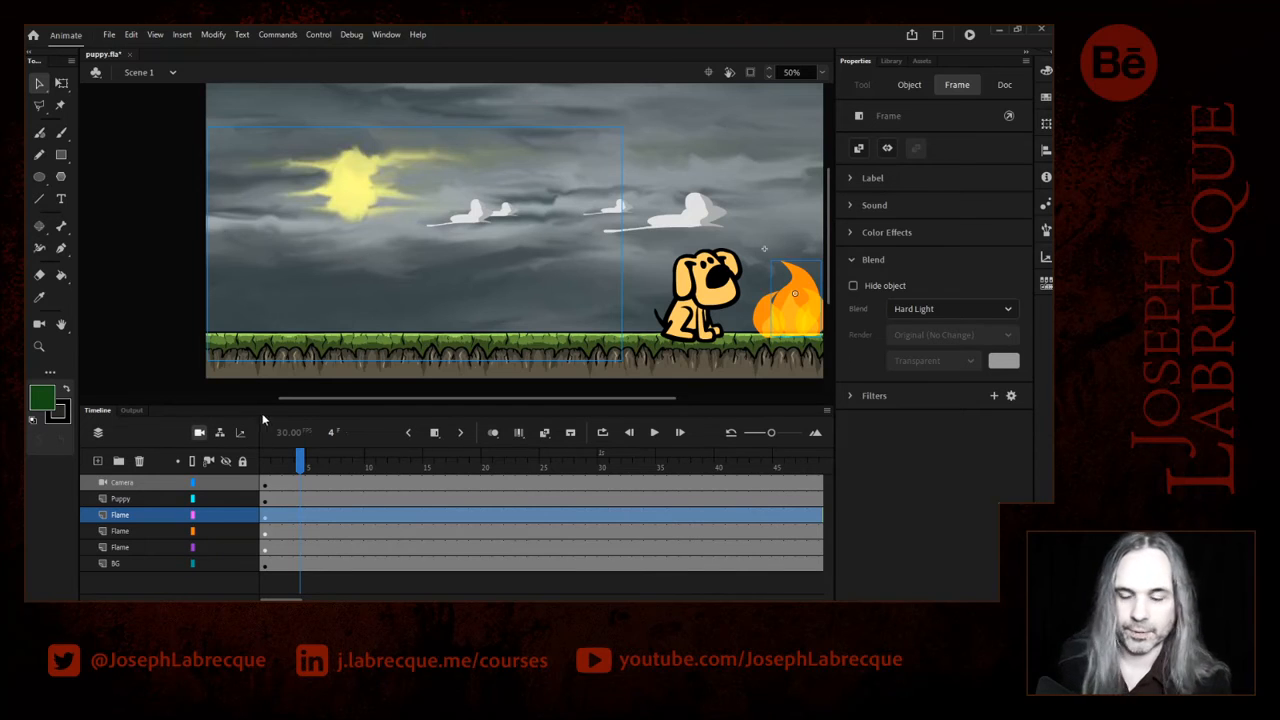
# - Insert a keyframe at frame 90 on the Camera layer
pyautogui.moveTo(303, 464); pyautogui.dragTo(830, 476)
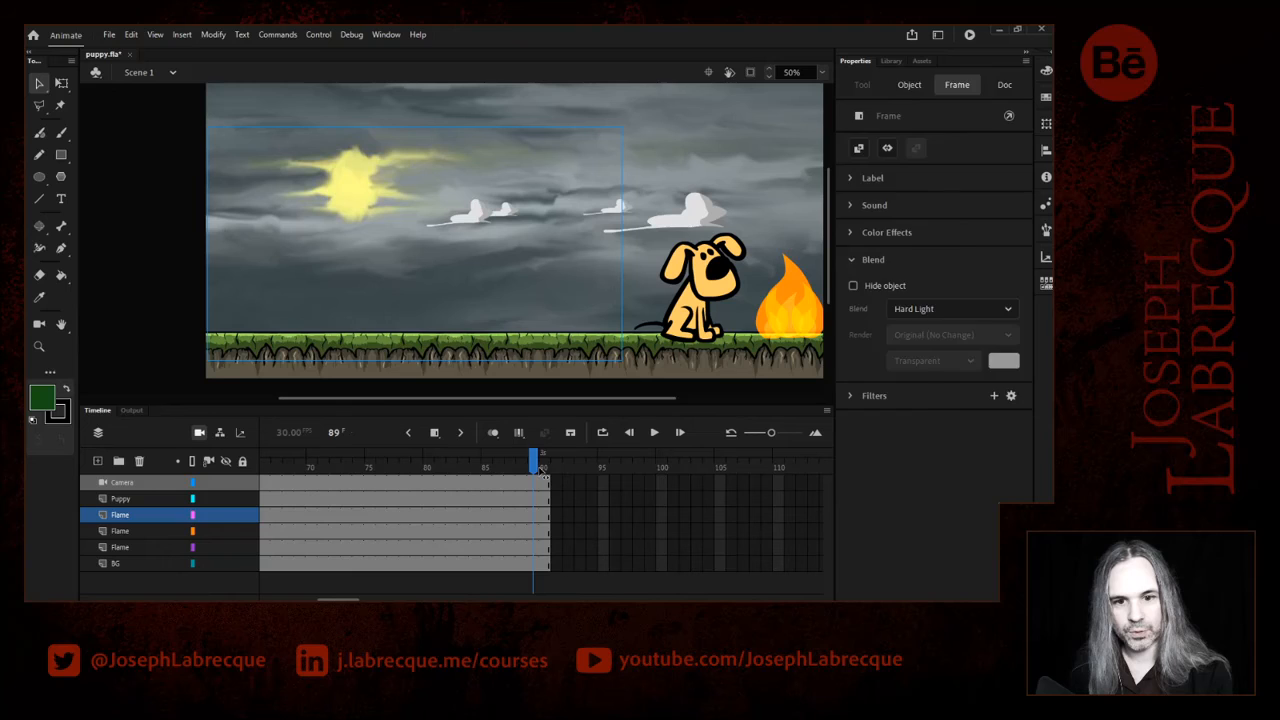
pyautogui.click(547, 485)
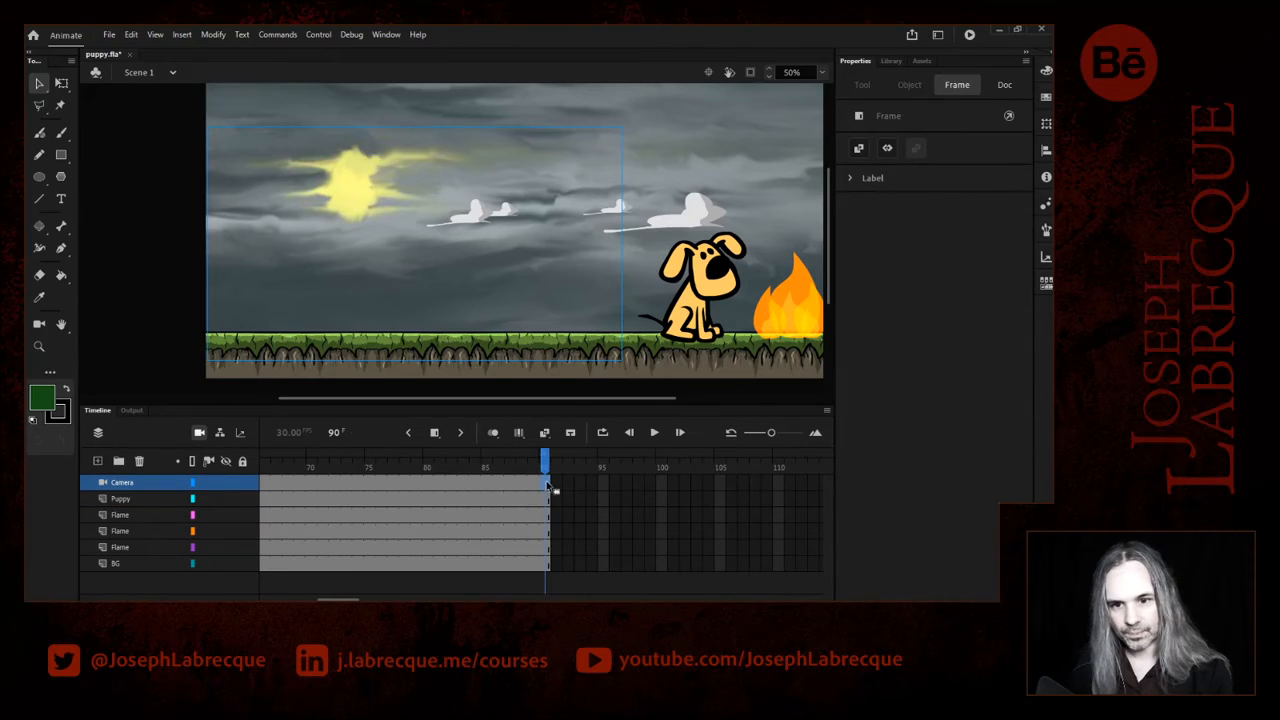
pyautogui.click(435, 436)
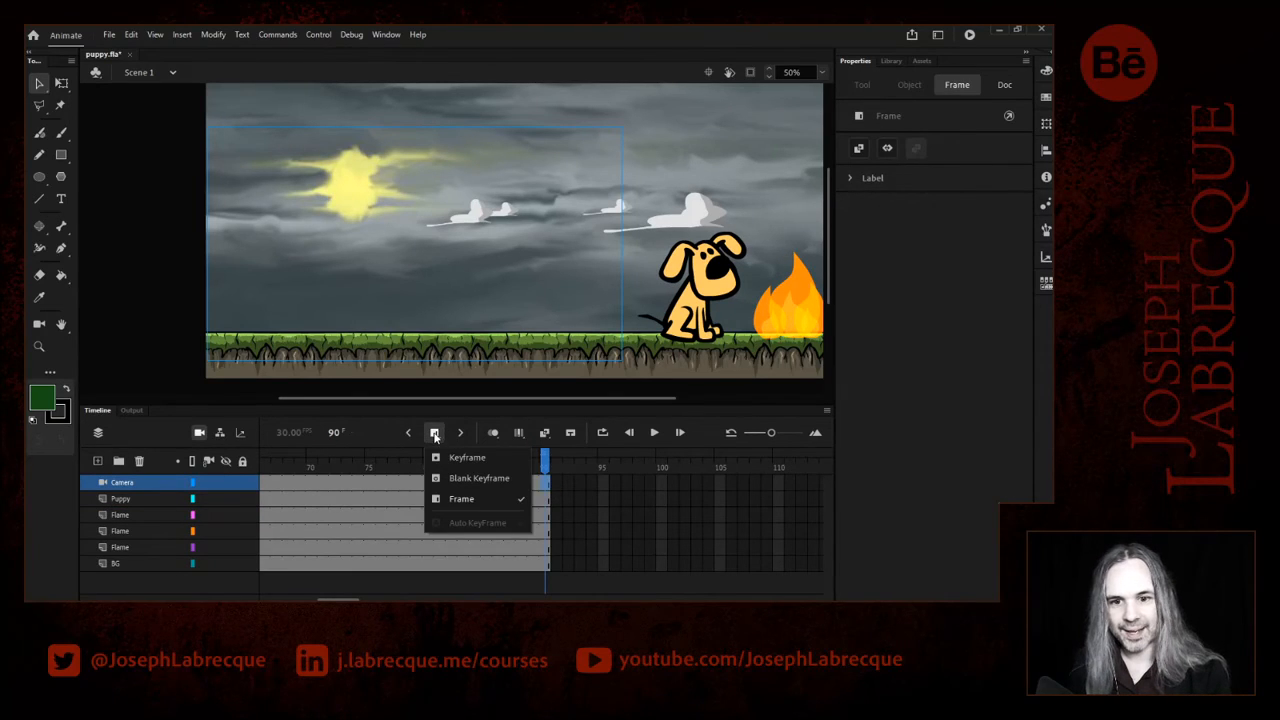
pyautogui.click(467, 460)
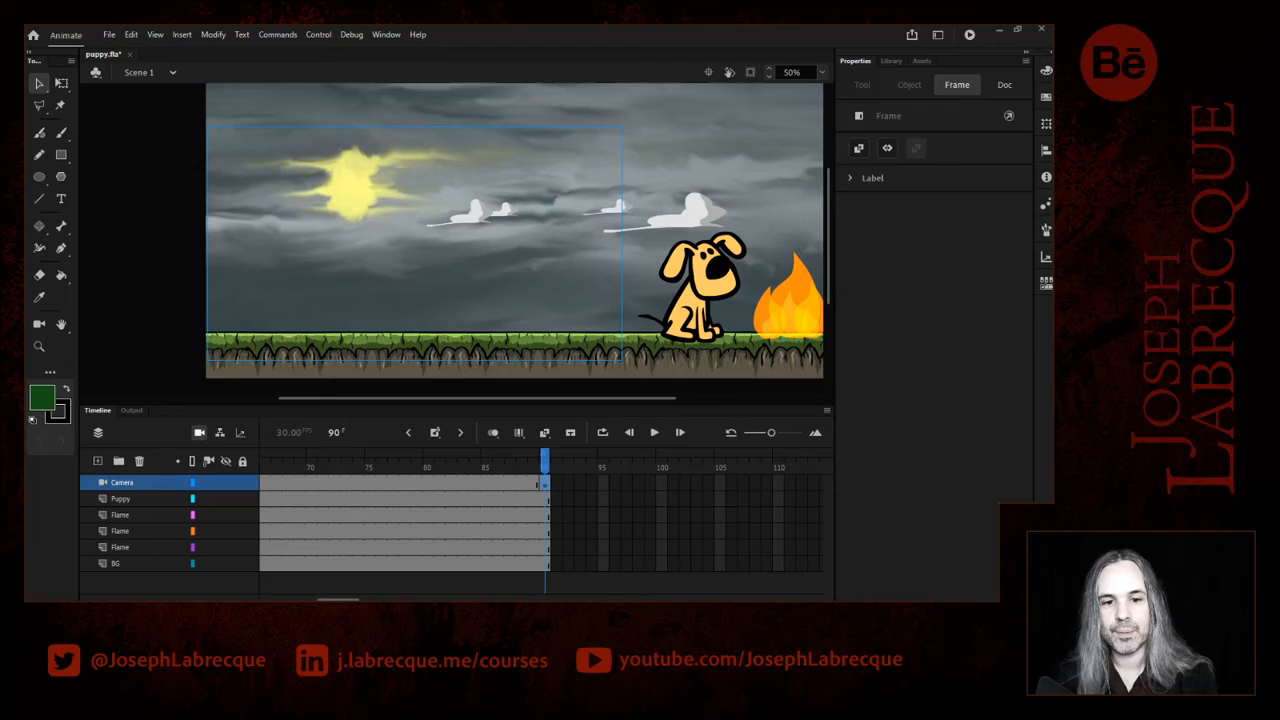
pyautogui.moveTo(772, 433); pyautogui.dragTo(769, 434)
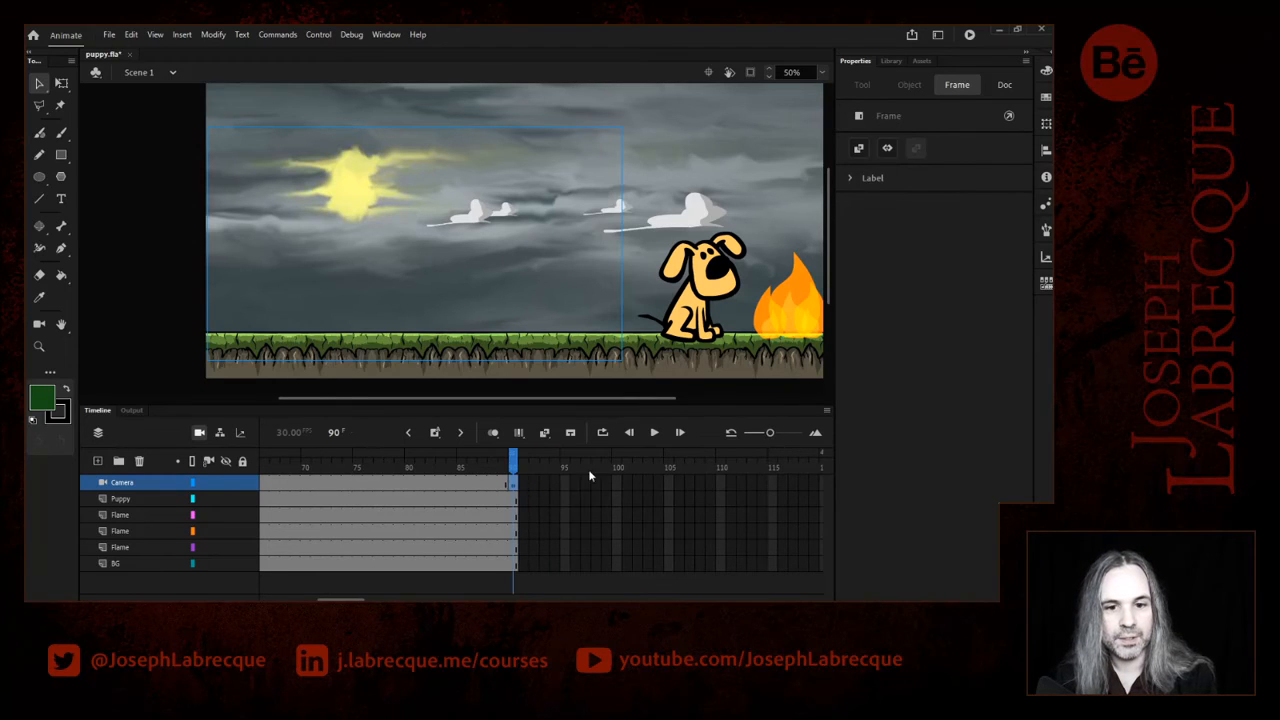
pyautogui.click(491, 467)
pyautogui.click(514, 484)
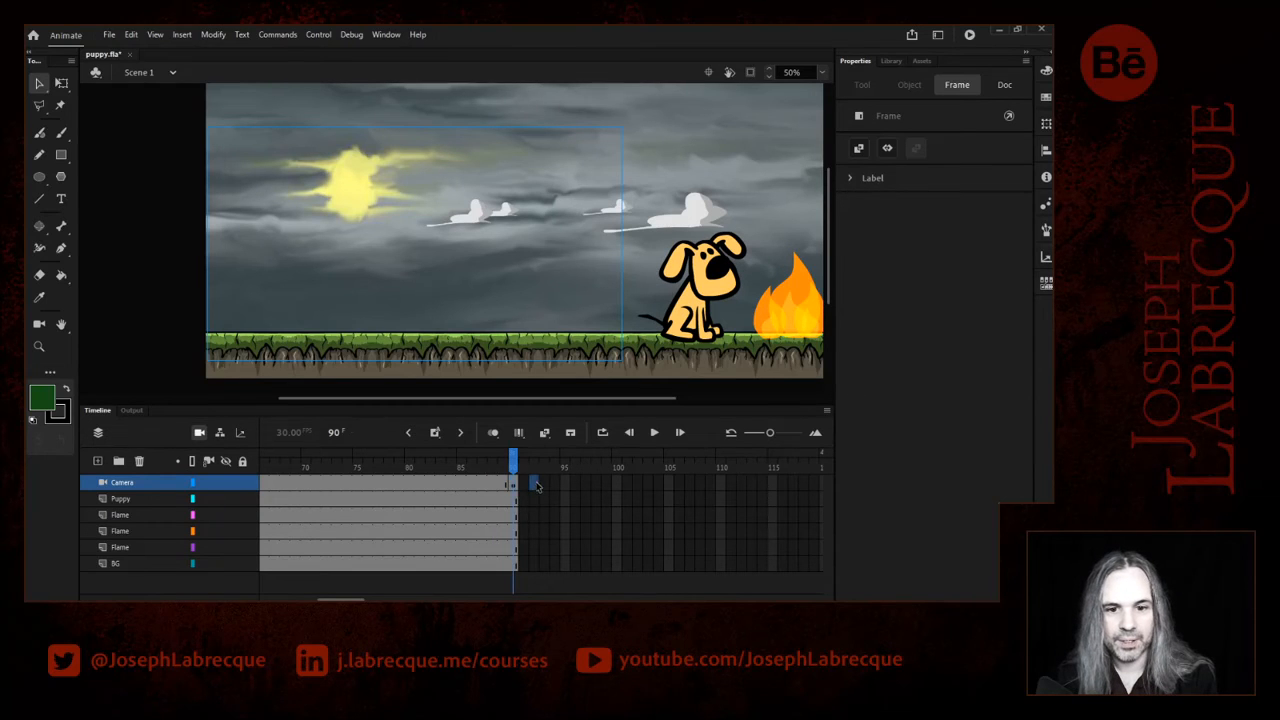
pyautogui.click(534, 484)
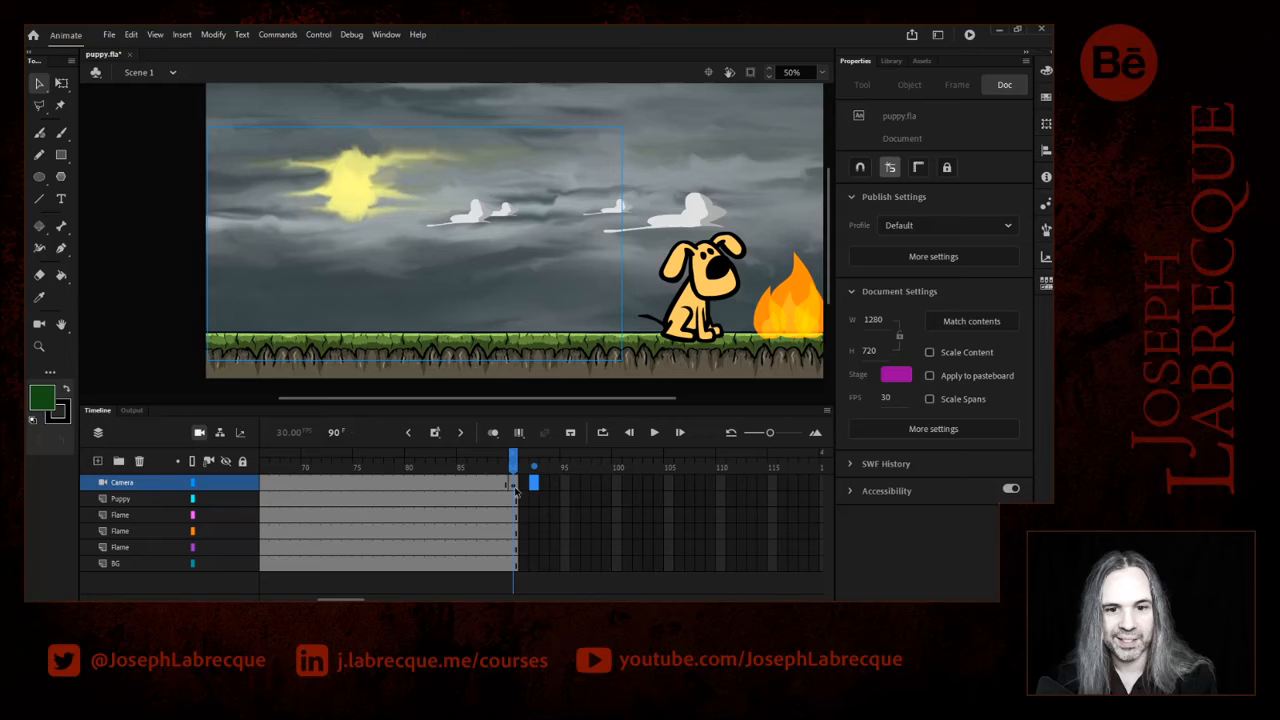
pyautogui.click(500, 467)
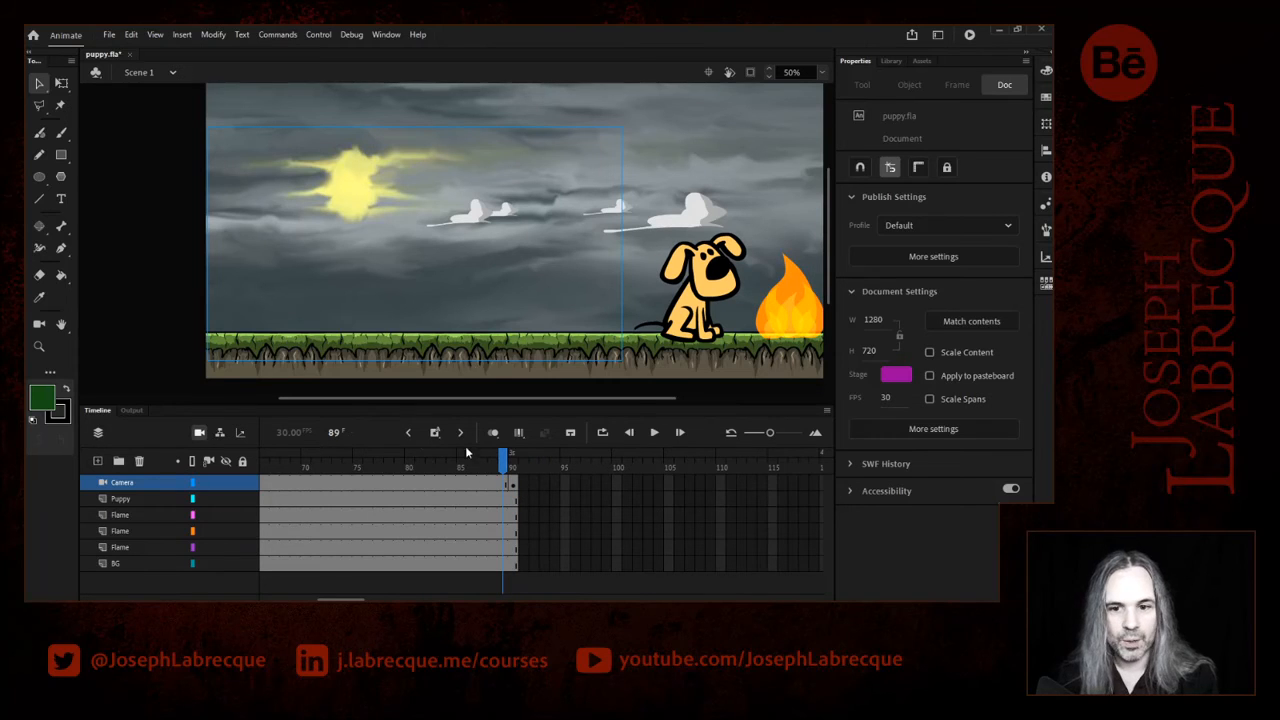
# - Navigate between the Camera layer's keyframes at frames 1 and 90, and select the keyframe at frame 90
pyautogui.click(407, 432)
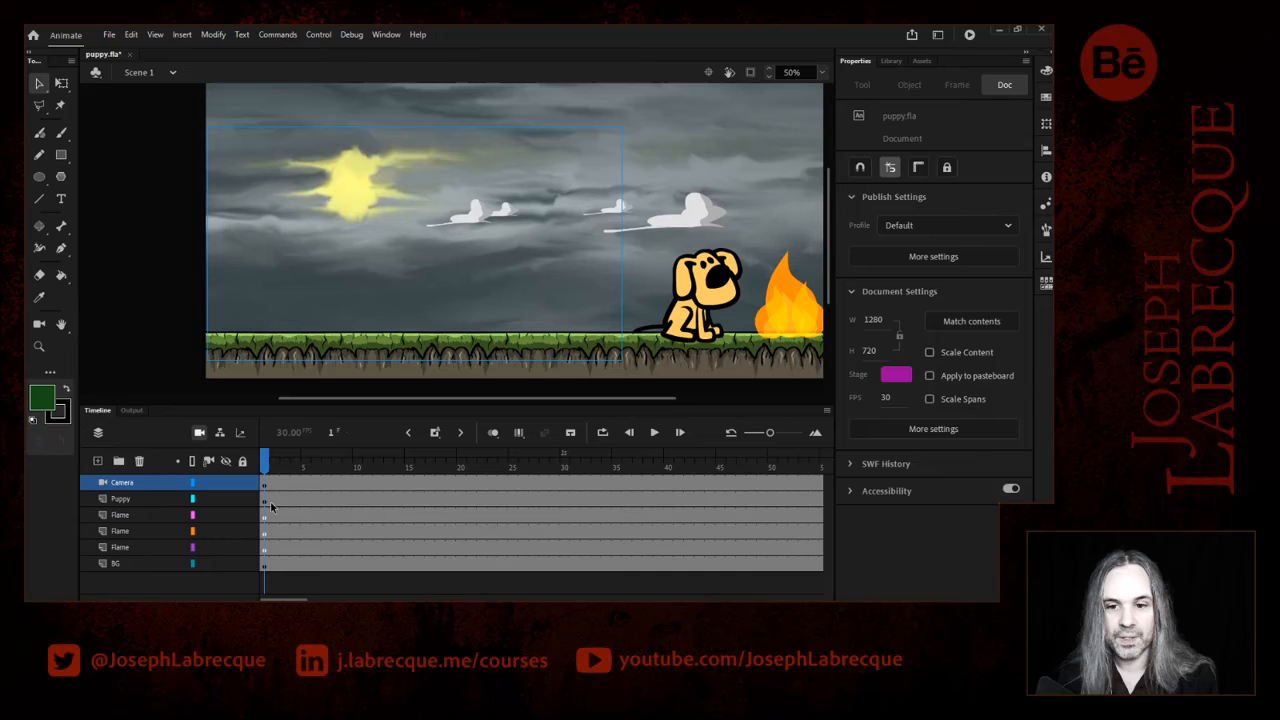
pyautogui.click(297, 462)
pyautogui.moveTo(297, 462)
pyautogui.mouseDown()
pyautogui.moveTo(460, 462)
pyautogui.moveTo(306, 462)
pyautogui.moveTo(345, 460)
pyautogui.mouseUp()
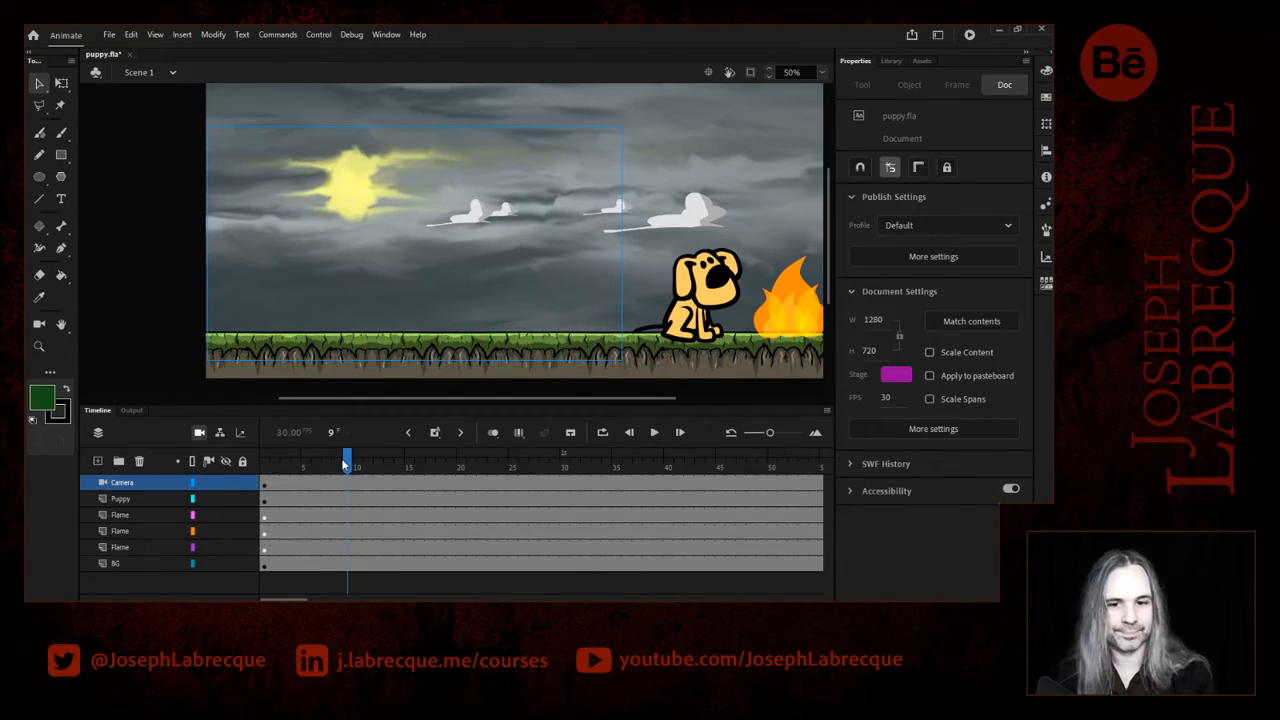
pyautogui.click(461, 434)
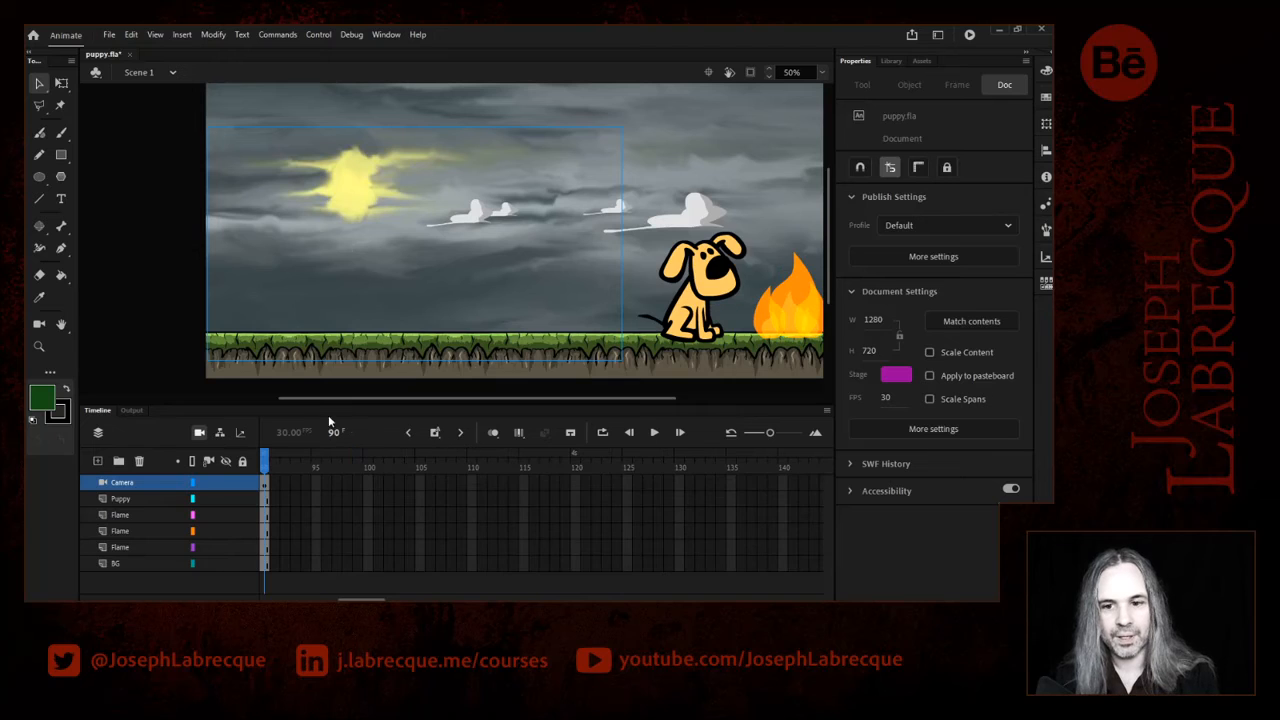
pyautogui.moveTo(361, 600); pyautogui.dragTo(340, 600)
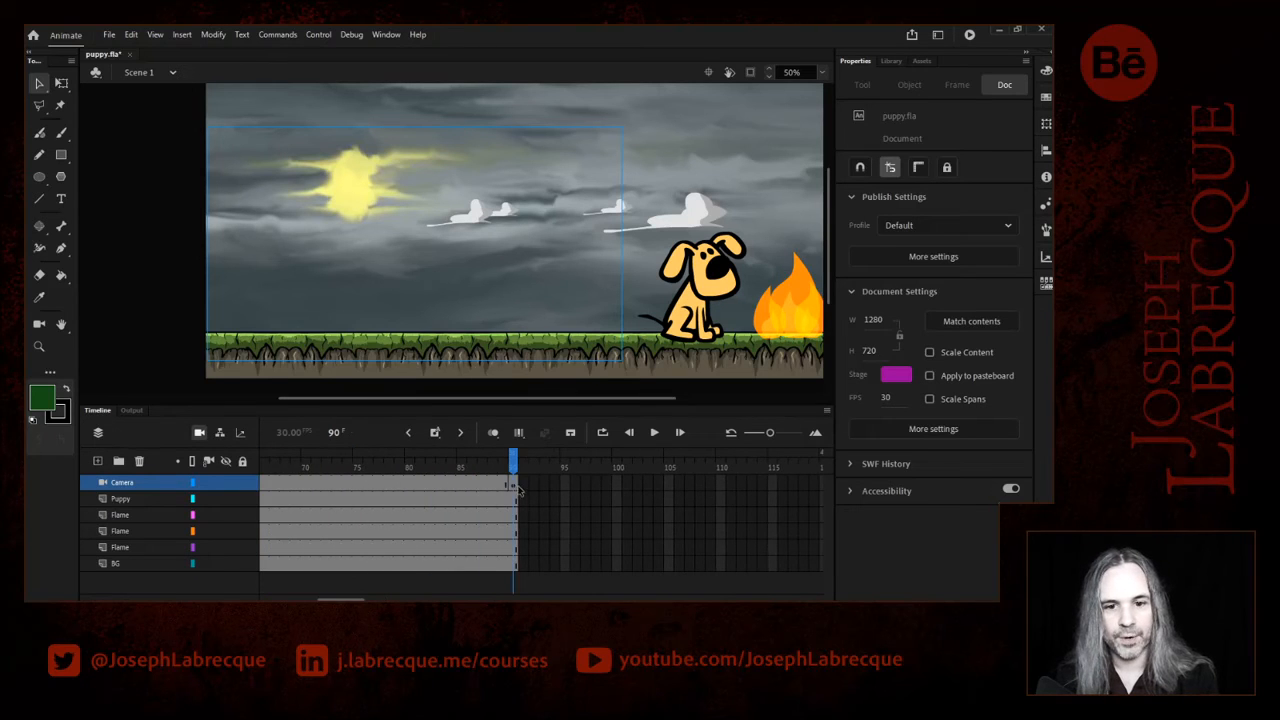
pyautogui.click(513, 488)
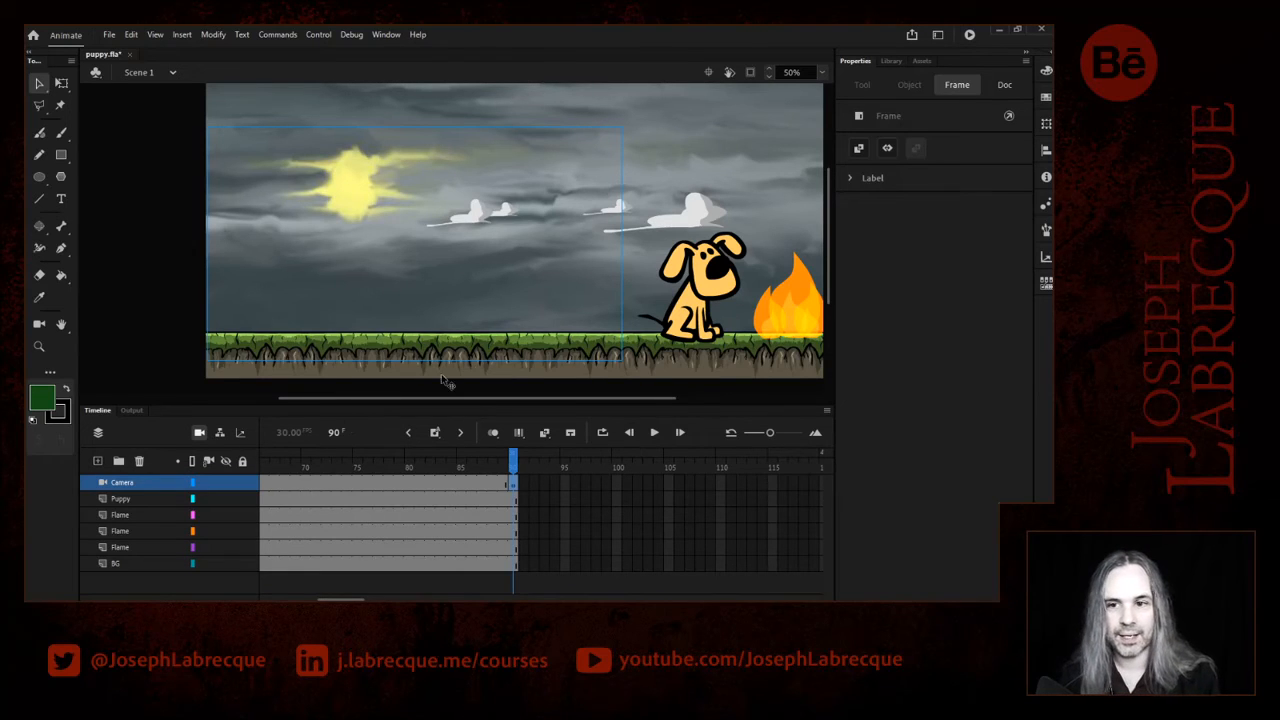
# - Try a -42% brightness and a 66% green tint on the camera at frame 90, and restore its color effect to None
pyautogui.click(39, 324)
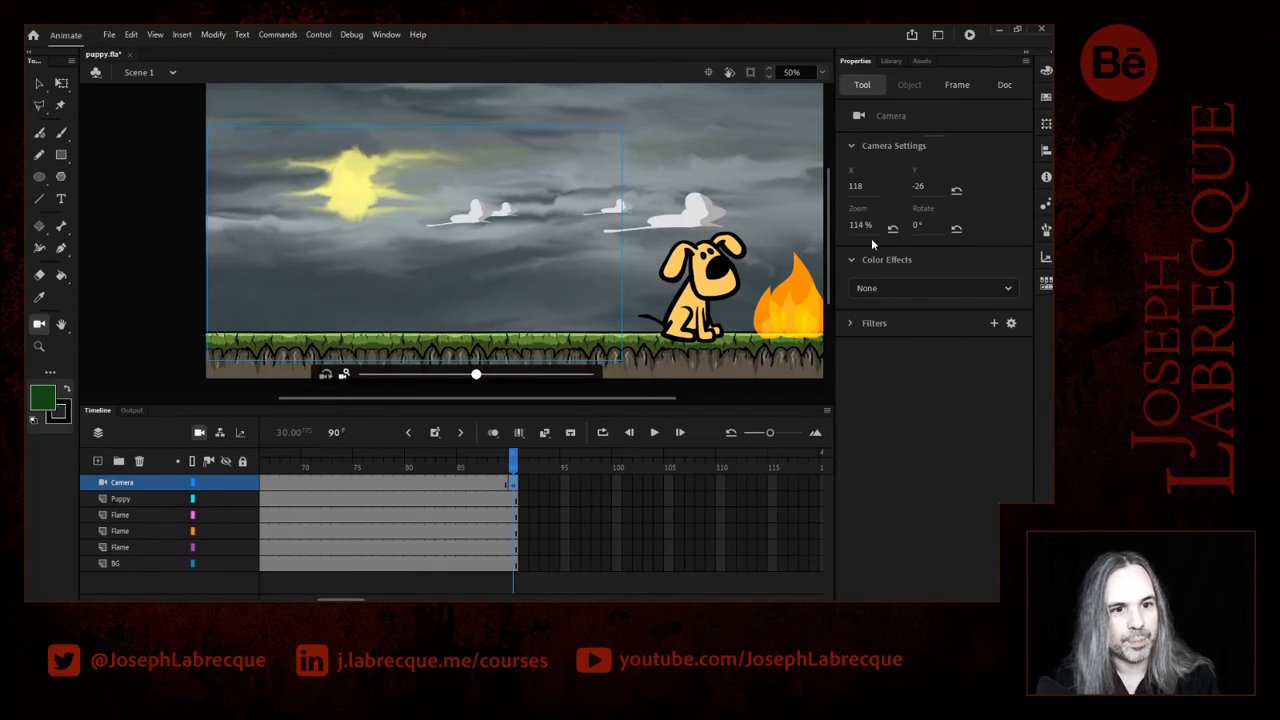
pyautogui.click(951, 287)
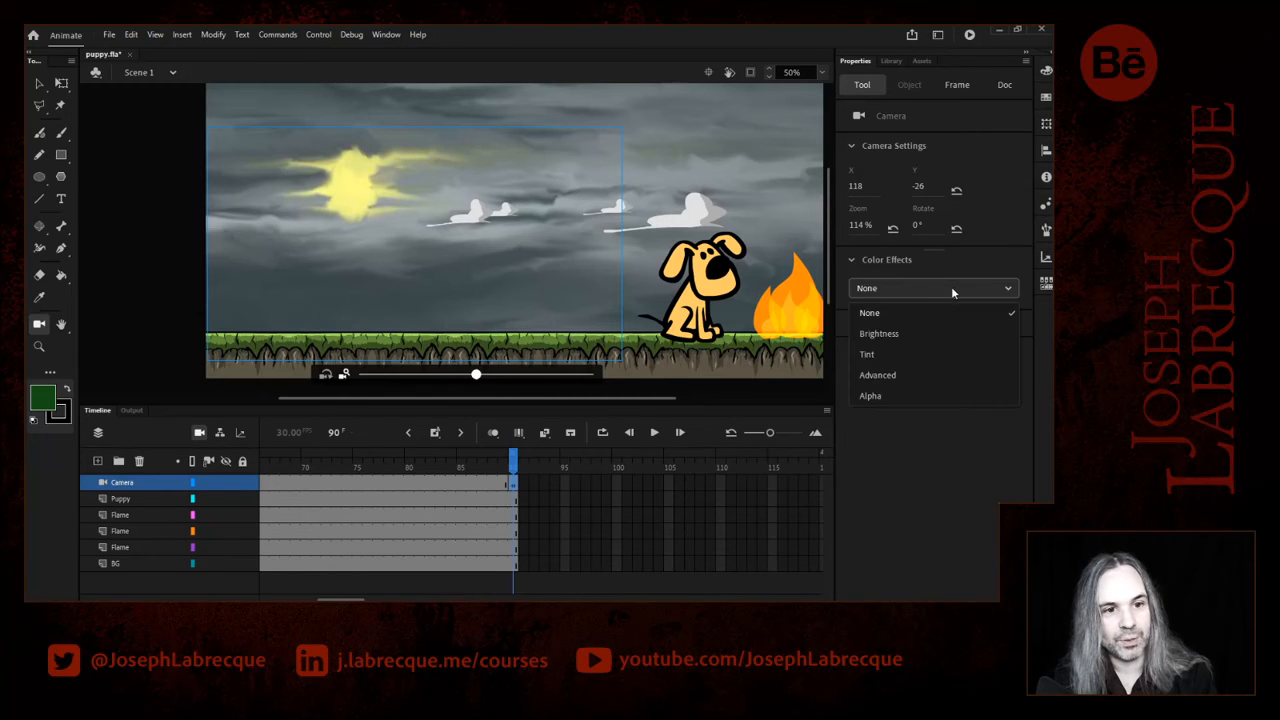
pyautogui.click(928, 343)
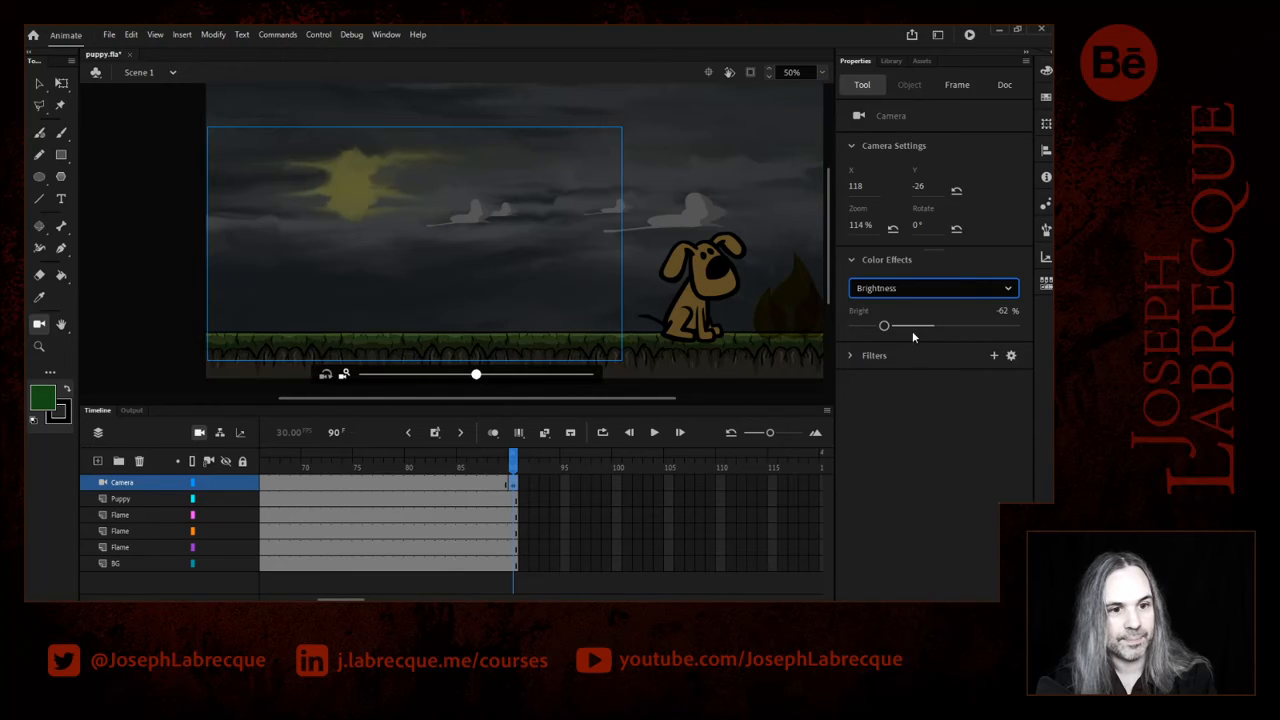
pyautogui.moveTo(888, 326)
pyautogui.mouseDown()
pyautogui.moveTo(990, 326)
pyautogui.moveTo(900, 327)
pyautogui.mouseUp()
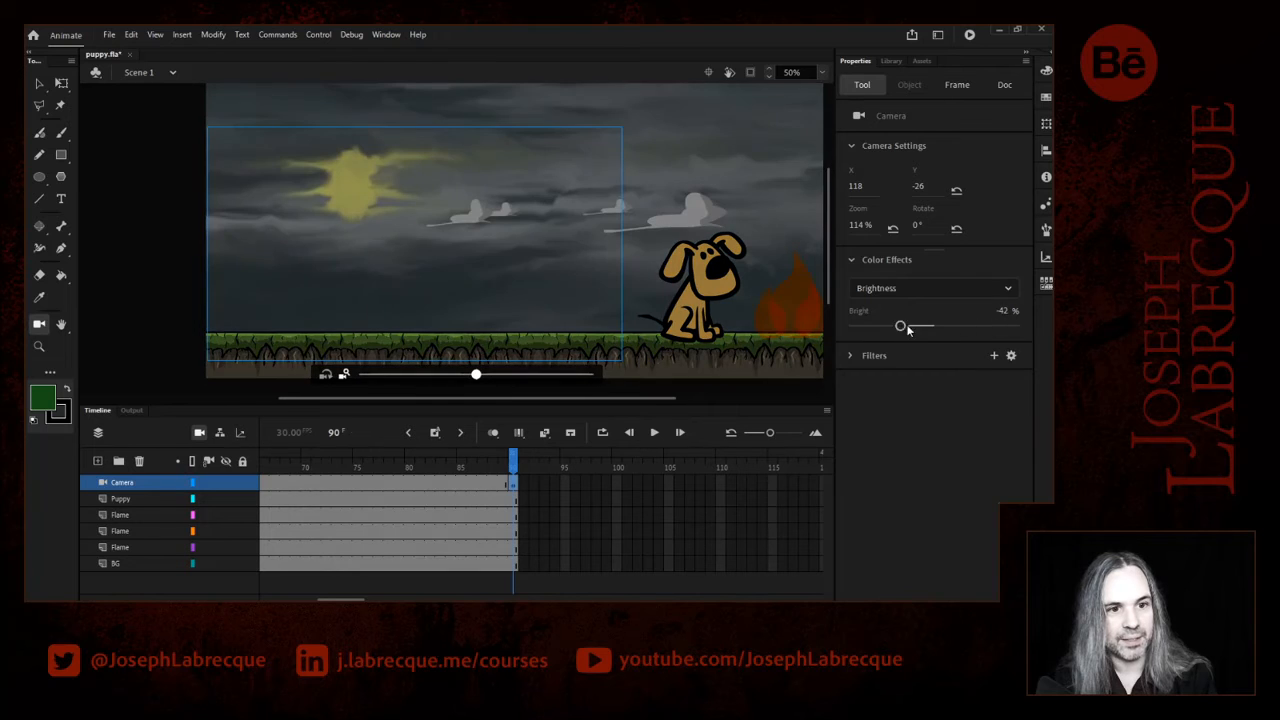
pyautogui.click(939, 287)
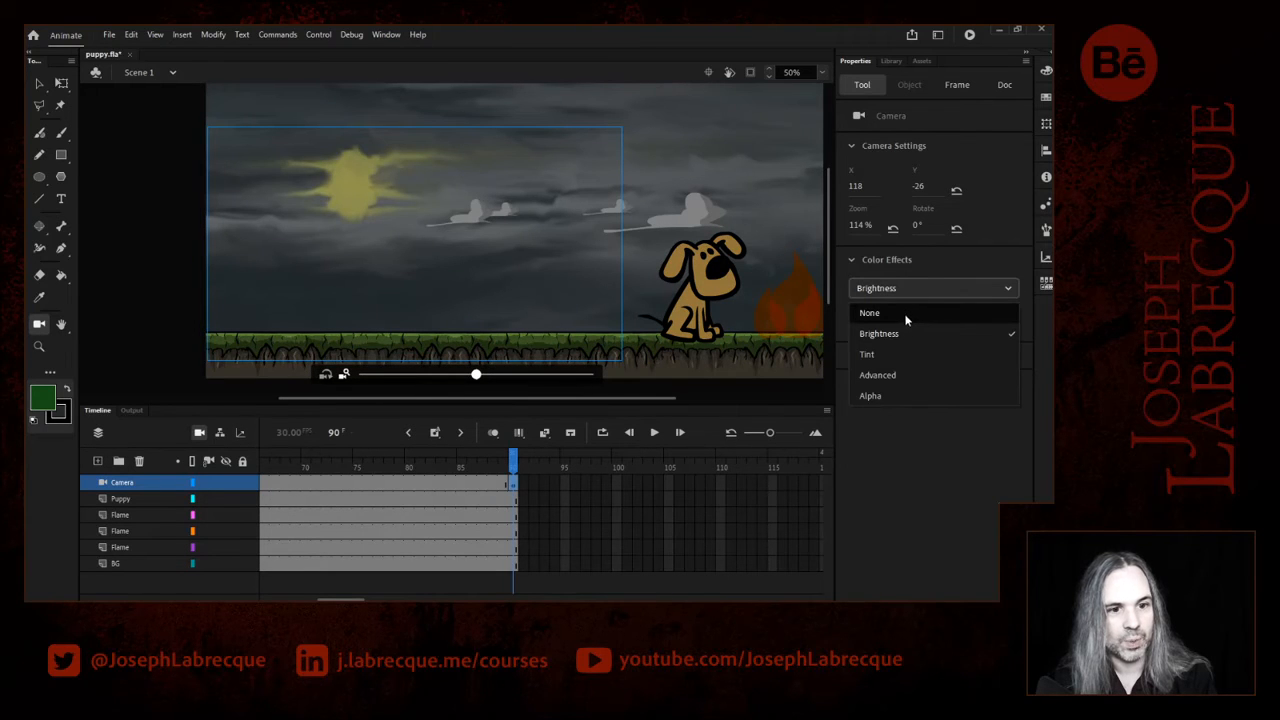
pyautogui.click(908, 351)
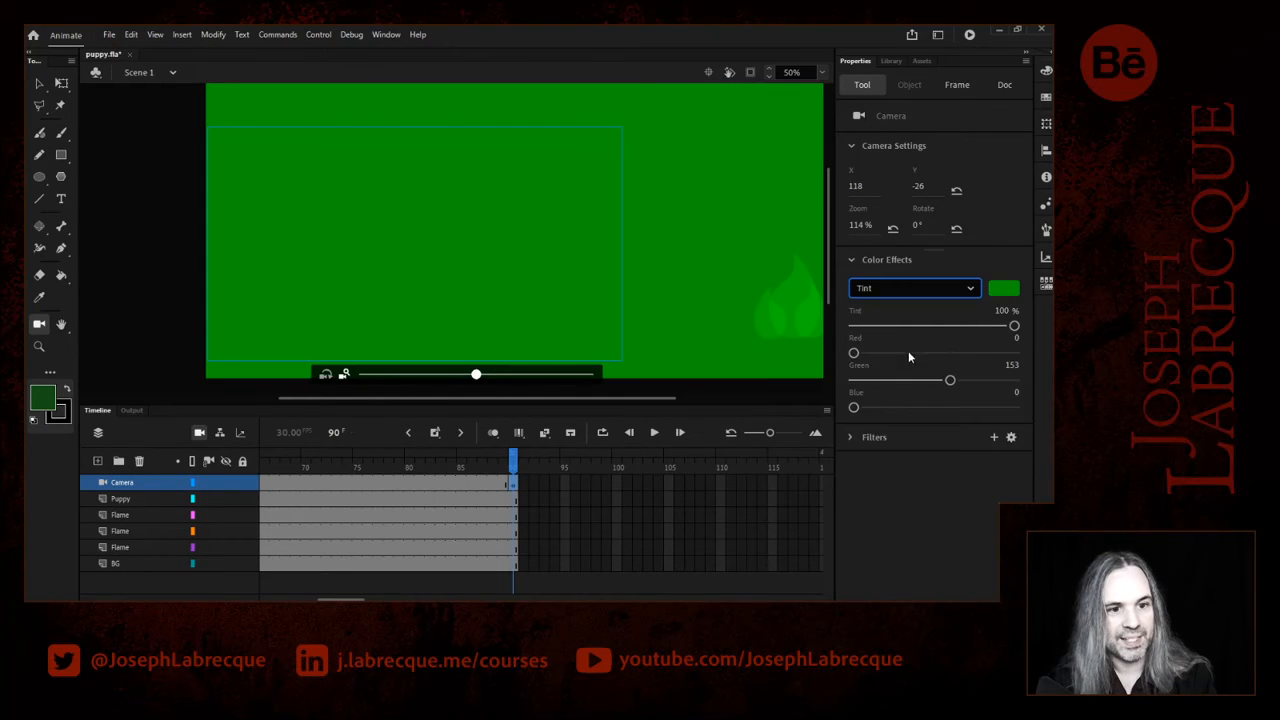
pyautogui.moveTo(1014, 327); pyautogui.dragTo(956, 334)
pyautogui.click(946, 287)
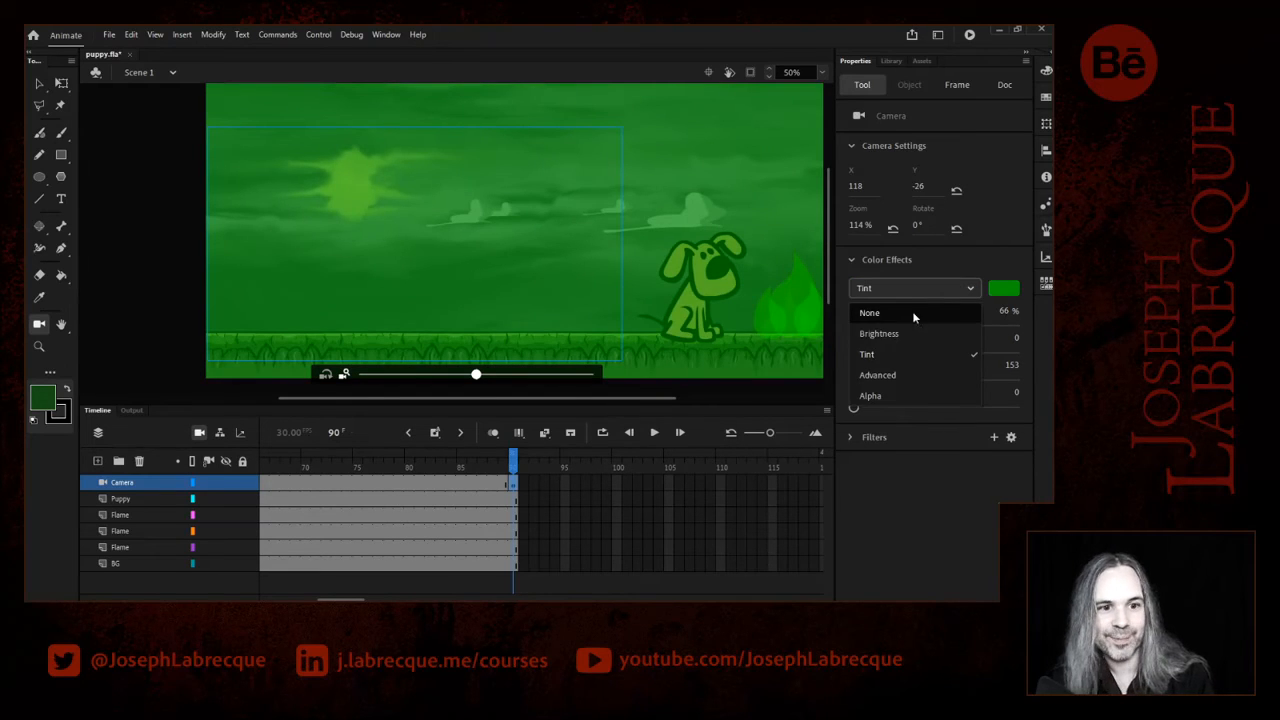
pyautogui.click(912, 310)
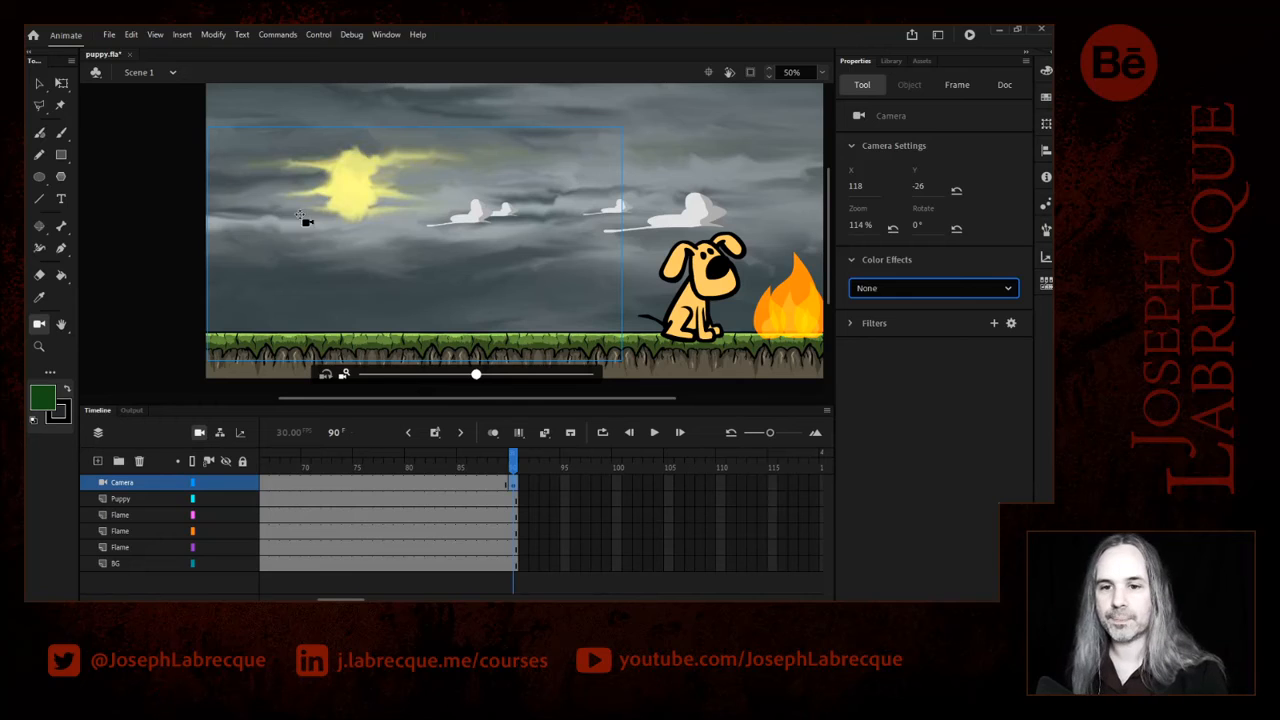
# - Pan the camera horizontally at frame 90 to about X -636 to frame the puppy and fire, and save the document
pyautogui.click(503, 466)
pyautogui.click(513, 466)
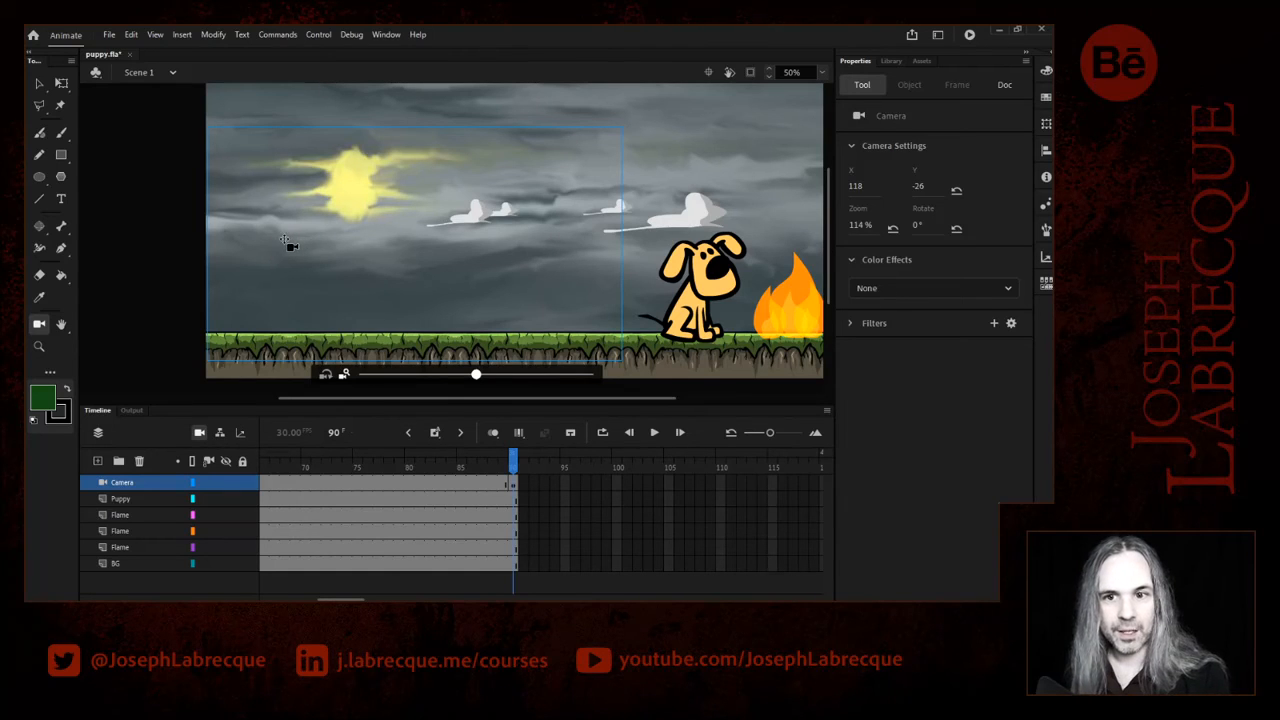
pyautogui.moveTo(313, 247); pyautogui.dragTo(438, 252)
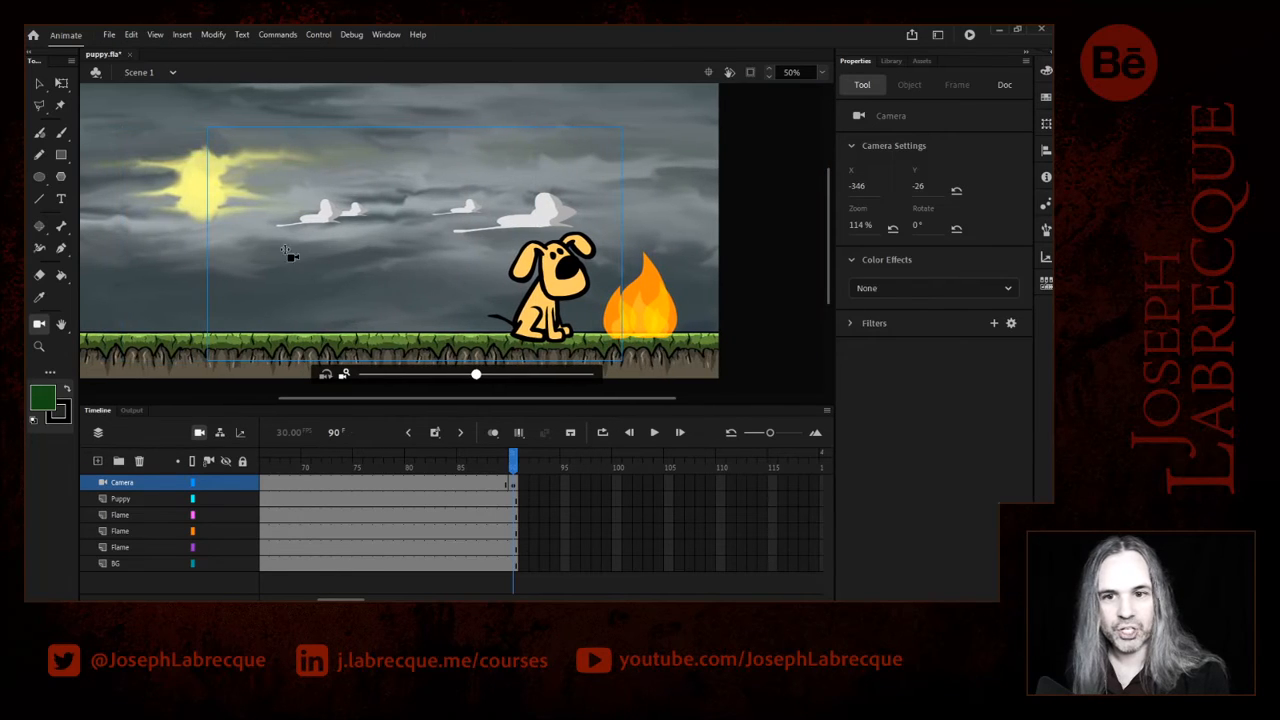
pyautogui.moveTo(278, 260); pyautogui.dragTo(382, 278)
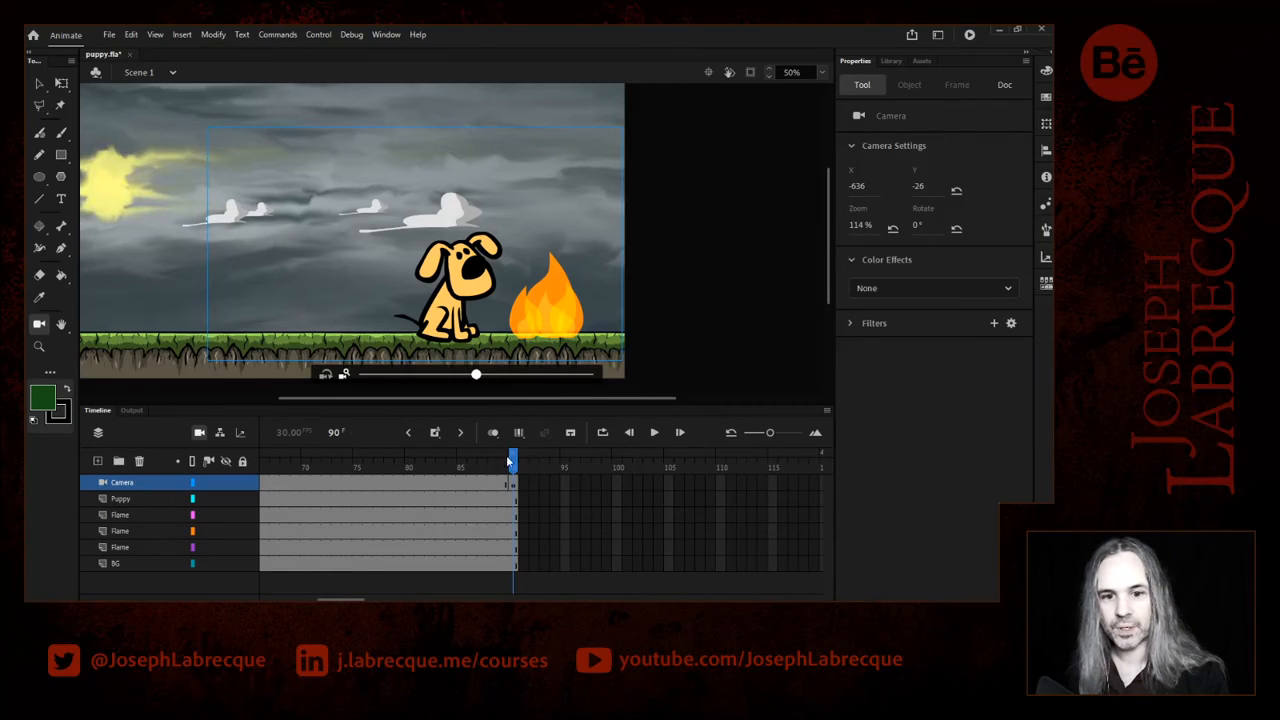
pyautogui.moveTo(512, 460); pyautogui.dragTo(194, 456)
pyautogui.click(378, 460)
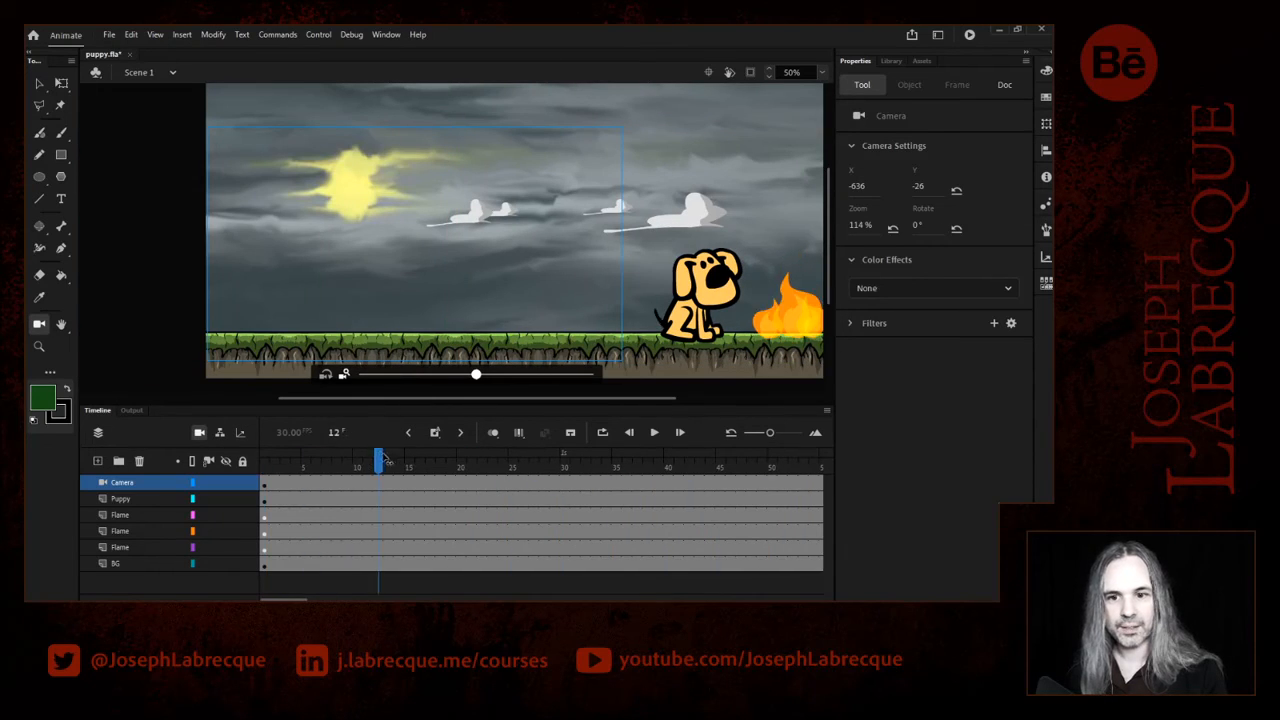
pyautogui.hotkey('ctrl', 's')
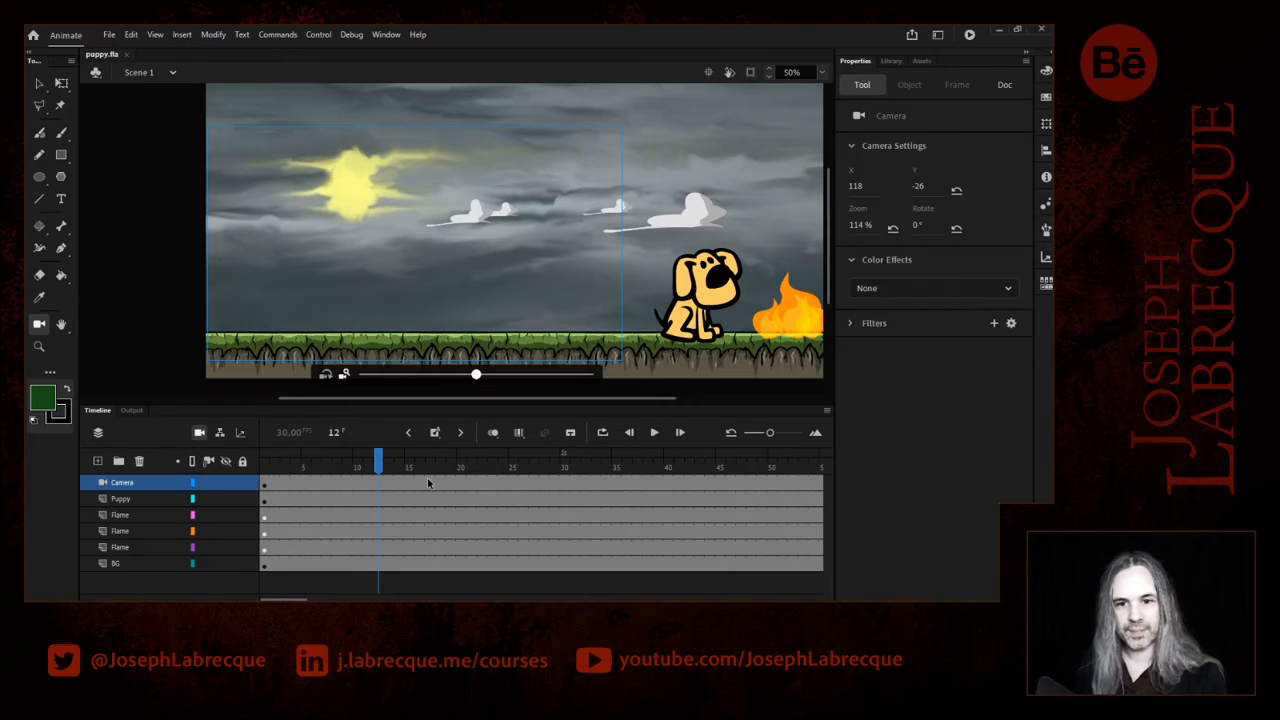
# - Create a classic tween on the Camera layer between its keyframes at frames 1 and 90
pyautogui.moveTo(378, 470); pyautogui.dragTo(627, 467)
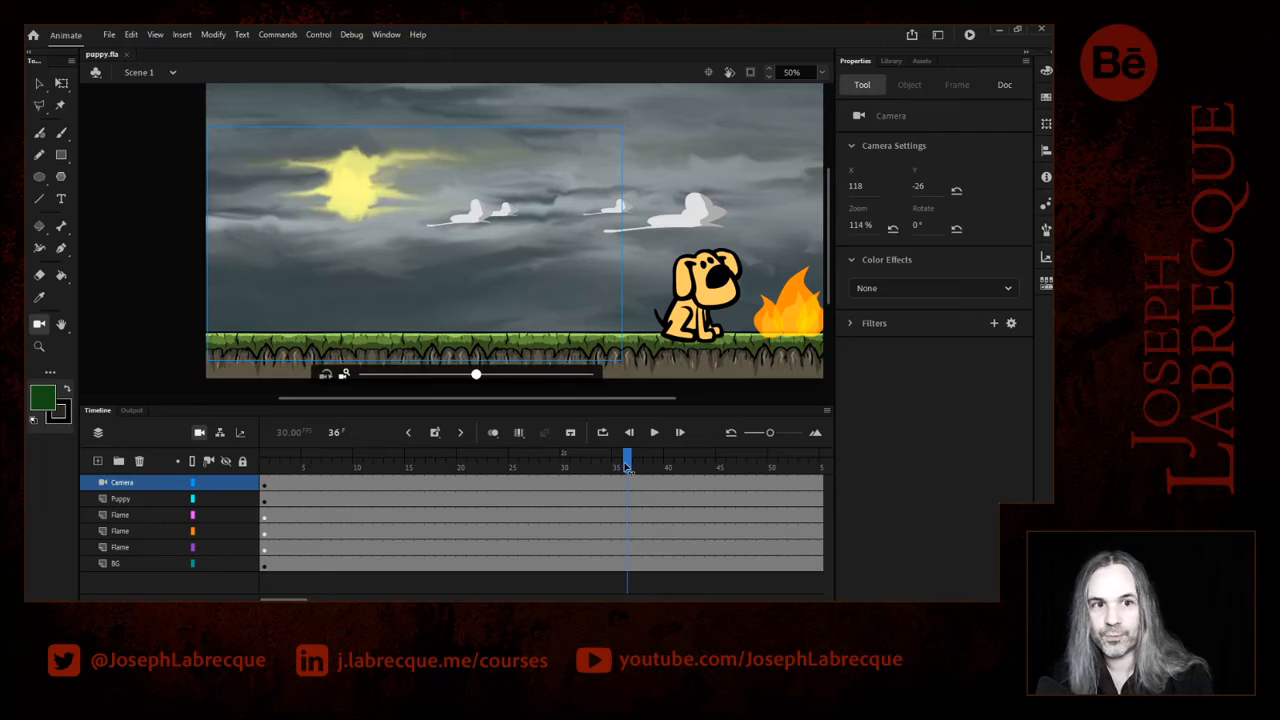
pyautogui.moveTo(627, 467); pyautogui.dragTo(606, 467)
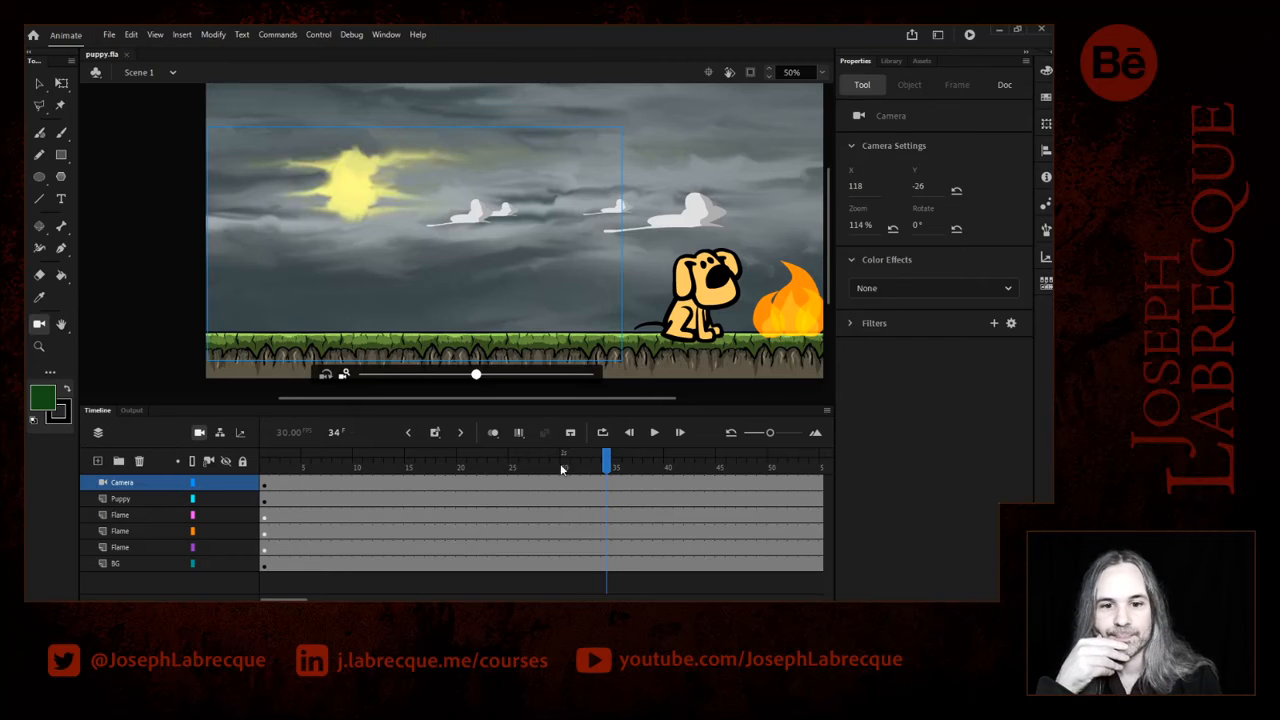
pyautogui.click(541, 482)
pyautogui.click(606, 490)
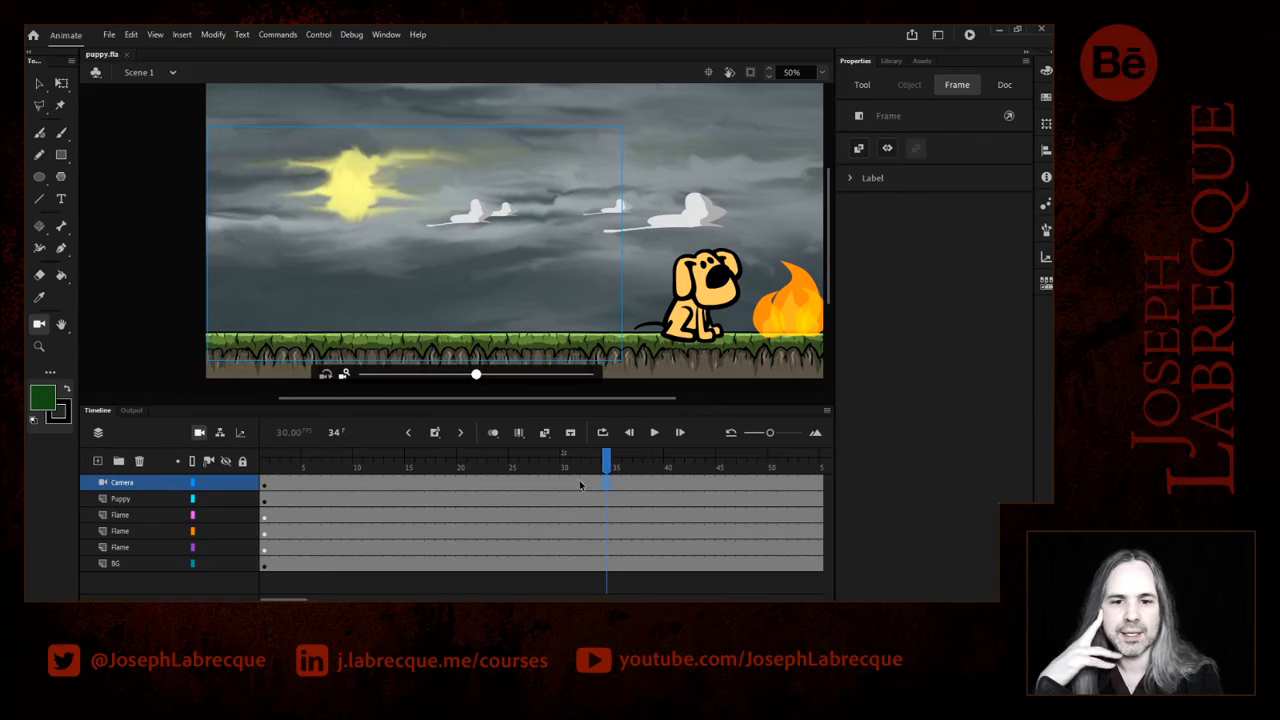
pyautogui.click(687, 485)
pyautogui.click(750, 483)
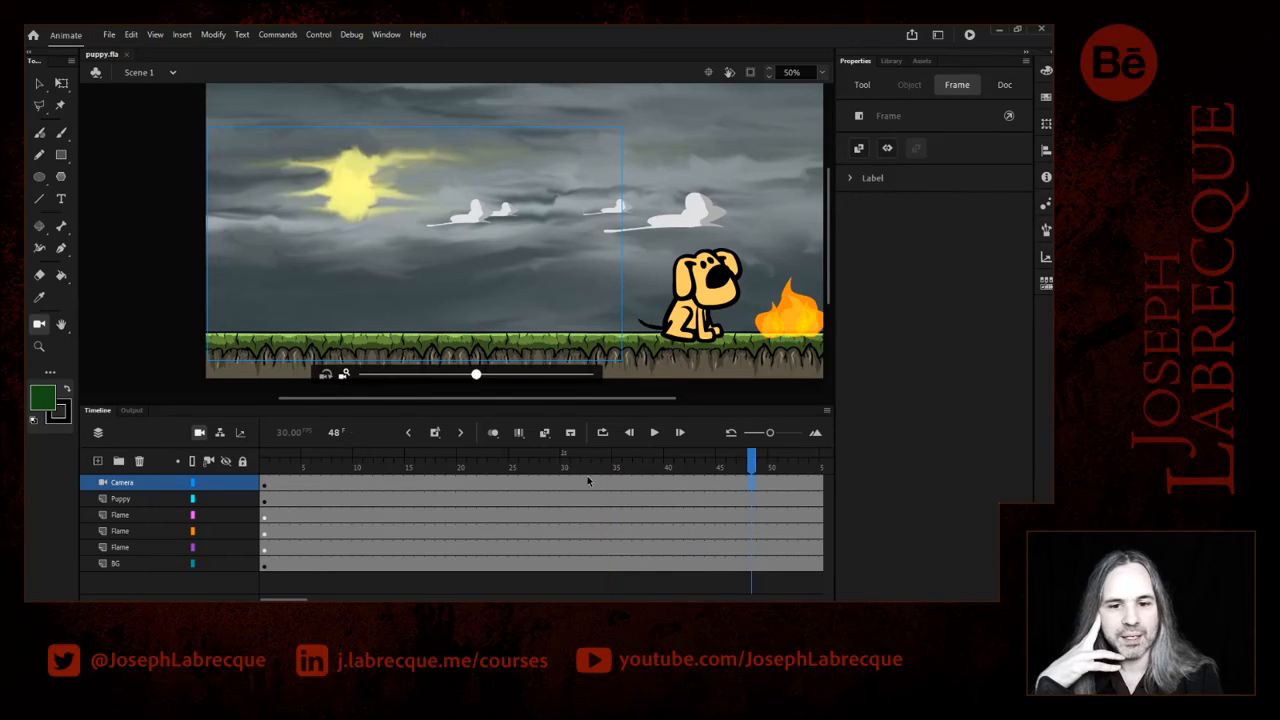
pyautogui.moveTo(485, 487); pyautogui.dragTo(587, 487)
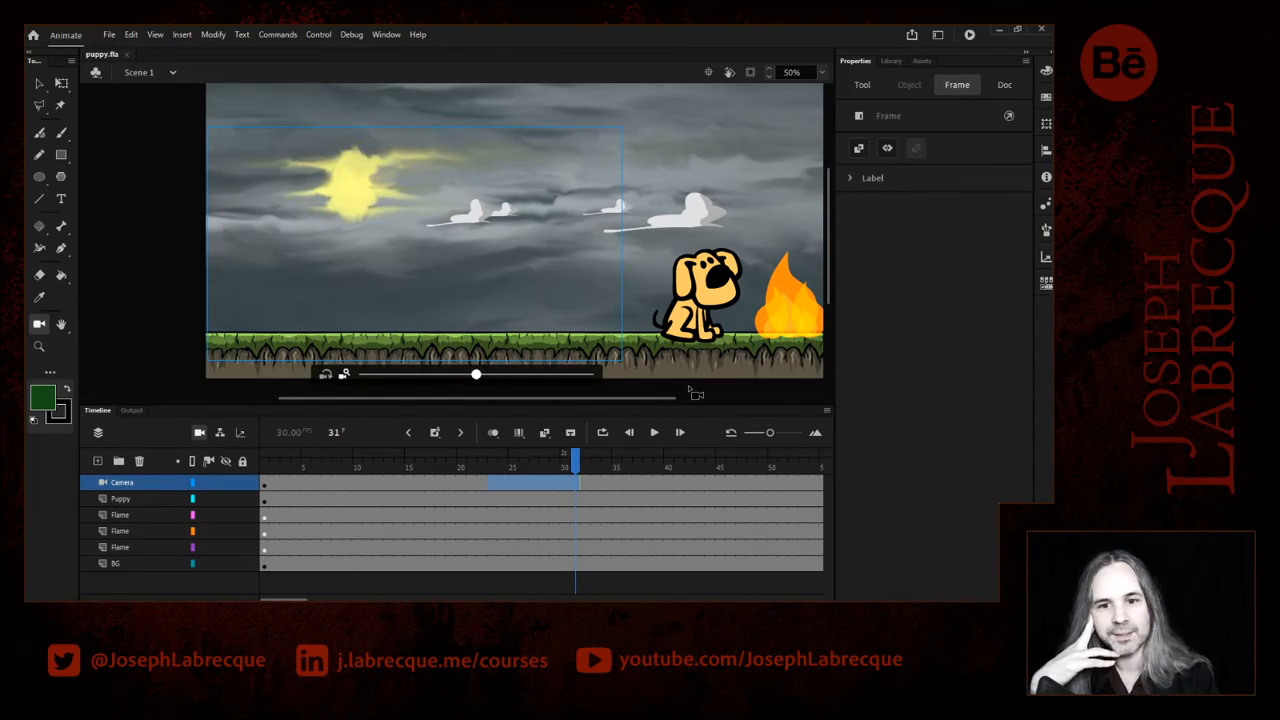
pyautogui.click(546, 434)
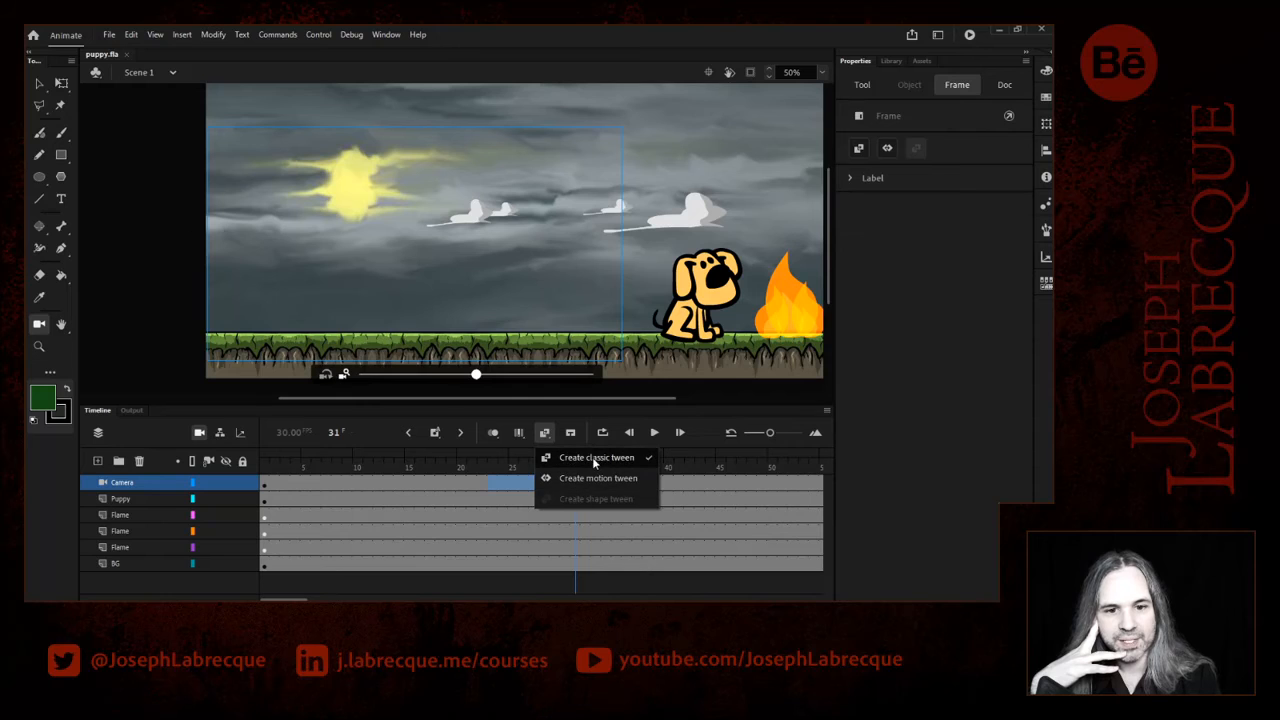
pyautogui.click(585, 457)
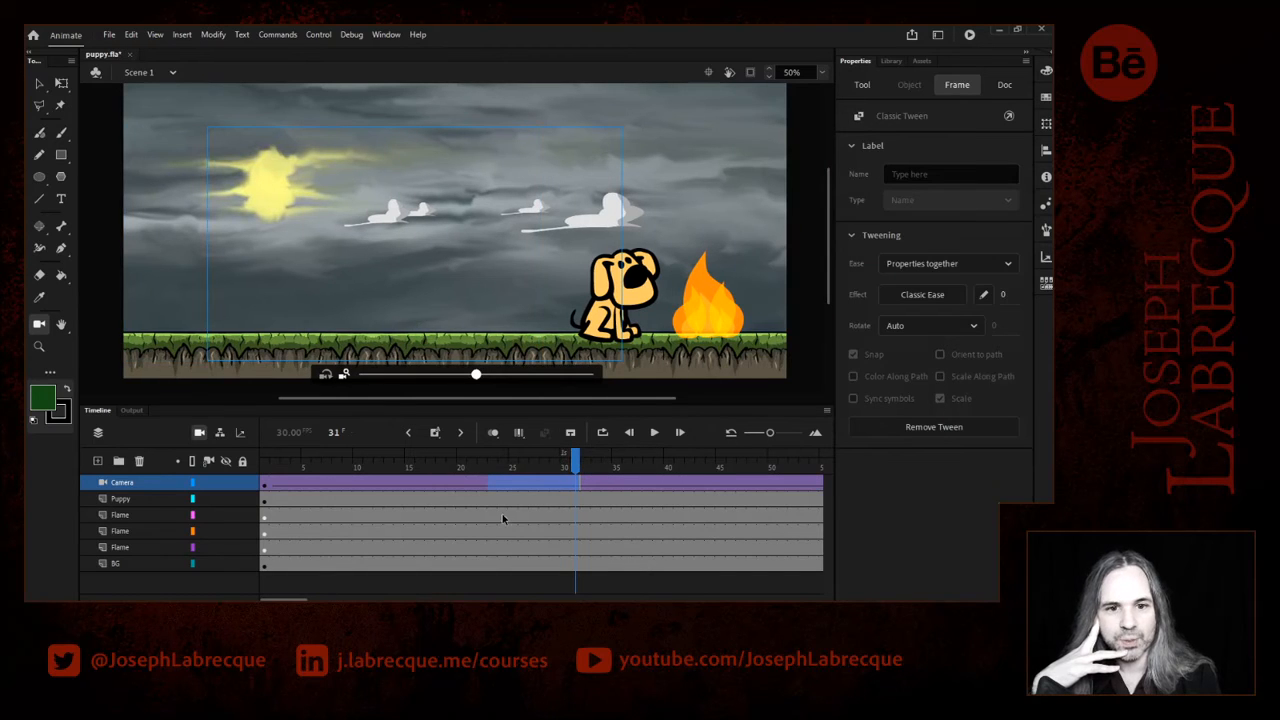
# - Test the movie from frame 1 to watch the camera pan, close the preview, and save the document
pyautogui.moveTo(574, 461); pyautogui.dragTo(205, 465)
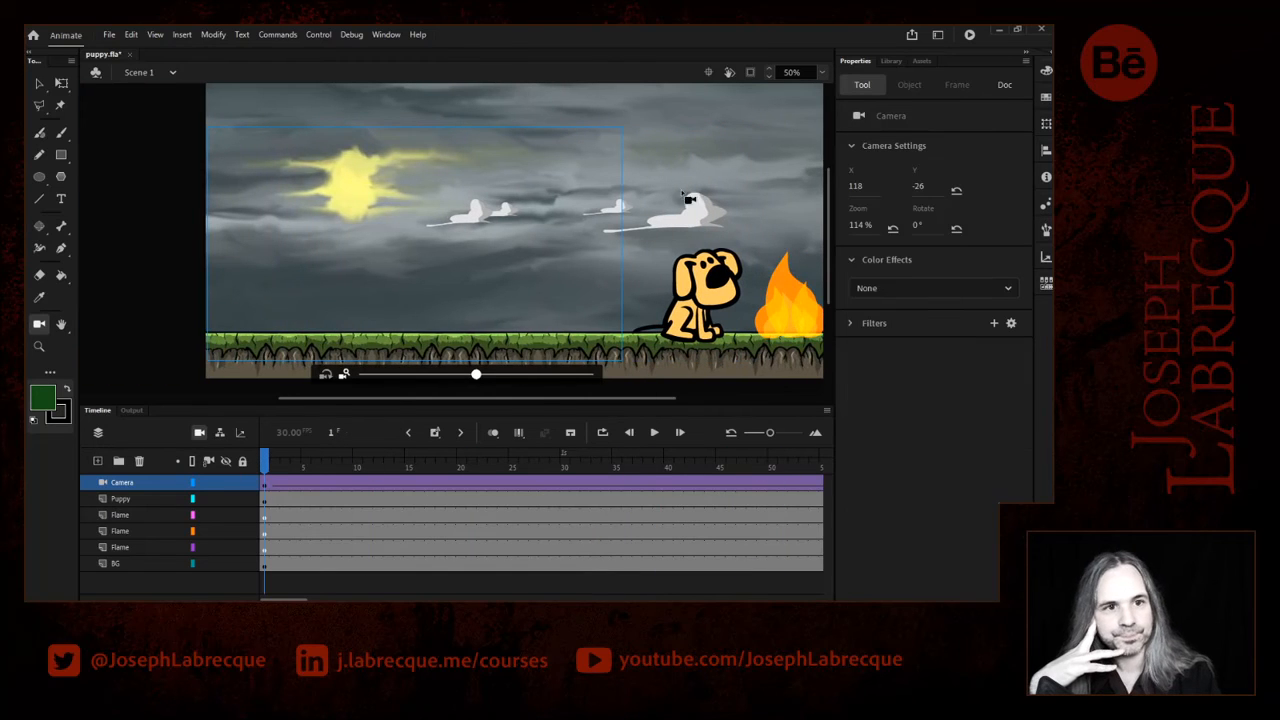
pyautogui.click(969, 34)
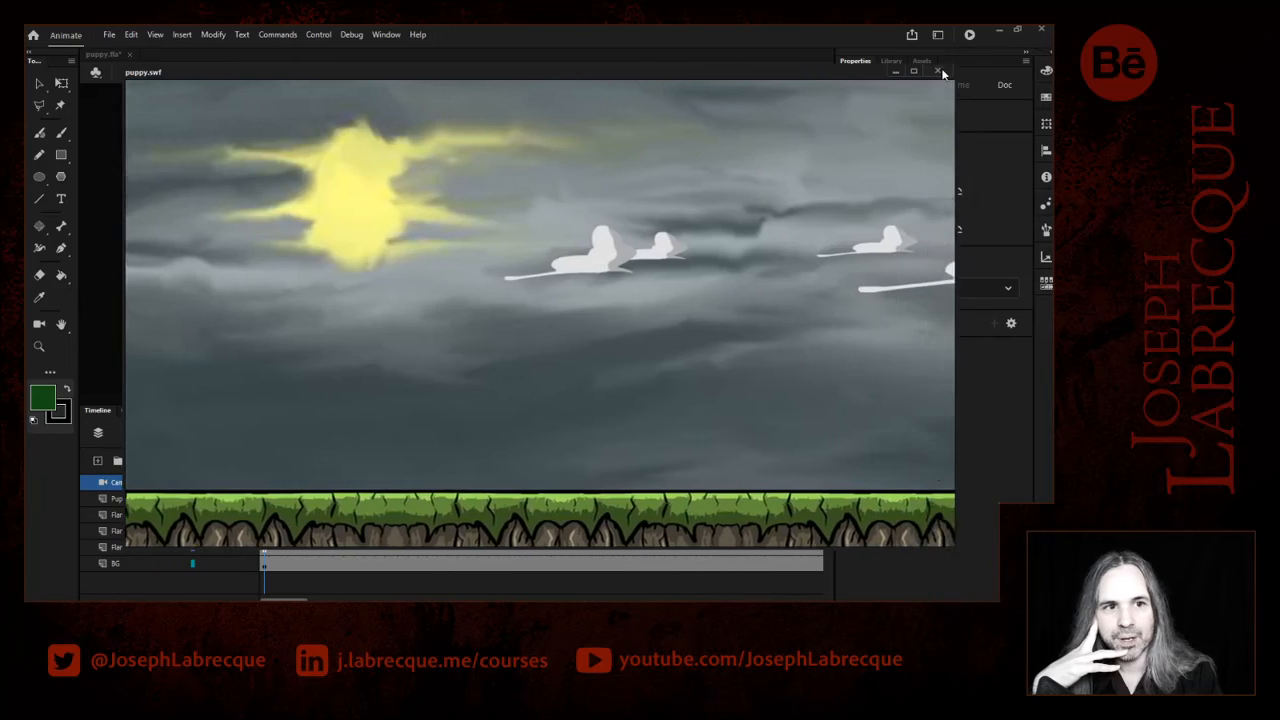
pyautogui.click(937, 70)
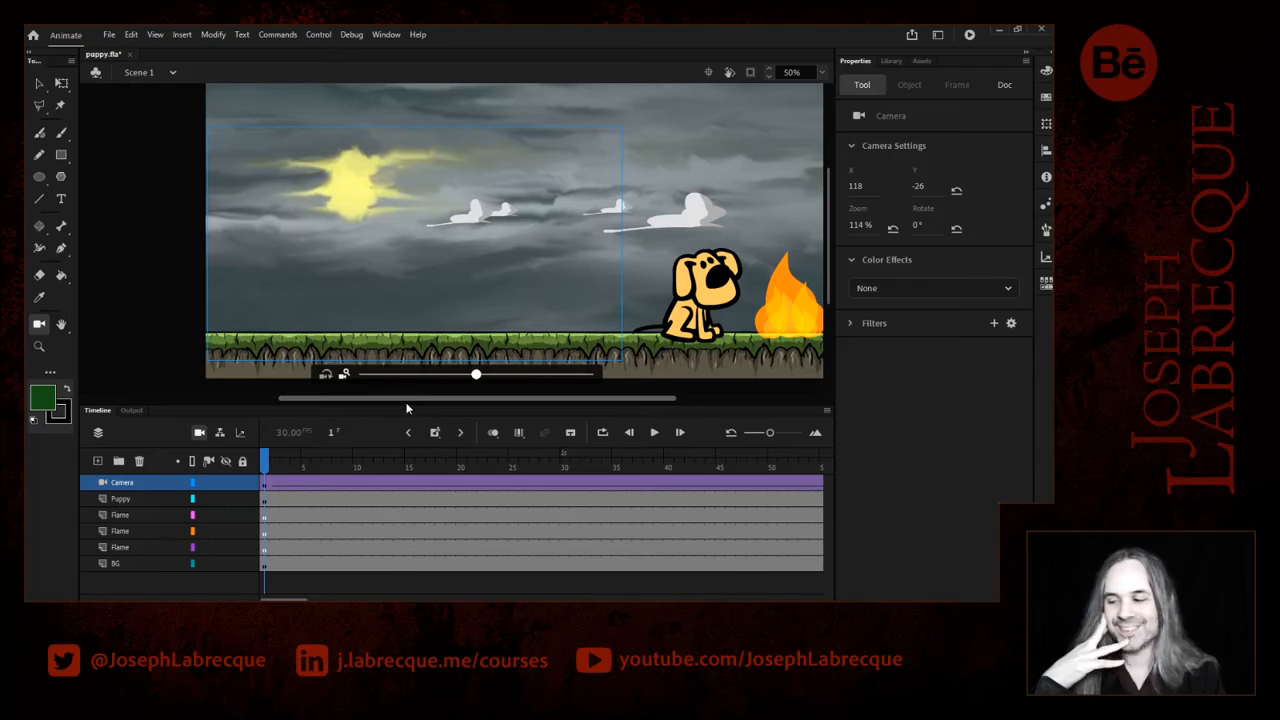
pyautogui.hotkey('ctrl', 's')
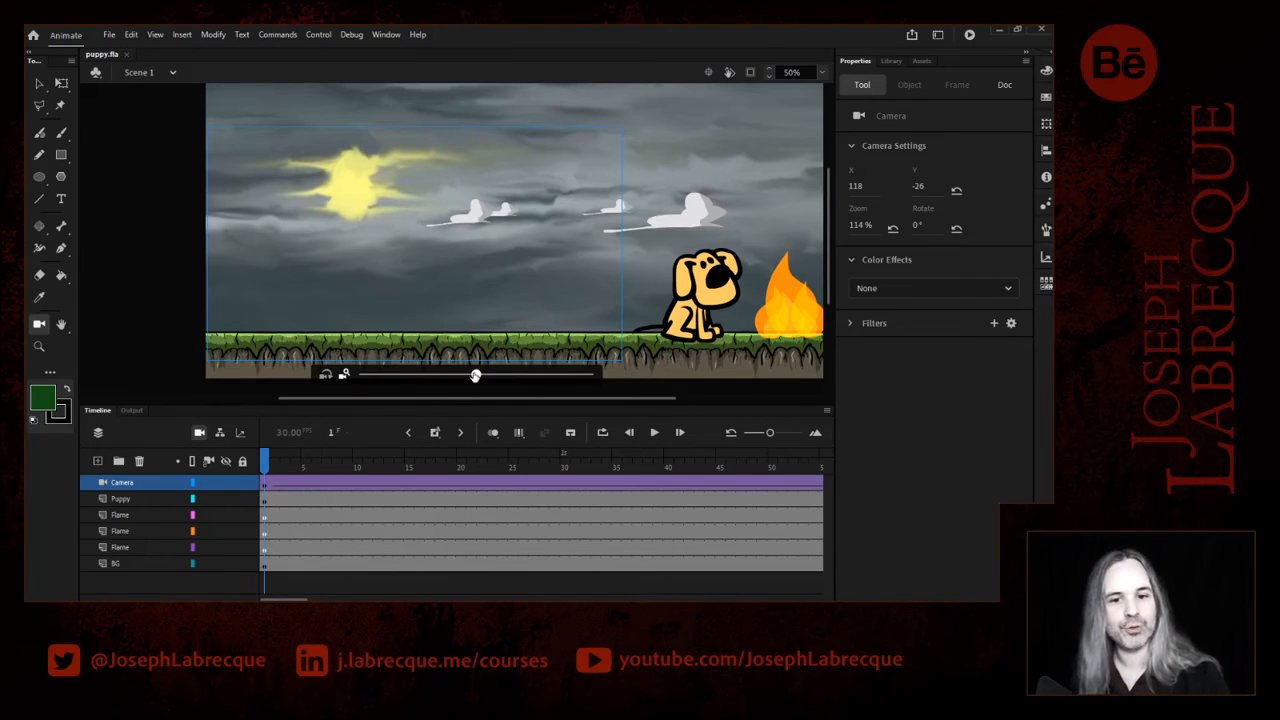
# - Preview the camera pan up to frame 44 and select frames inside the camera tween to examine its tweening properties
pyautogui.moveTo(510, 466); pyautogui.dragTo(709, 460)
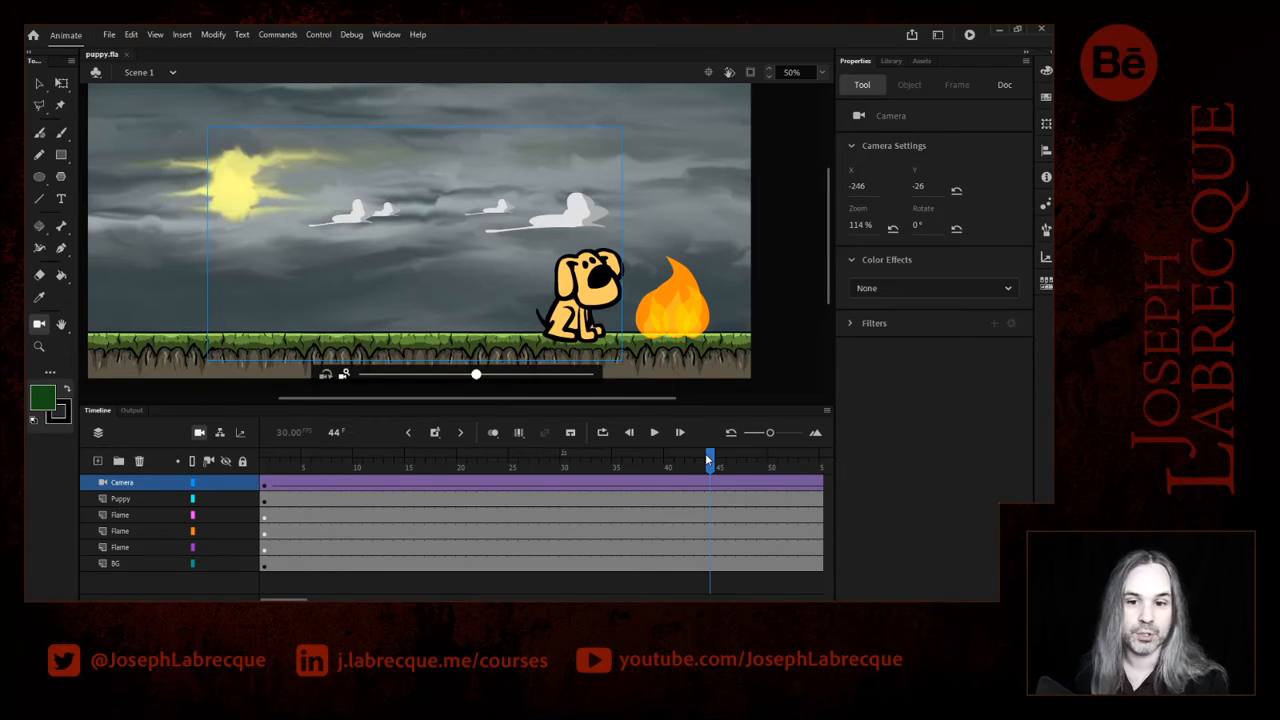
pyautogui.click(460, 486)
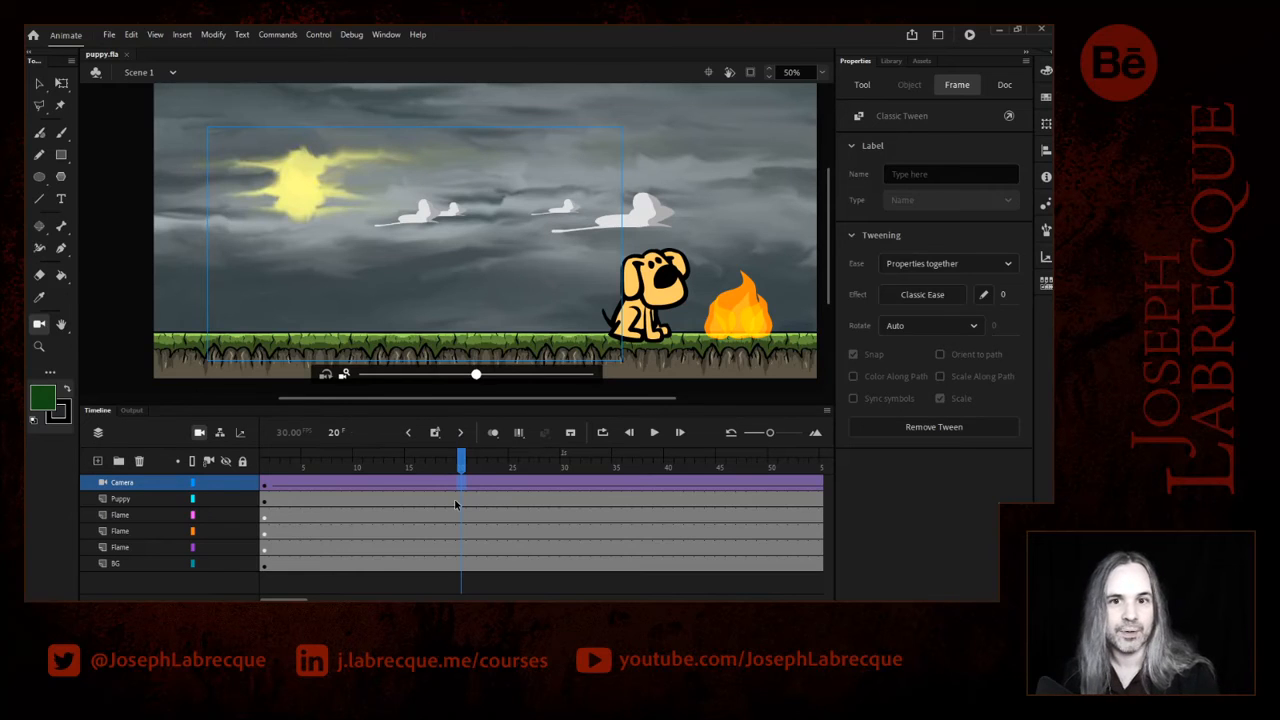
pyautogui.click(397, 488)
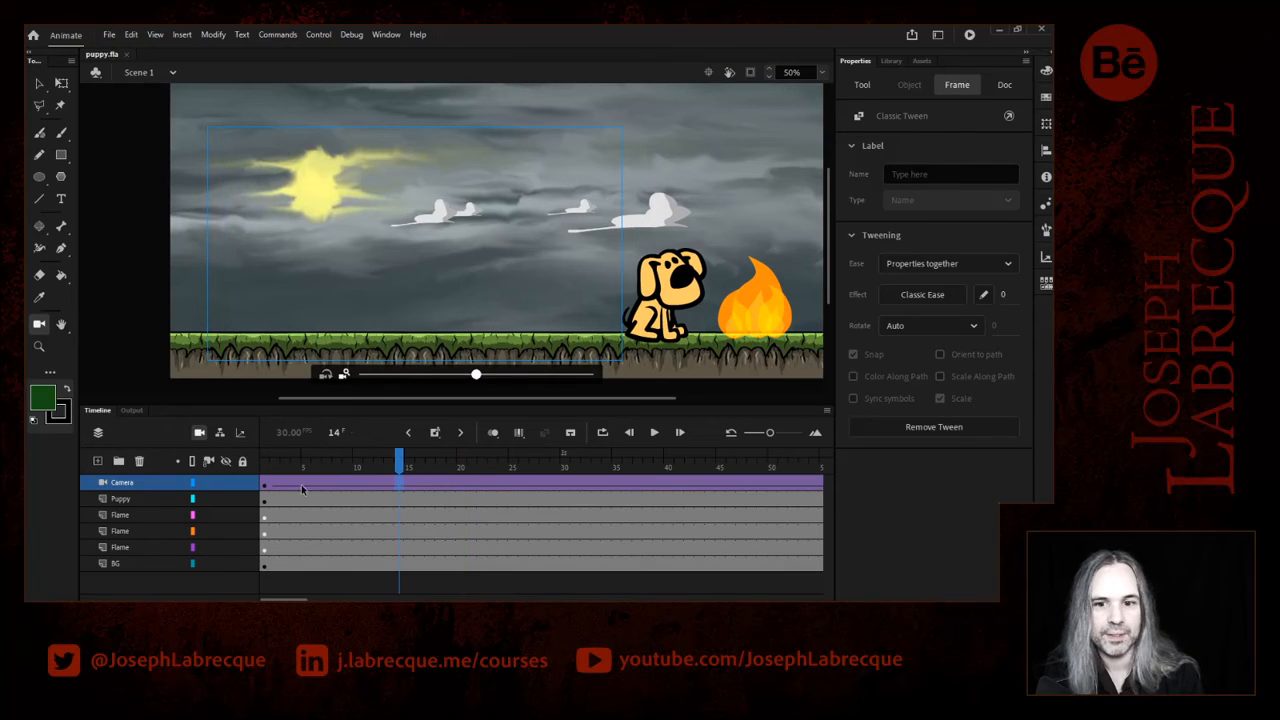
pyautogui.moveTo(544, 486); pyautogui.dragTo(482, 487)
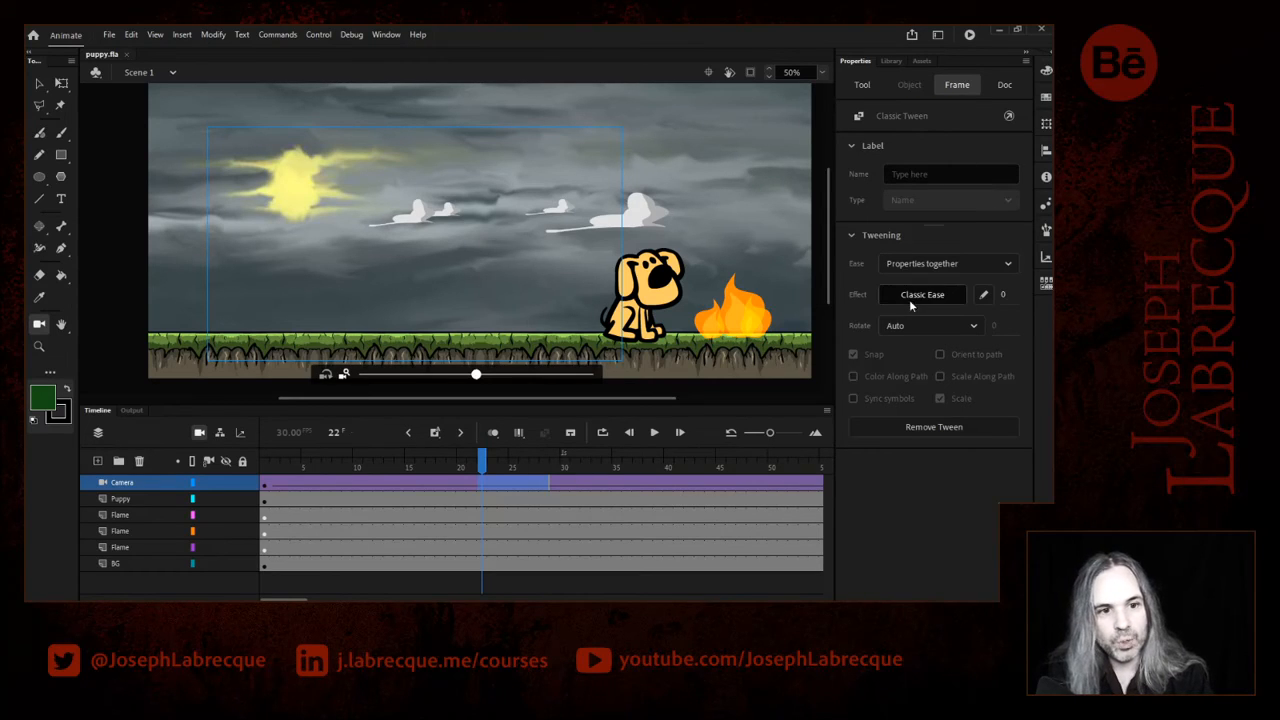
pyautogui.click(947, 88)
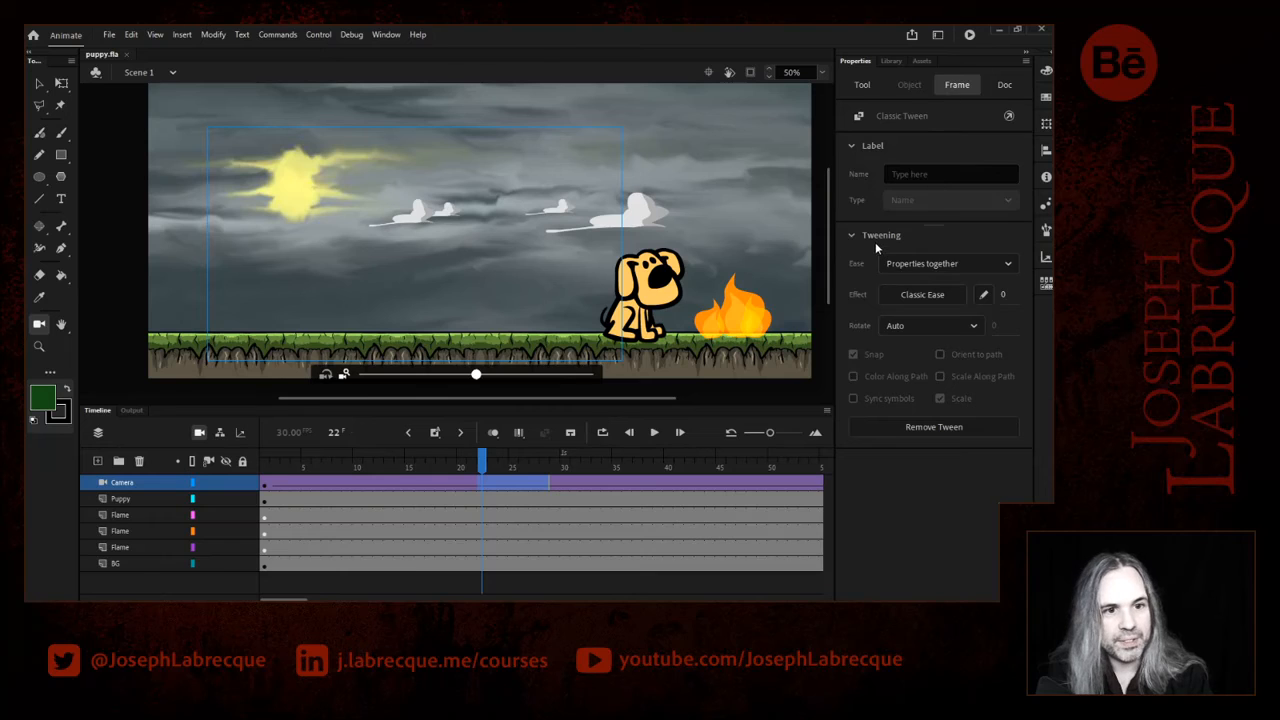
# - Compare the Ease In Out presets for the camera's classic tween and apply the Sine Ease-In-Out effect
pyautogui.click(915, 298)
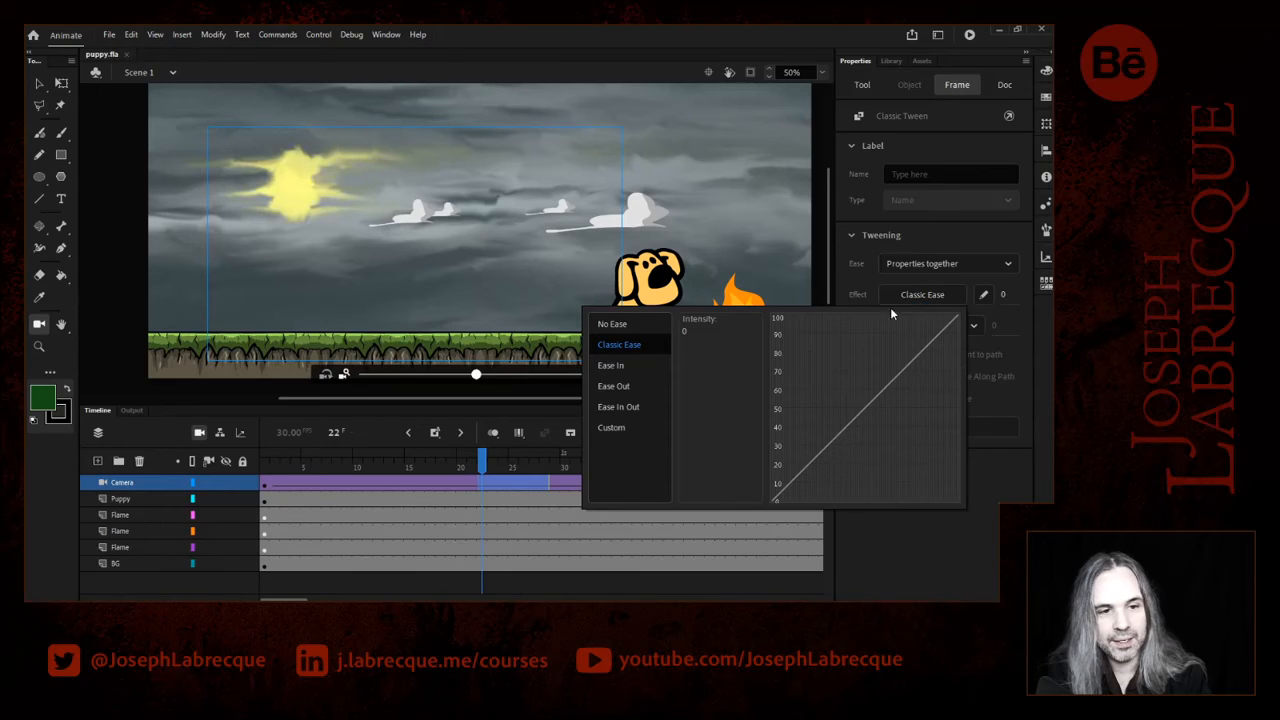
pyautogui.click(620, 367)
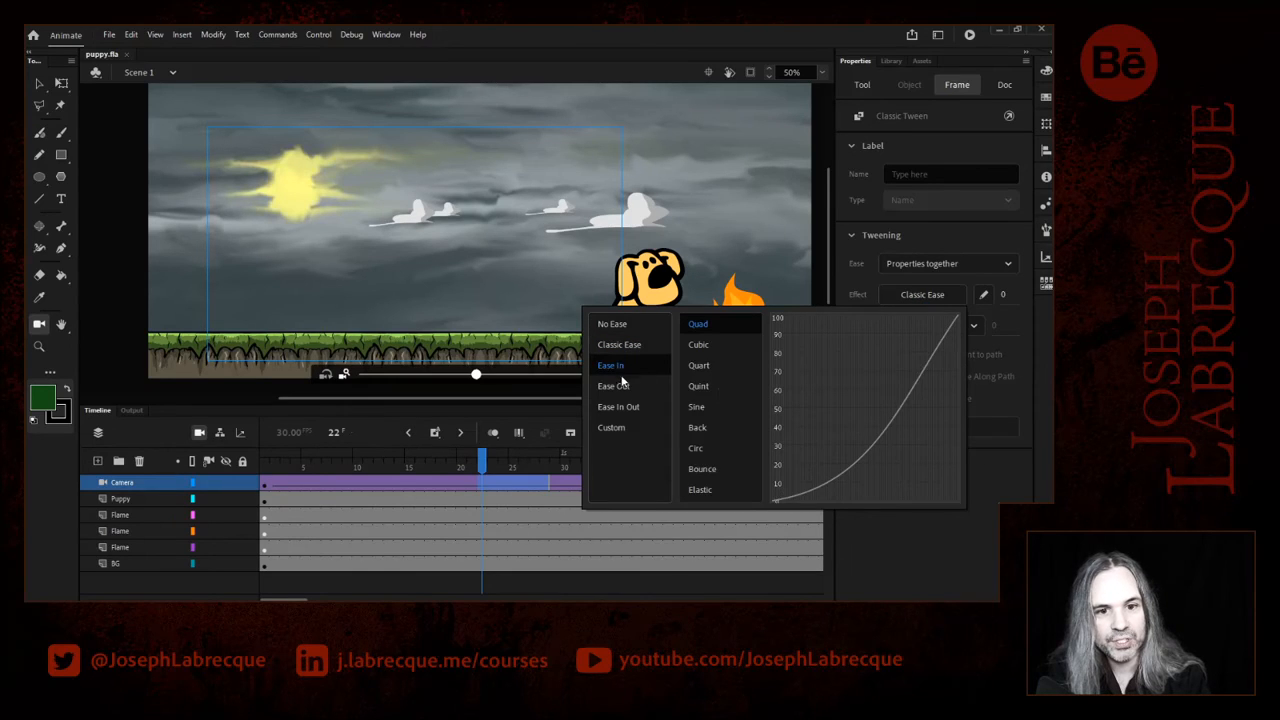
pyautogui.click(621, 388)
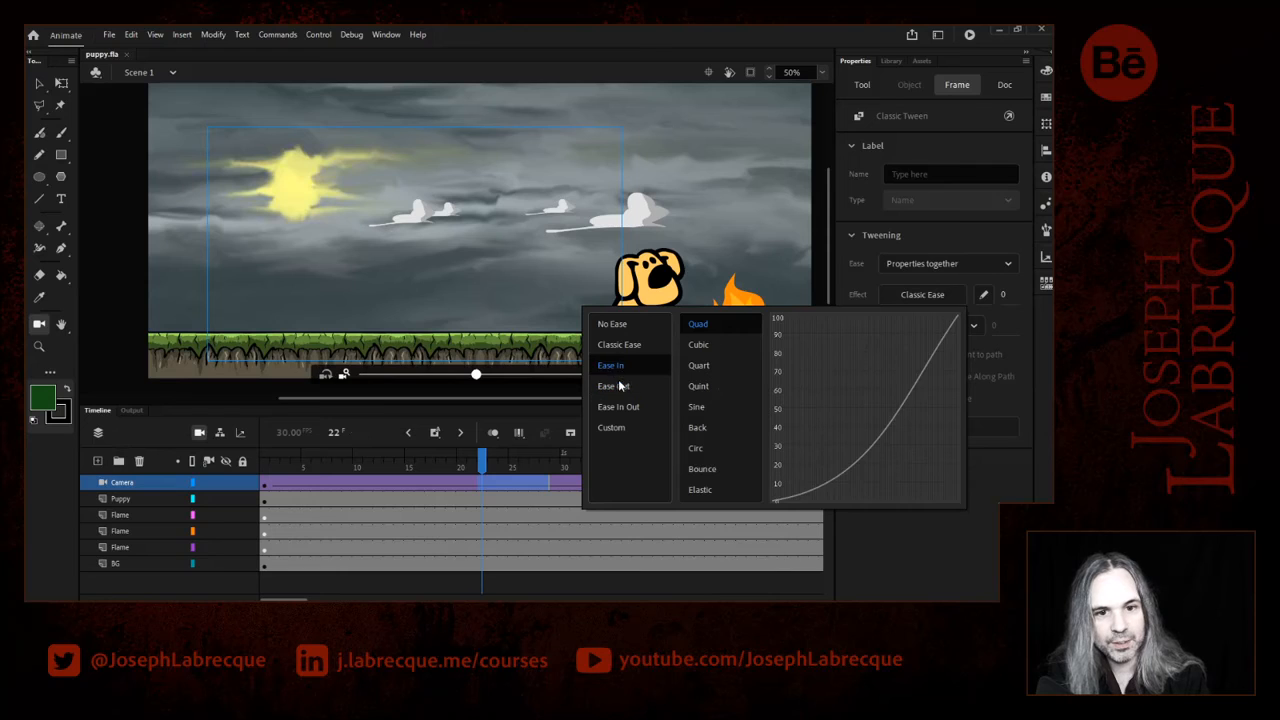
pyautogui.click(618, 408)
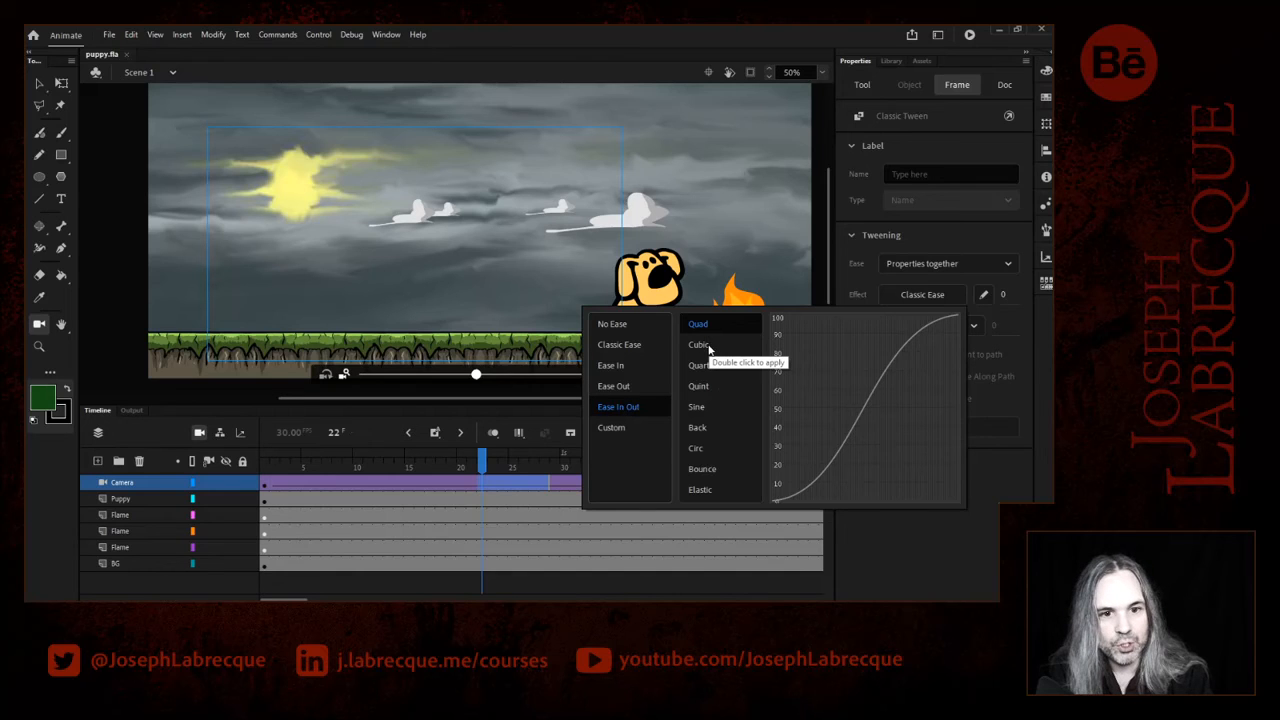
pyautogui.click(707, 345)
pyautogui.click(700, 368)
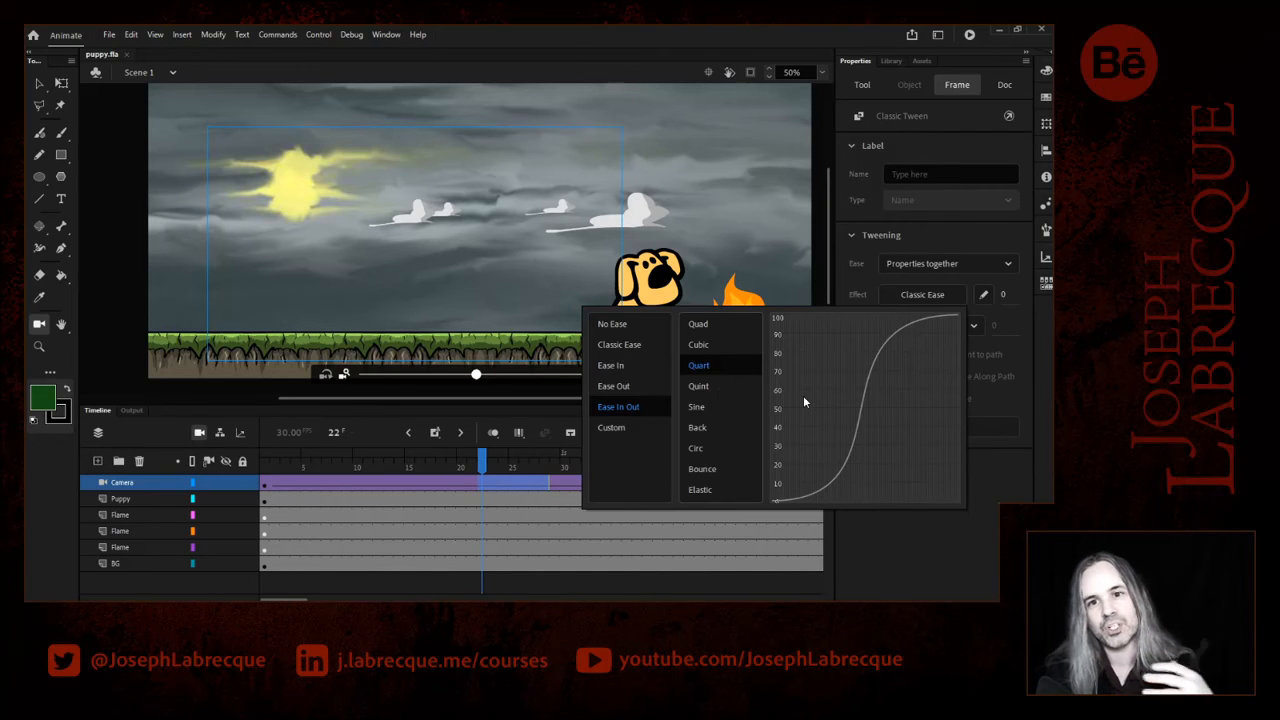
pyautogui.click(705, 410)
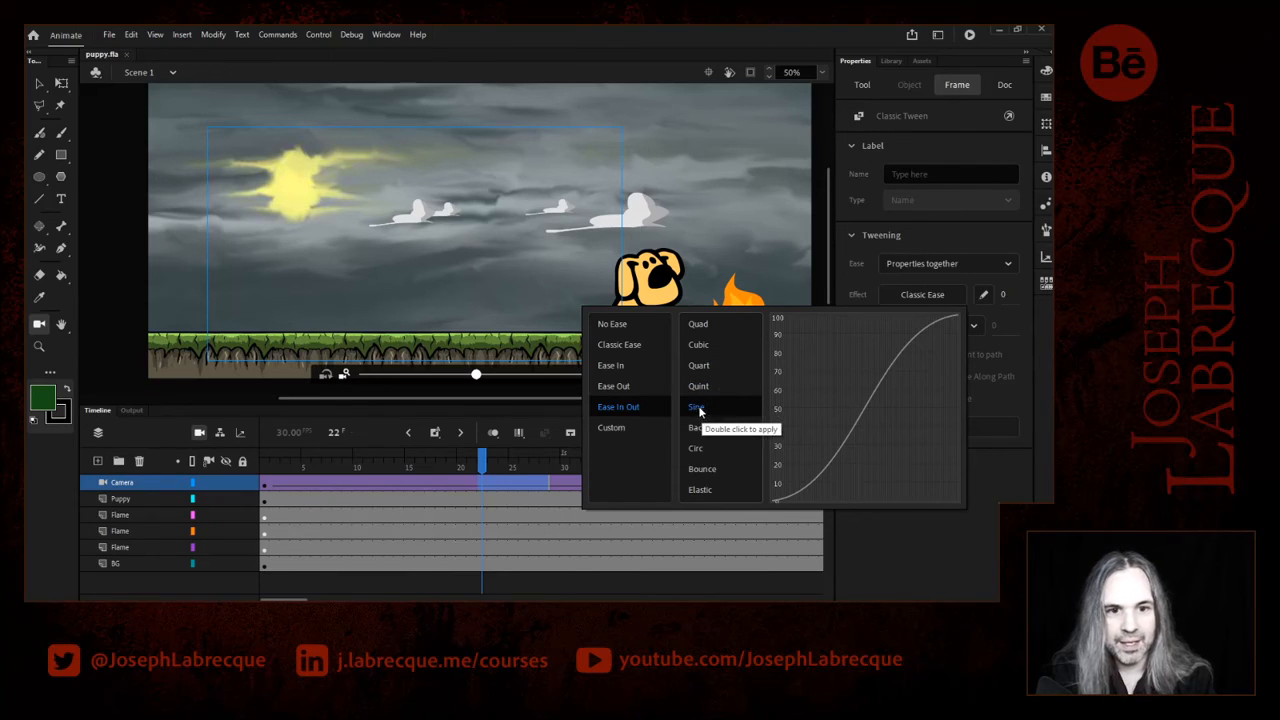
pyautogui.click(698, 326)
pyautogui.click(701, 409)
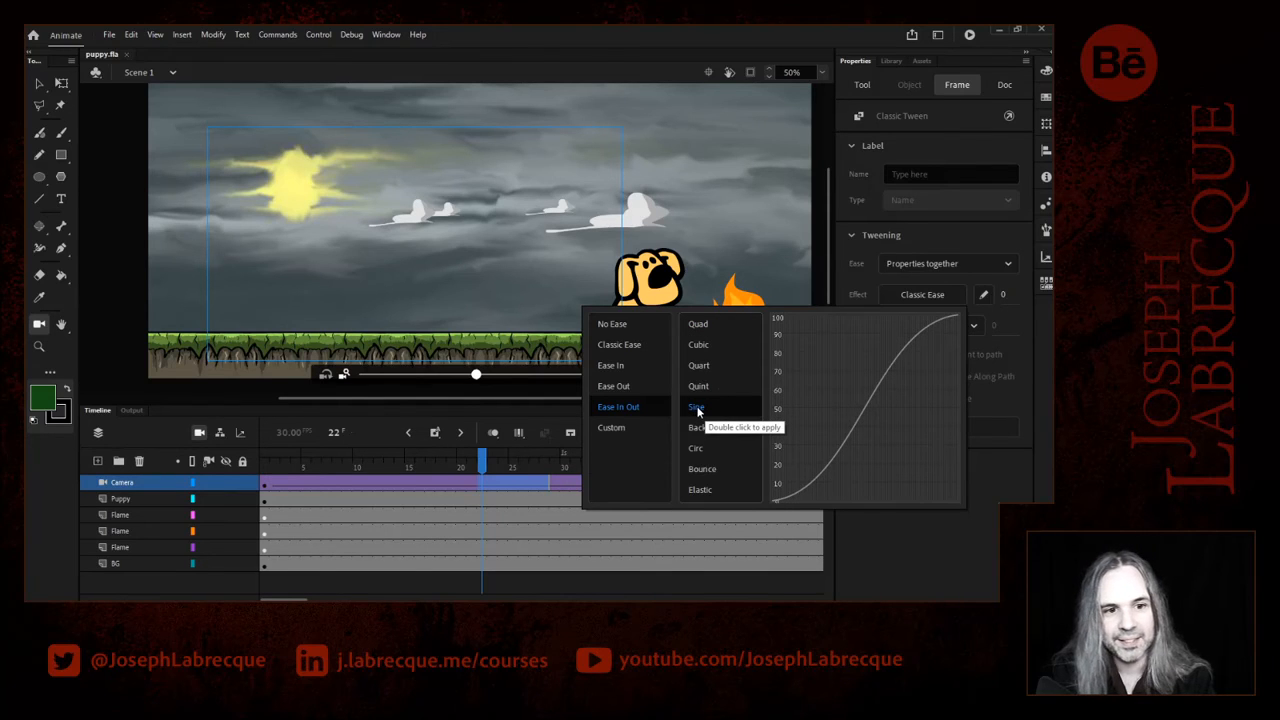
pyautogui.doubleClick(698, 409)
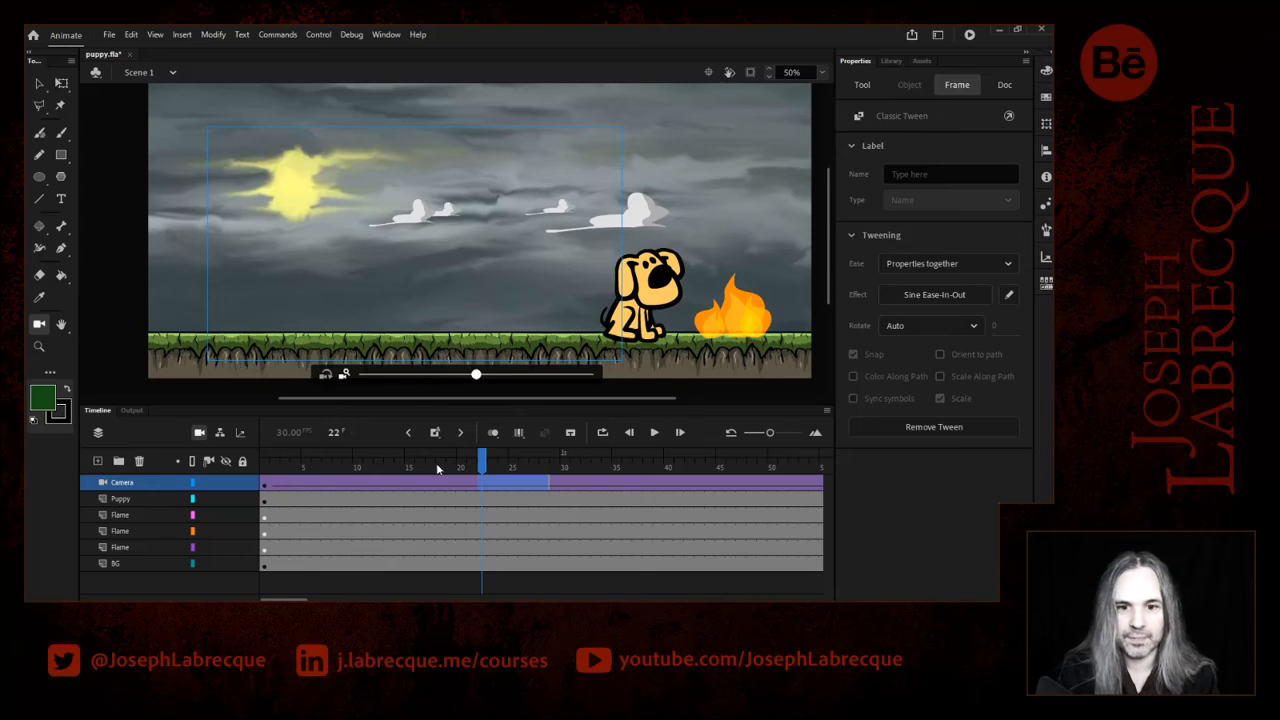
# - Return to frame 1, clip the view to the stage bounds, and lock the Puppy, Flame and BG layers
pyautogui.click(408, 432)
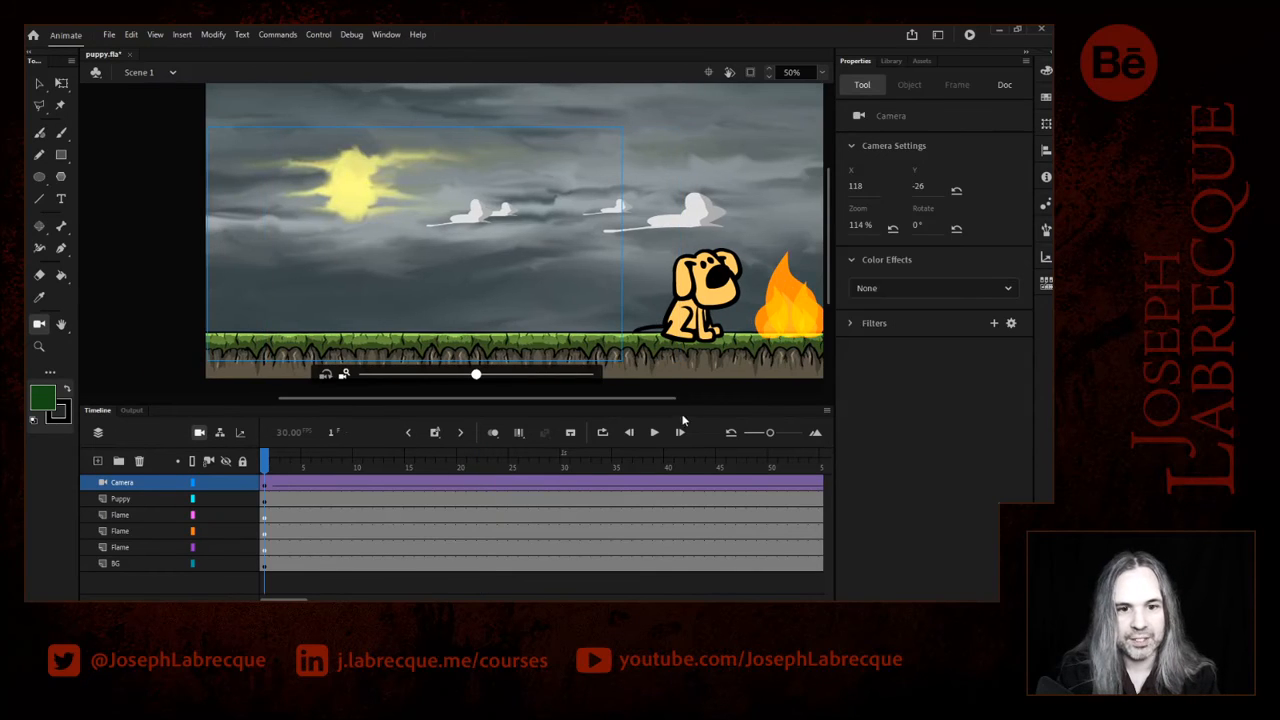
pyautogui.click(751, 74)
pyautogui.click(39, 84)
pyautogui.click(242, 462)
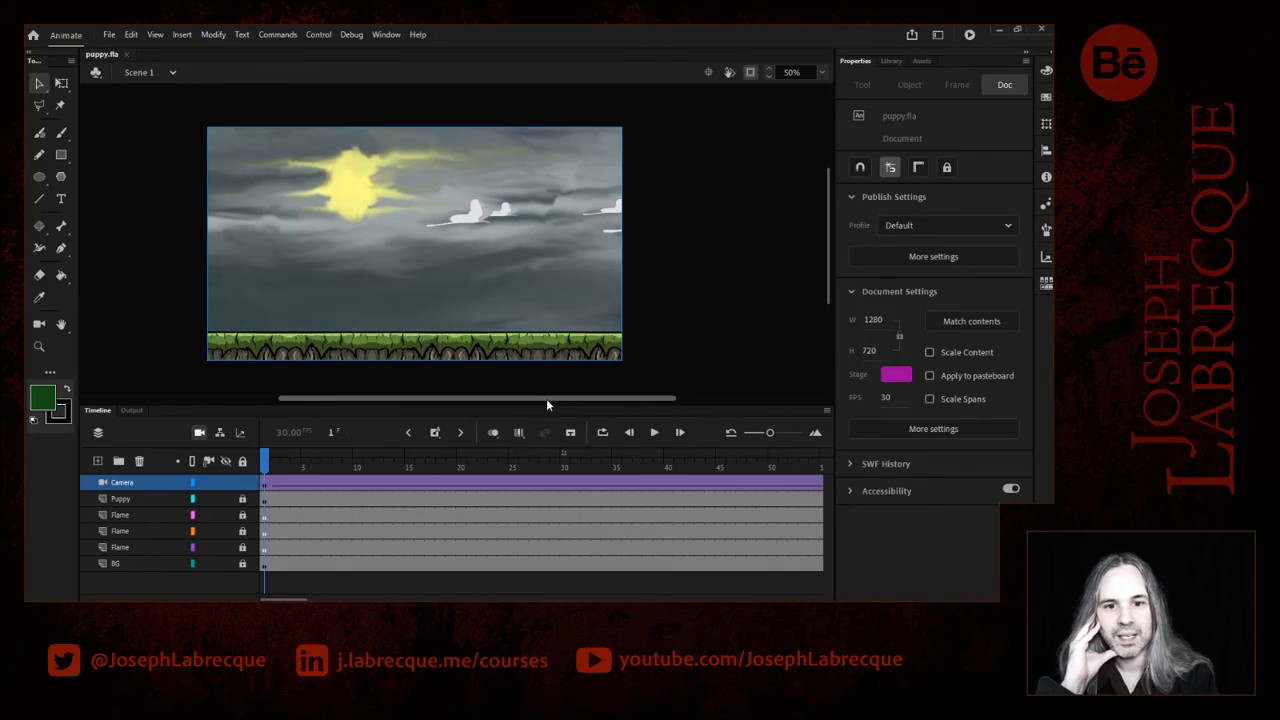
pyautogui.moveTo(542, 398)
pyautogui.mouseDown()
pyautogui.moveTo(510, 400)
pyautogui.moveTo(524, 403)
pyautogui.mouseUp()
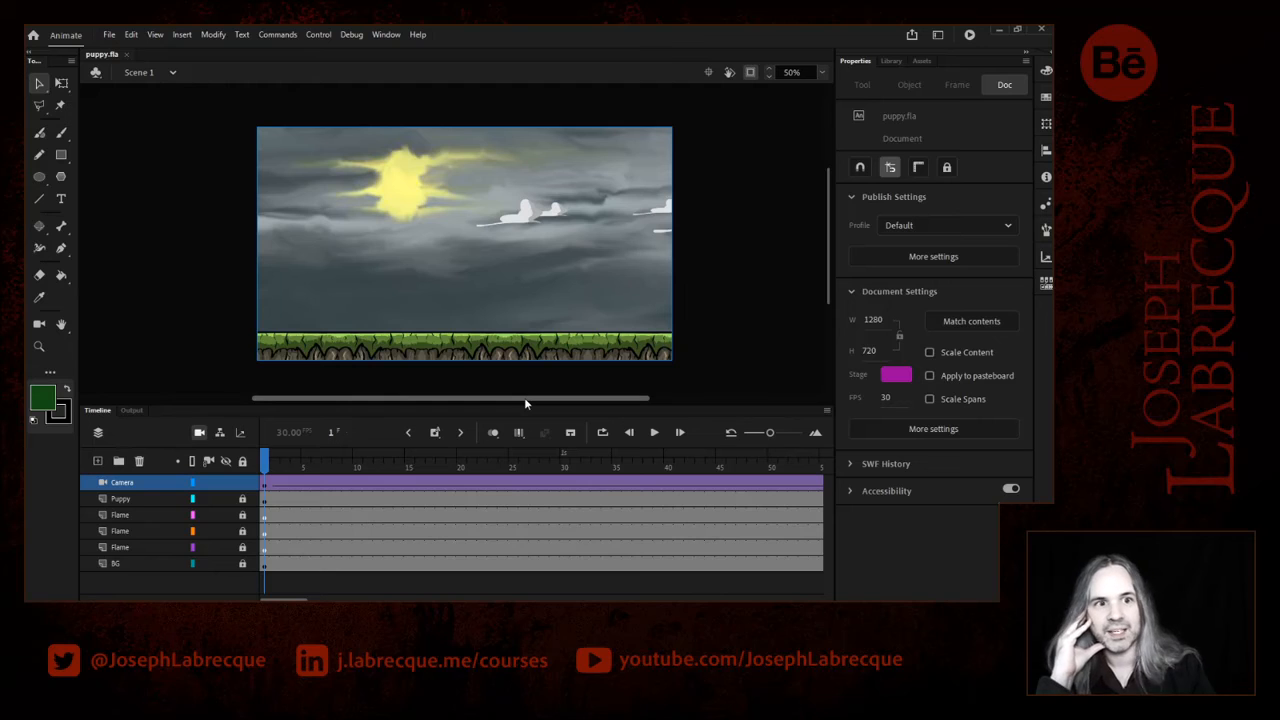
# - Play the eased camera pan on the timeline, test the movie, and close the preview
pyautogui.click(655, 433)
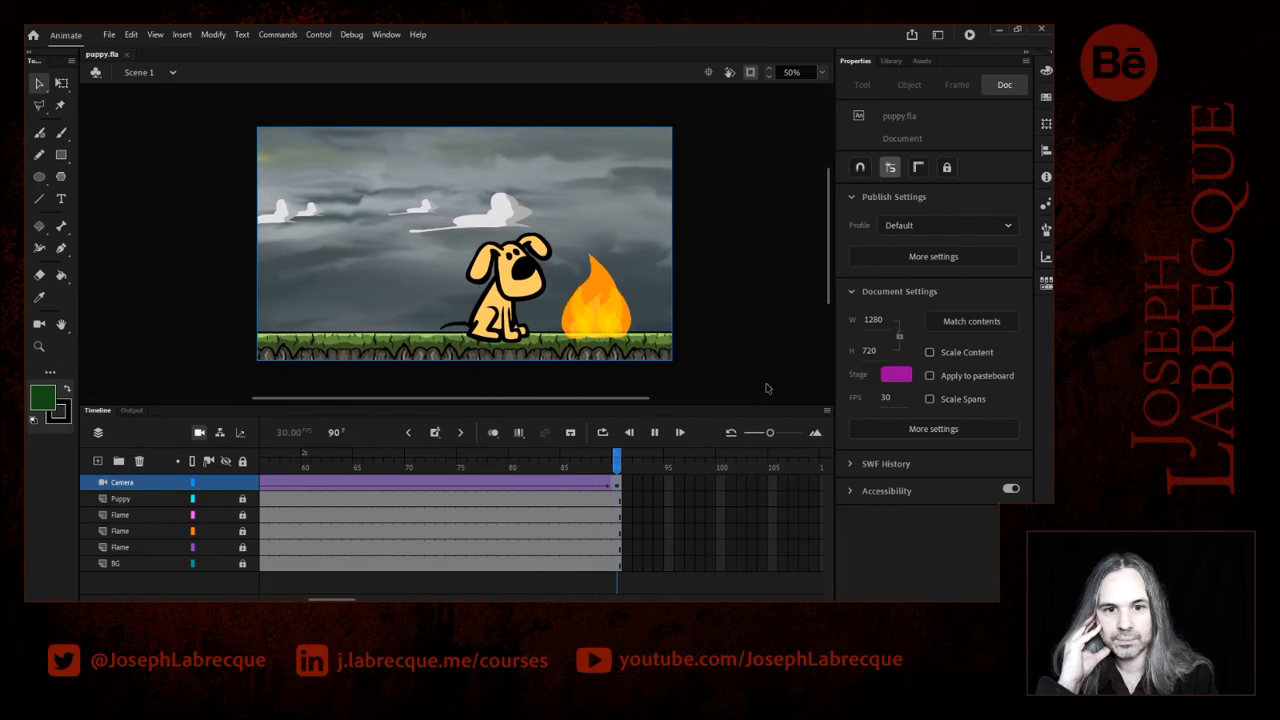
pyautogui.click(655, 432)
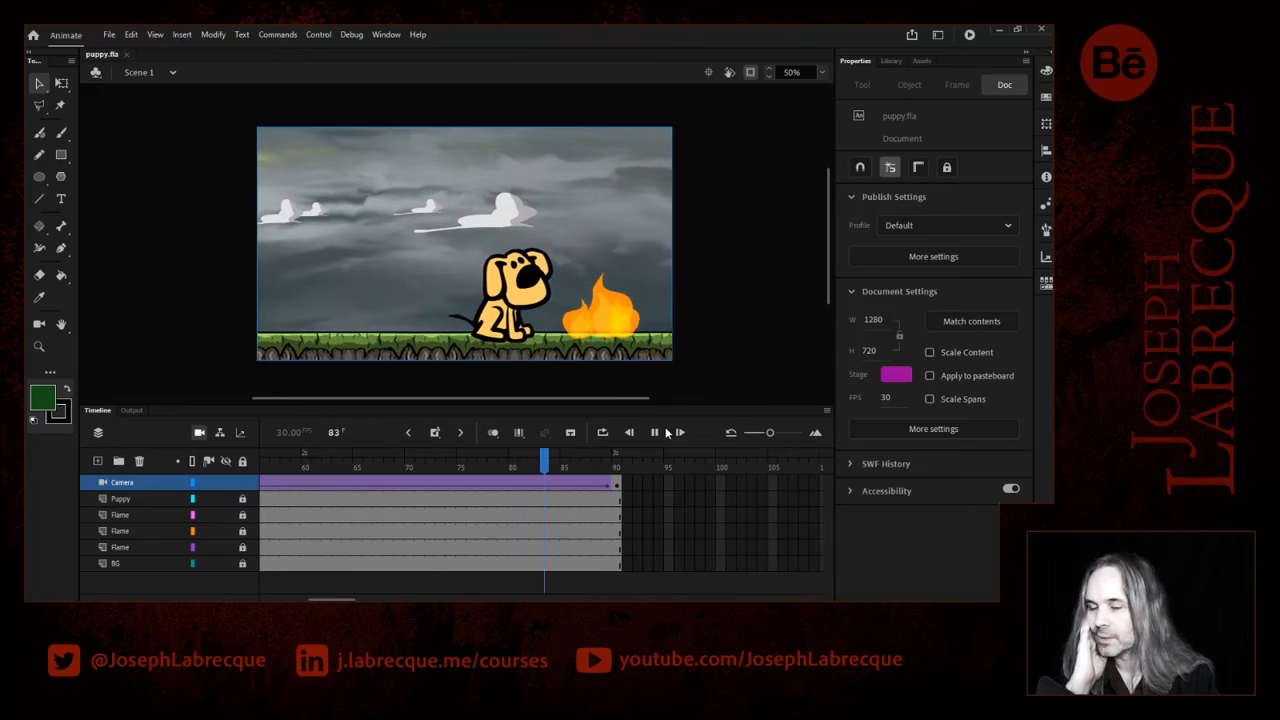
pyautogui.click(969, 35)
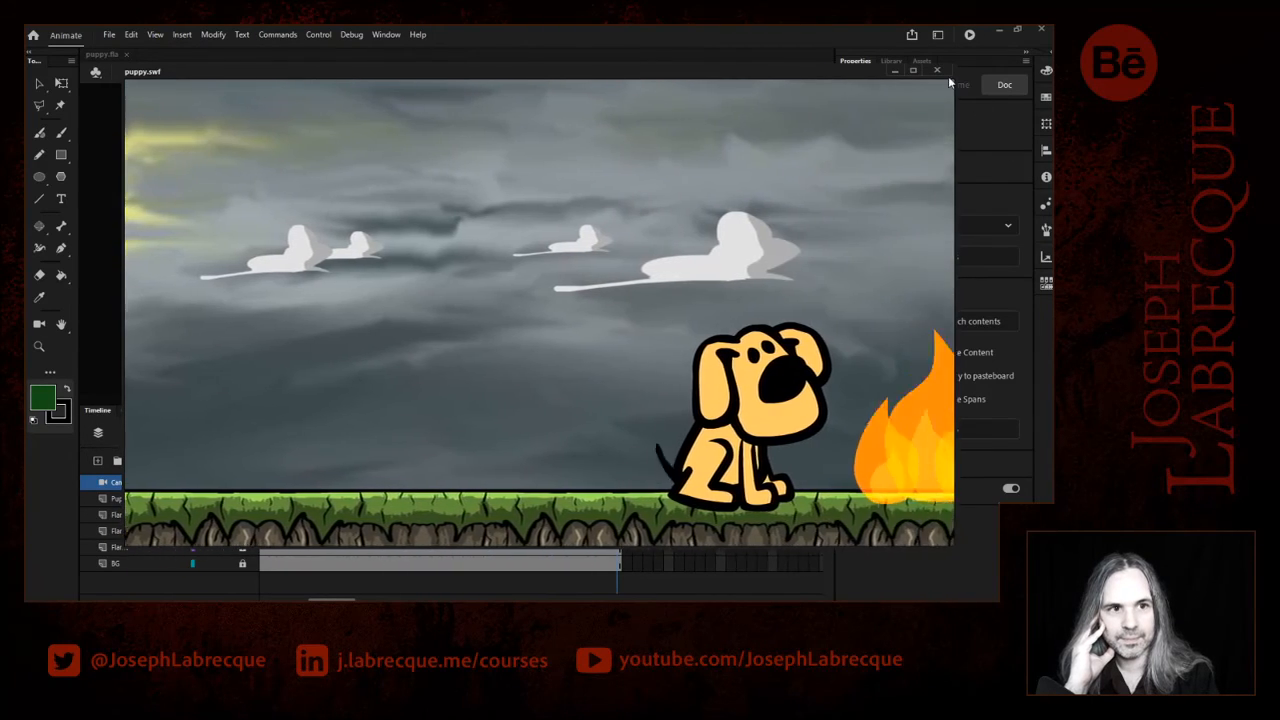
pyautogui.click(940, 71)
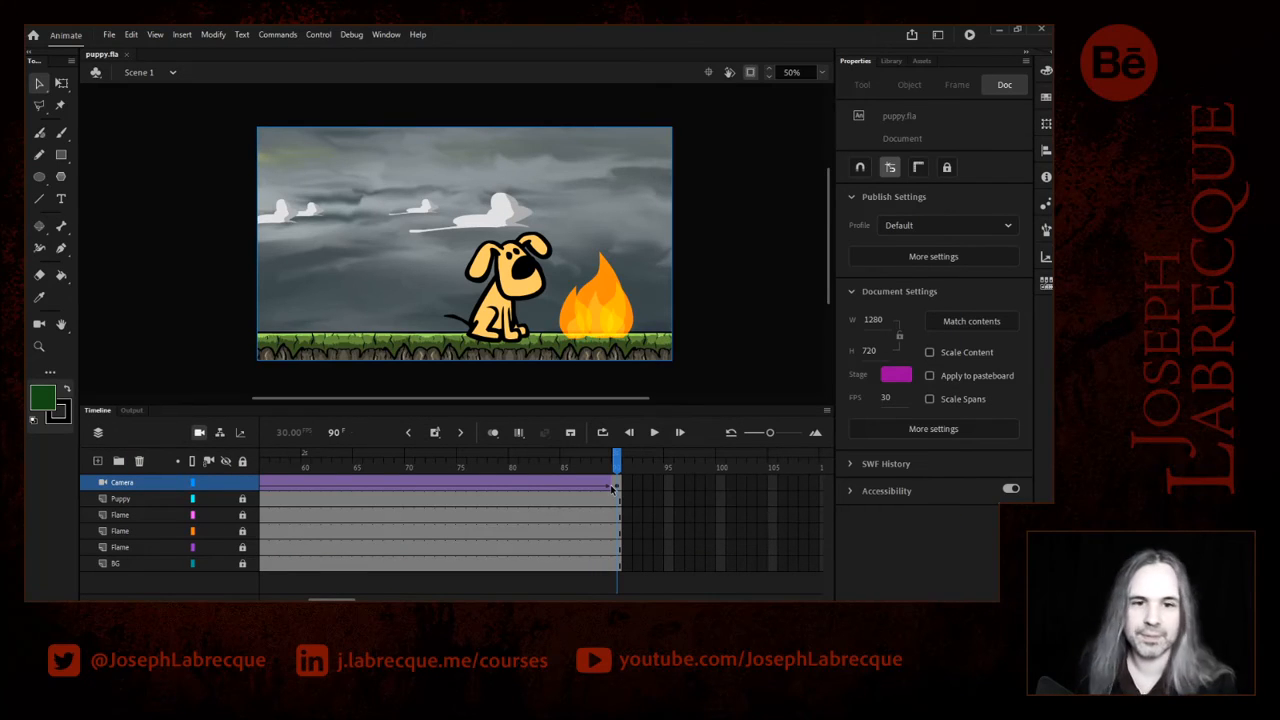
# - Extend the Camera, Puppy, Flame and BG layers to frame 150 by inserting frames
pyautogui.hscroll(5, 540, 520)
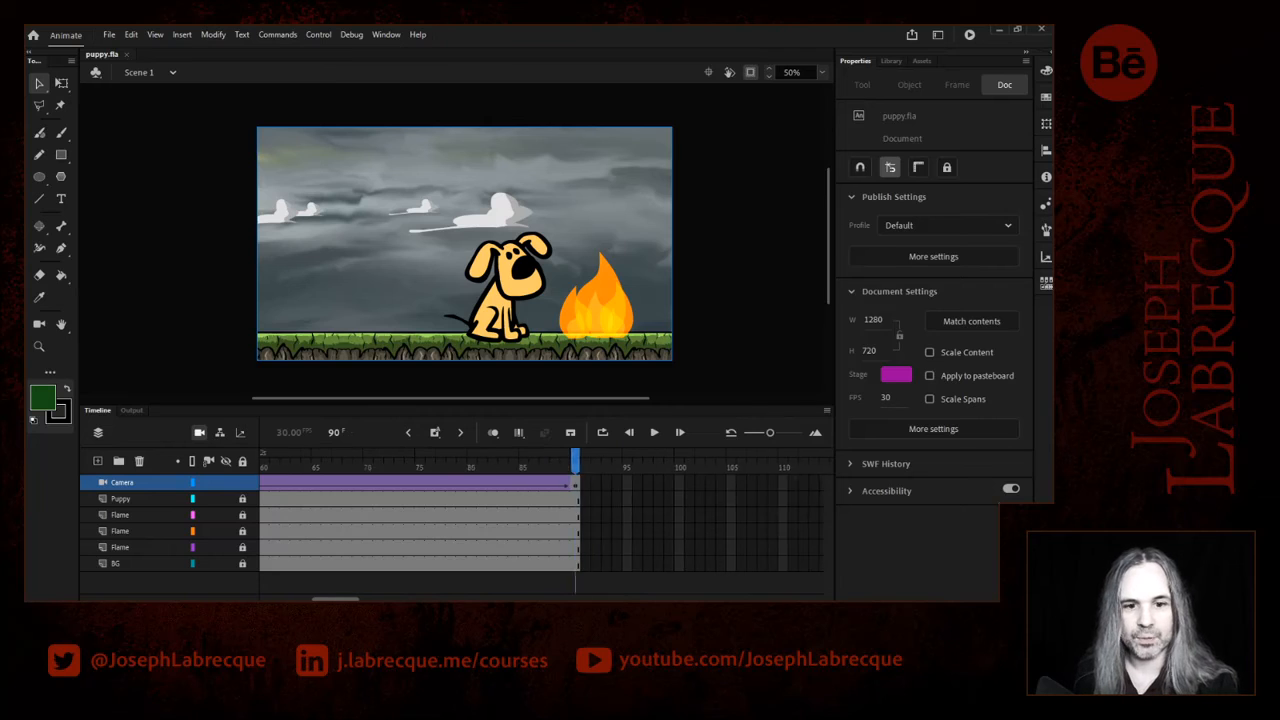
pyautogui.hscroll(1, 548, 542)
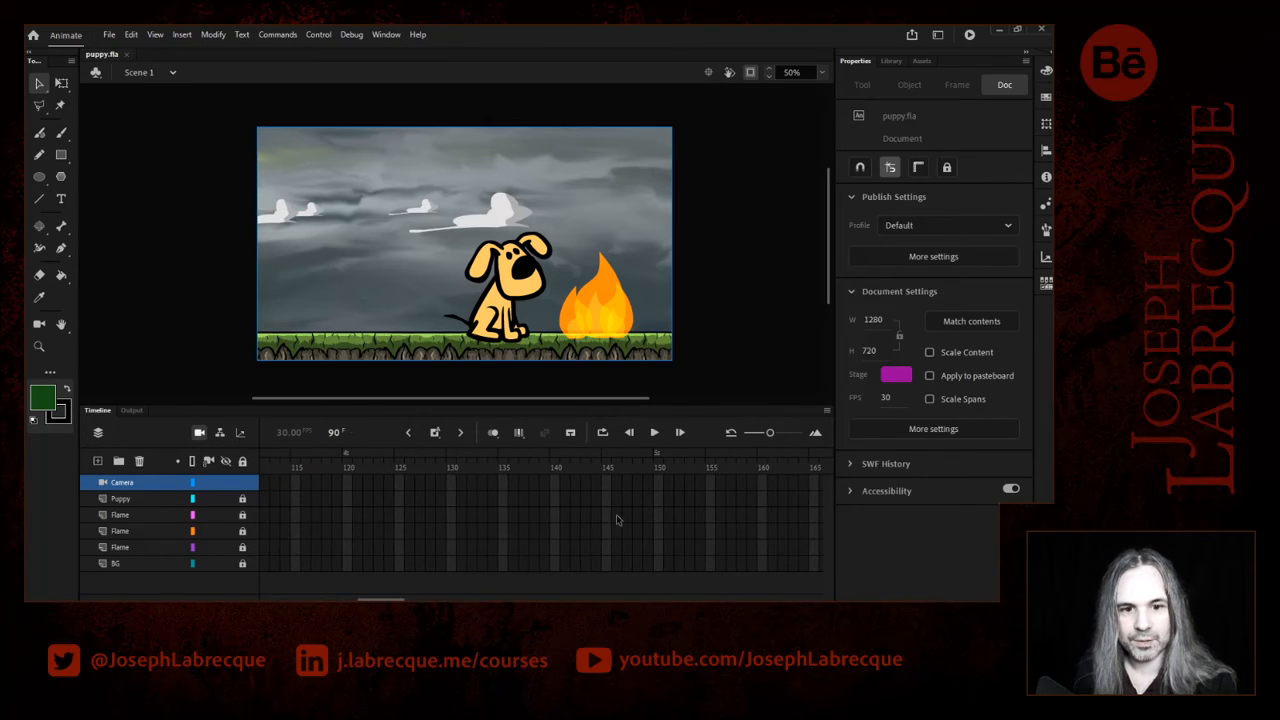
pyautogui.moveTo(661, 550); pyautogui.dragTo(645, 583)
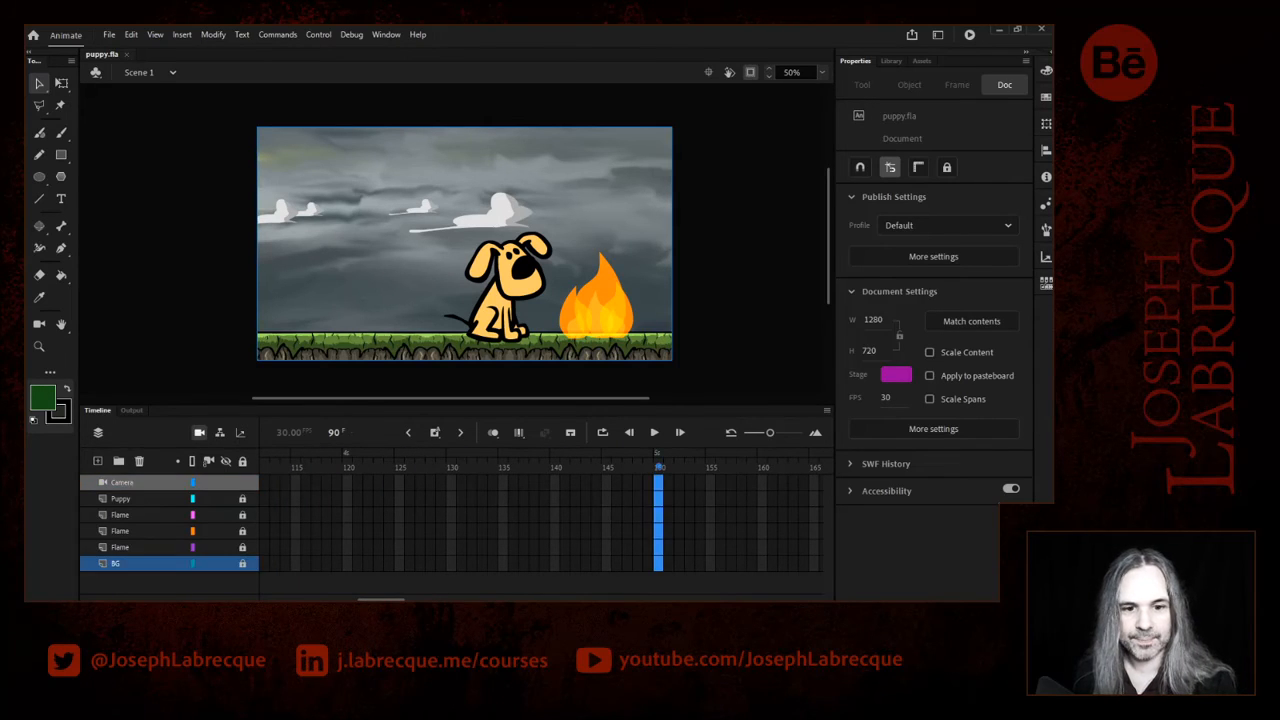
pyautogui.click(443, 434)
pyautogui.click(464, 496)
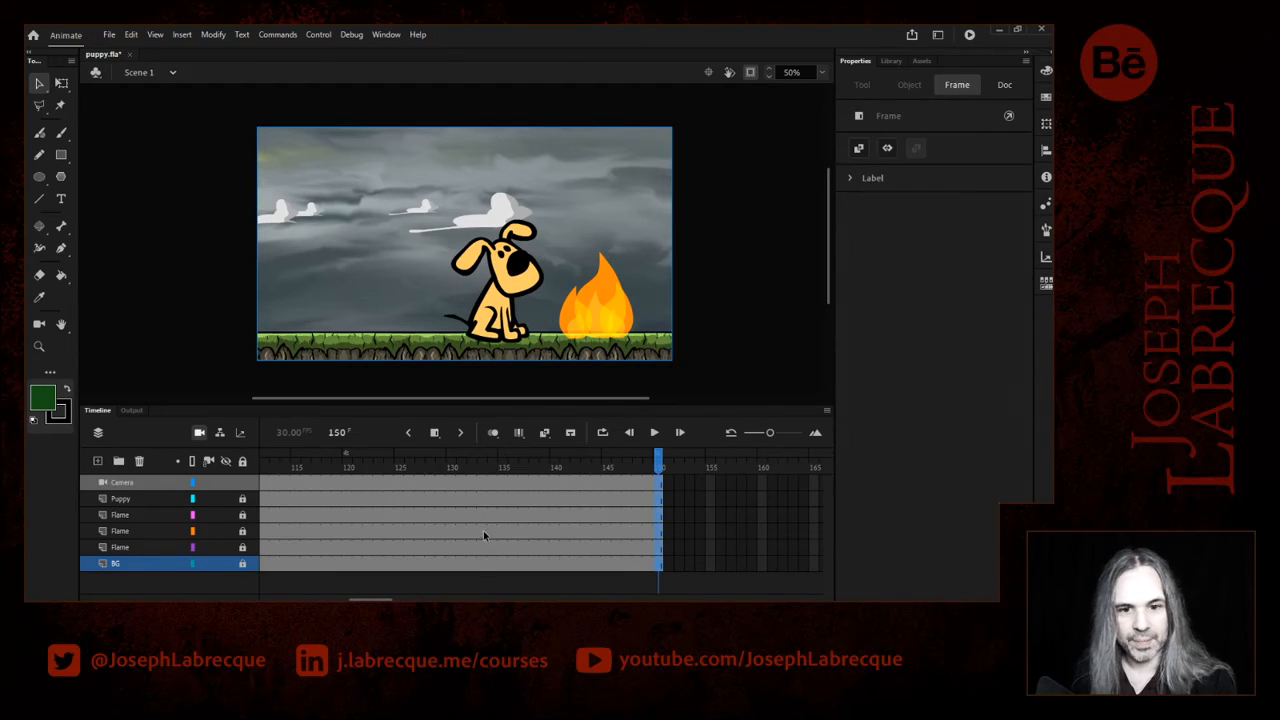
# - Scrub the playhead back to frame 67, test the movie with the extended timeline, and close the preview
pyautogui.moveTo(655, 465); pyautogui.dragTo(247, 548)
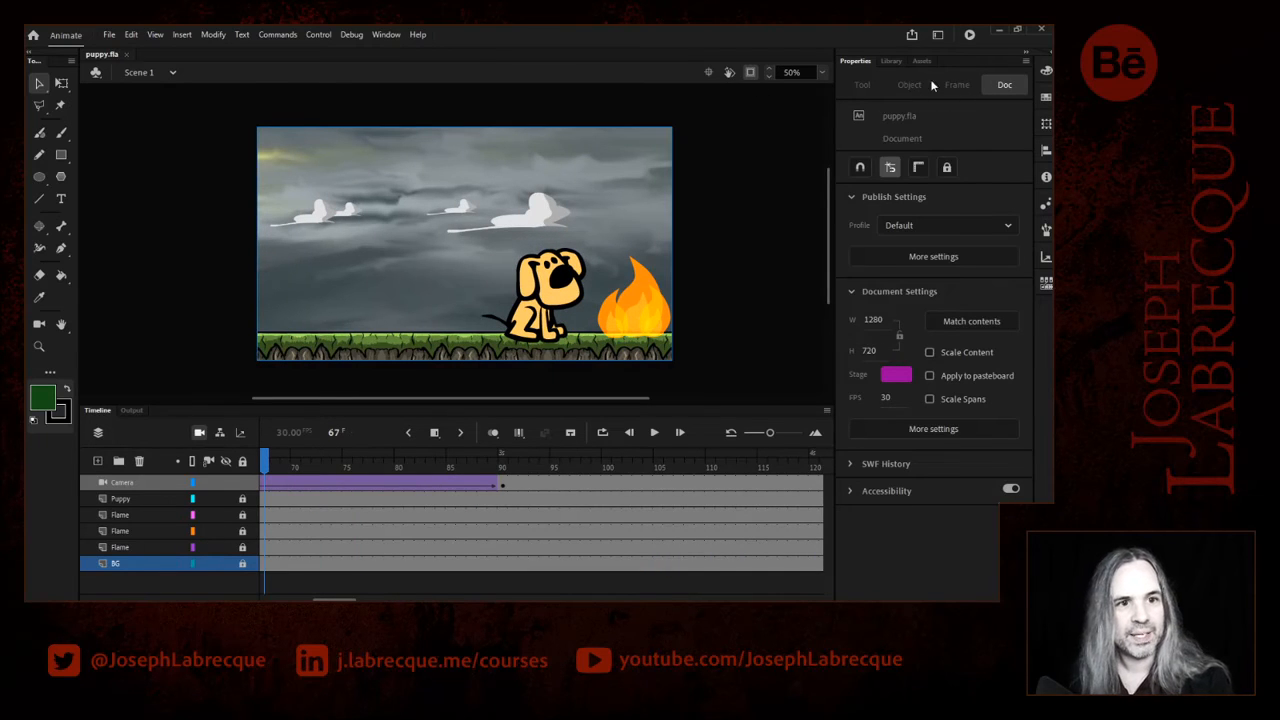
pyautogui.click(969, 35)
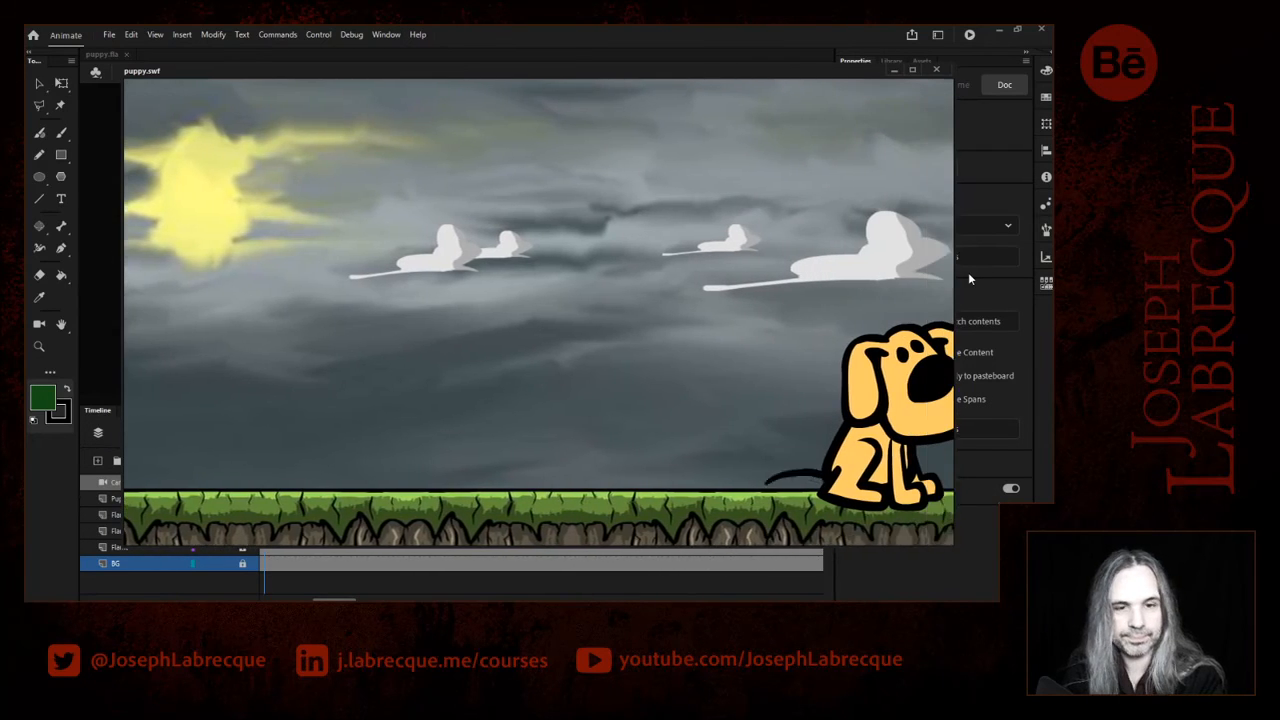
pyautogui.click(936, 69)
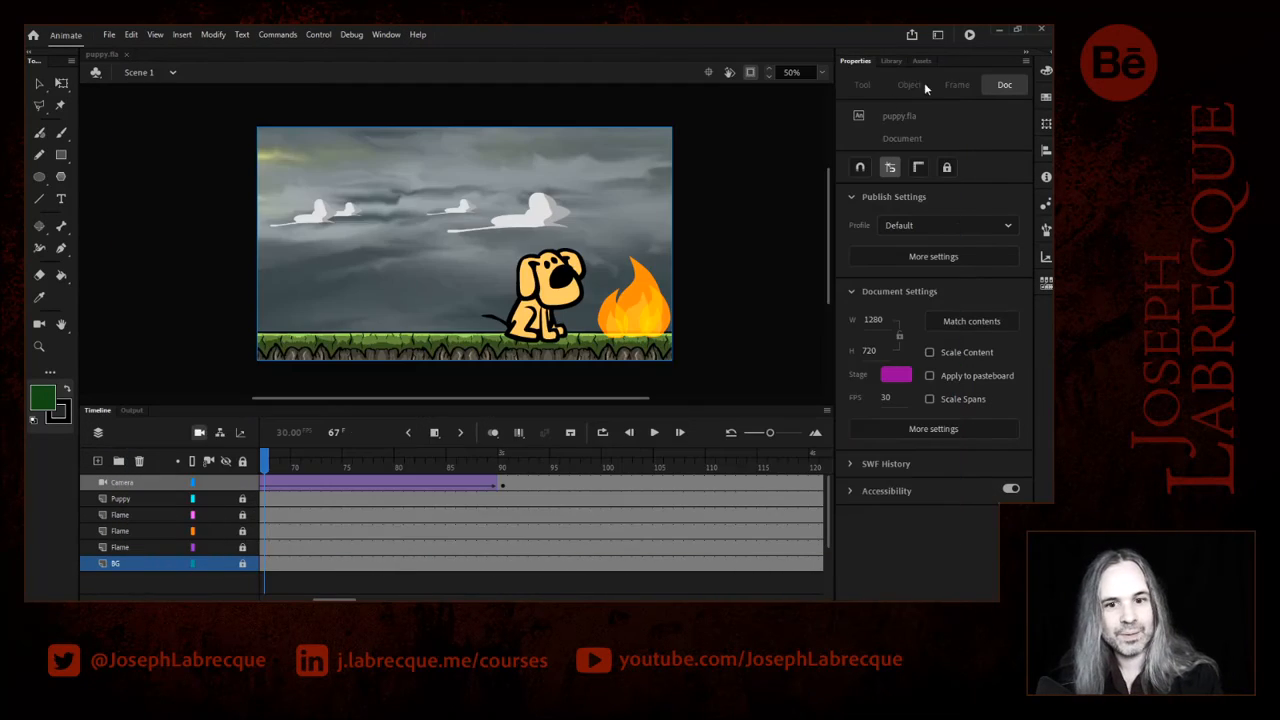
# - Try to delay the camera pan by moving the Camera layer's first keyframe to frame 30
pyautogui.hscroll(-5, 275, 533)
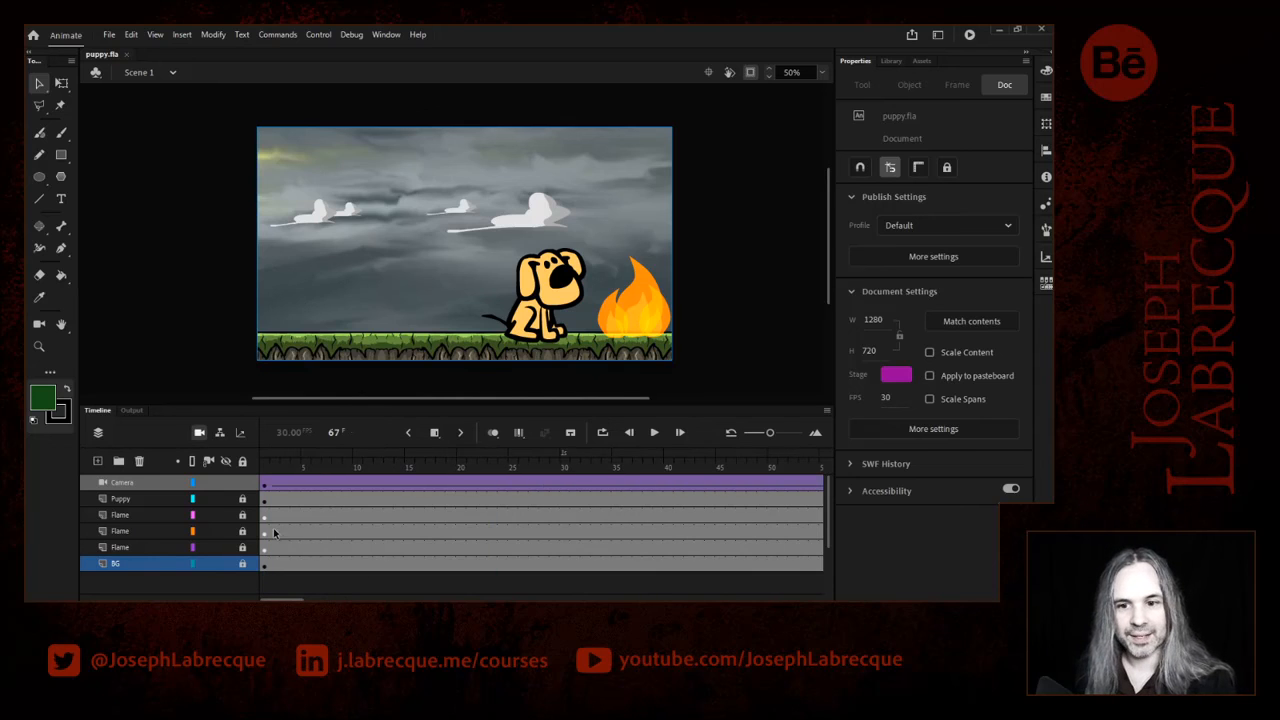
pyautogui.click(268, 483)
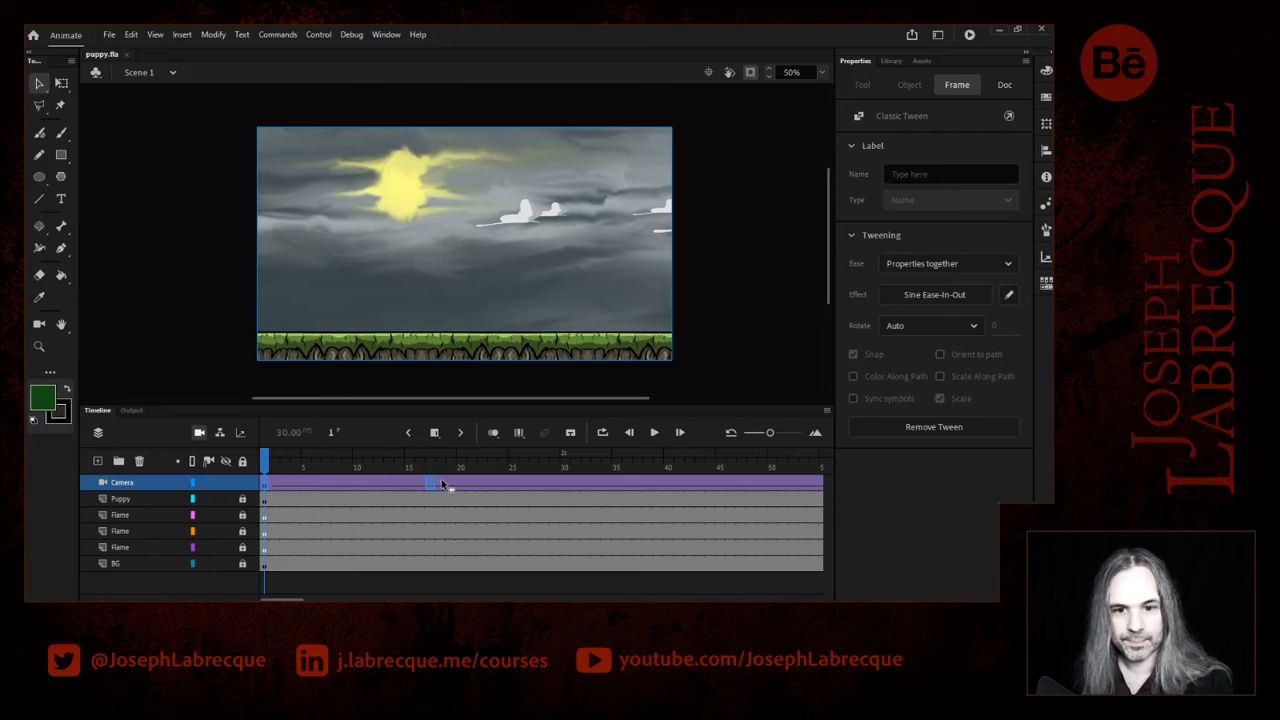
pyautogui.moveTo(564, 483)
pyautogui.mouseDown()
pyautogui.moveTo(283, 465)
pyautogui.moveTo(574, 465)
pyautogui.mouseUp()
pyautogui.click(565, 484)
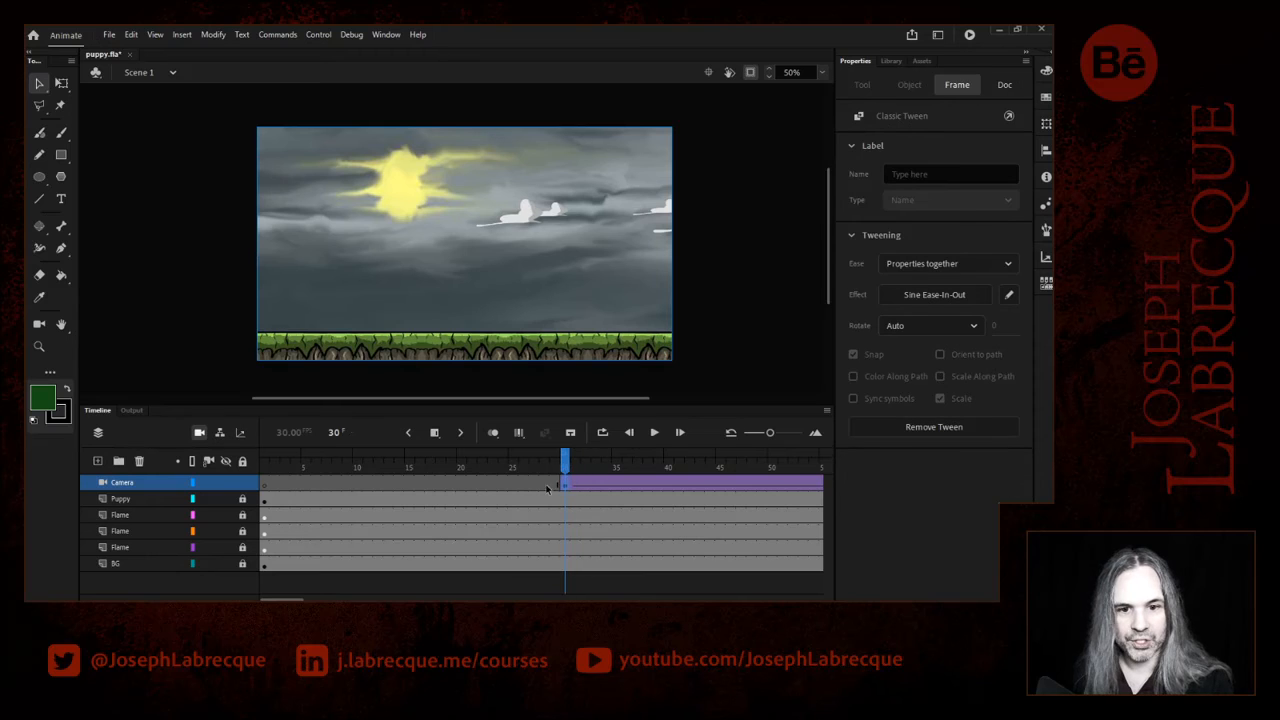
pyautogui.rightClick(568, 488)
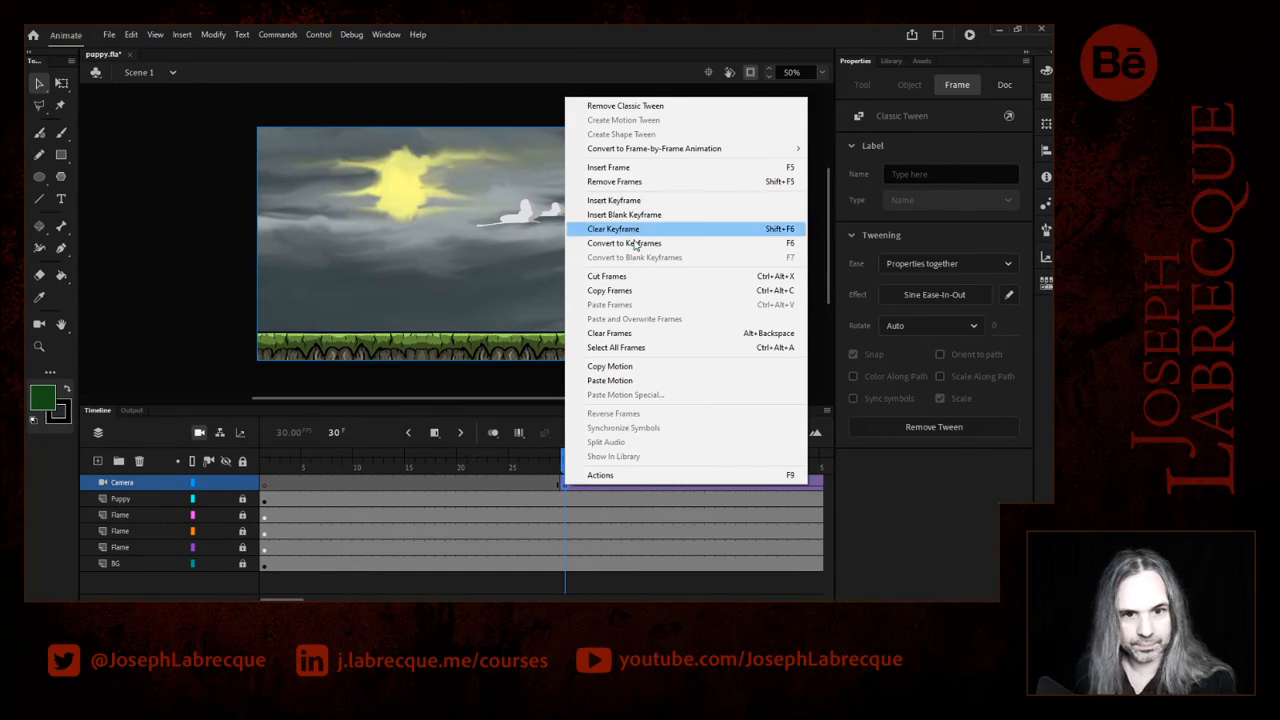
pyautogui.click(494, 488)
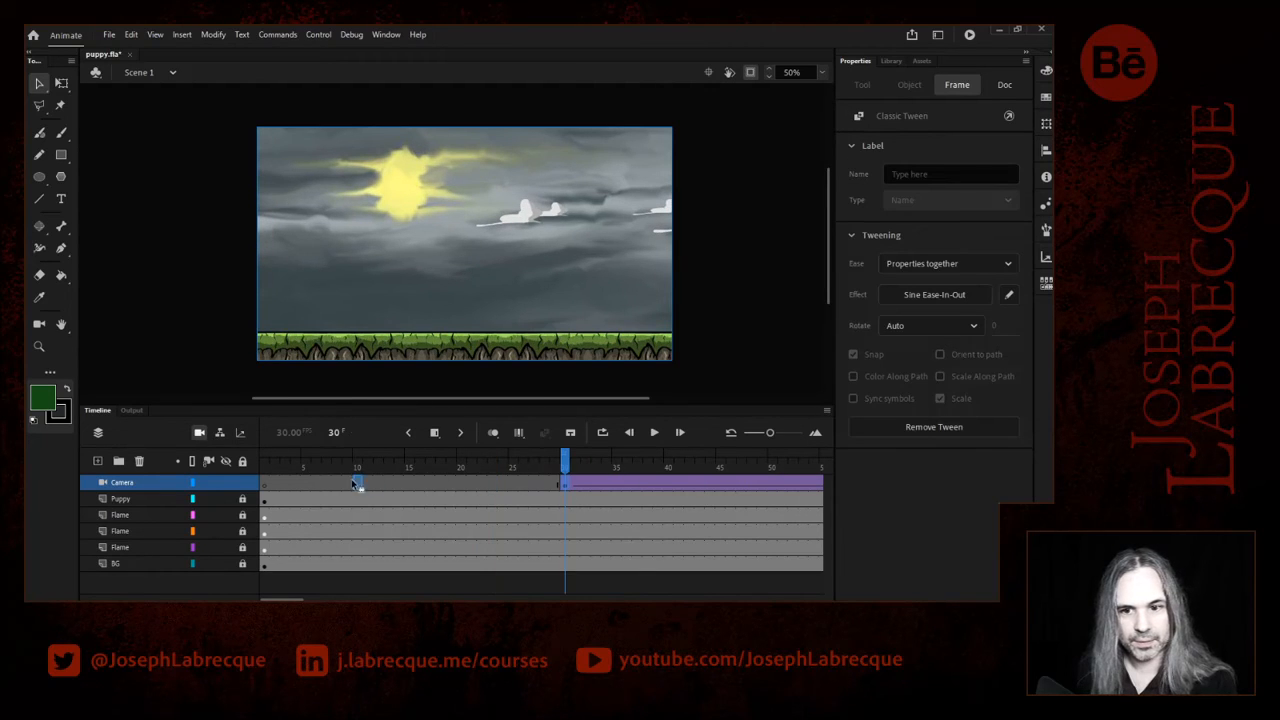
pyautogui.moveTo(261, 485); pyautogui.dragTo(264, 486)
# - Insert a keyframe at frame 2 on the Camera layer and move it to frame 30 to hold the opening view
pyautogui.click(273, 488)
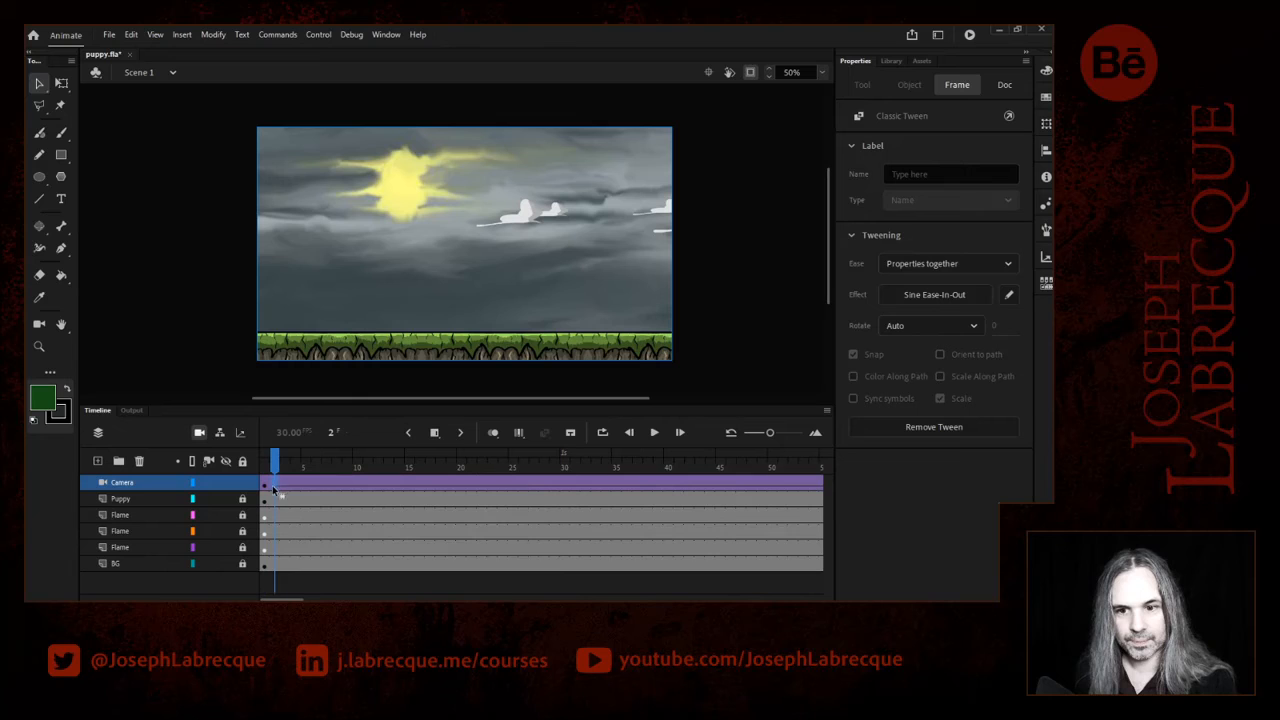
pyautogui.click(436, 433)
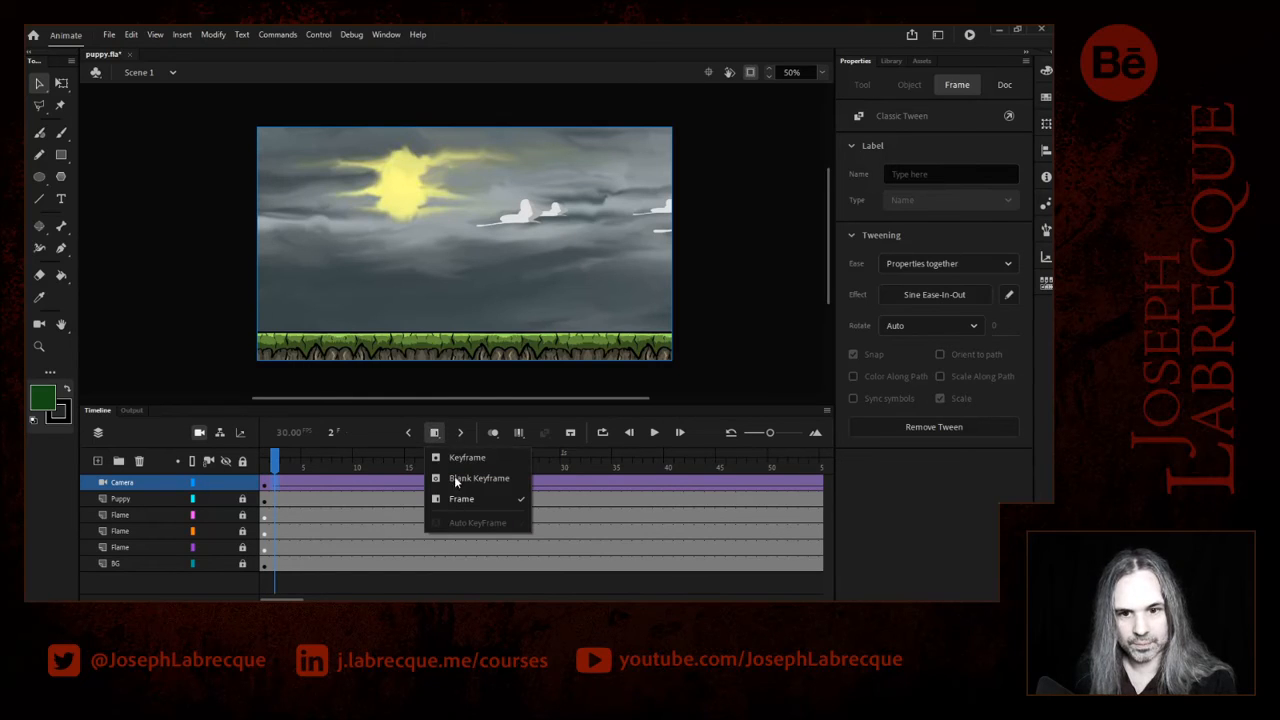
pyautogui.click(453, 457)
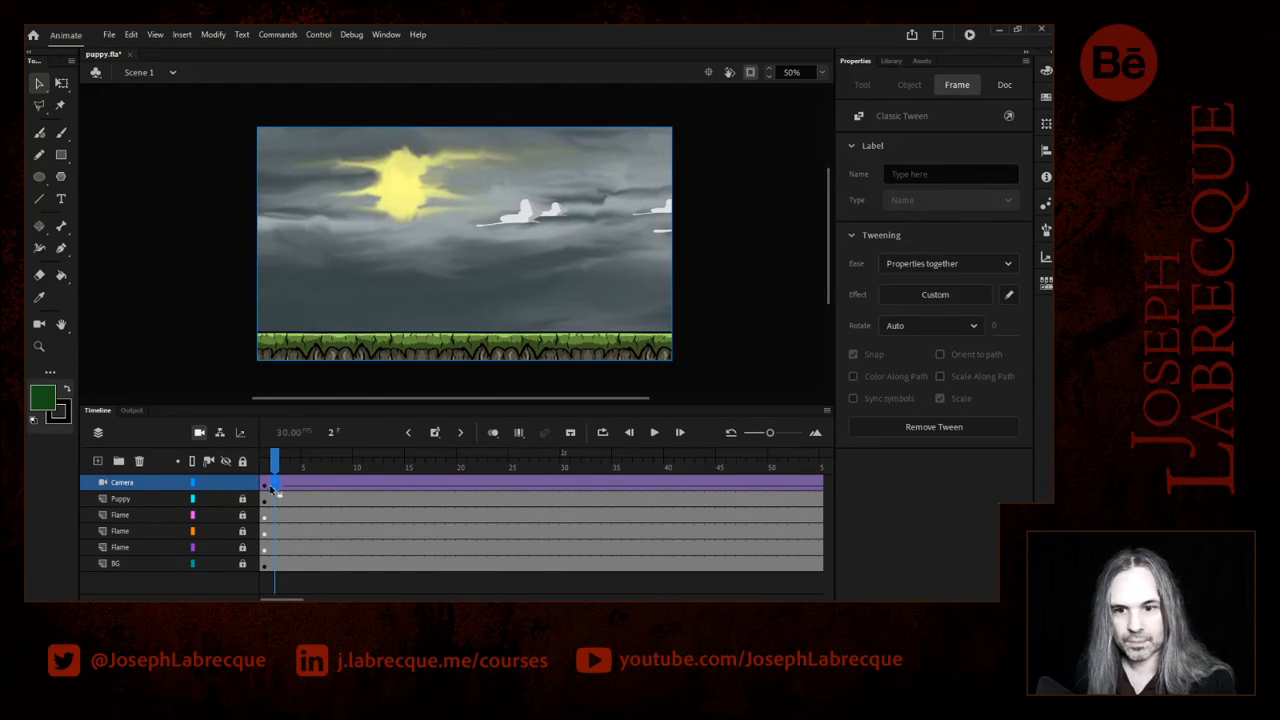
pyautogui.click(569, 461)
pyautogui.moveTo(264, 458)
pyautogui.mouseDown()
pyautogui.moveTo(783, 458)
pyautogui.moveTo(818, 478)
pyautogui.moveTo(266, 458)
pyautogui.mouseUp()
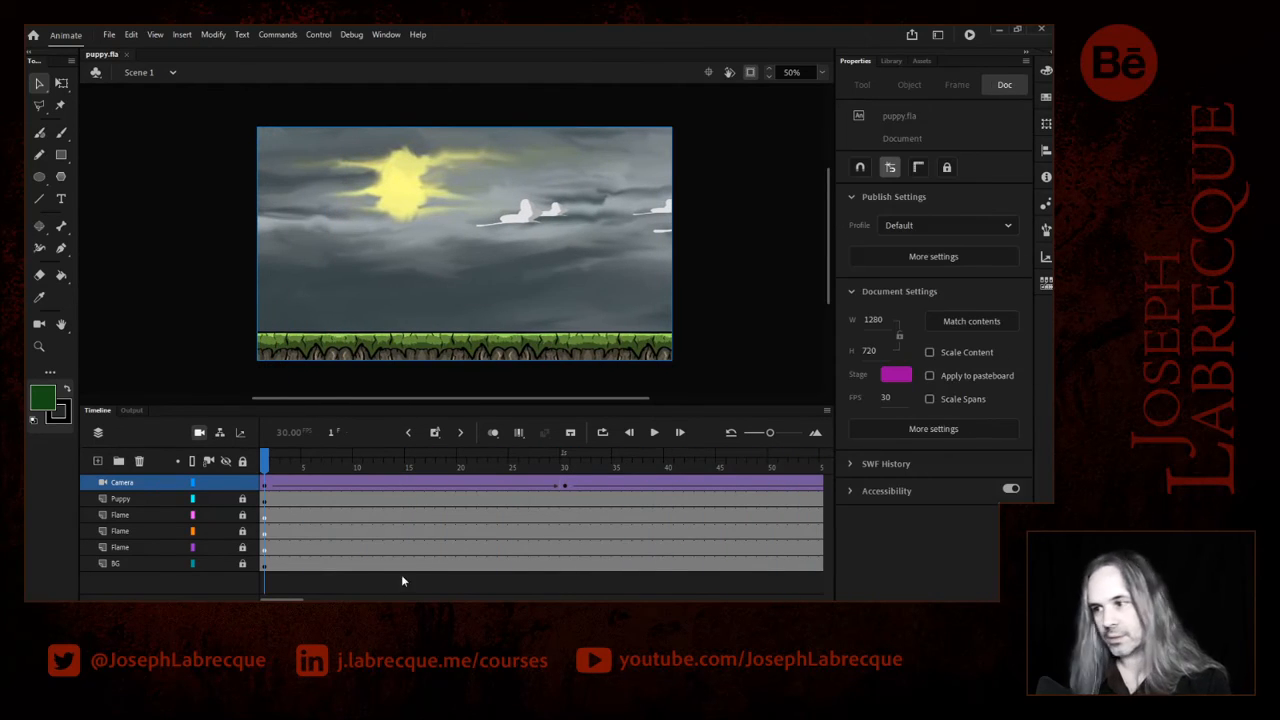
# - Extend all layers from Camera to BG to frame 210 by inserting frames
pyautogui.moveTo(276, 599); pyautogui.dragTo(404, 599)
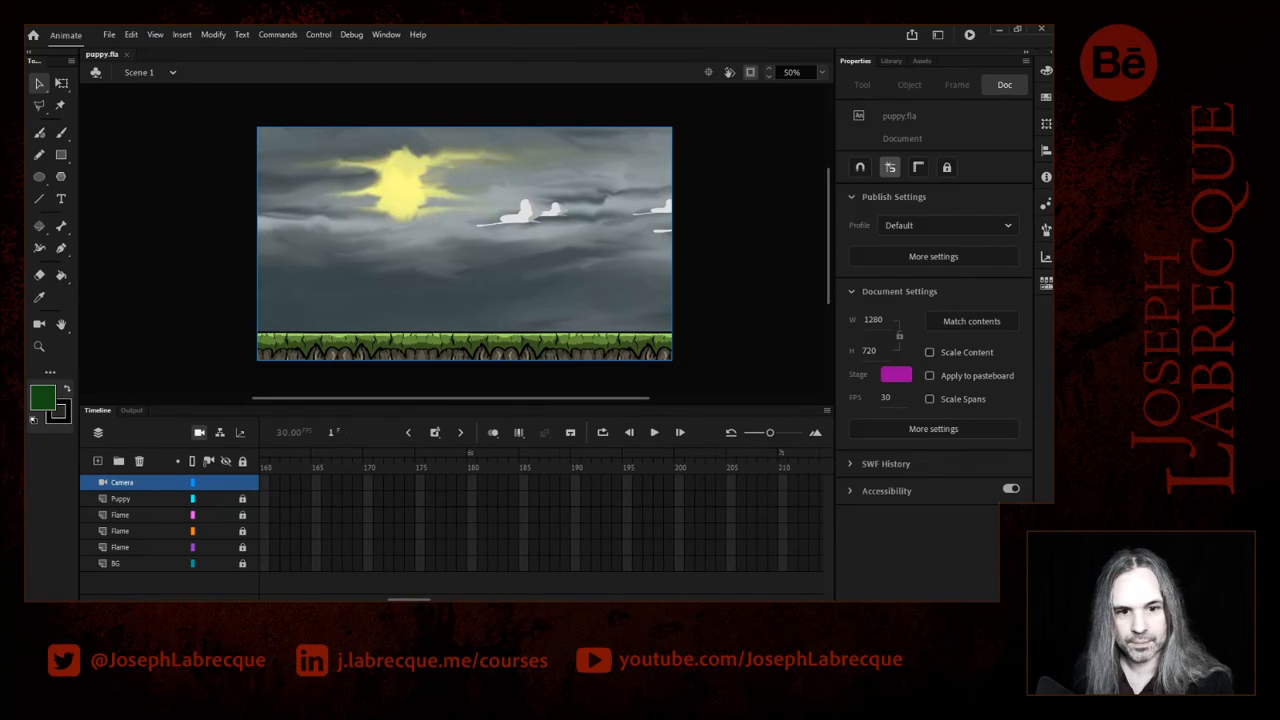
pyautogui.moveTo(782, 484); pyautogui.dragTo(783, 568)
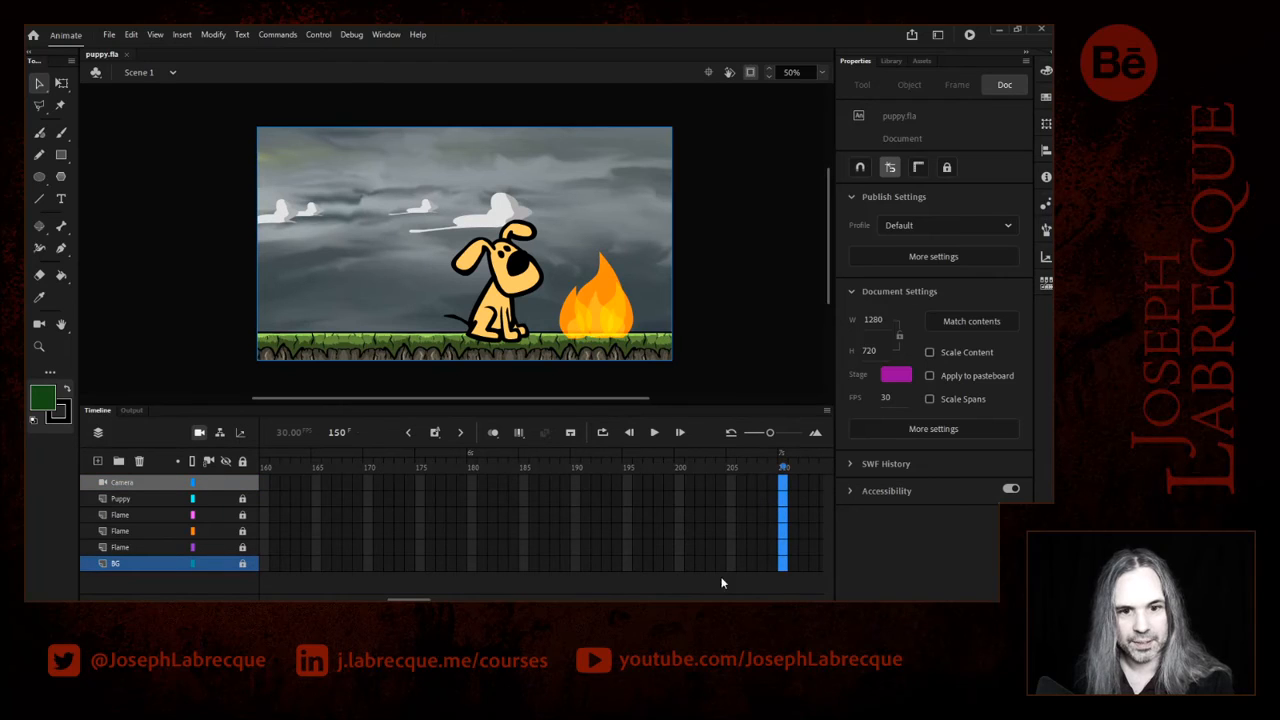
pyautogui.click(433, 435)
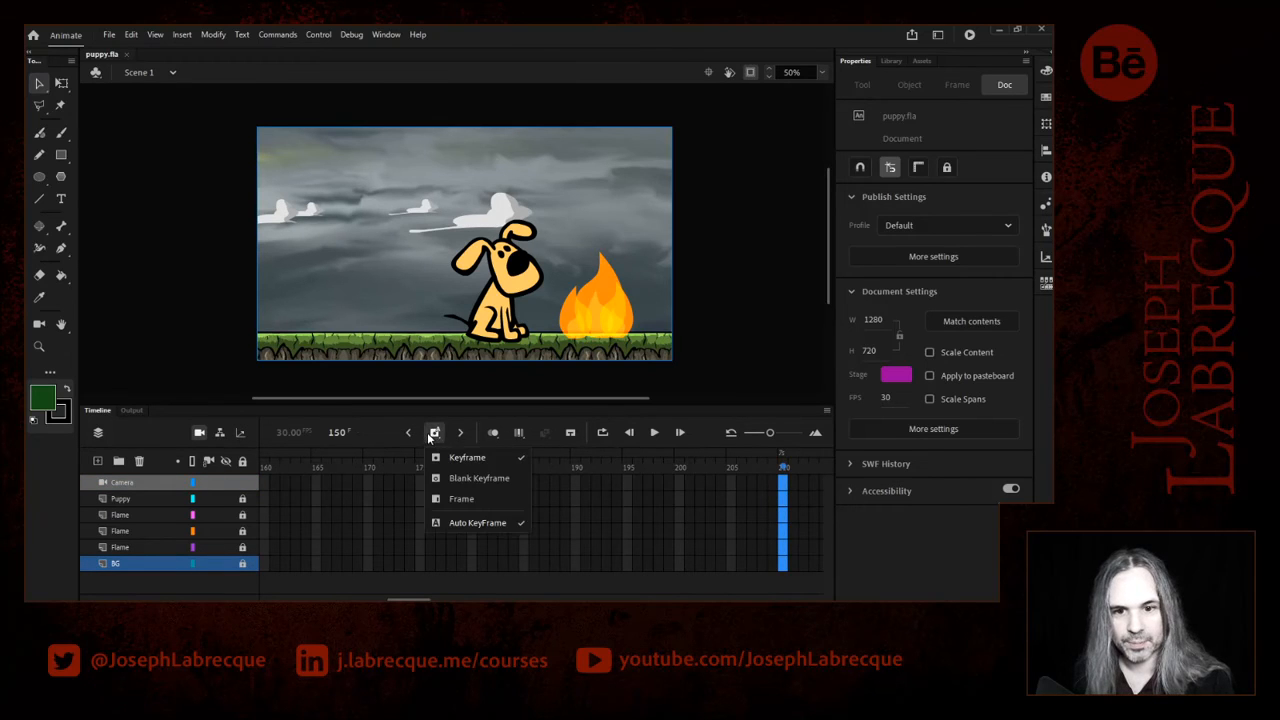
pyautogui.click(461, 499)
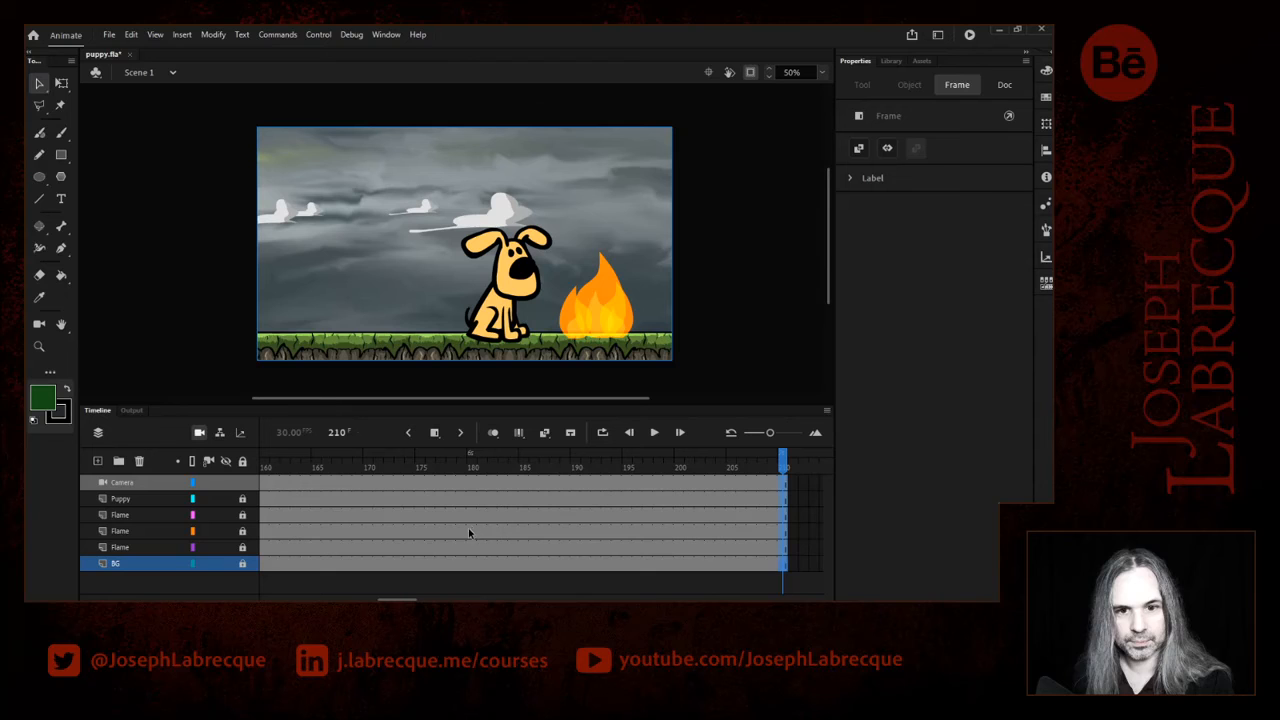
# - Test the movie with the 210-frame timeline and close the preview
pyautogui.click(969, 36)
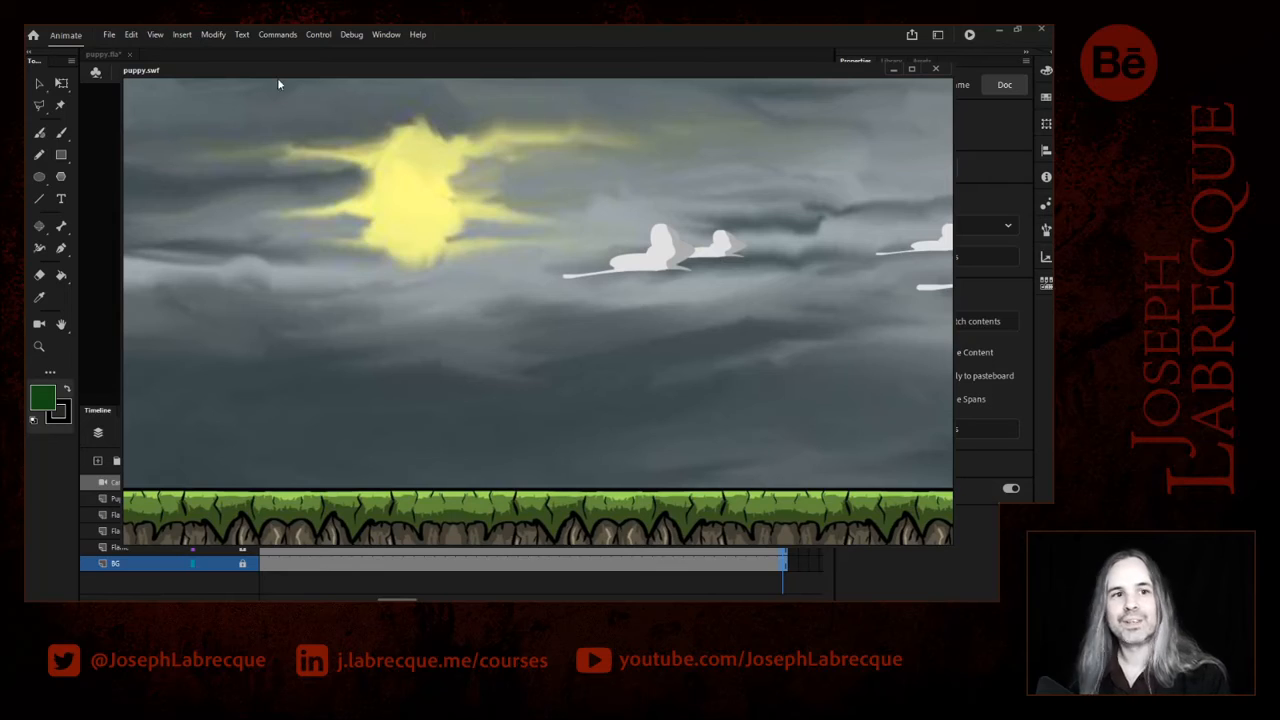
pyautogui.click(935, 69)
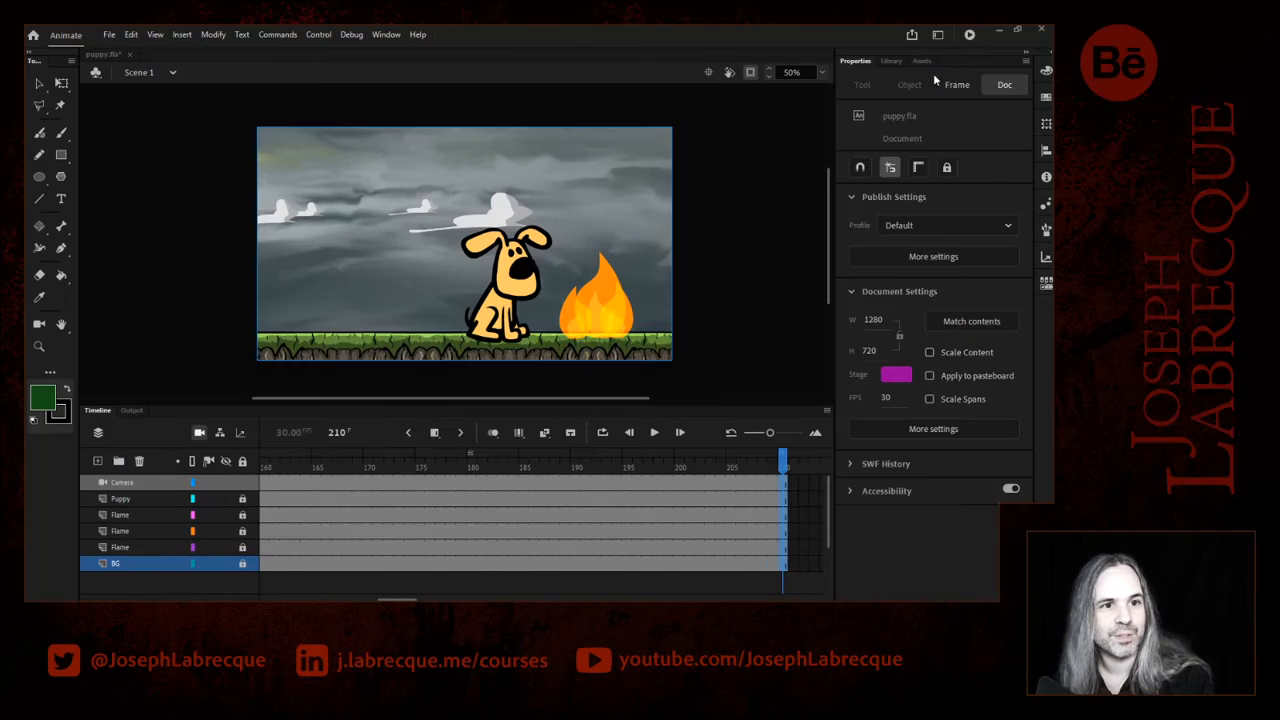
# - Insert keyframes at frames 165 and 174 on the Camera layer
pyautogui.moveTo(541, 467); pyautogui.dragTo(492, 466)
pyautogui.moveTo(366, 599)
pyautogui.mouseDown()
pyautogui.moveTo(306, 599)
pyautogui.moveTo(351, 599)
pyautogui.mouseUp()
pyautogui.moveTo(398, 467); pyautogui.dragTo(703, 484)
pyautogui.click(703, 487)
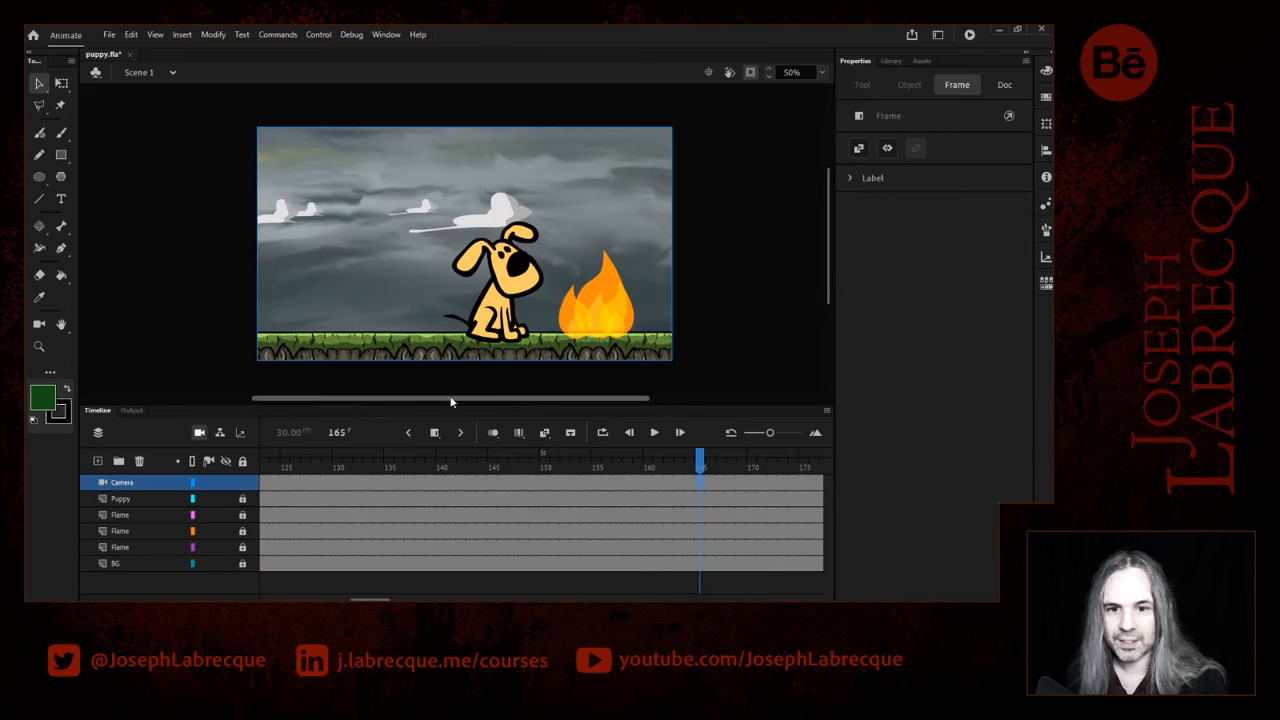
pyautogui.click(434, 432)
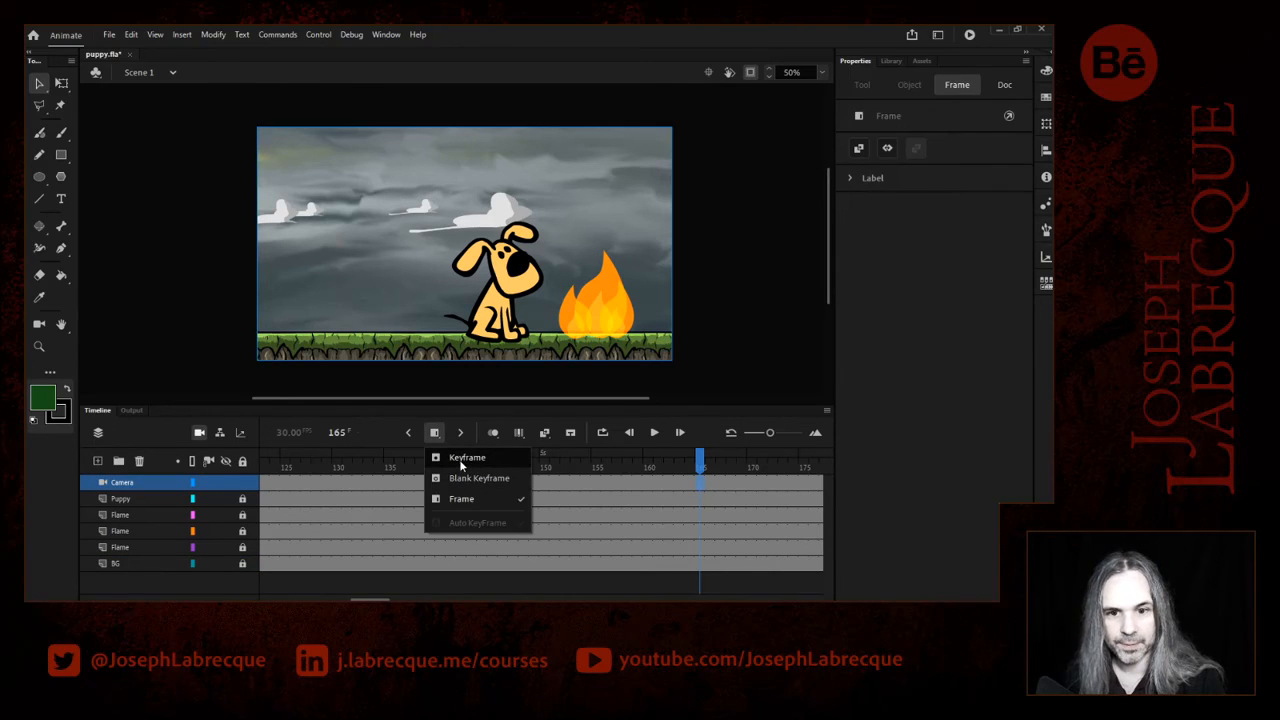
pyautogui.click(459, 457)
pyautogui.moveTo(365, 598); pyautogui.dragTo(380, 598)
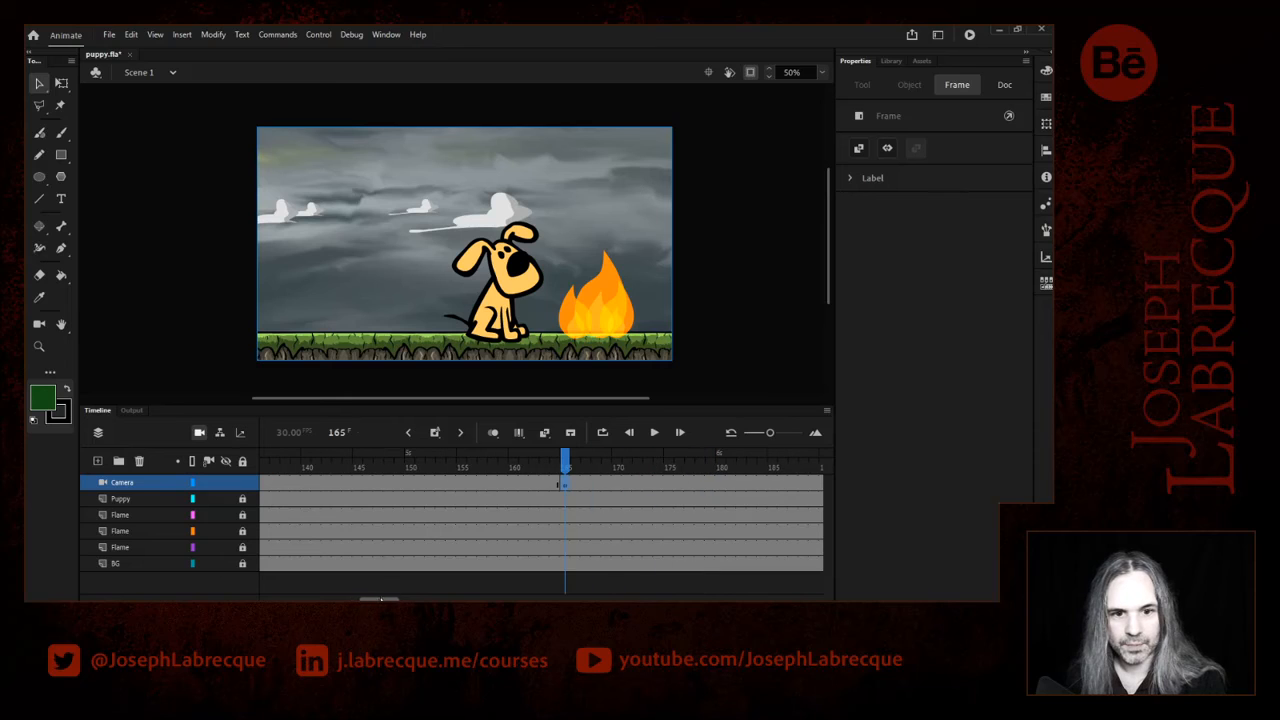
pyautogui.click(655, 494)
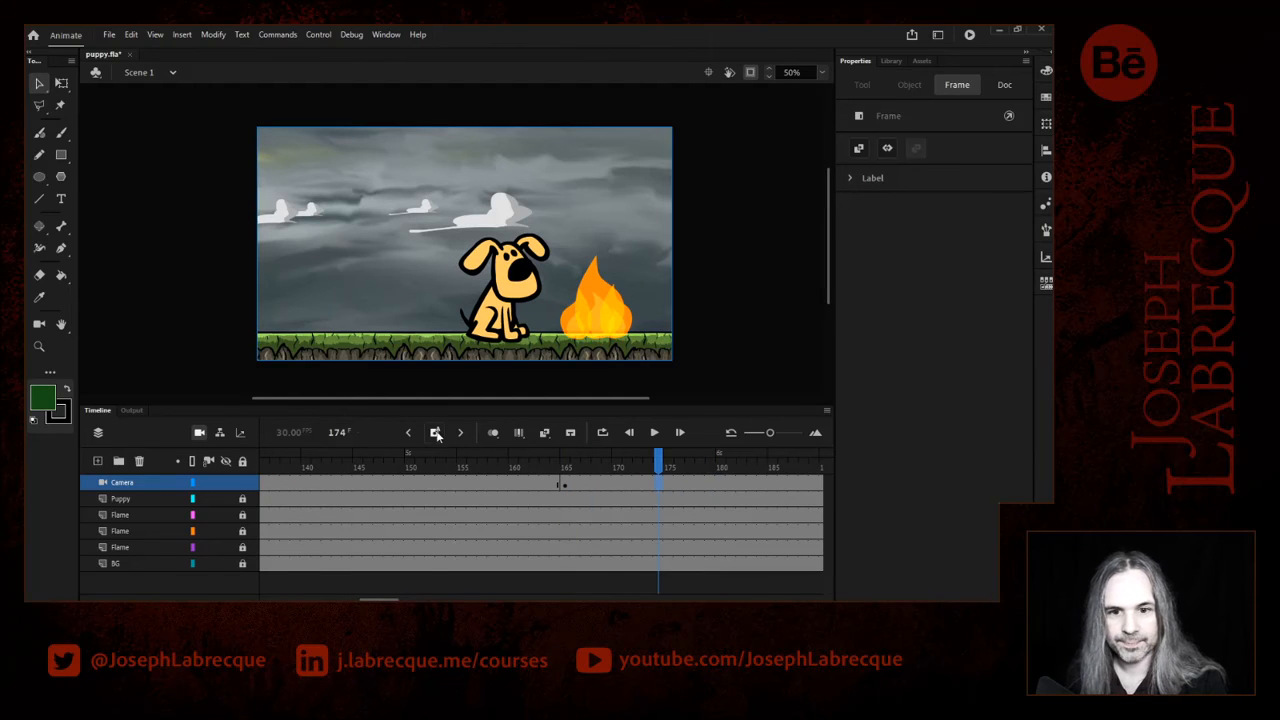
# - Create a classic tween between the Camera layer's keyframes at frames 165 and 174 with a Quad Ease-In-Out effect
pyautogui.click(601, 486)
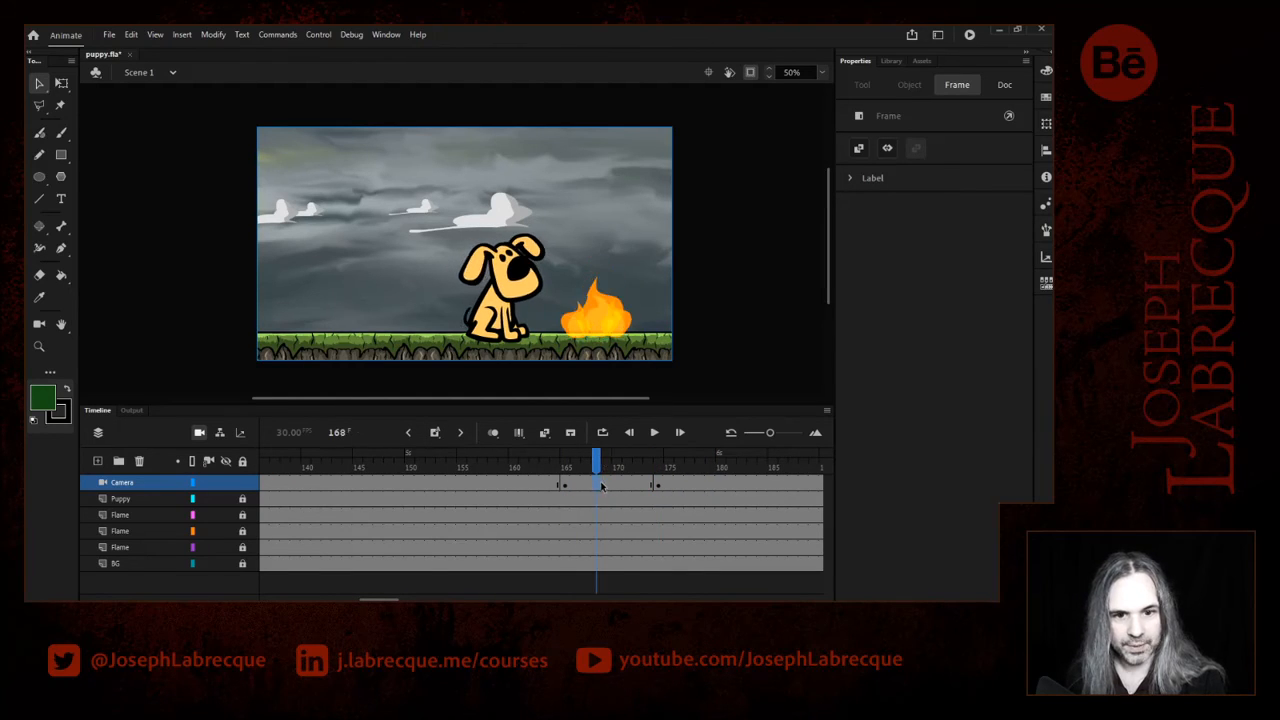
pyautogui.click(544, 432)
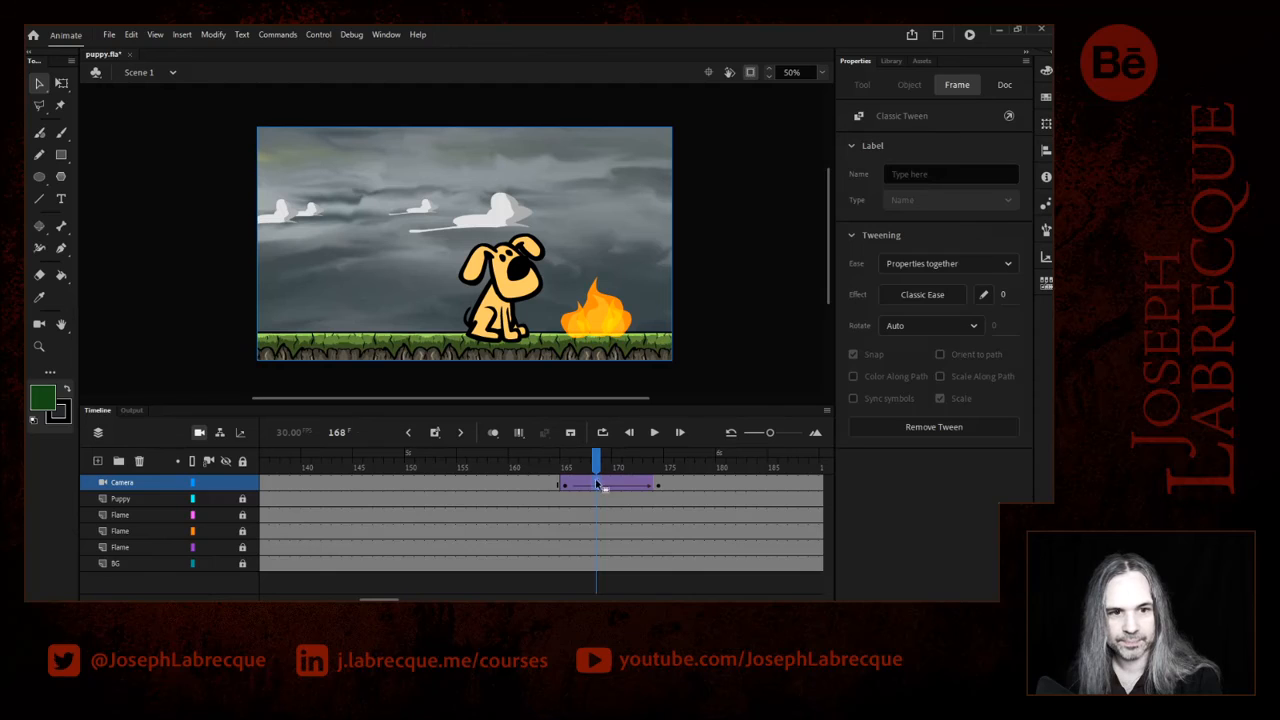
pyautogui.click(942, 297)
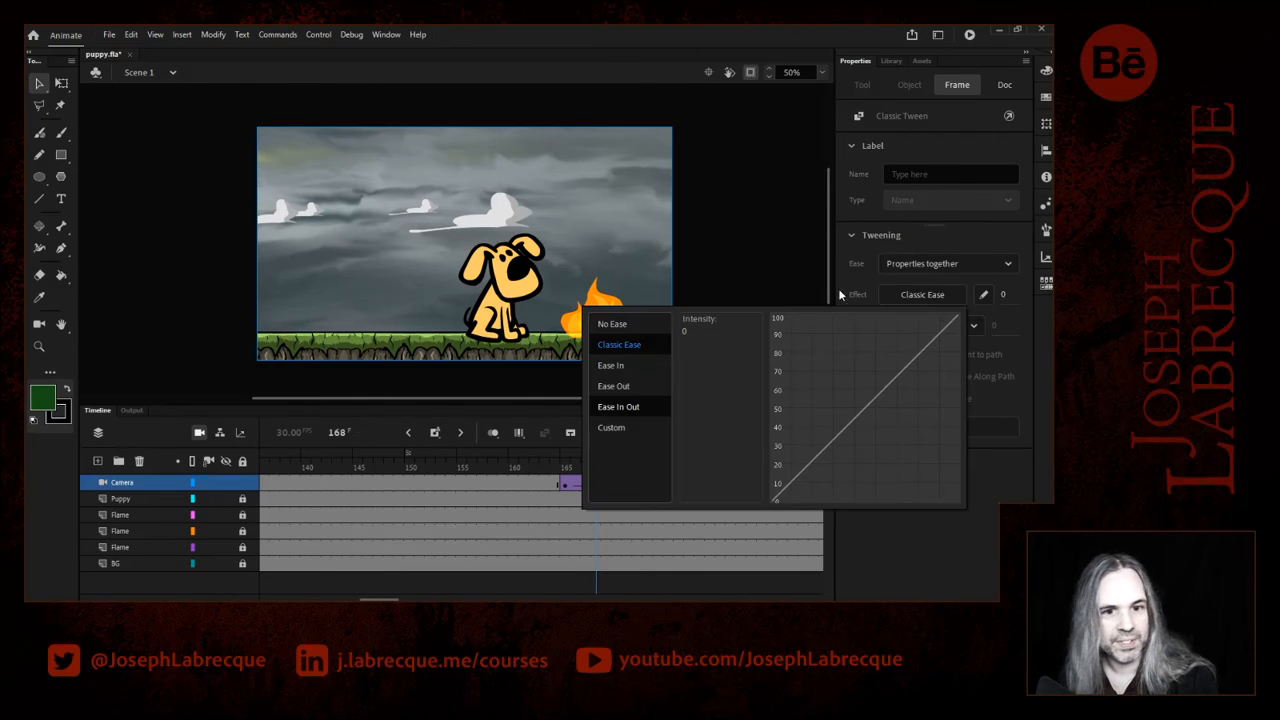
pyautogui.click(607, 404)
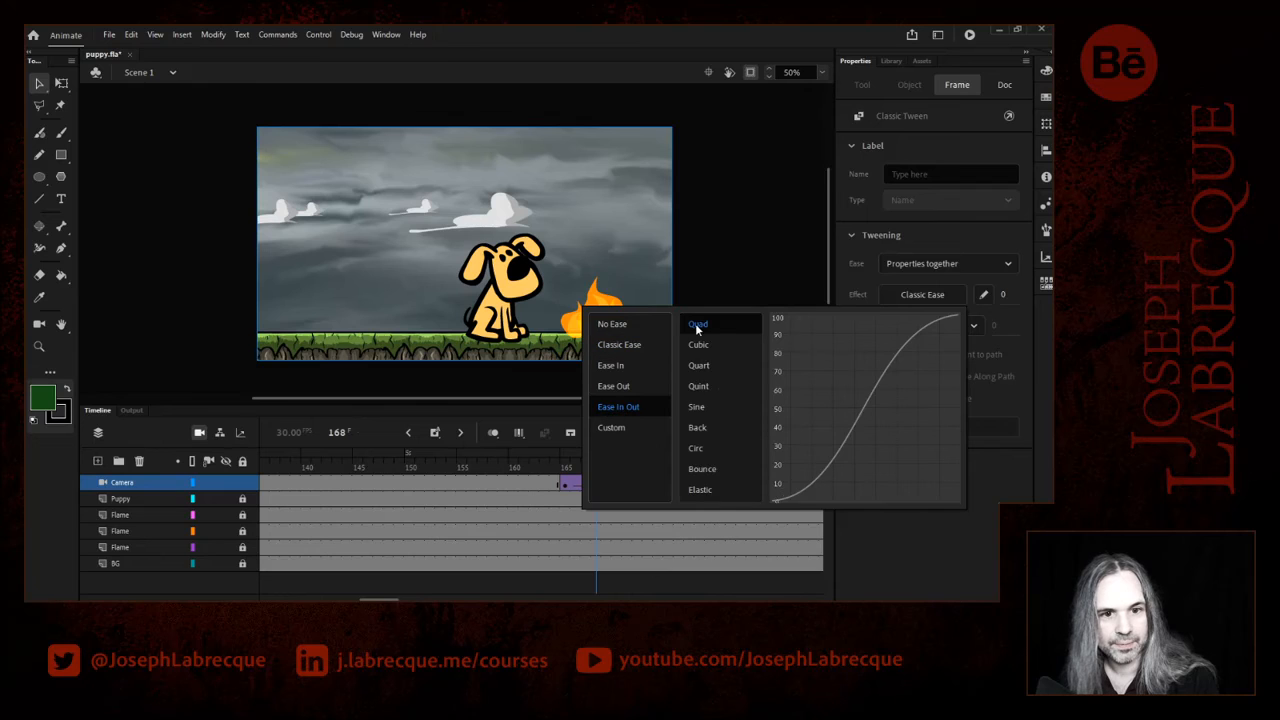
pyautogui.doubleClick(696, 326)
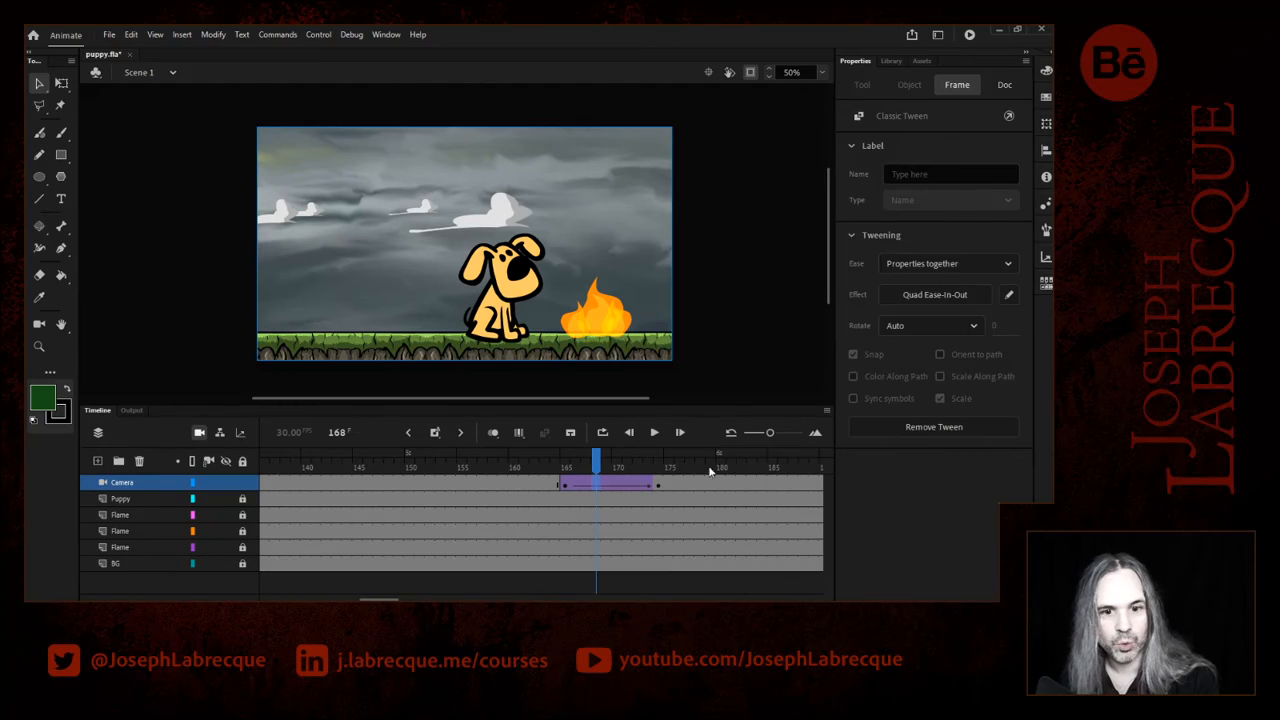
# - At the Camera keyframe on frame 174, zoom the camera to 139% and reposition it to X -902, Y -109
pyautogui.click(586, 486)
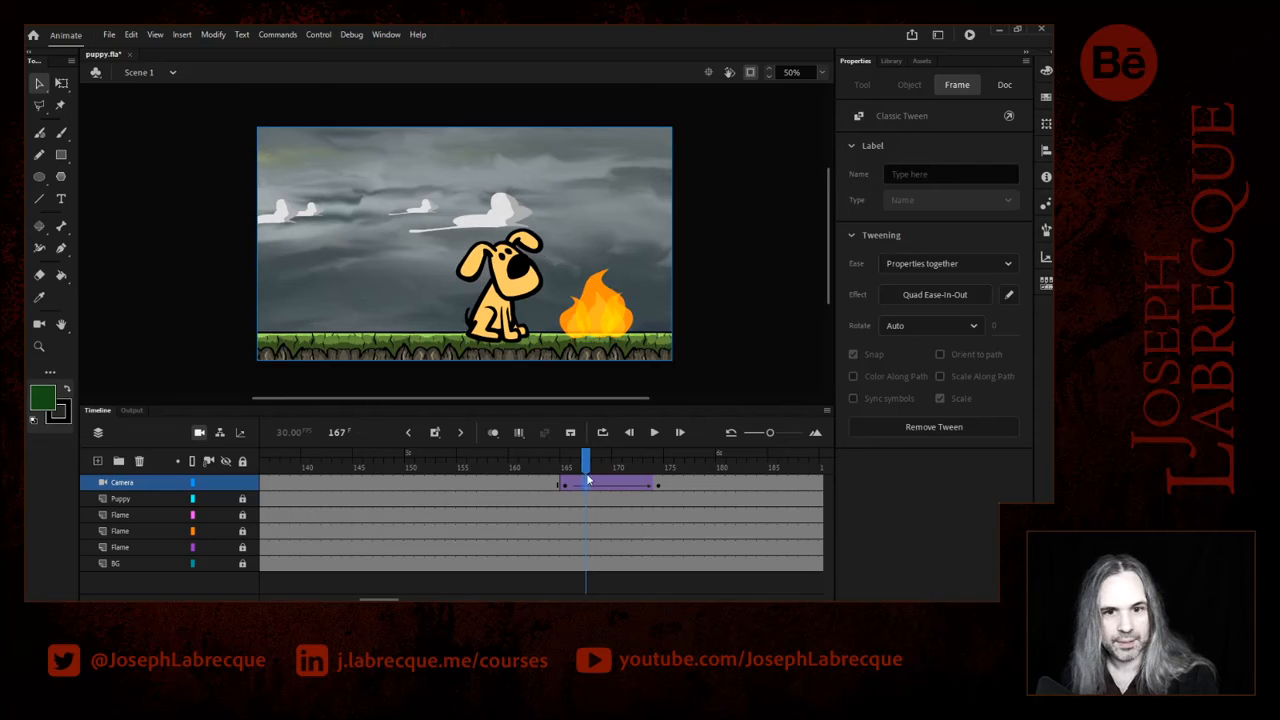
pyautogui.moveTo(586, 466); pyautogui.dragTo(656, 468)
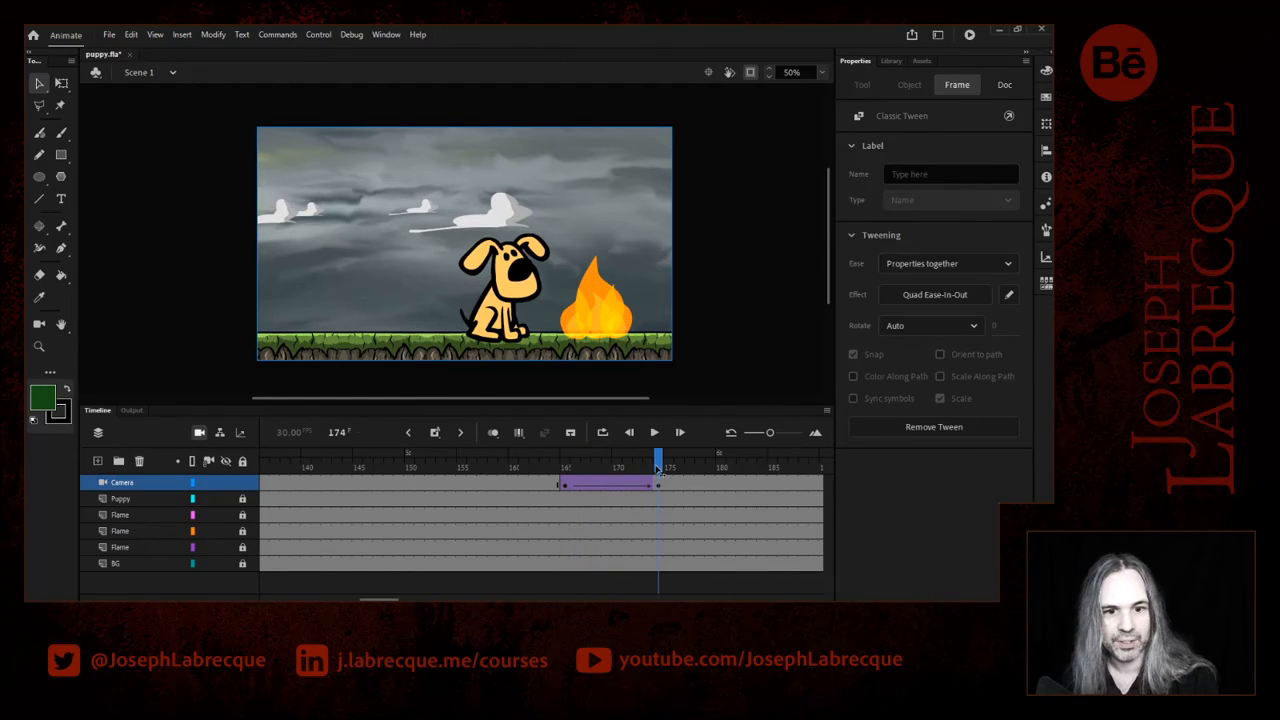
pyautogui.click(657, 486)
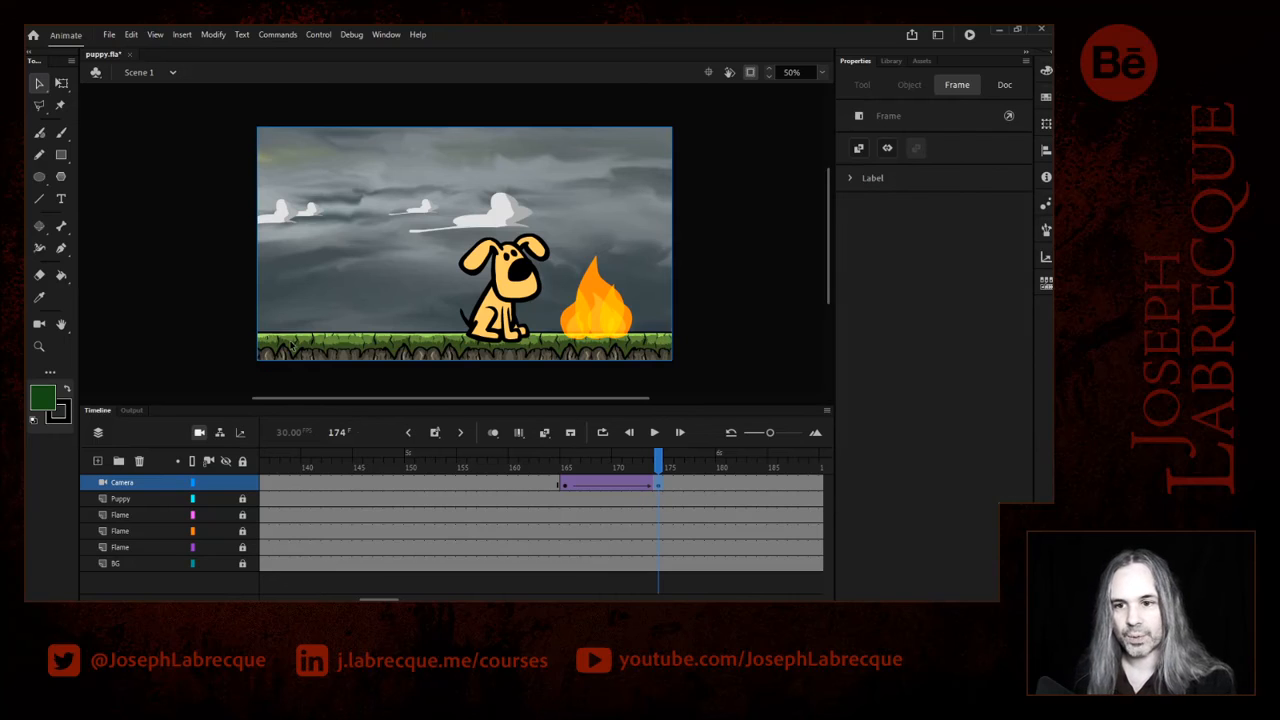
pyautogui.click(39, 323)
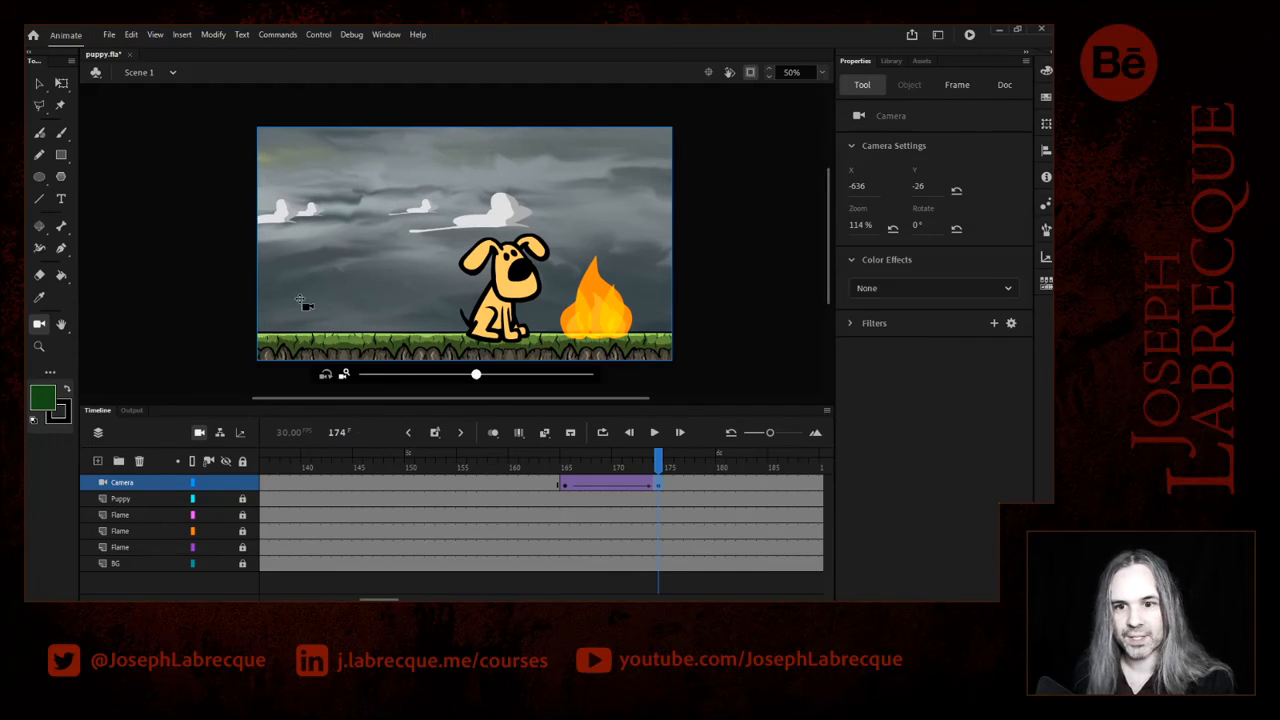
pyautogui.moveTo(478, 376); pyautogui.dragTo(524, 380)
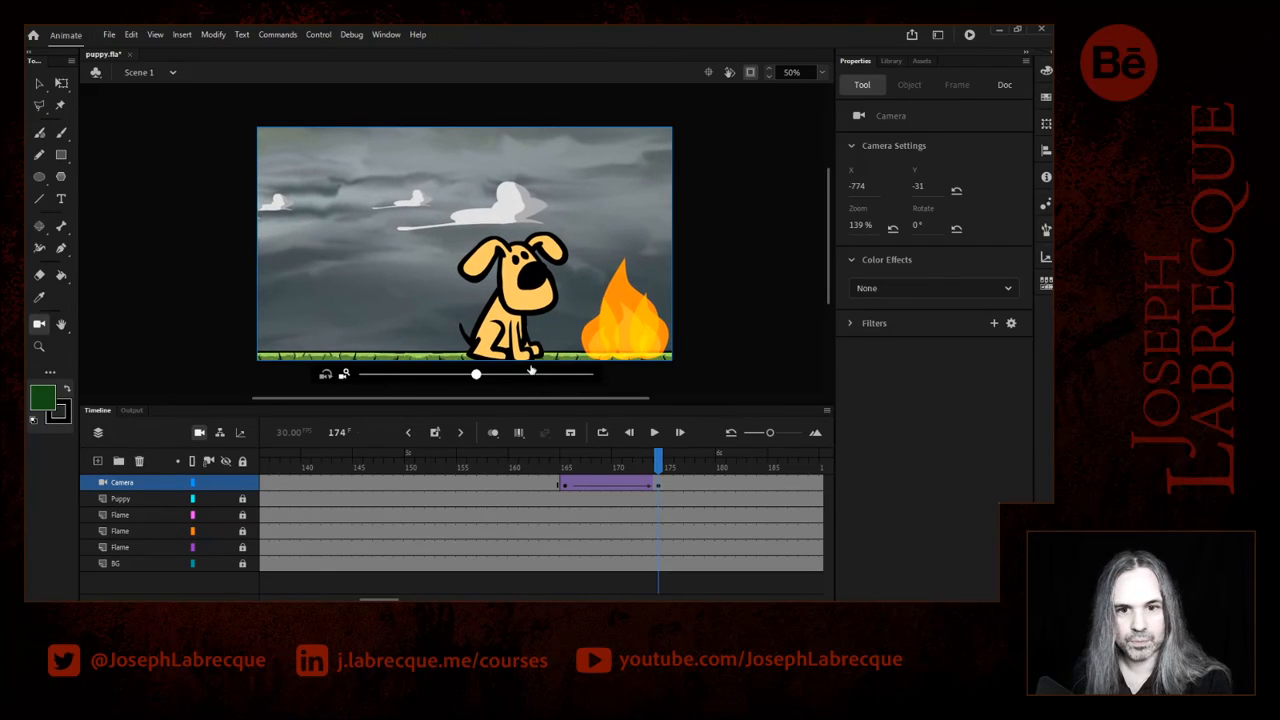
pyautogui.moveTo(508, 284); pyautogui.dragTo(551, 308)
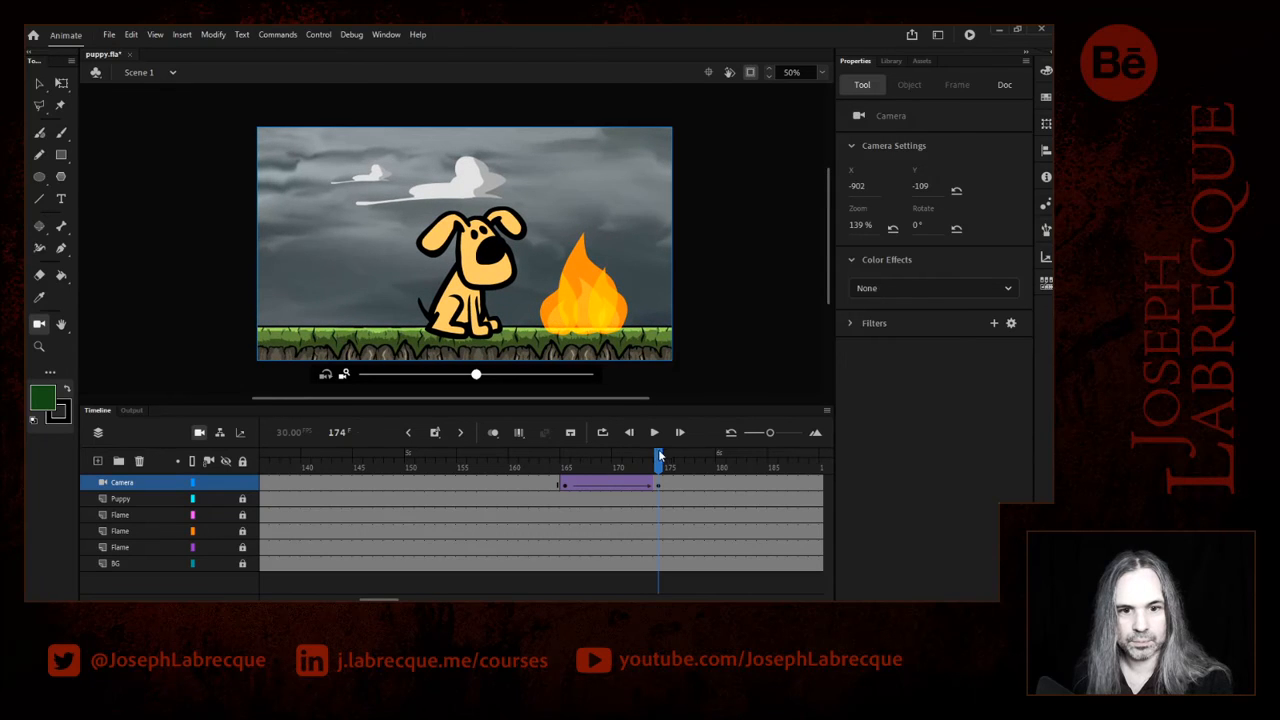
# - Scrub the playhead back to frame 149 to check the camera zoom, test the movie, and close the preview
pyautogui.moveTo(660, 456); pyautogui.dragTo(399, 460)
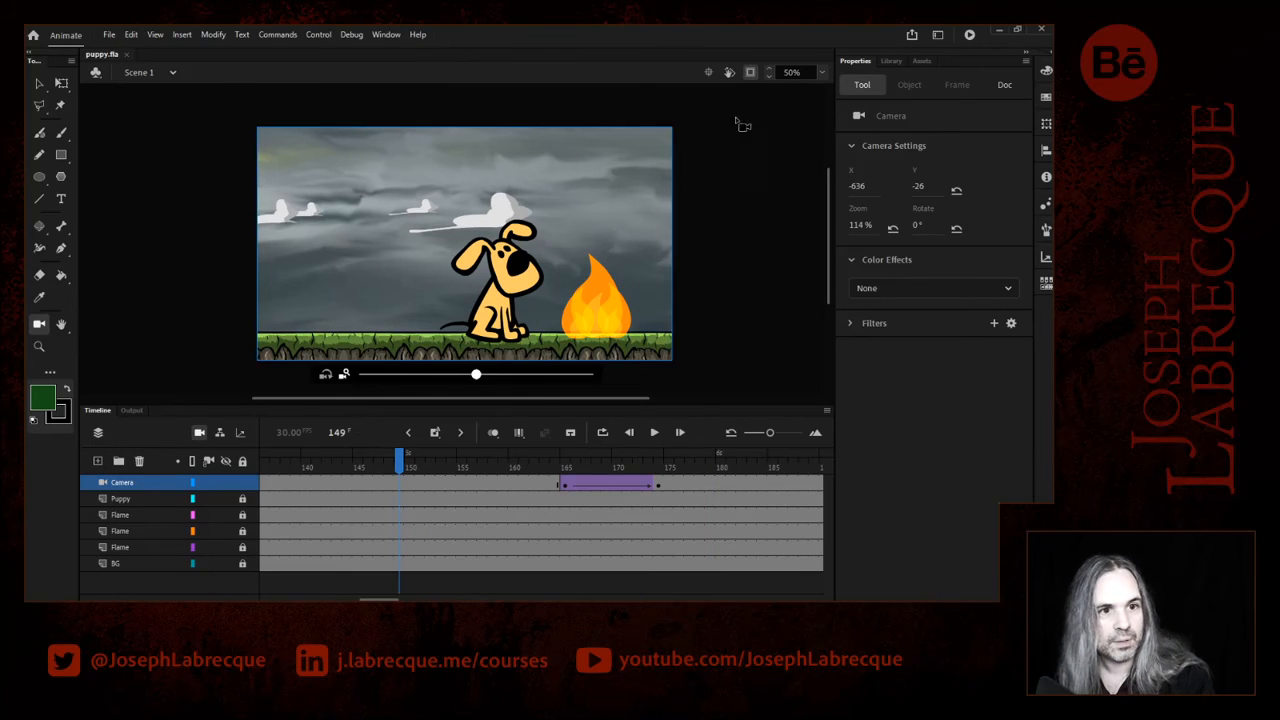
pyautogui.click(969, 35)
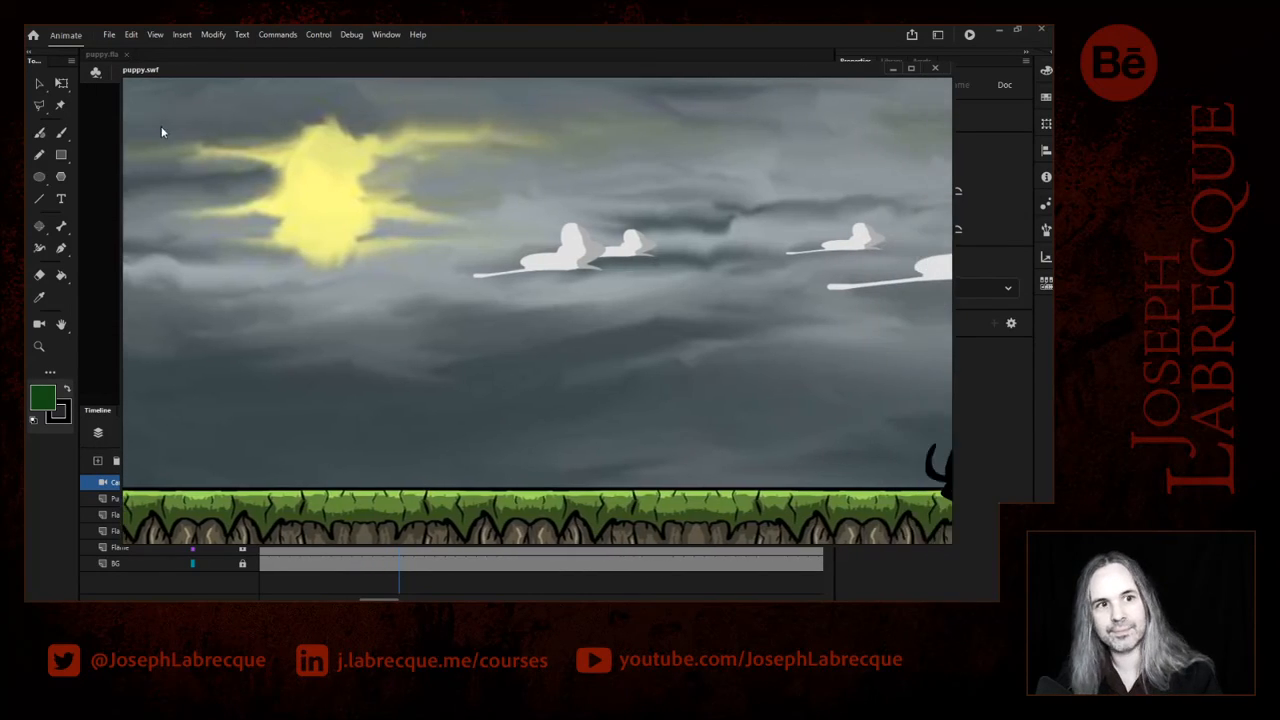
pyautogui.hotkey('ctrl', 'w')
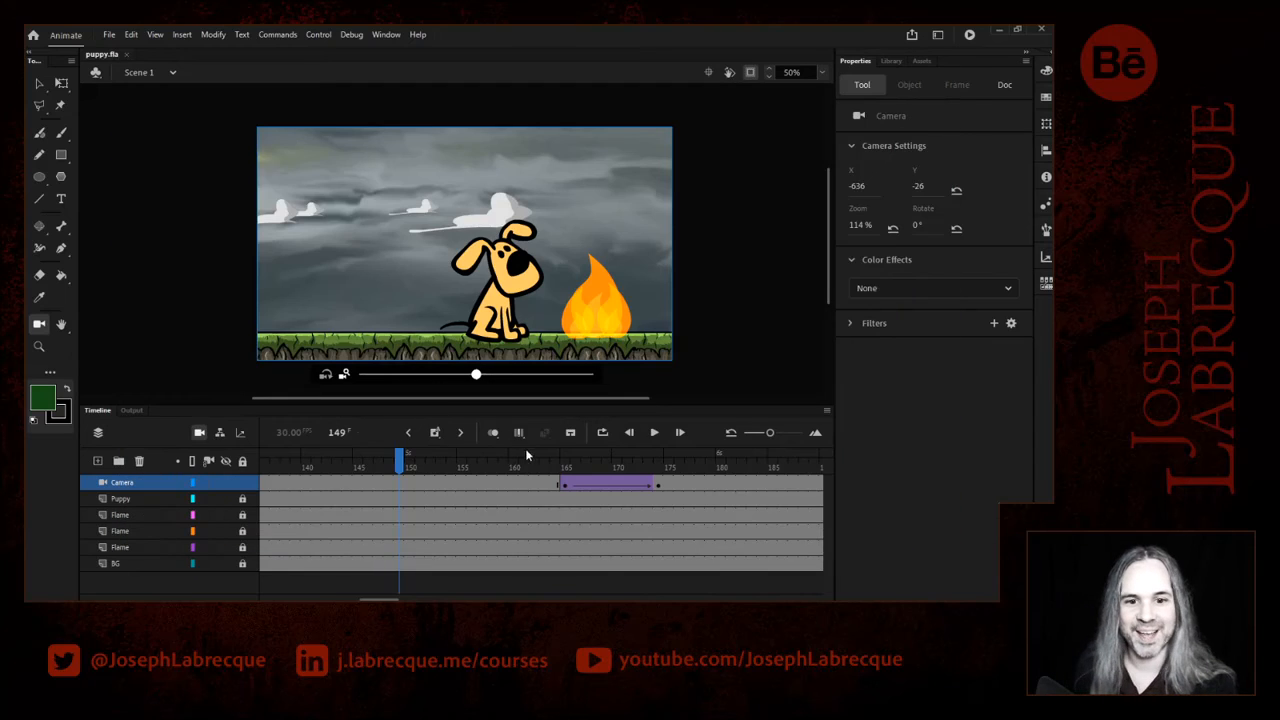
# - Extend all layers from Camera to BG to frame 270 by inserting frames
pyautogui.moveTo(380, 599); pyautogui.dragTo(451, 599)
pyautogui.moveTo(657, 481); pyautogui.dragTo(658, 564)
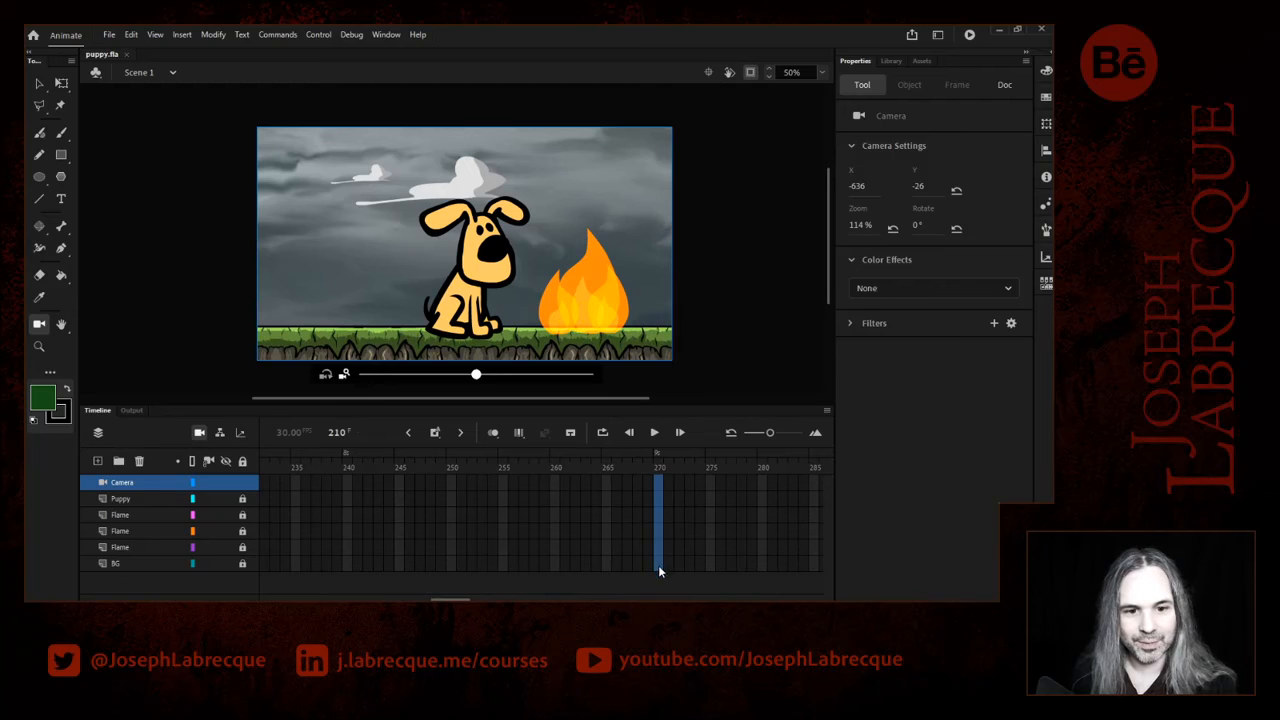
pyautogui.click(435, 432)
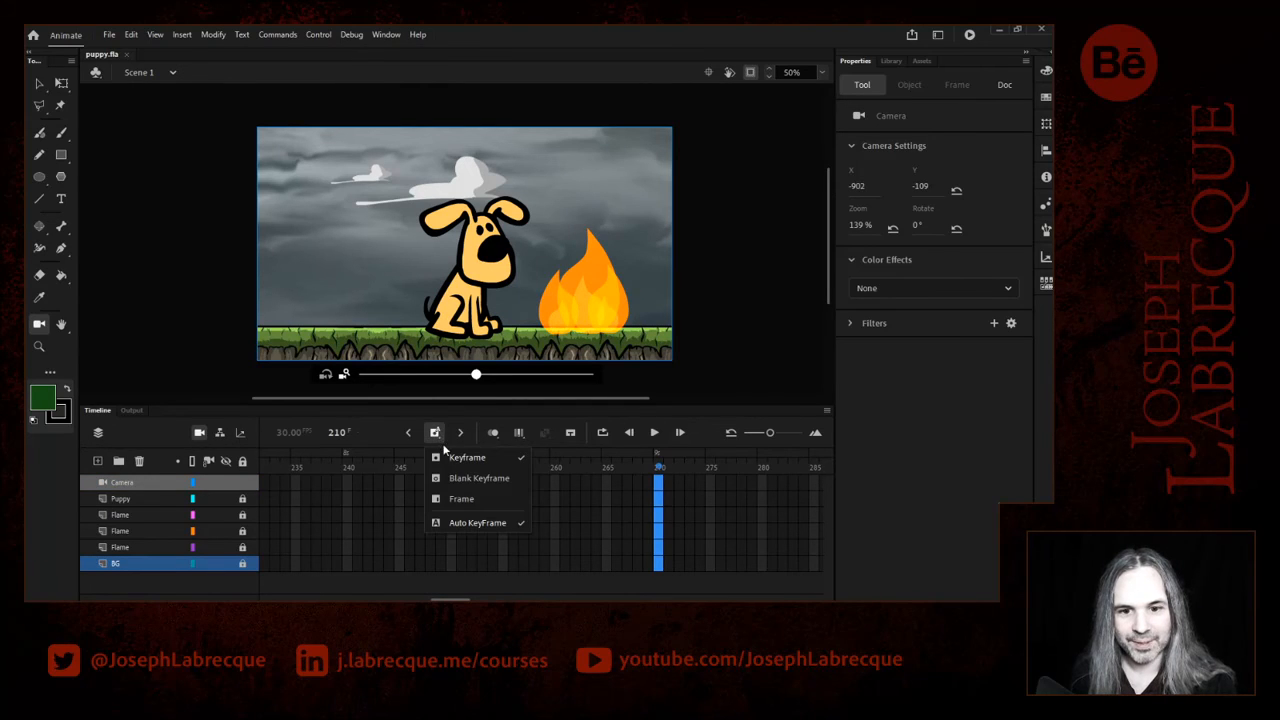
pyautogui.click(458, 500)
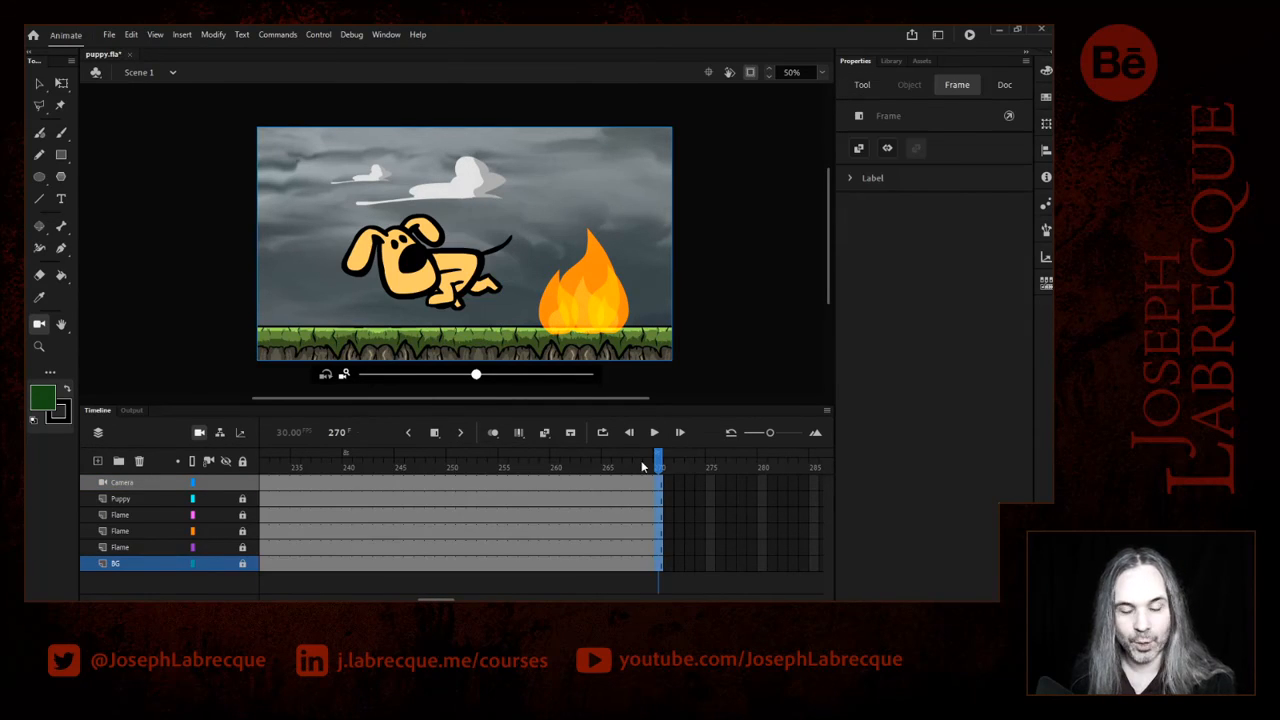
# - Scrub the playhead back to frame 157, test the movie with the 270-frame timeline, and close the preview
pyautogui.moveTo(648, 467); pyautogui.dragTo(212, 470)
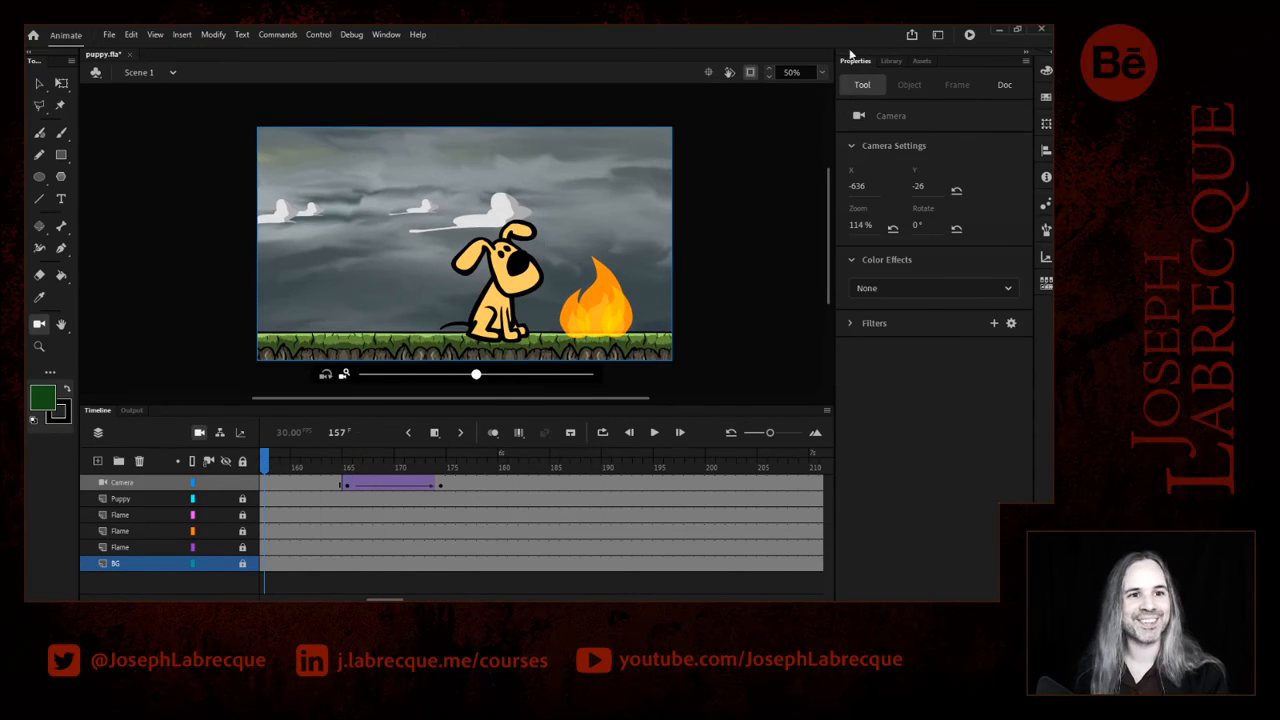
pyautogui.click(969, 34)
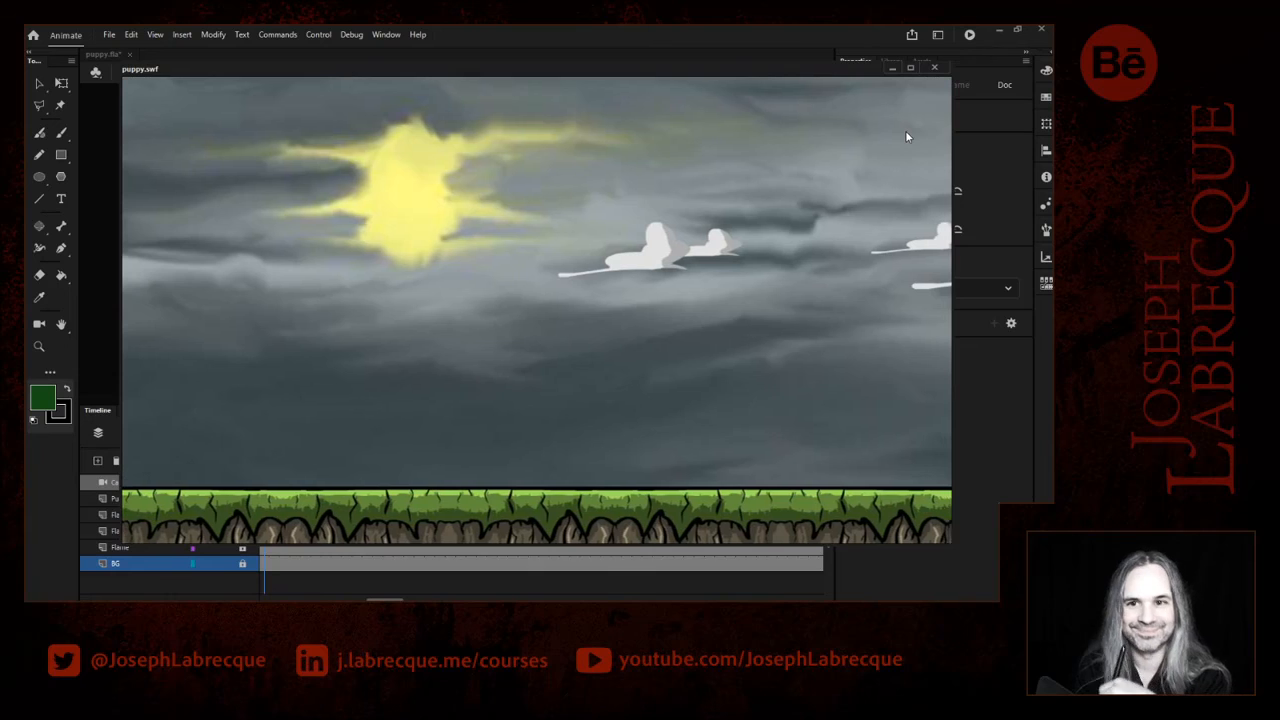
pyautogui.click(934, 67)
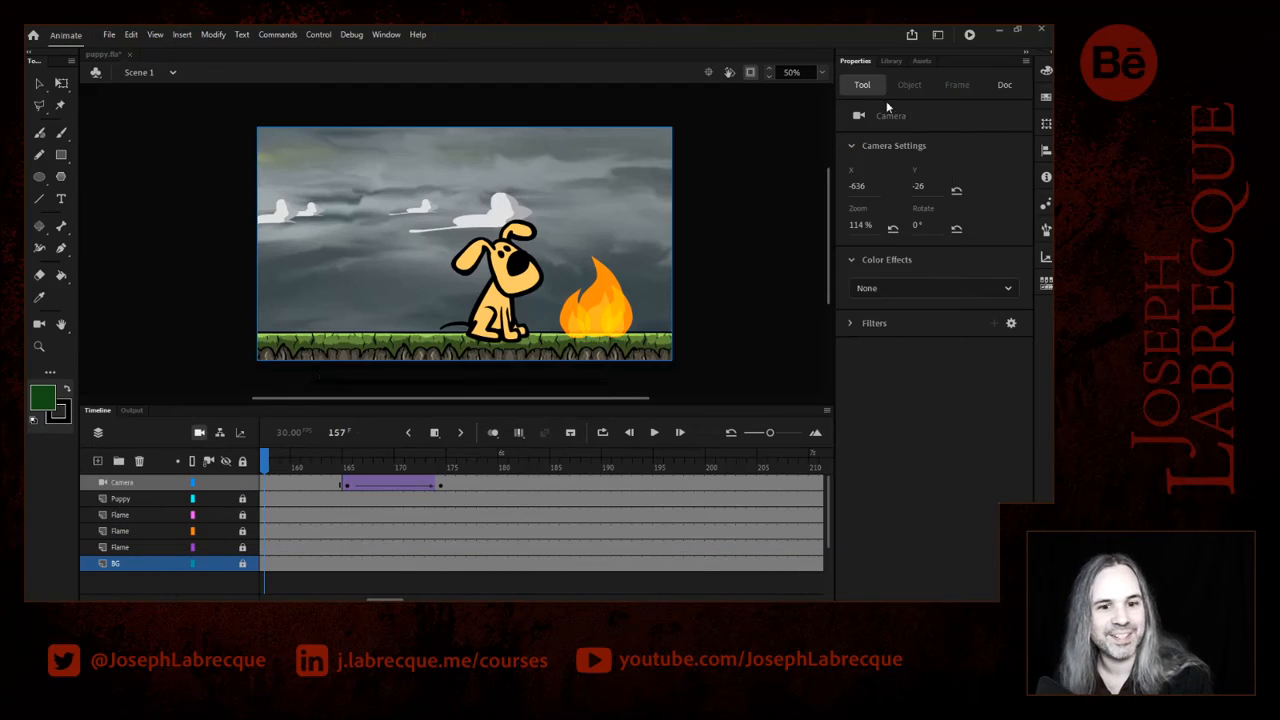
# - Extend all layers from Camera to BG to frame 300 by inserting frames
pyautogui.moveTo(384, 599); pyautogui.dragTo(457, 599)
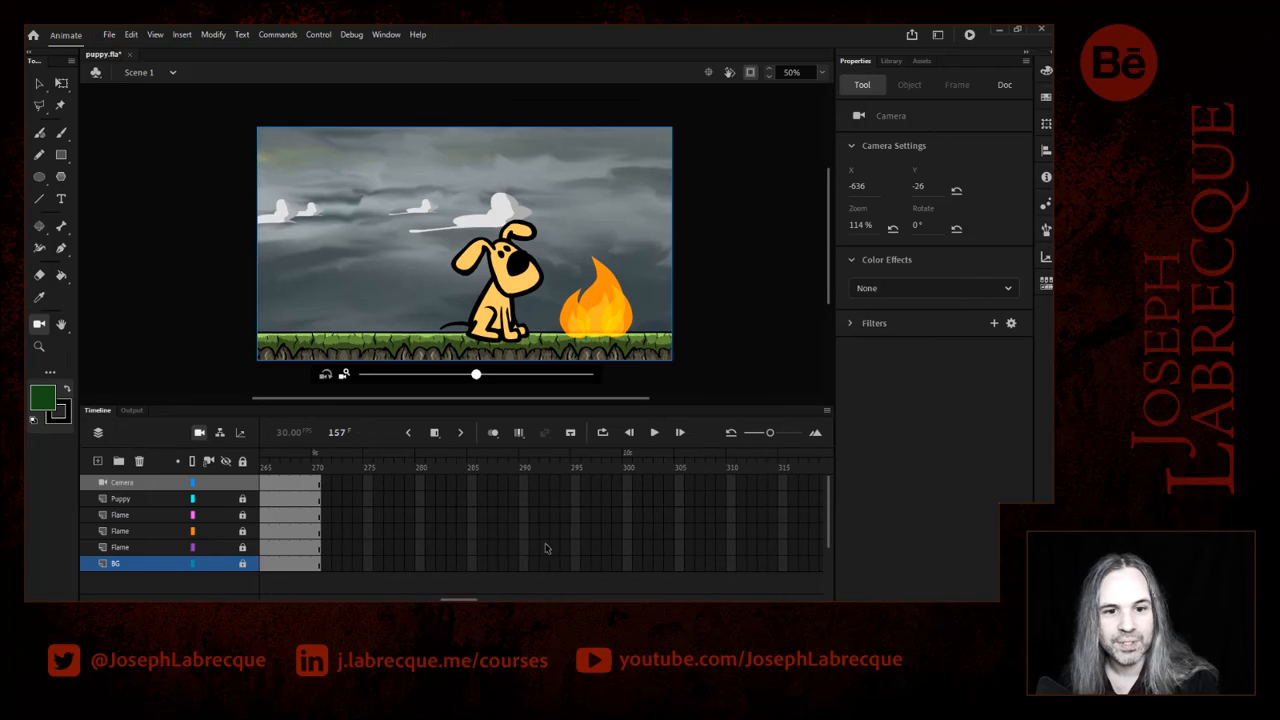
pyautogui.click(628, 490)
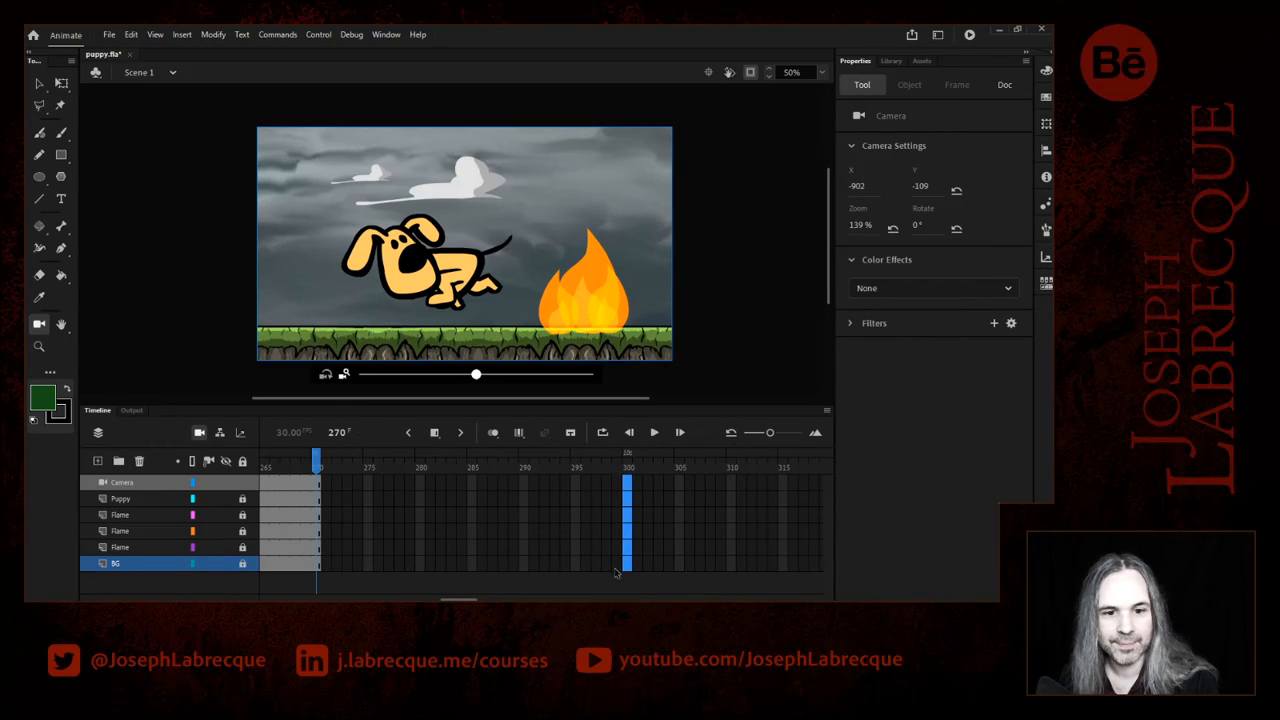
pyautogui.click(435, 433)
pyautogui.moveTo(634, 457)
pyautogui.mouseDown()
pyautogui.moveTo(523, 458)
pyautogui.moveTo(634, 467)
pyautogui.mouseUp()
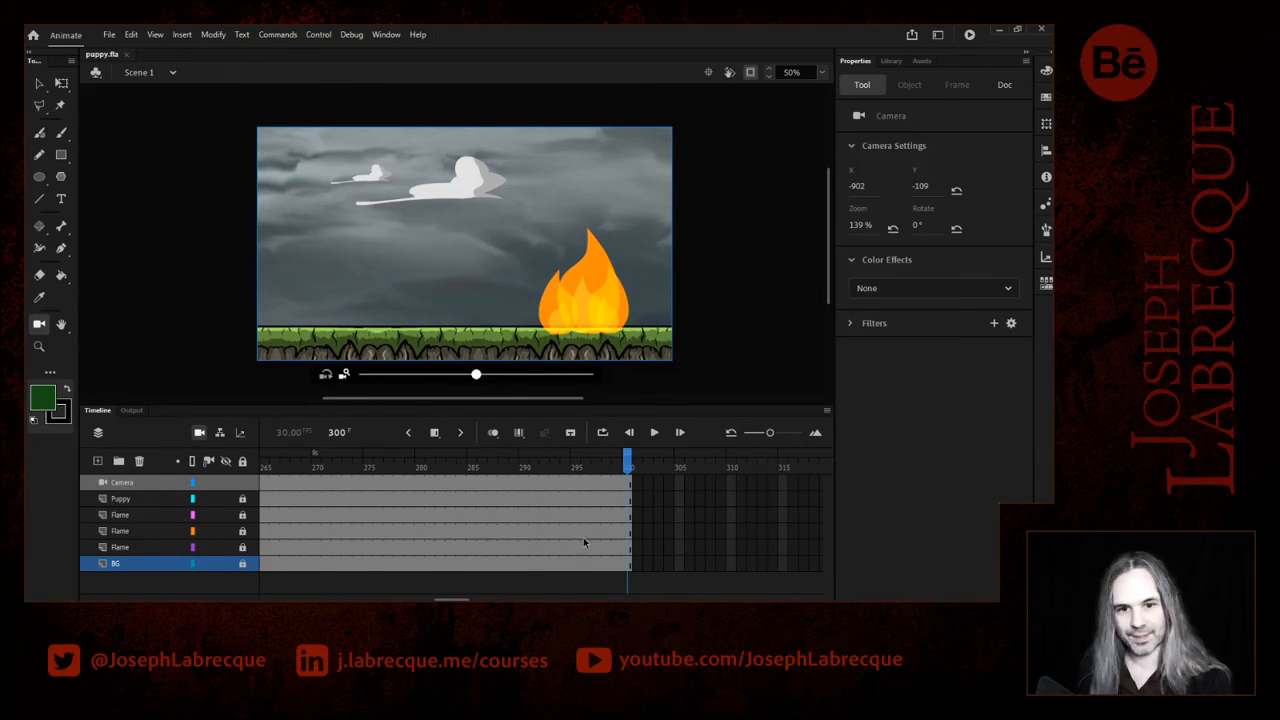
# - Test the movie with the 300-frame timeline and close the preview
pyautogui.click(969, 35)
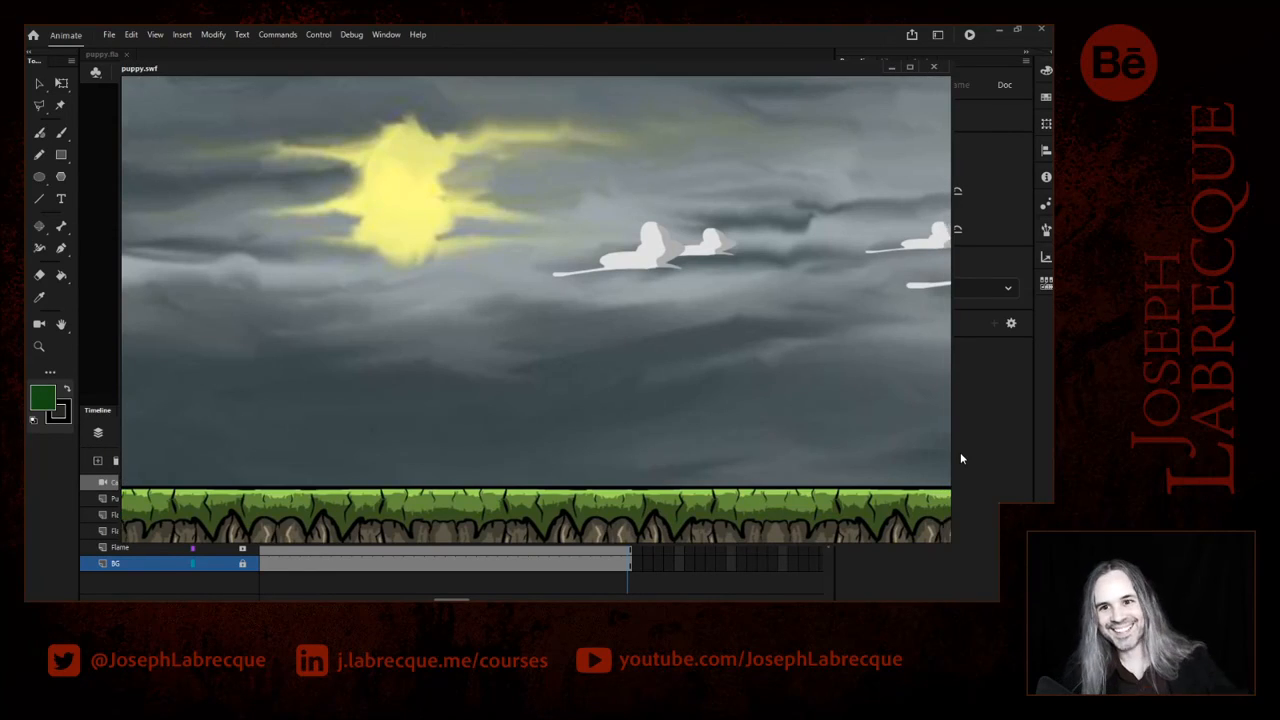
pyautogui.click(933, 69)
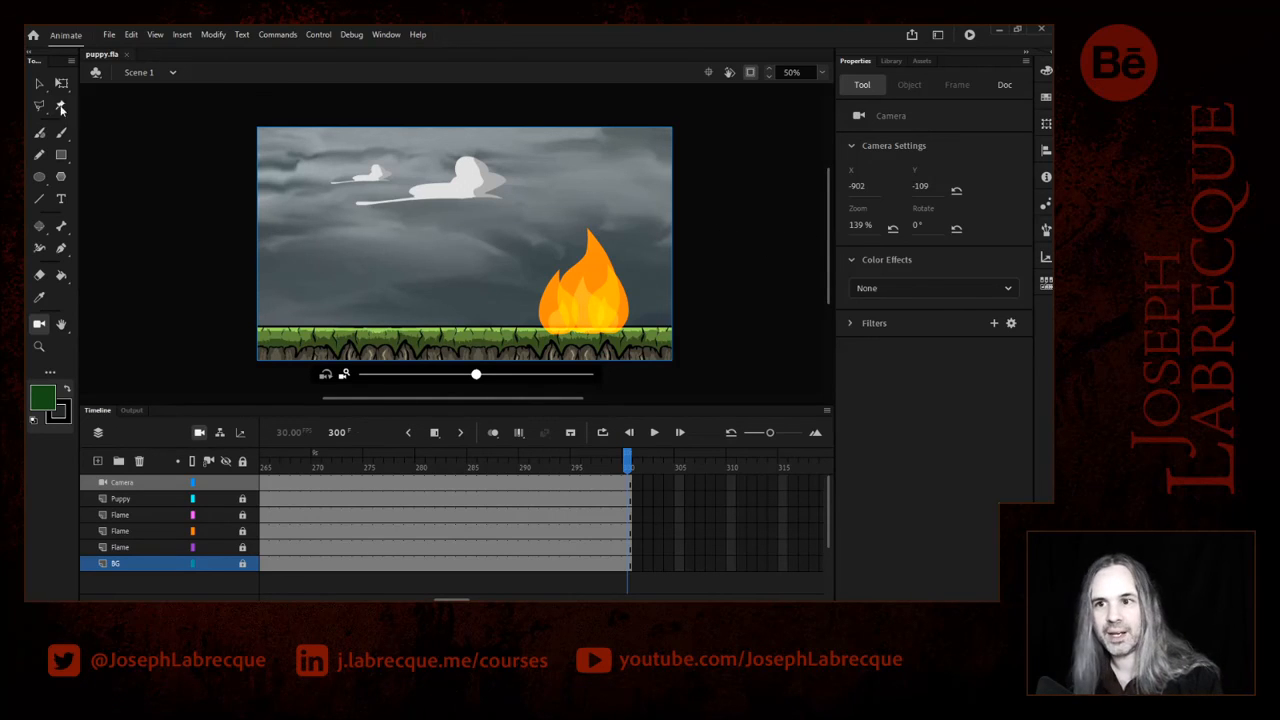
# - Switch to the Selection tool and examine the available export options, including Export Video/Media, without exporting
pyautogui.click(39, 84)
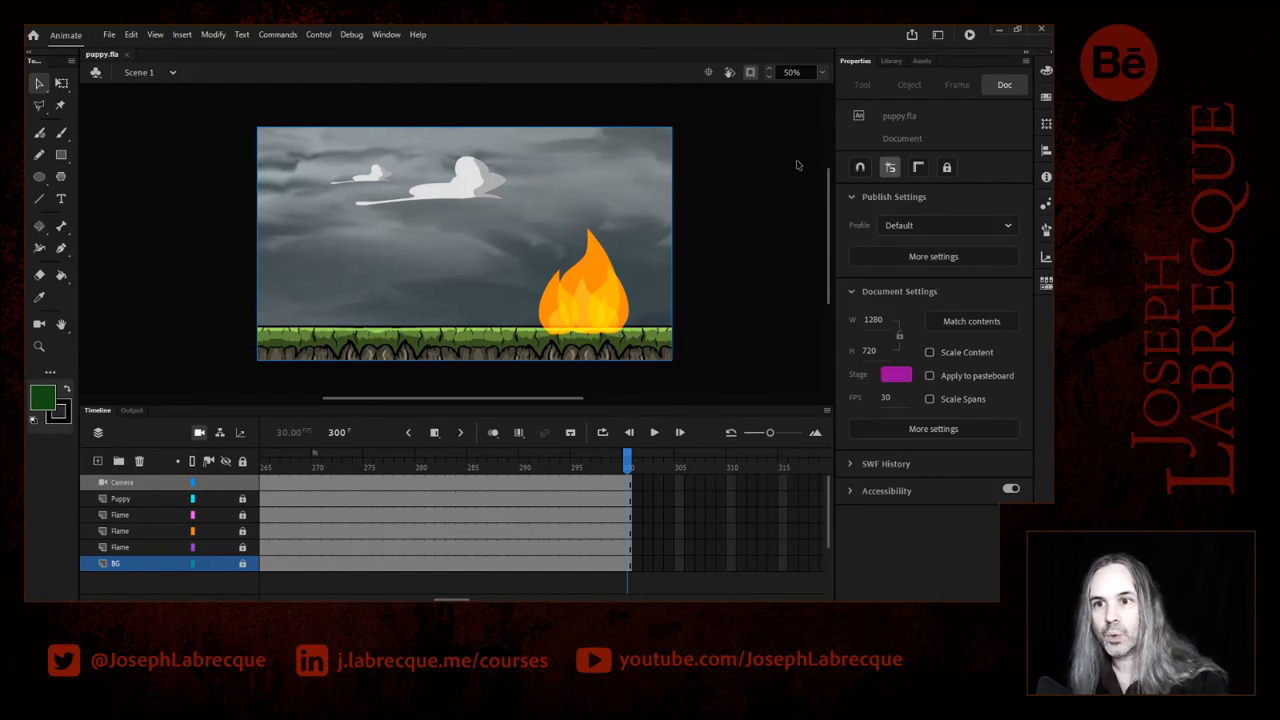
pyautogui.click(106, 38)
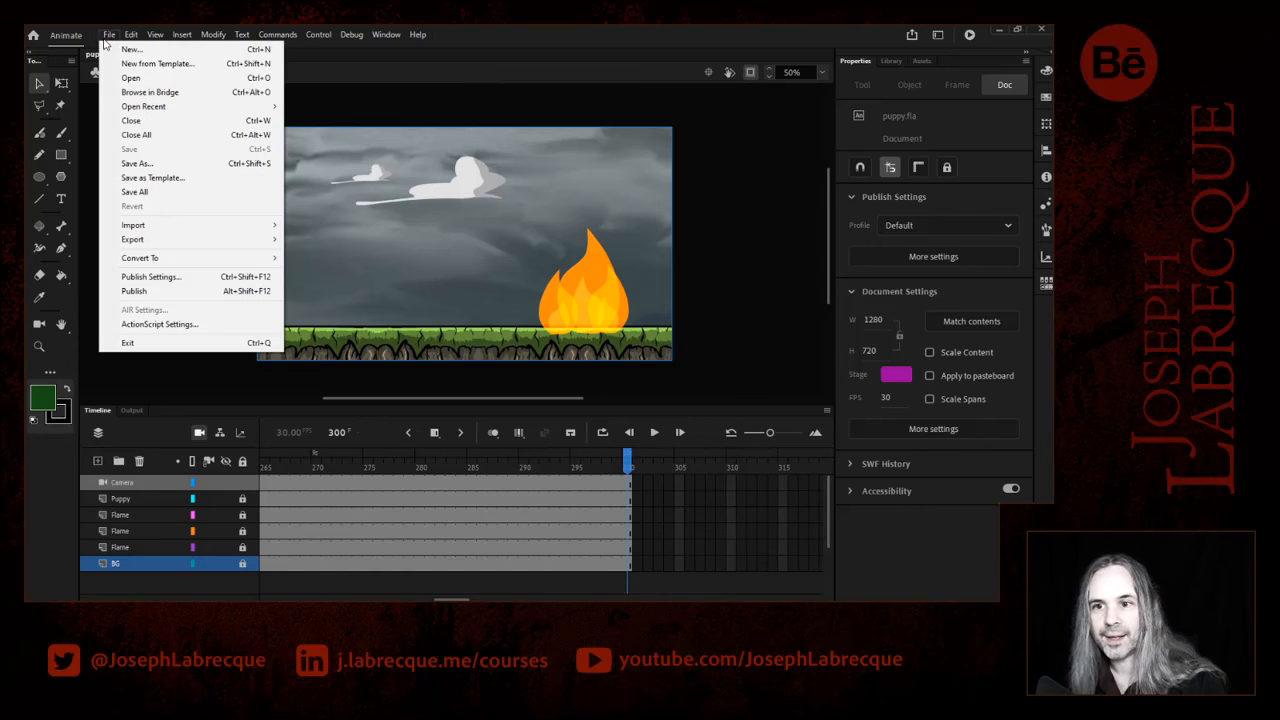
pyautogui.moveTo(212, 243)
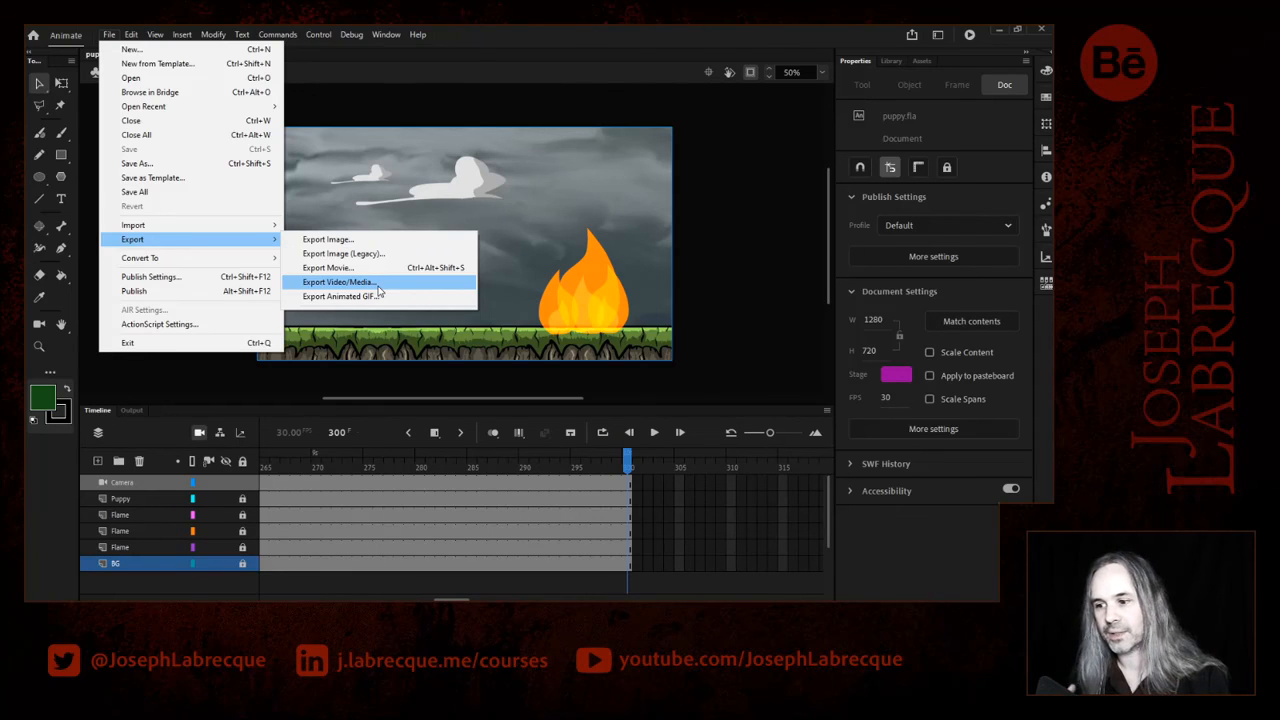
pyautogui.click(765, 172)
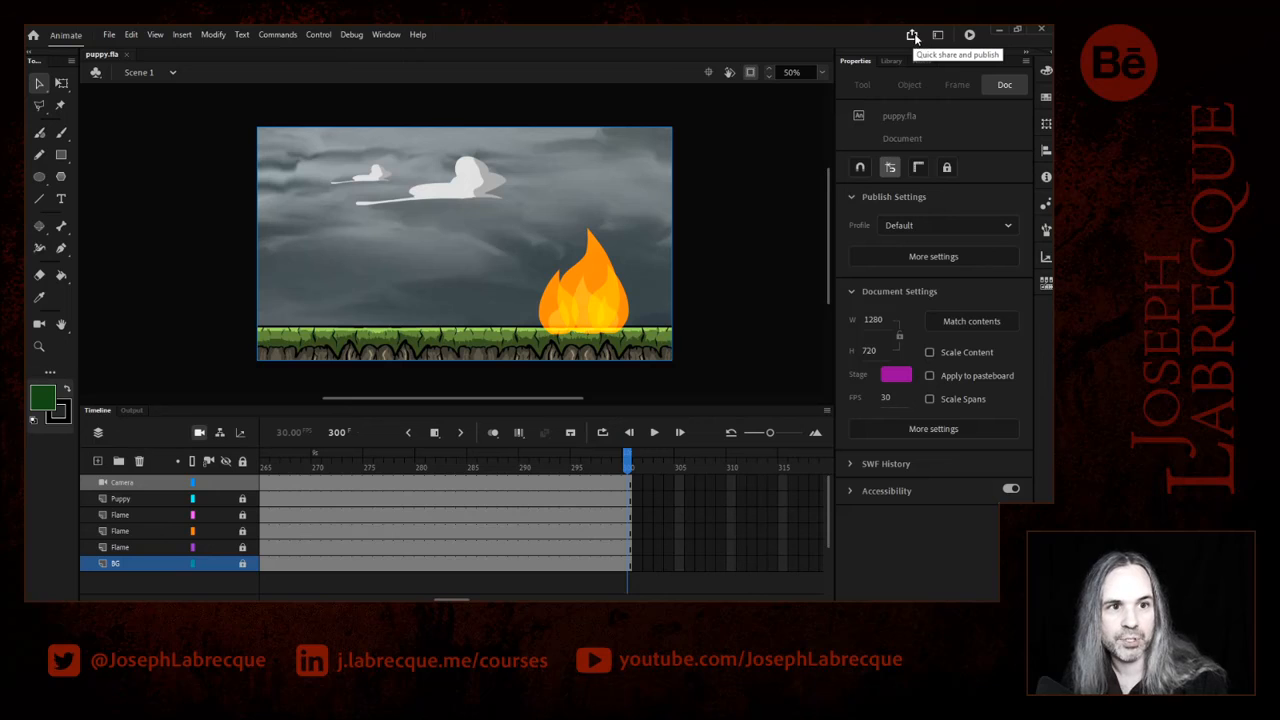
# - Start a quick social share to Twitter and paste #CreateEDU #AdobeEduCreative #LinkedInLearningInstructor before #MadeWithAnimate in the description
pyautogui.click(913, 36)
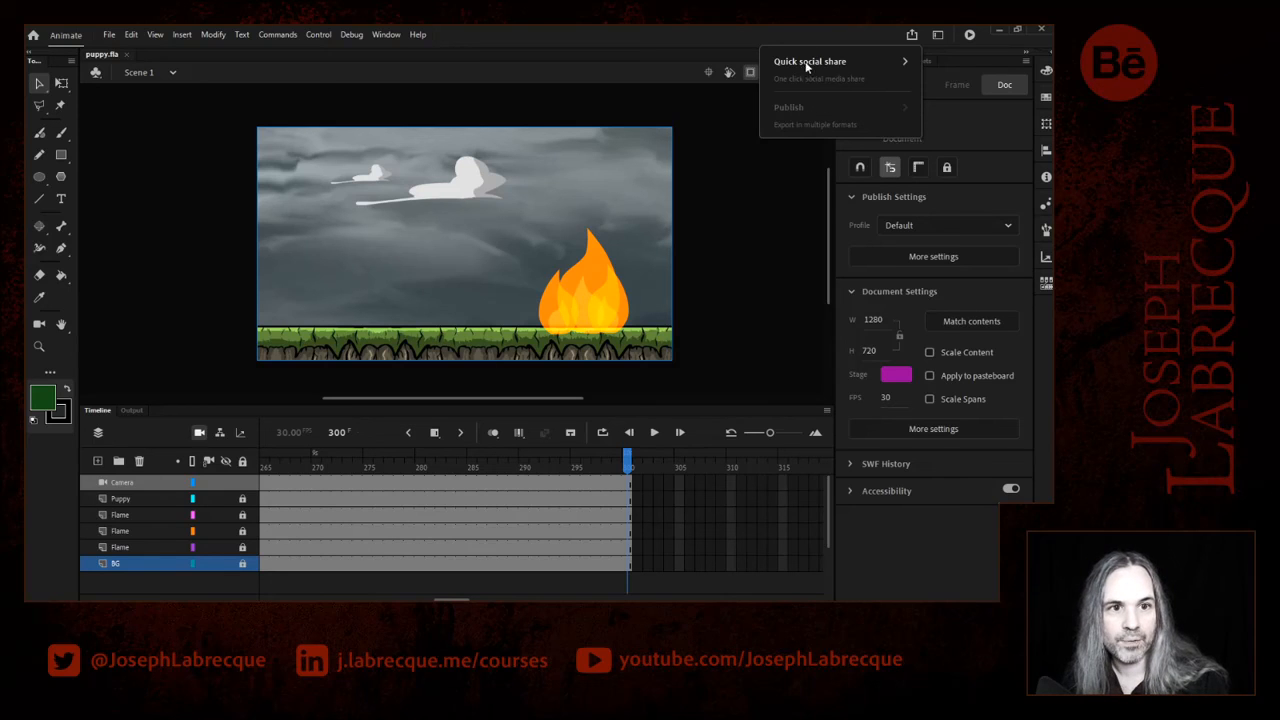
pyautogui.click(830, 63)
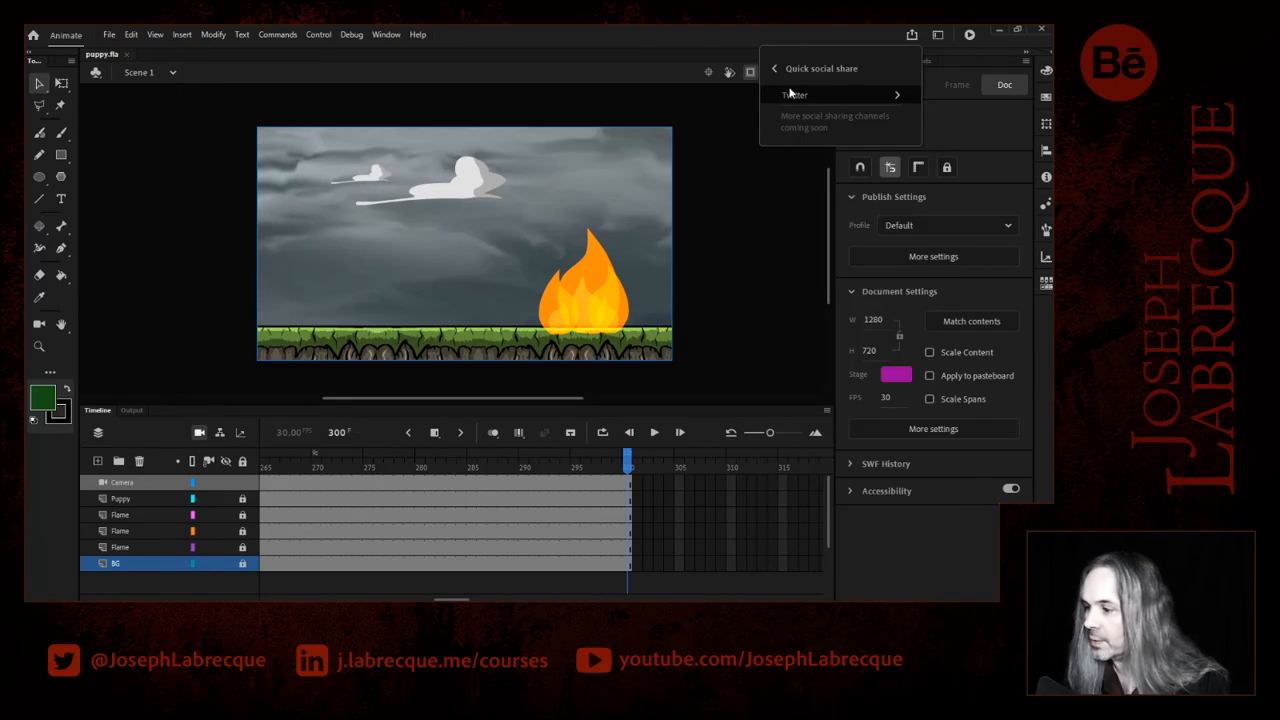
pyautogui.click(816, 94)
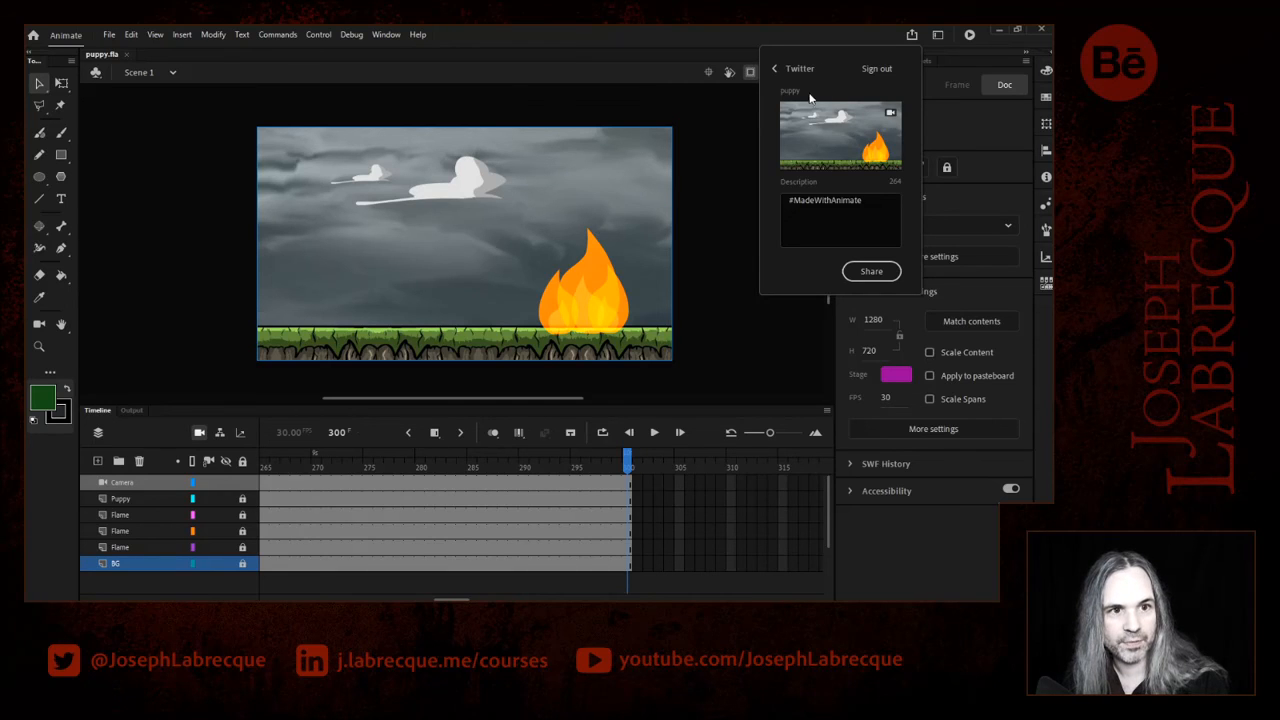
pyautogui.click(788, 203)
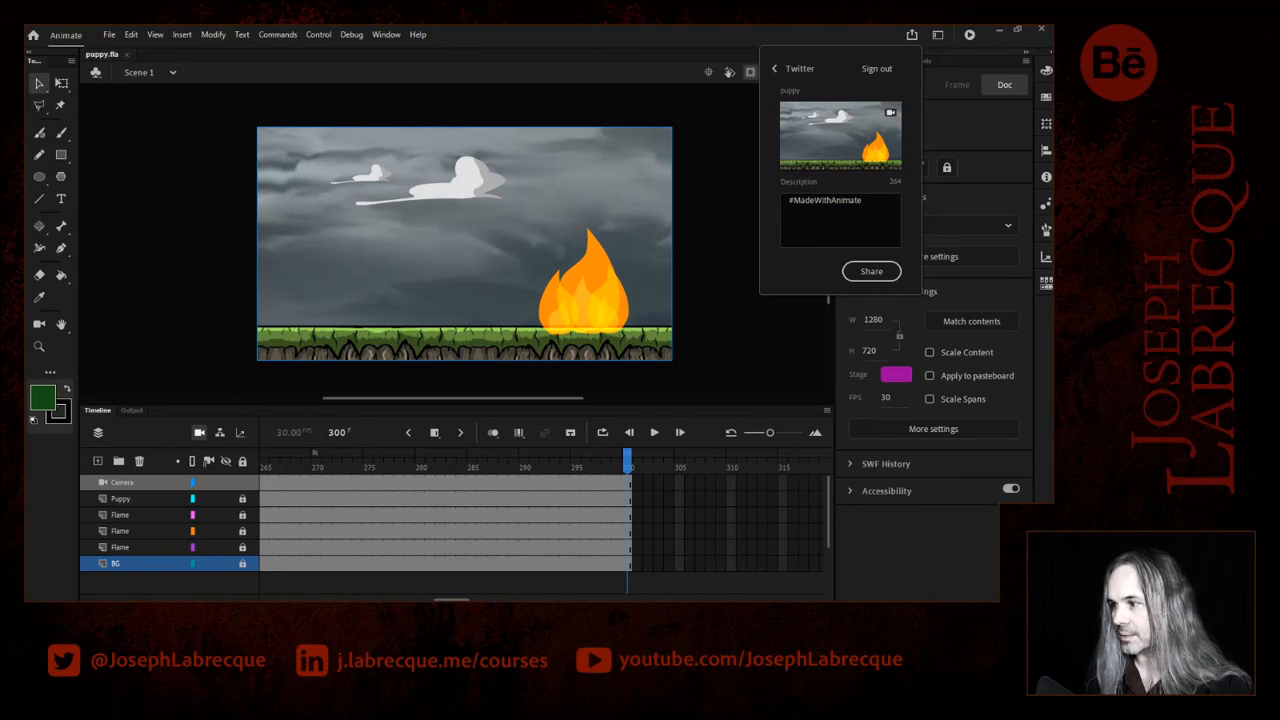
pyautogui.click(893, 202)
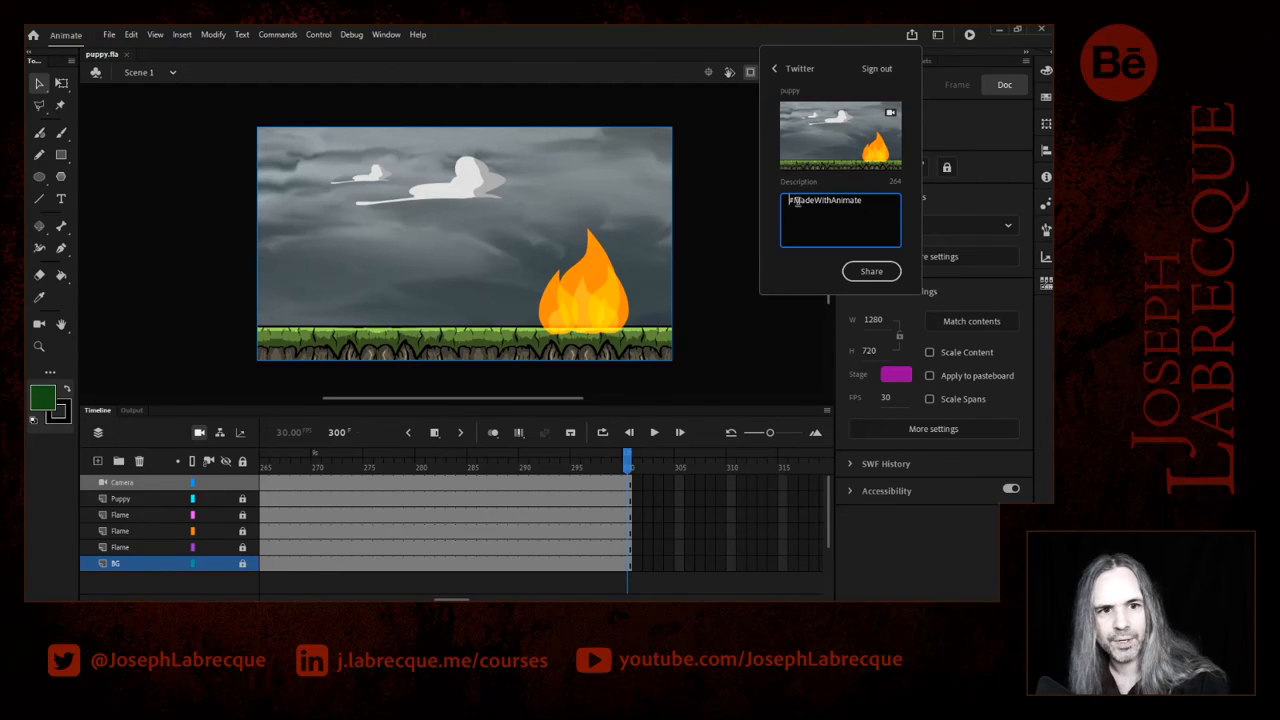
pyautogui.rightClick(788, 200)
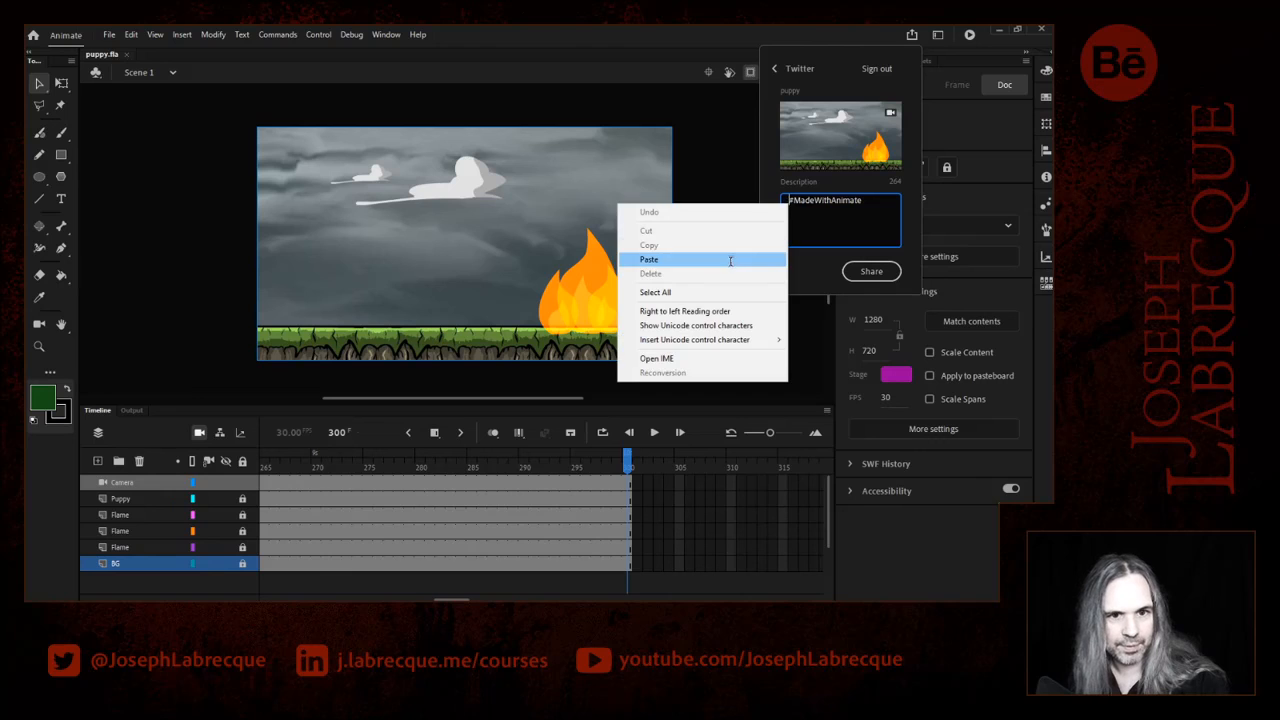
pyautogui.click(700, 251)
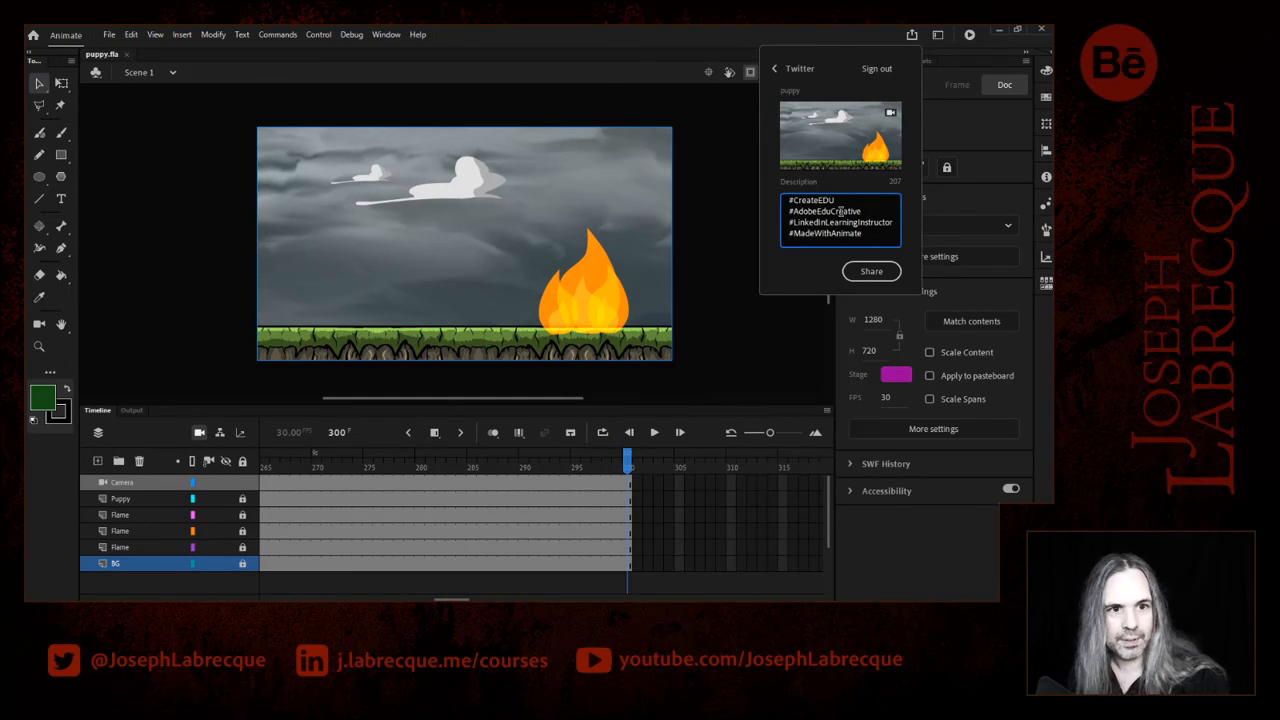
# - Add the line "Puppy!!!" at the start of the Twitter description, separated from the hashtags by line breaks
pyautogui.write('Puppy!!!!')
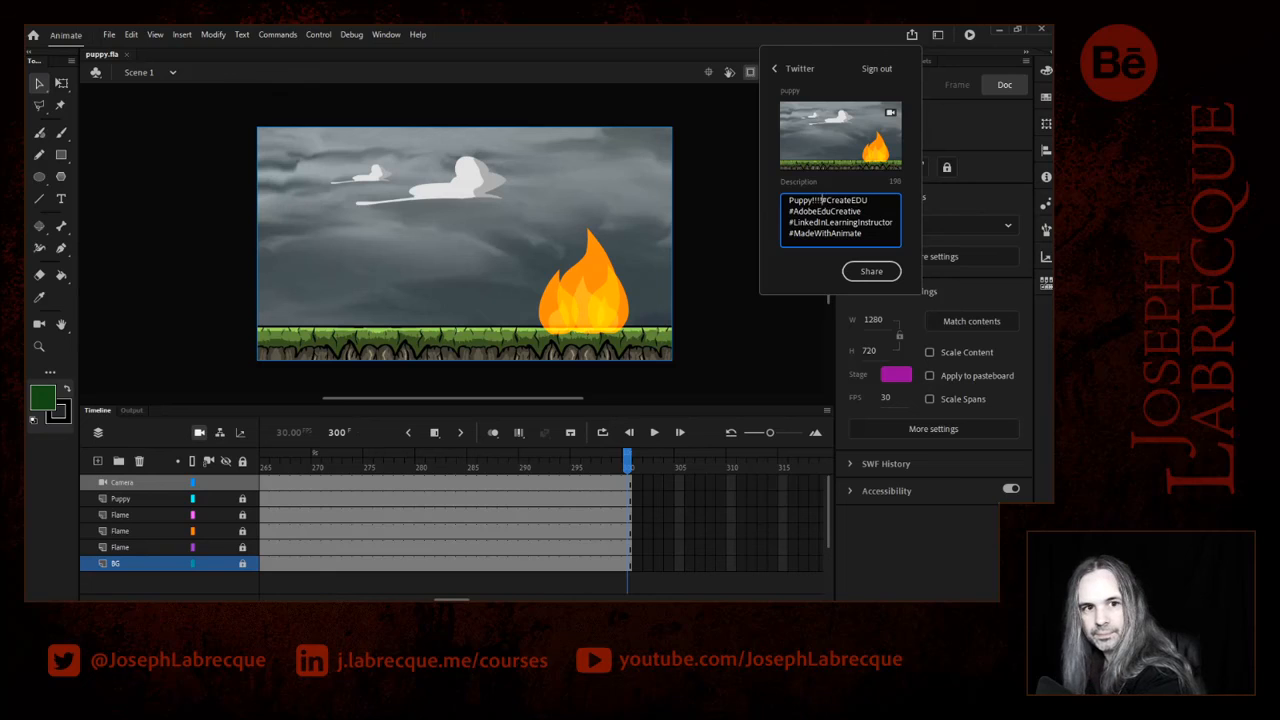
pyautogui.press('BackSpace')
pyautogui.press('Return')
pyautogui.press('Return')
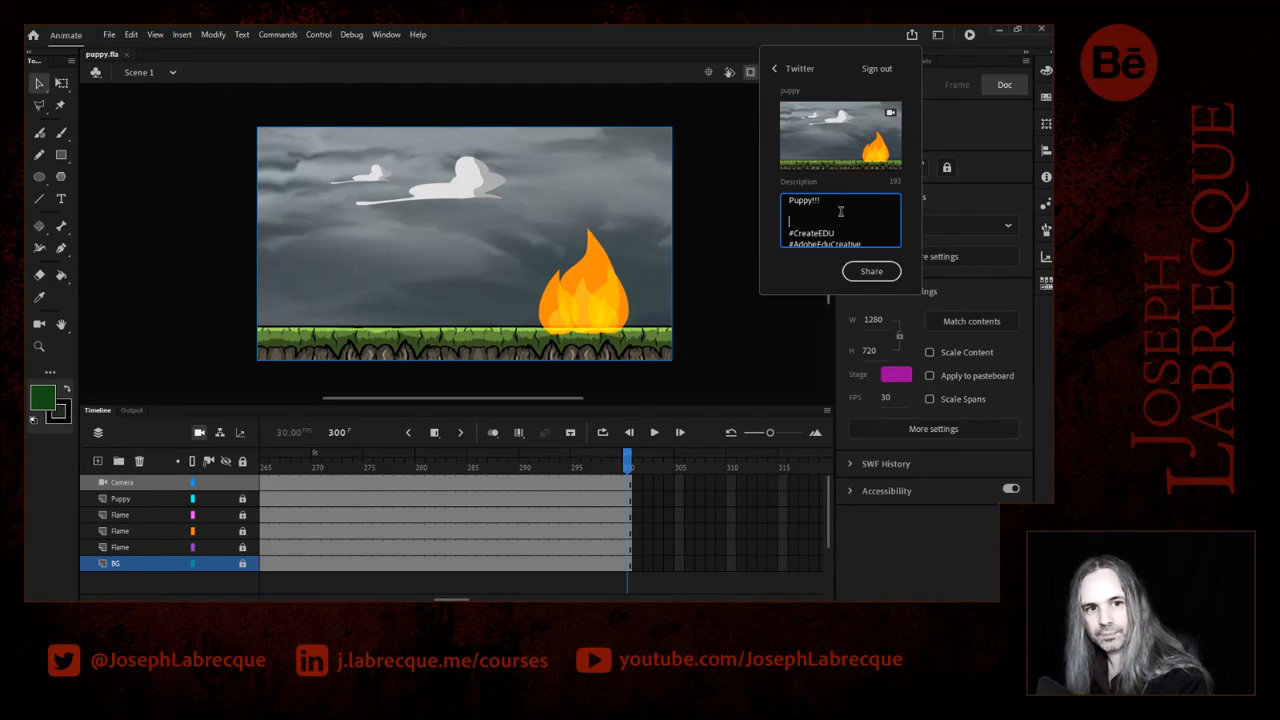
# - Add the sentence "Created soley with the Assets Panel in Adobe Animate!" above the hashtags, followed by a line break
pyautogui.write('Cr')
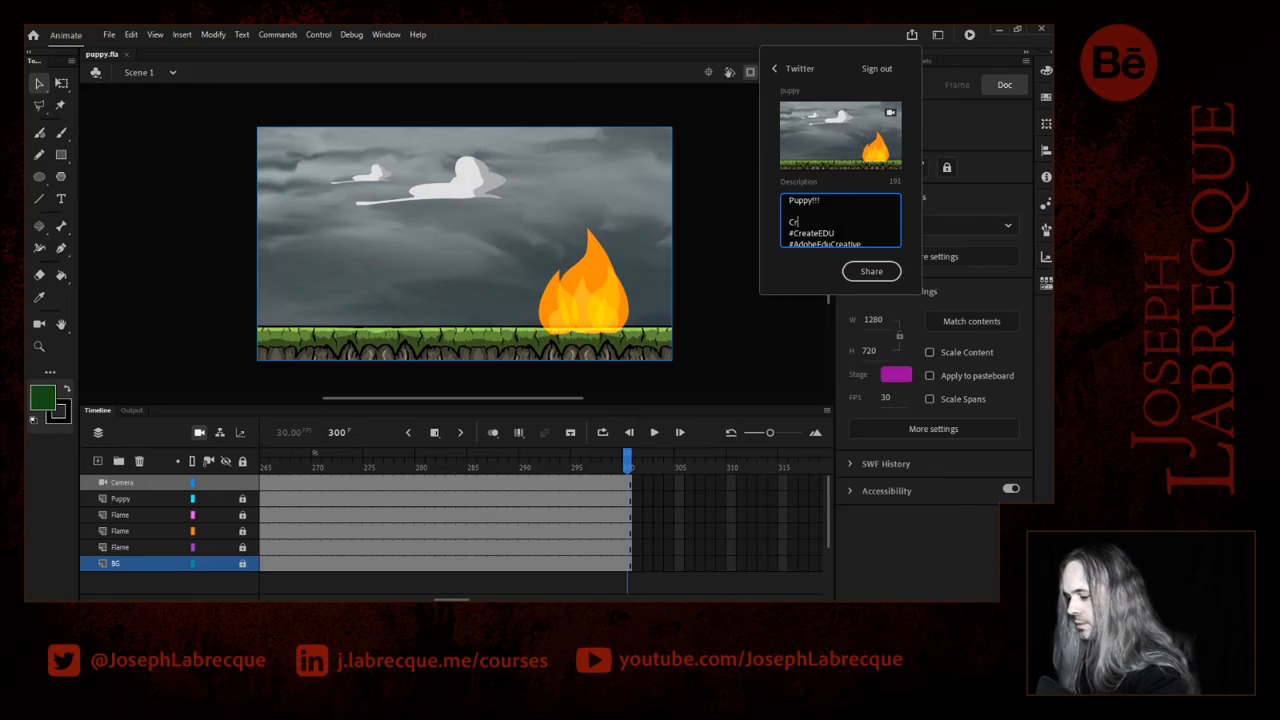
pyautogui.write('eated sole')
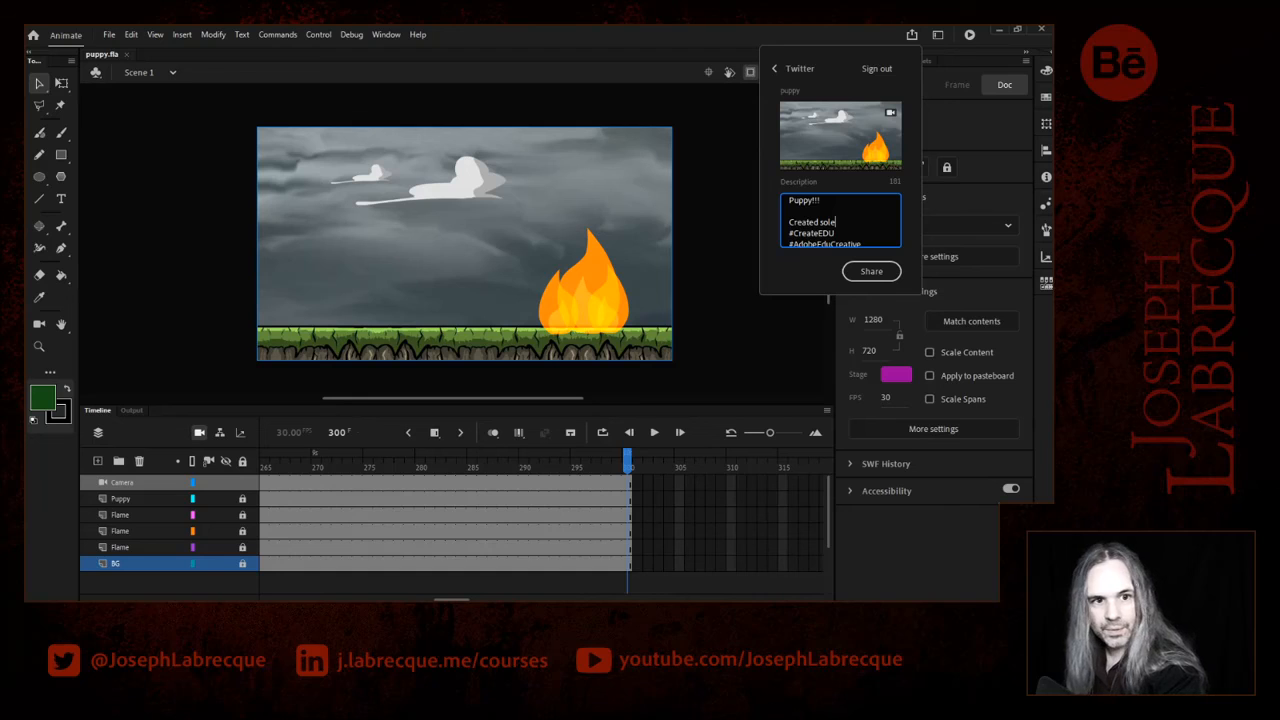
pyautogui.write('y ')
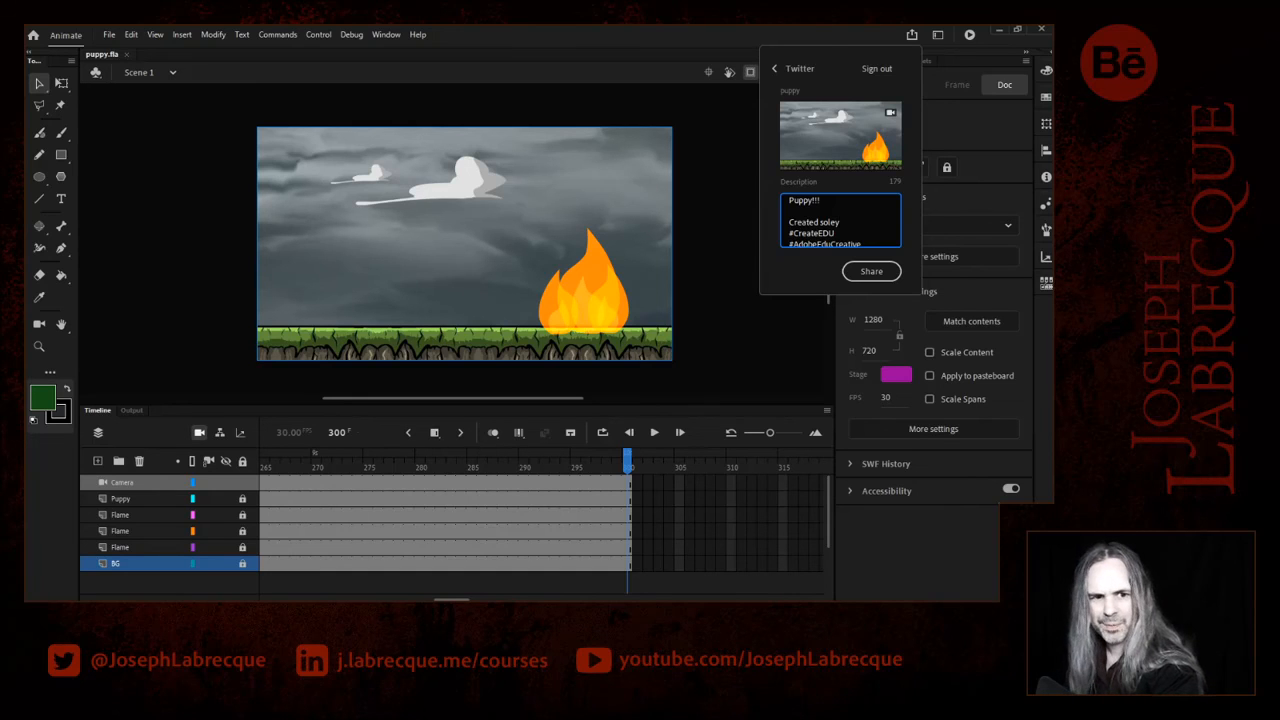
pyautogui.write('wit')
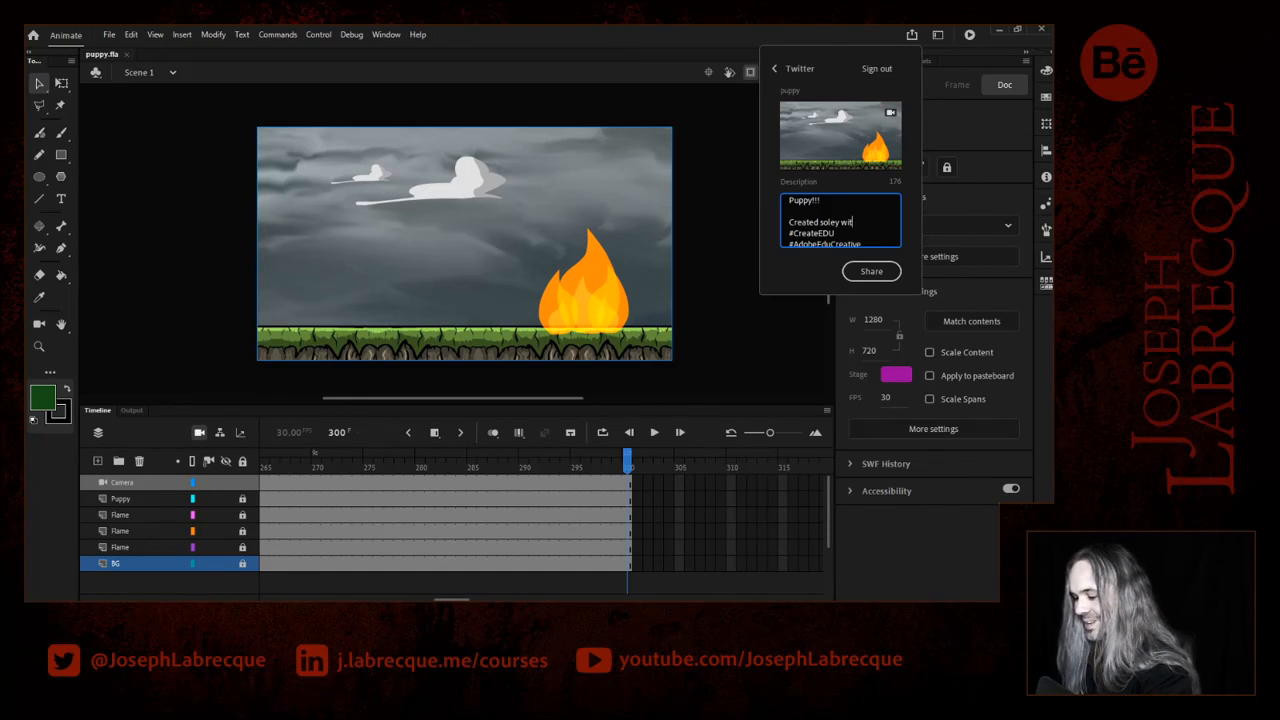
pyautogui.write('h the Asse')
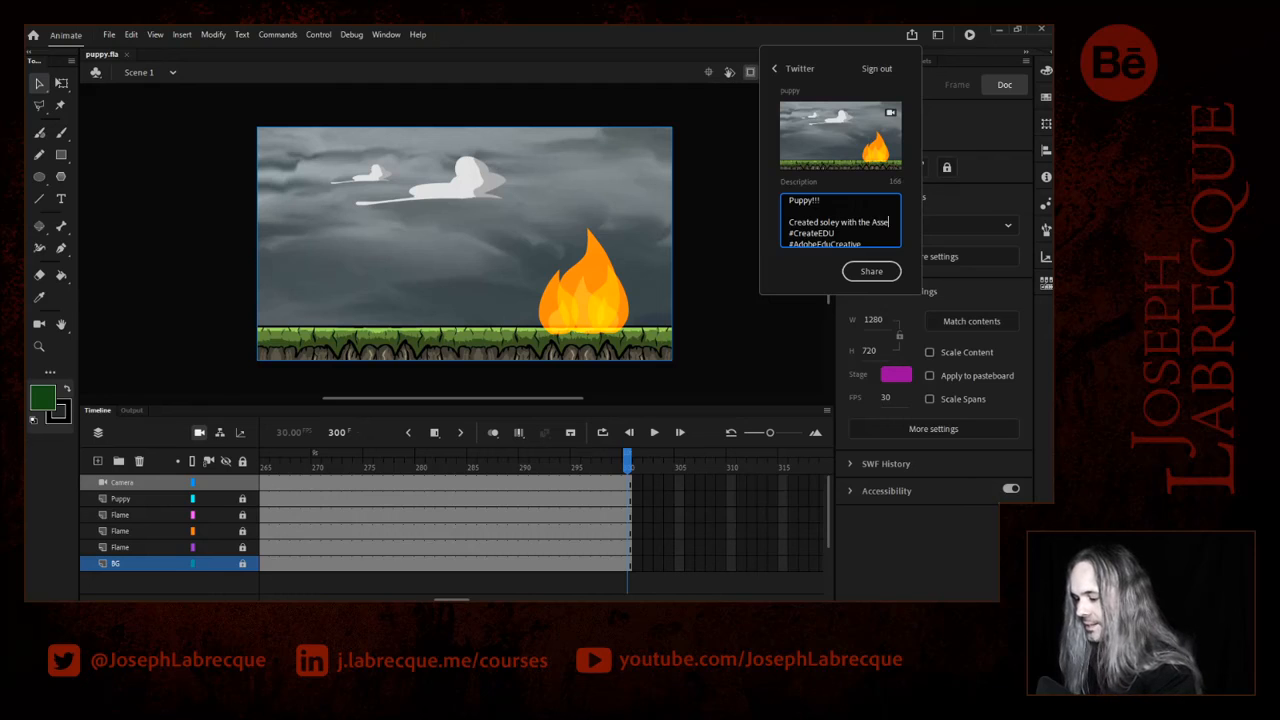
pyautogui.write('ts Panel i')
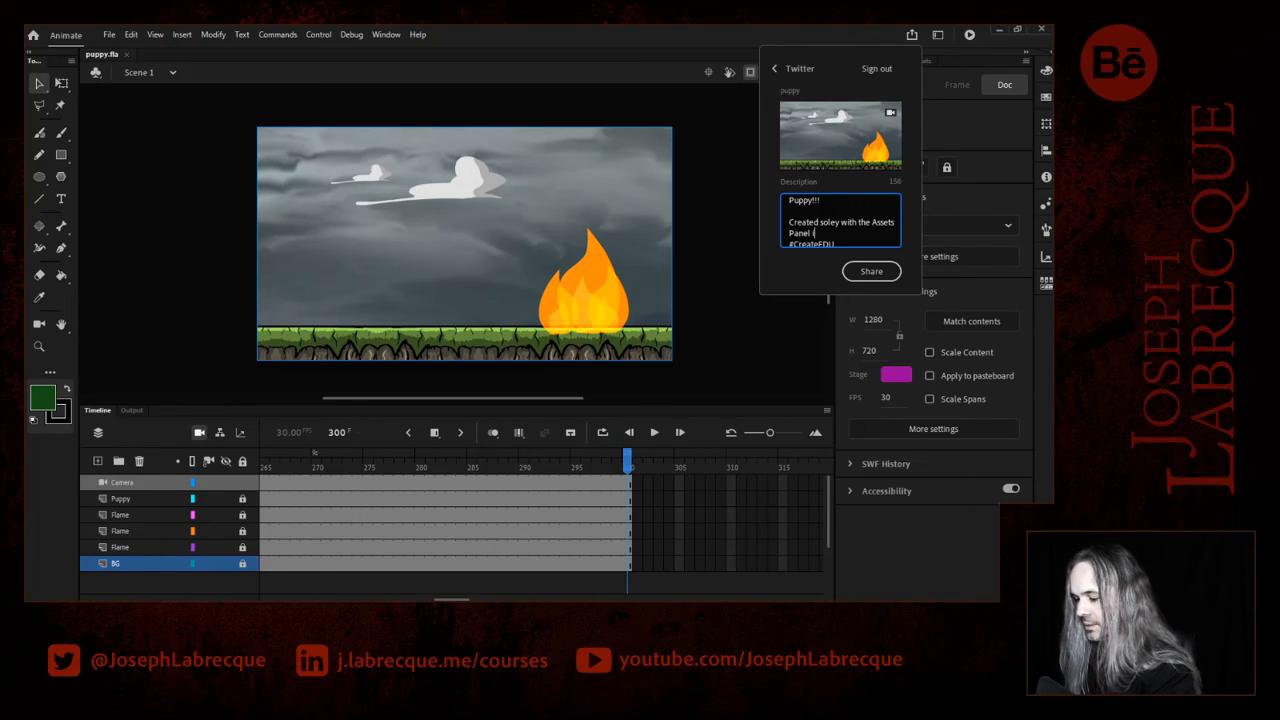
pyautogui.write('n Adobe A')
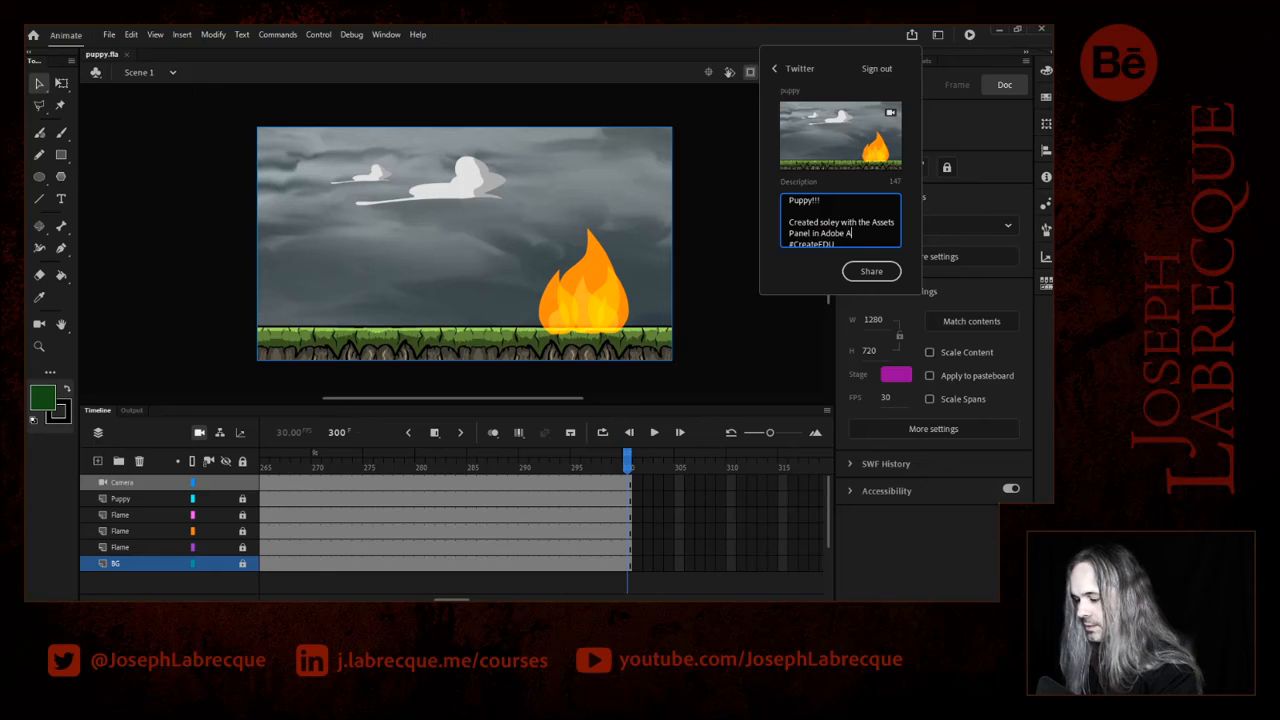
pyautogui.write('nimate!')
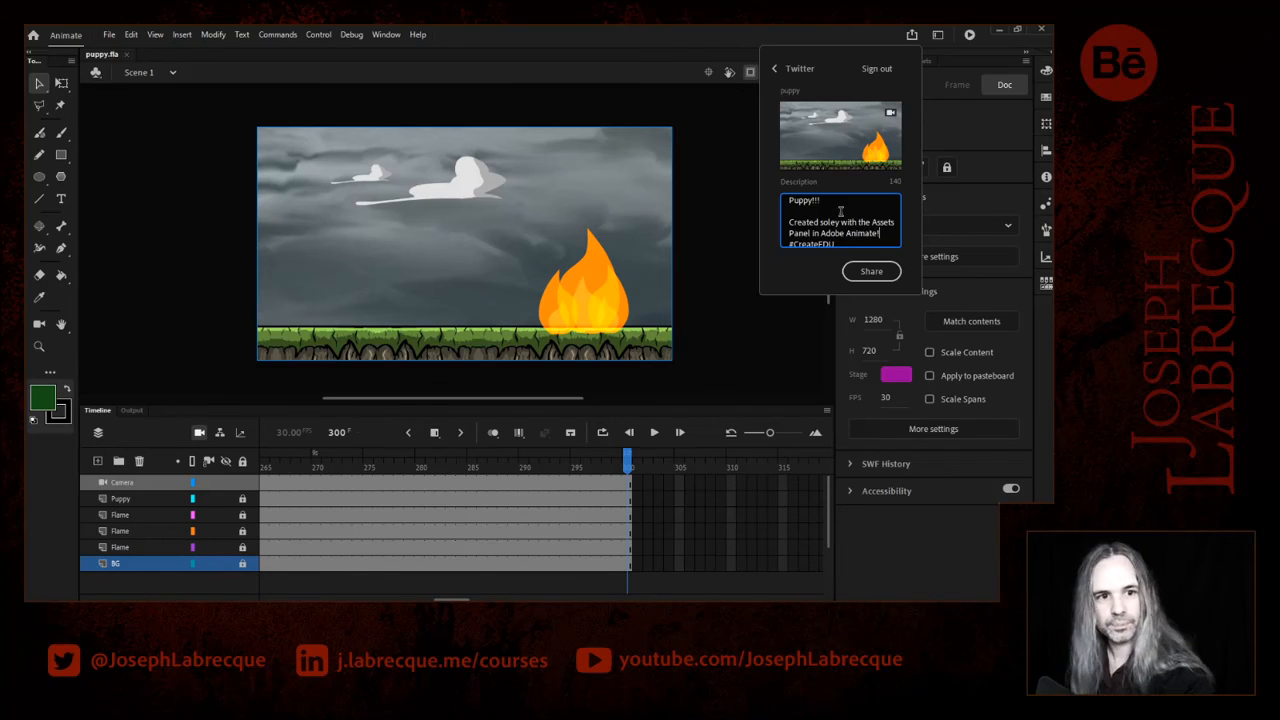
pyautogui.press('Return')
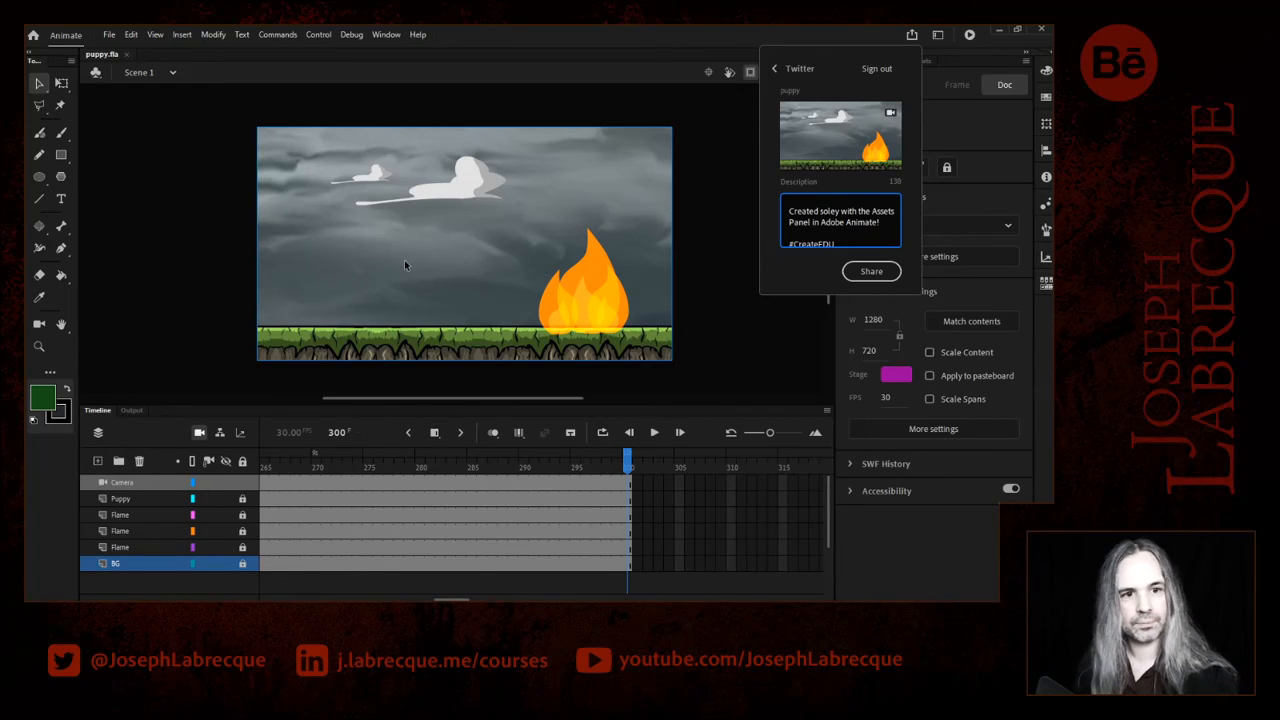
# - Remove the misspelled word "soley" and its extra space so the sentence reads "Created with the Assets Panel in Adobe Animate!"
pyautogui.doubleClick(834, 213)
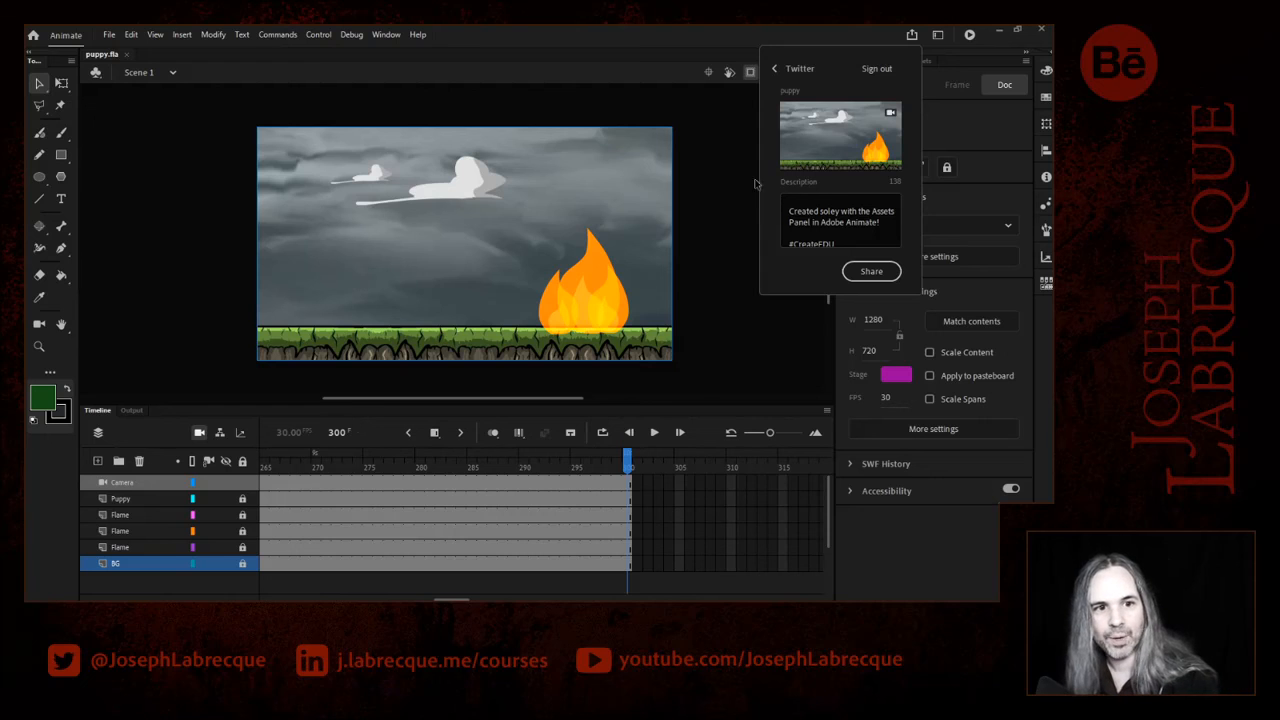
pyautogui.click(840, 210)
pyautogui.moveTo(839, 211); pyautogui.dragTo(823, 213)
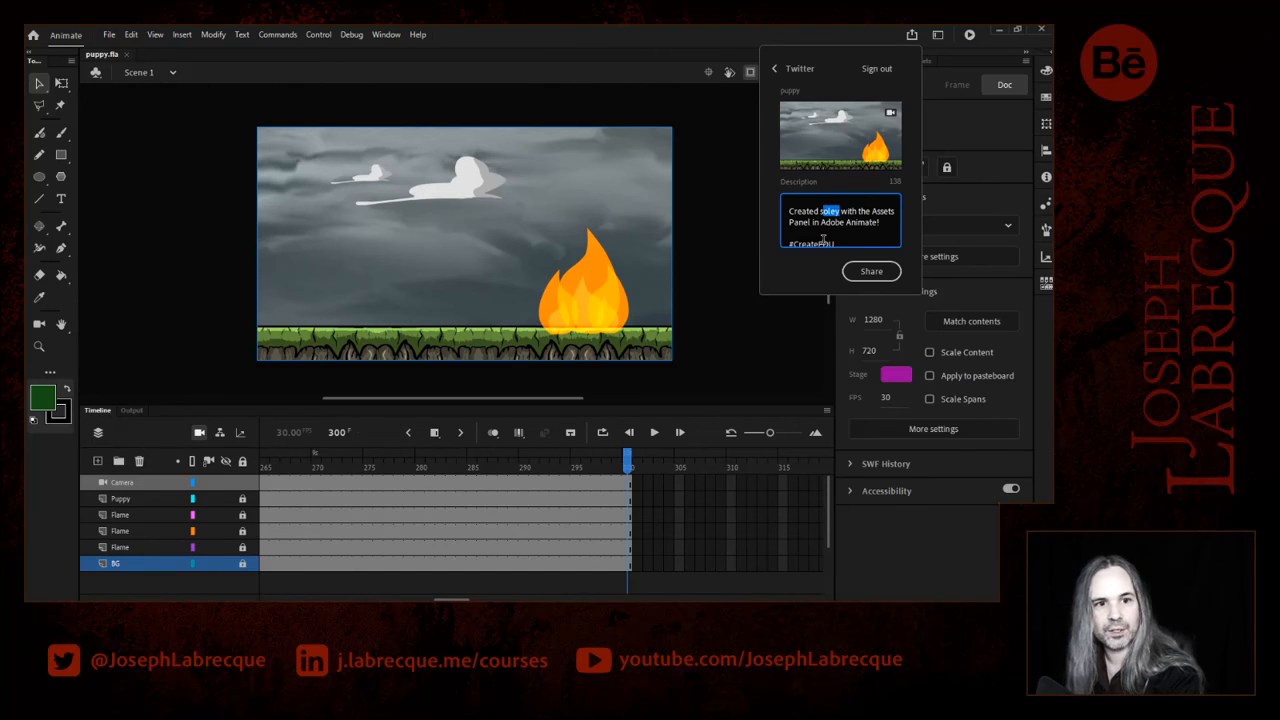
pyautogui.click(846, 52)
pyautogui.doubleClick(832, 212)
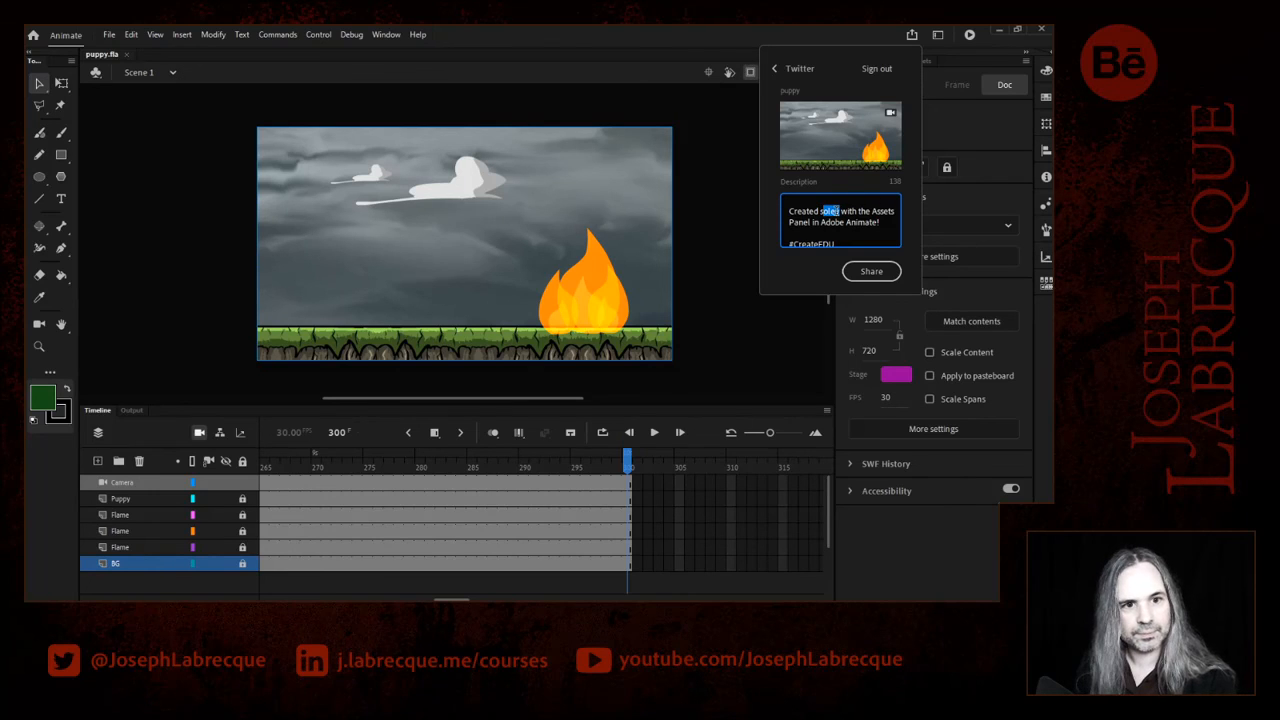
pyautogui.click(848, 212)
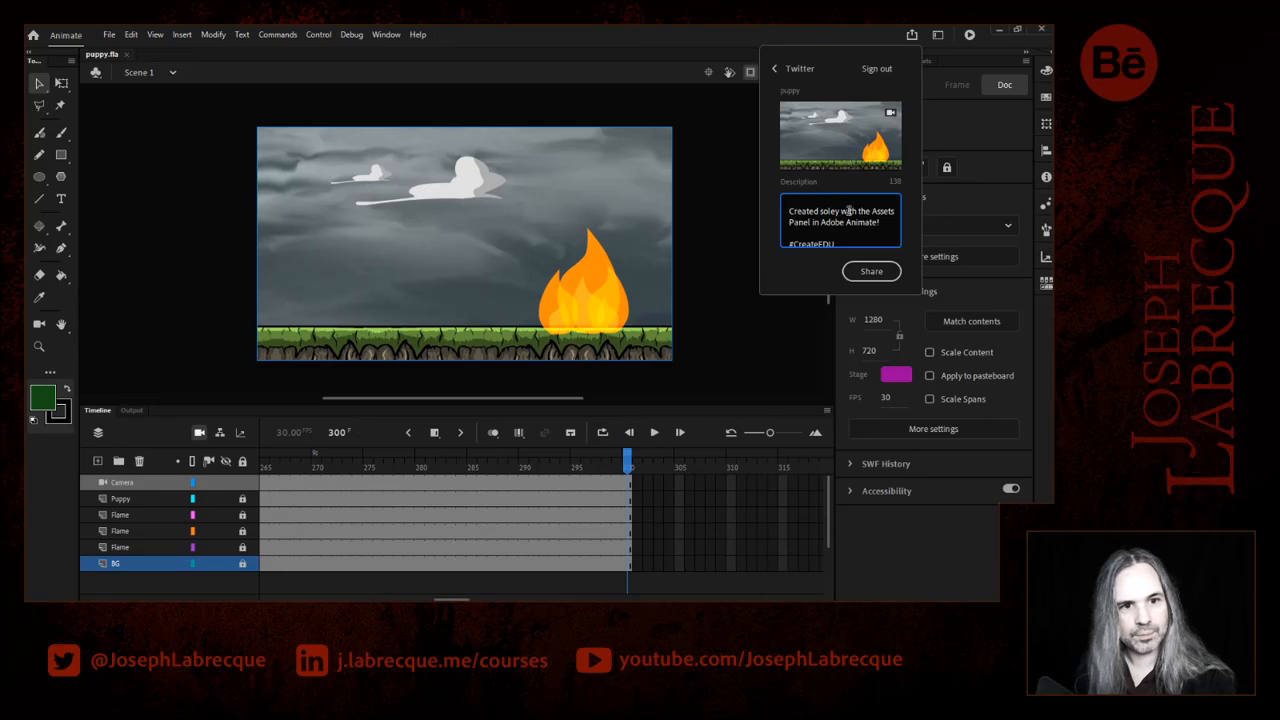
pyautogui.doubleClick(828, 212)
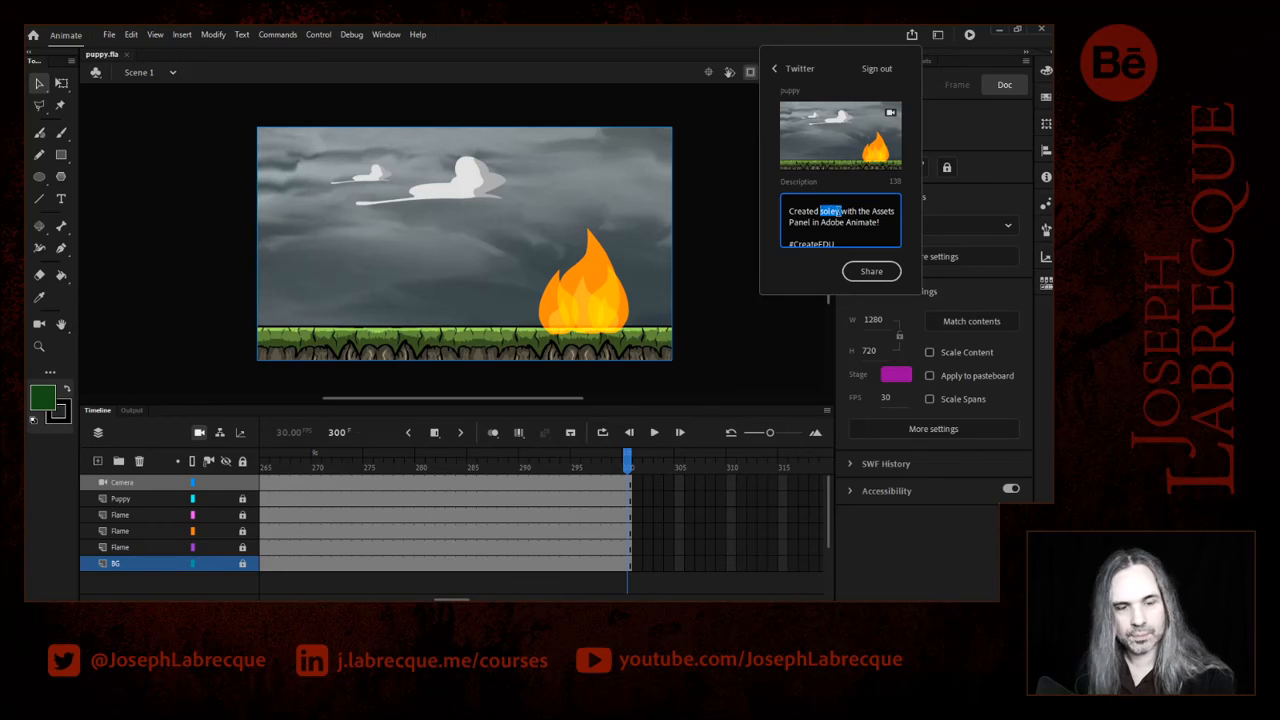
pyautogui.moveTo(891, 222); pyautogui.dragTo(774, 206)
pyautogui.click(846, 209)
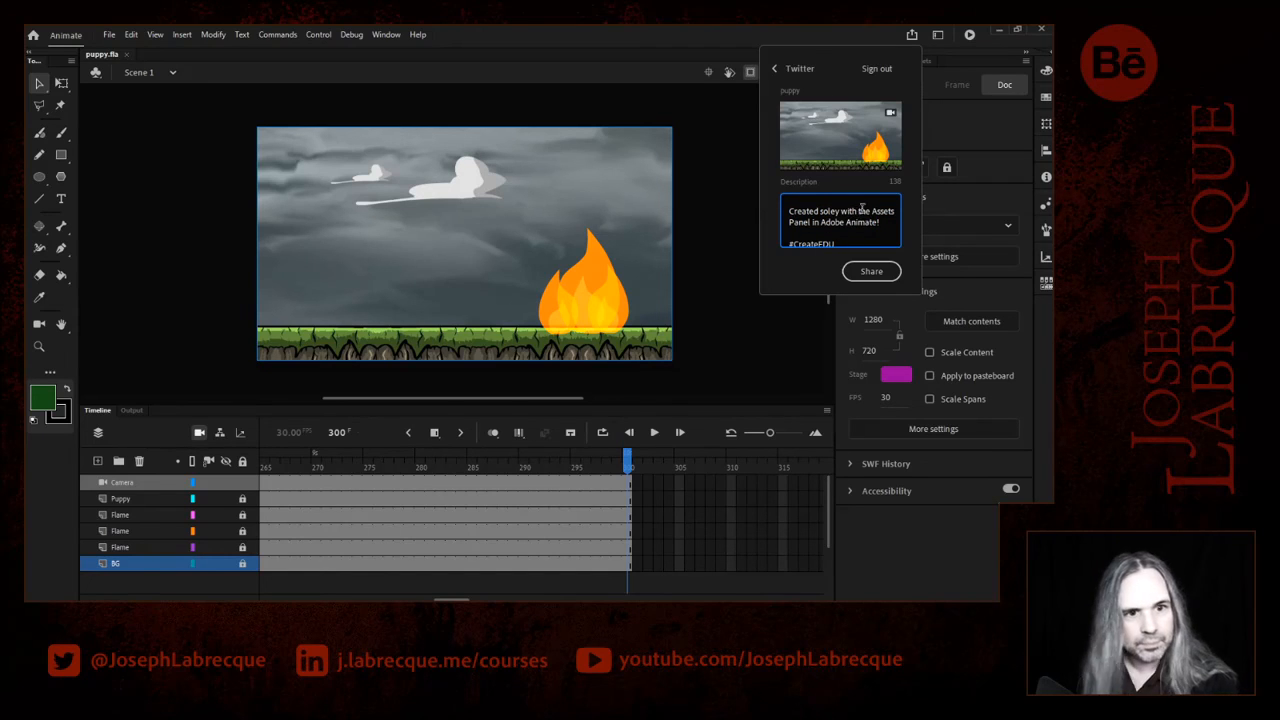
pyautogui.doubleClick(840, 211)
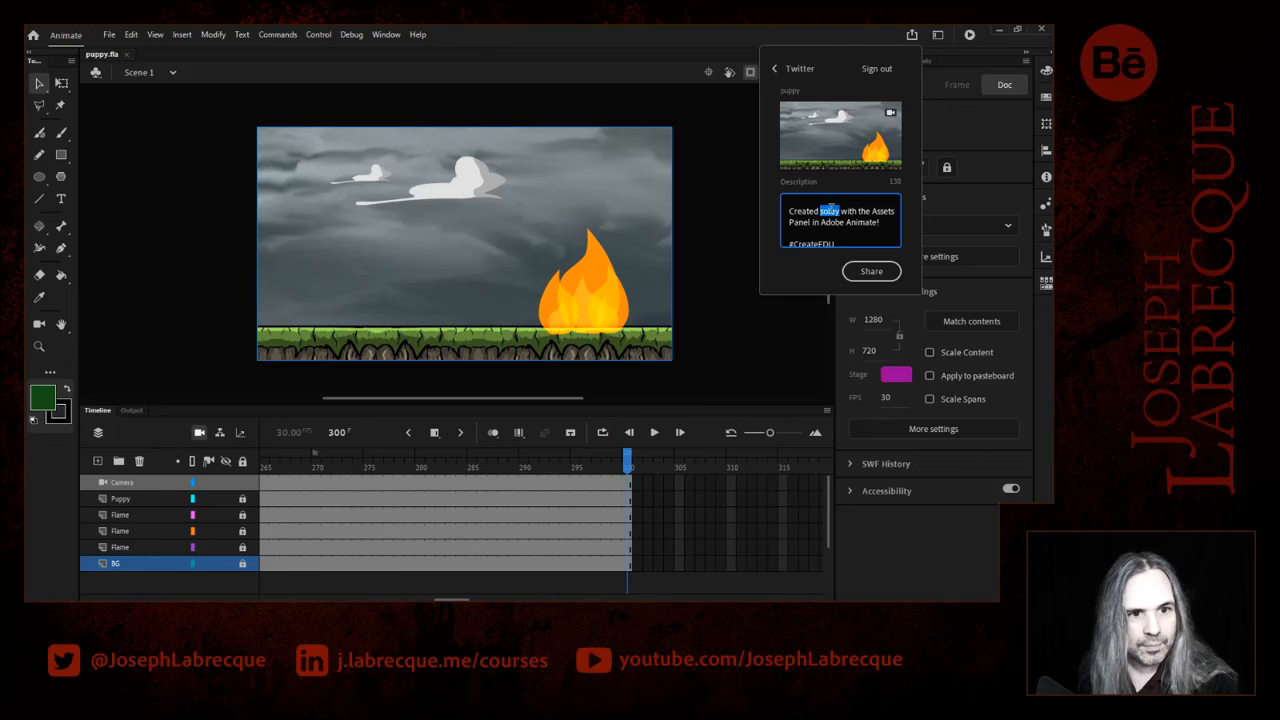
pyautogui.rightClick(816, 217)
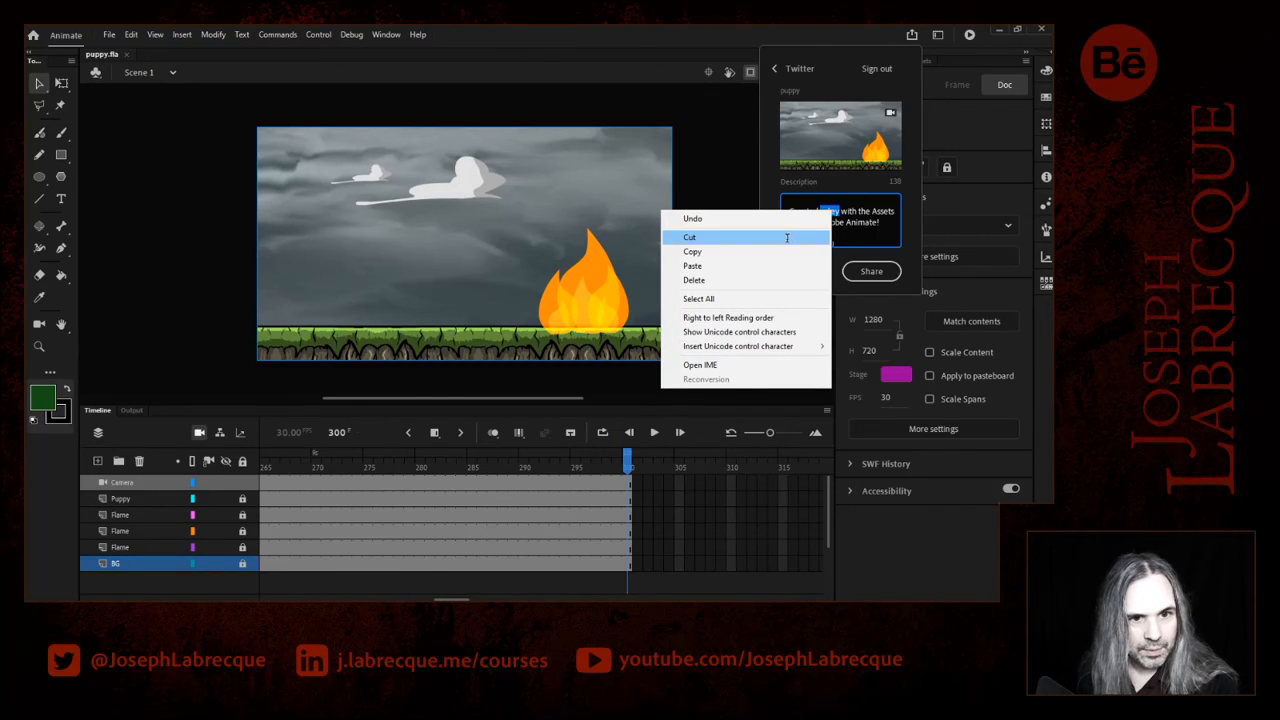
pyautogui.click(818, 237)
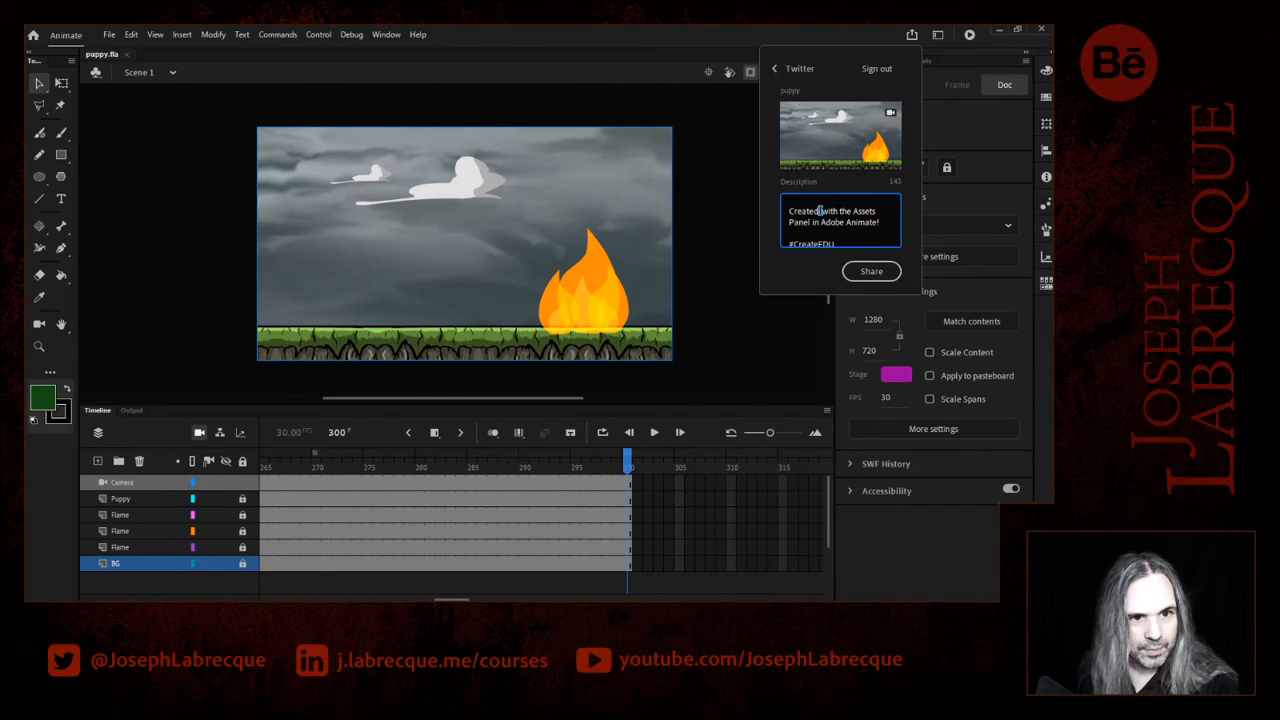
pyautogui.rightClick(820, 212)
pyautogui.click(787, 242)
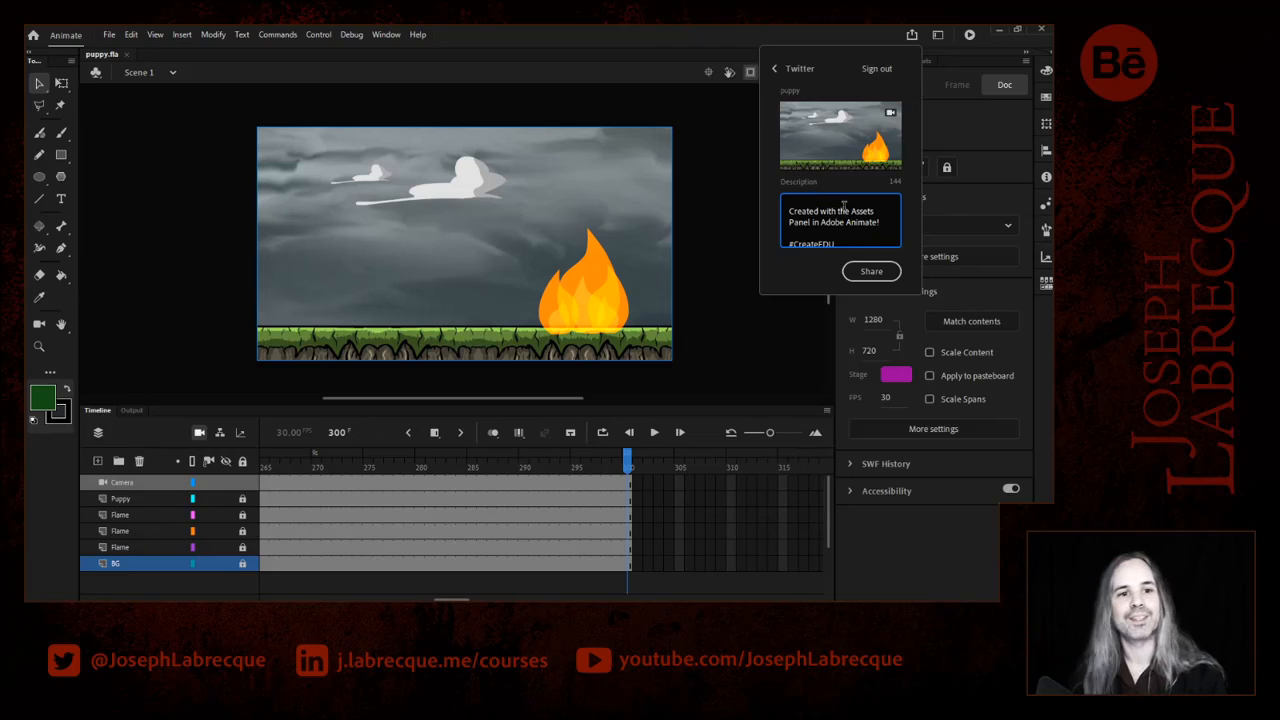
# - Share the animation to Twitter, minimize Media Encoder once the video is encoded, and dismiss the upload confirmation
pyautogui.click(870, 274)
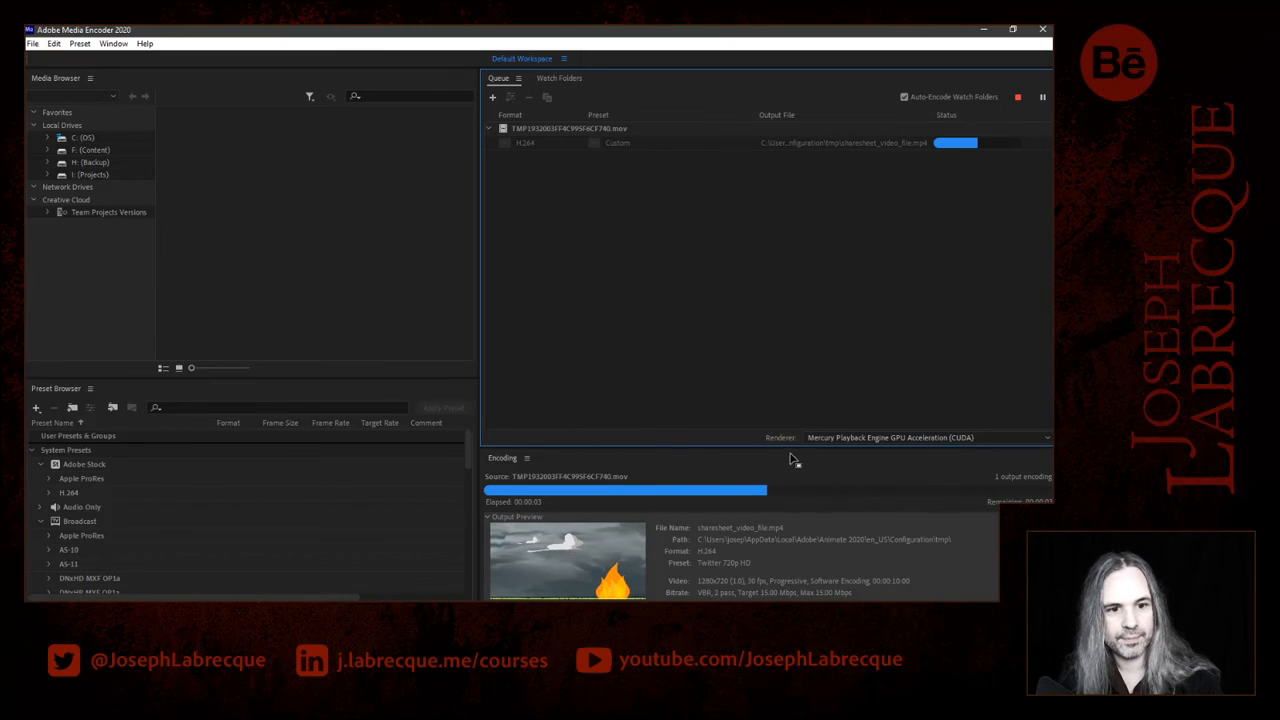
pyautogui.moveTo(786, 437); pyautogui.dragTo(803, 320)
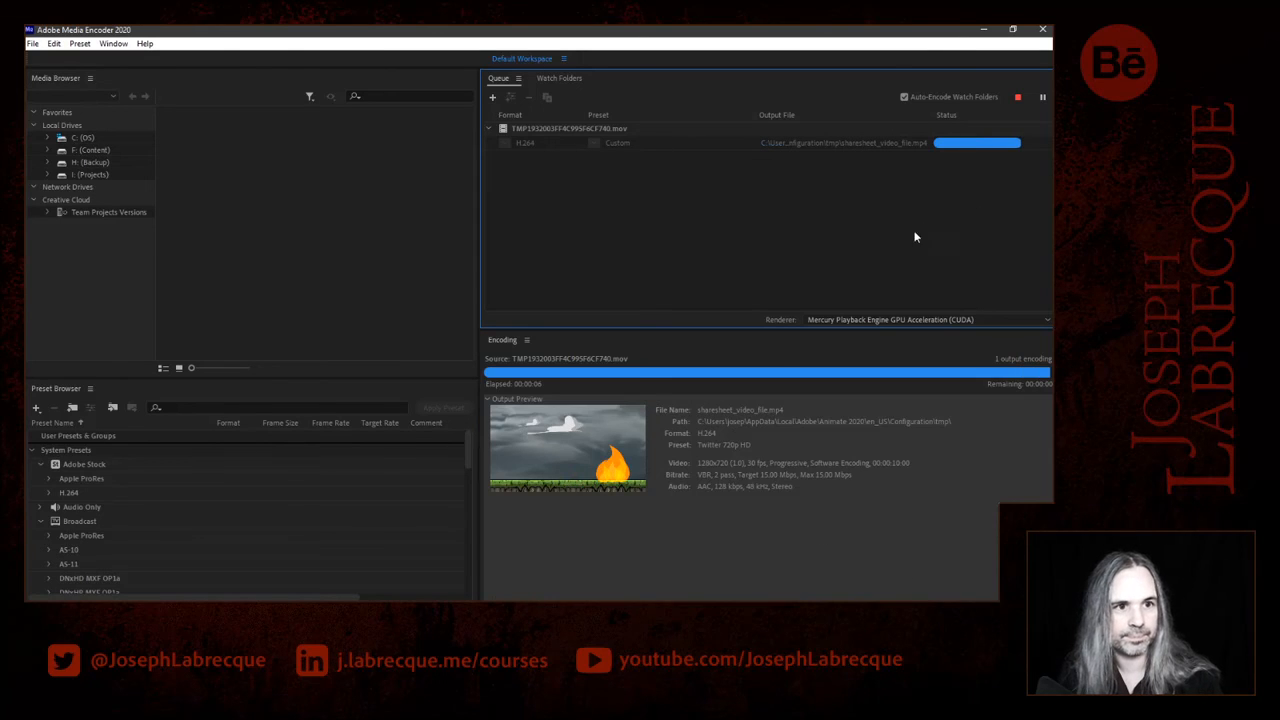
pyautogui.click(983, 30)
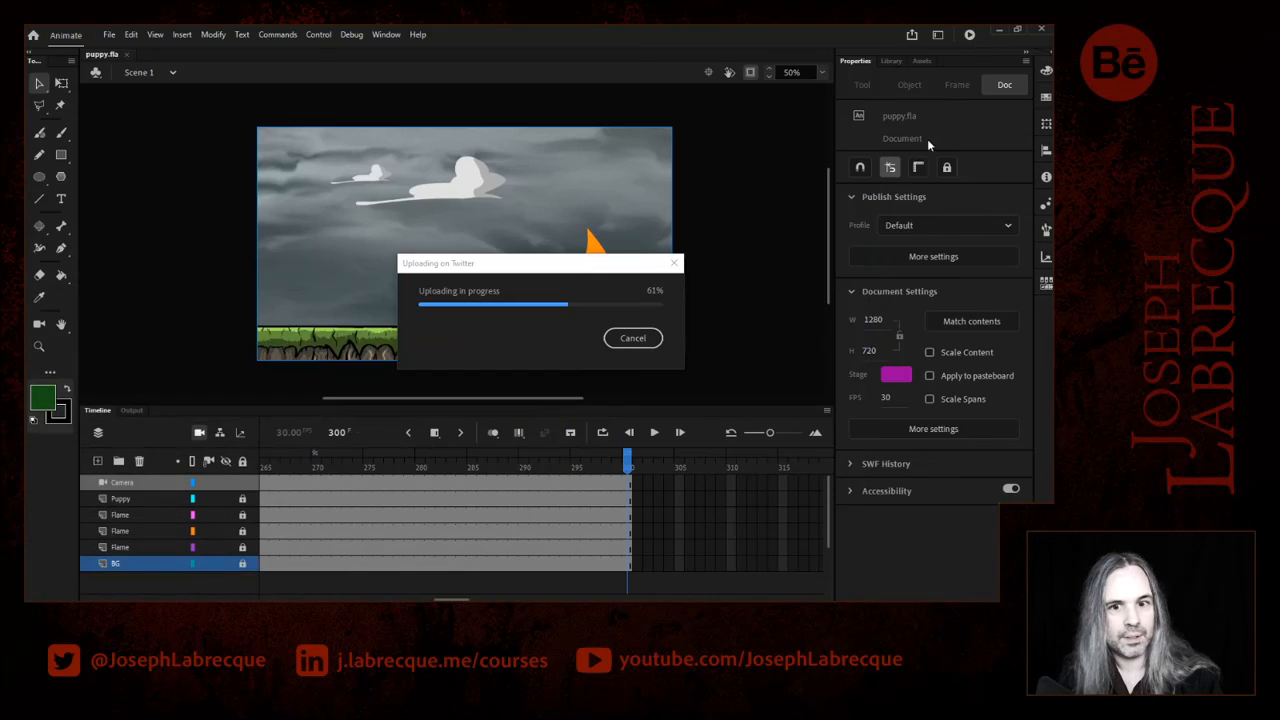
pyautogui.click(480, 264)
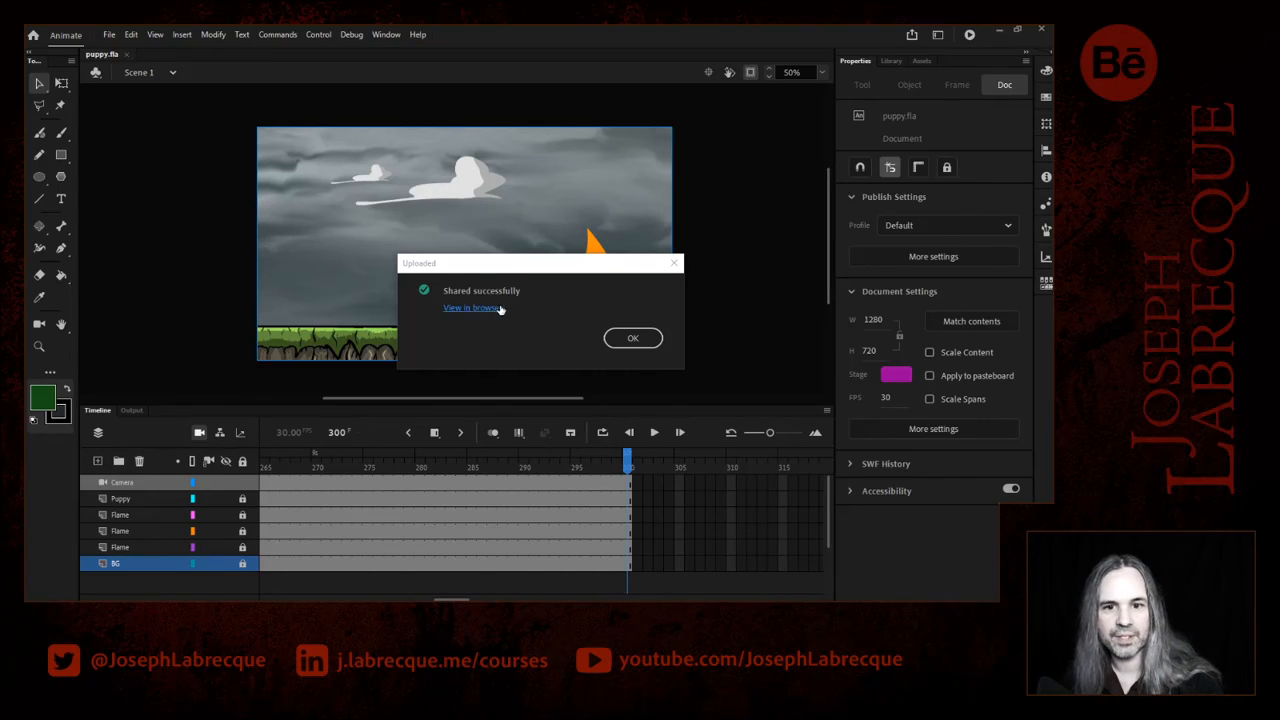
pyautogui.click(632, 339)
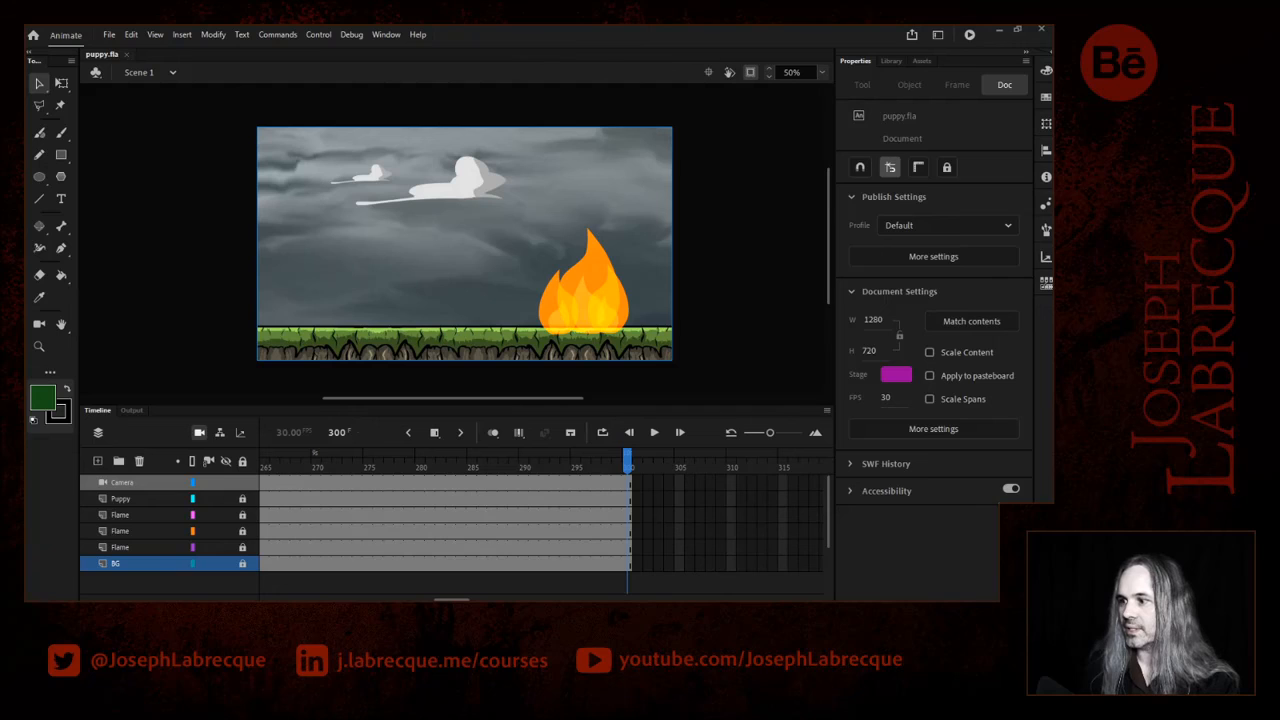
# - Bring the browser window into view to check the shared puppy tweet on the Twitter profile, and move it away again
pyautogui.moveTo(25, 172); pyautogui.dragTo(336, 105)
pyautogui.moveTo(671, 113); pyautogui.dragTo(603, 61)
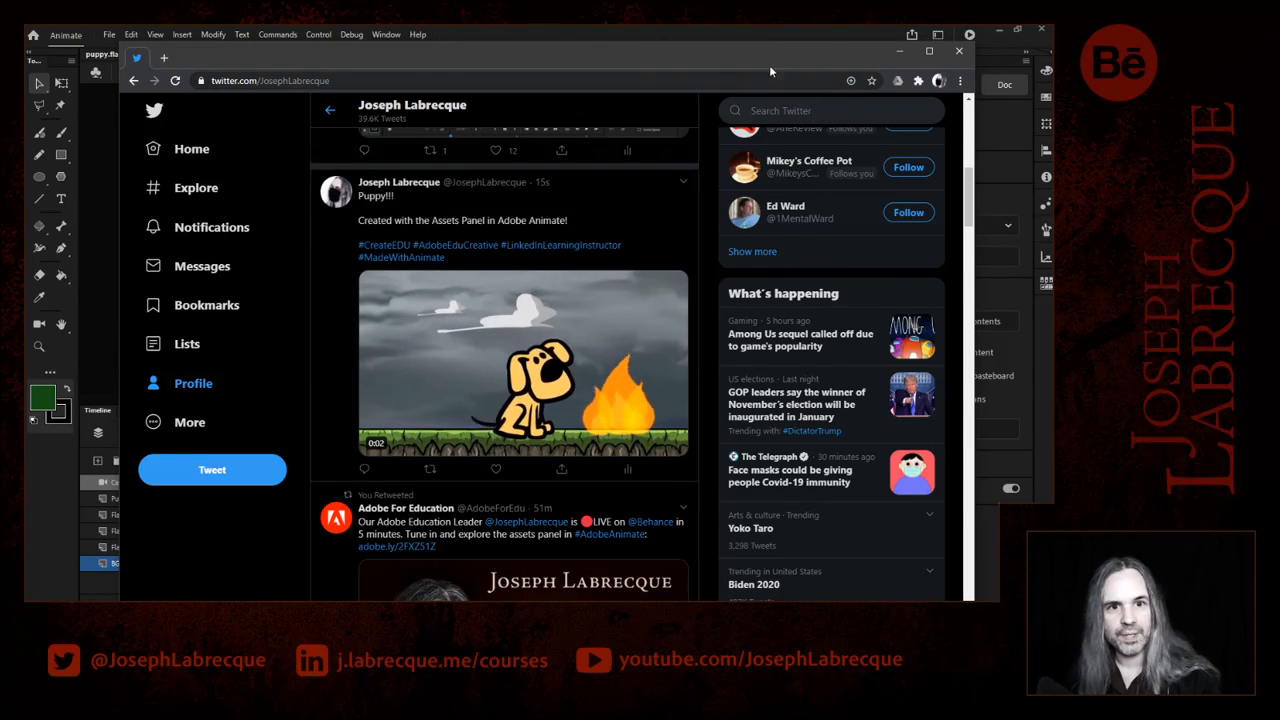
pyautogui.moveTo(778, 57); pyautogui.dragTo(26, 118)
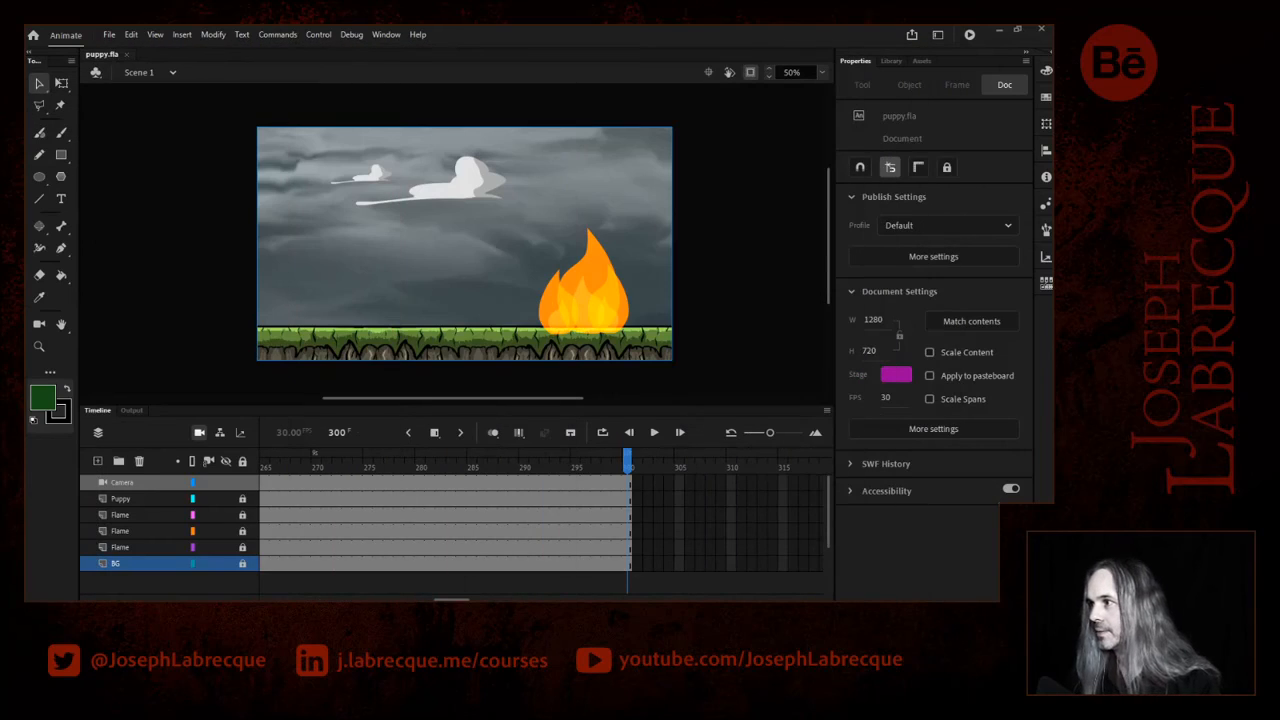